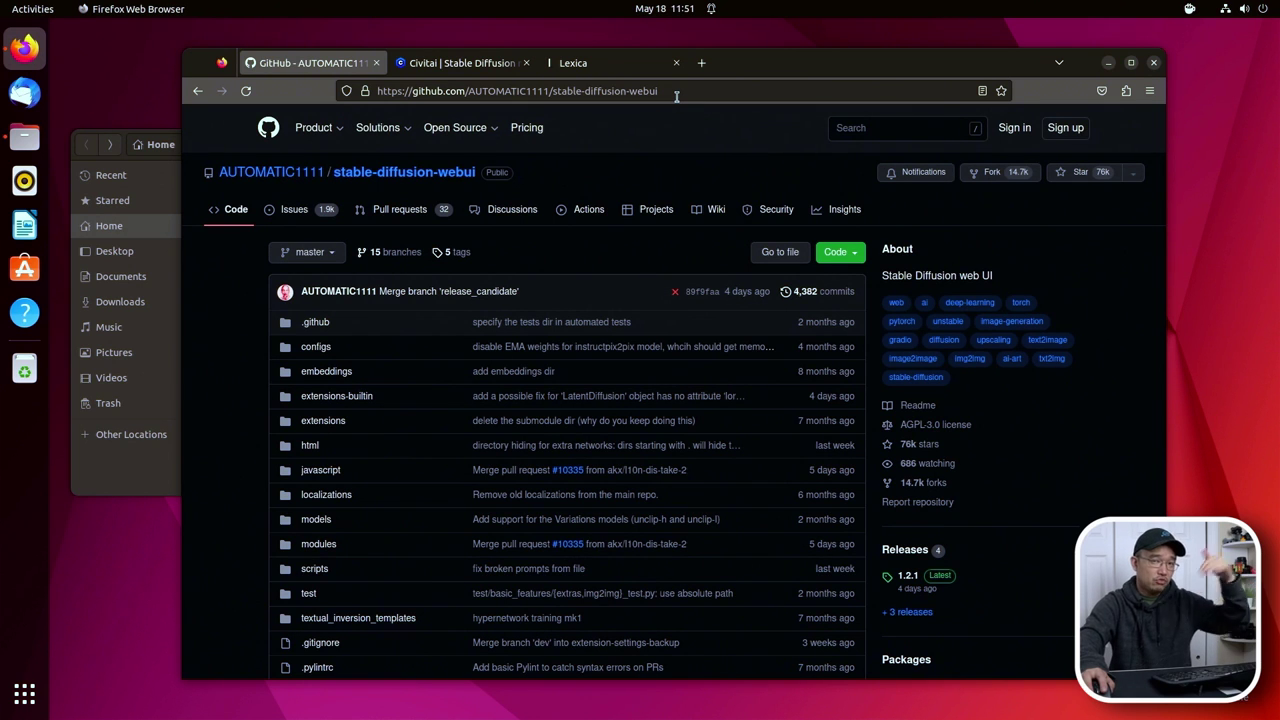
# Copy the stable-diffusion-webui repository URL and scroll through the README.
pyautogui.click(677, 96)
pyautogui.click(525, 92)
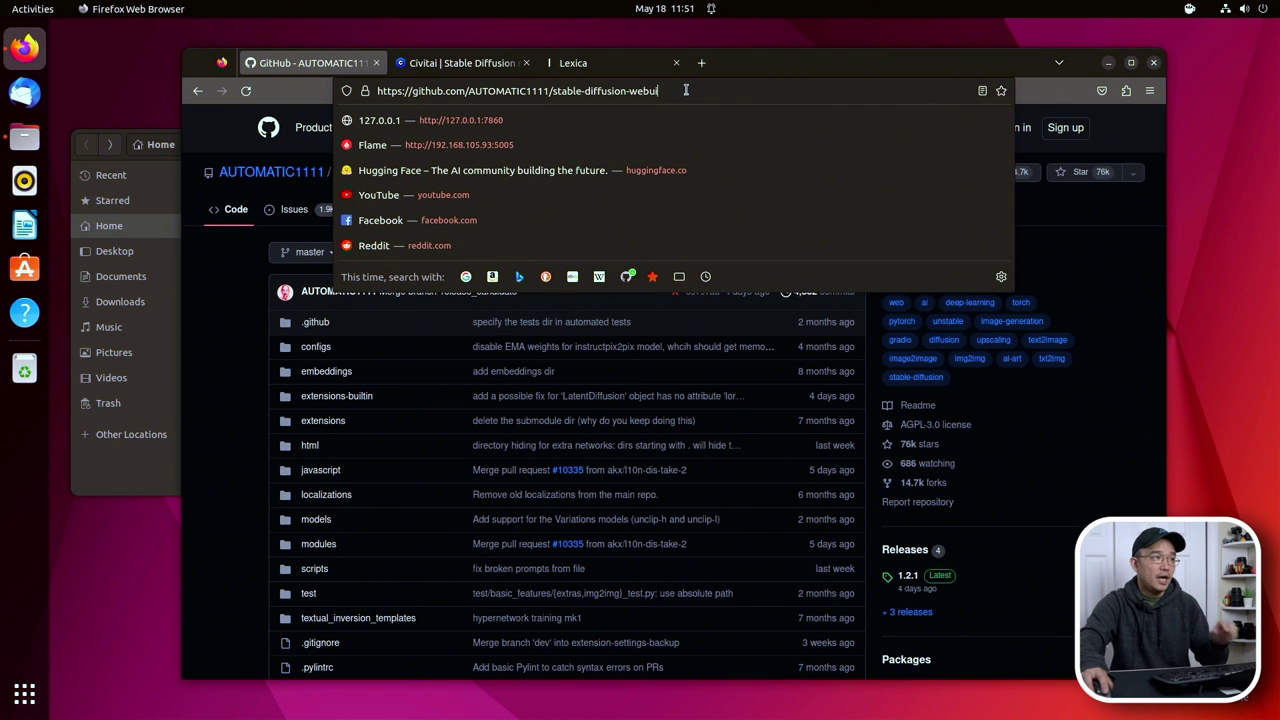
pyautogui.hotkey('ctrl', 'a')
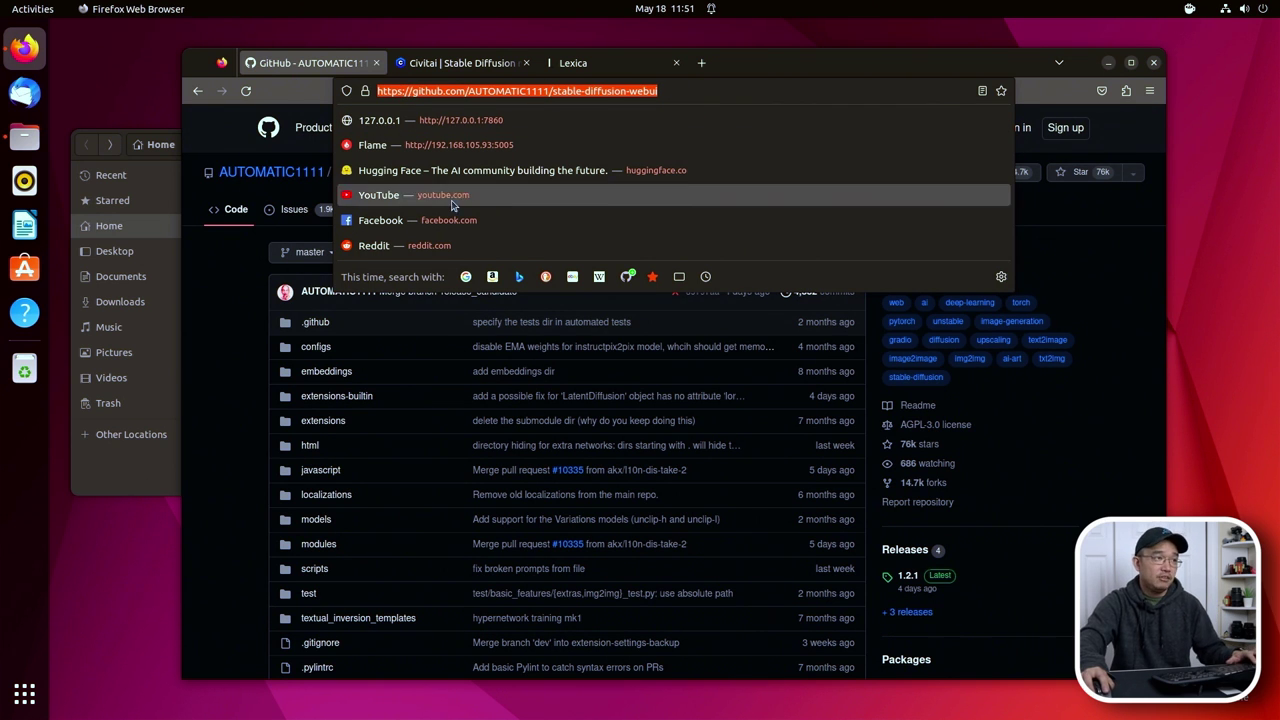
pyautogui.scroll(-15, 718, 295)
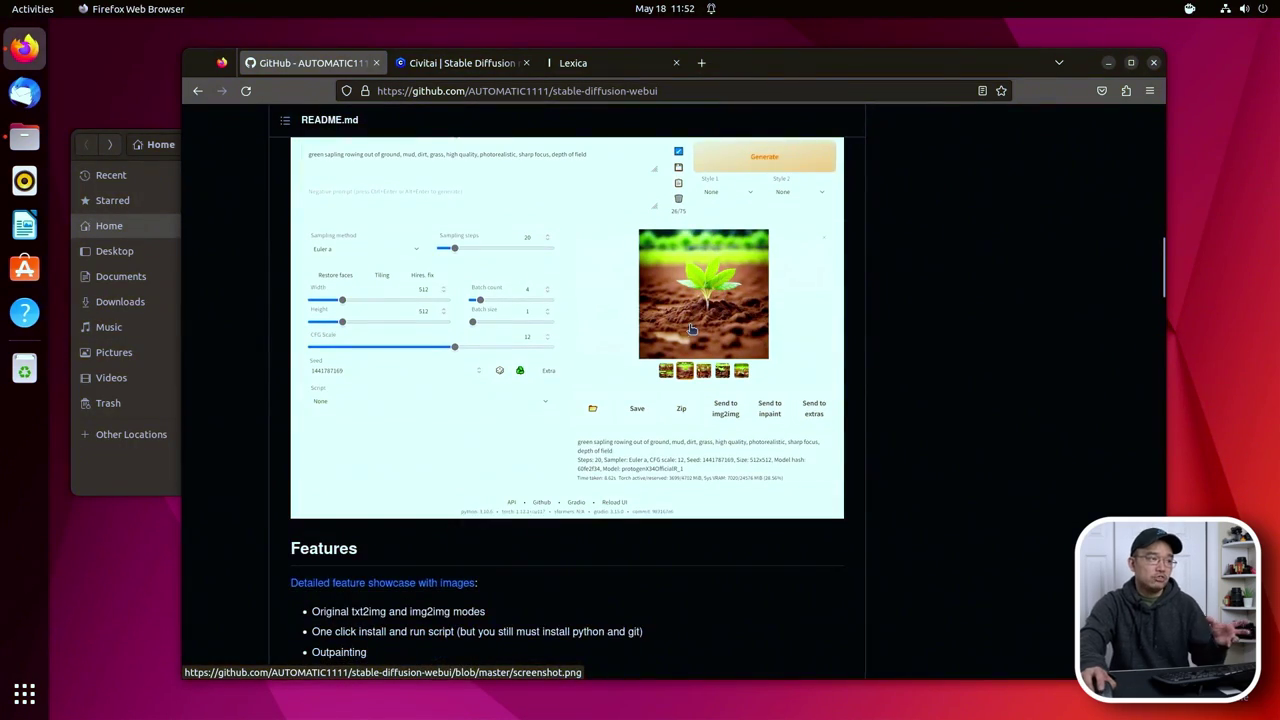
pyautogui.scroll(-5, 609, 331)
pyautogui.scroll(-10, 609, 331)
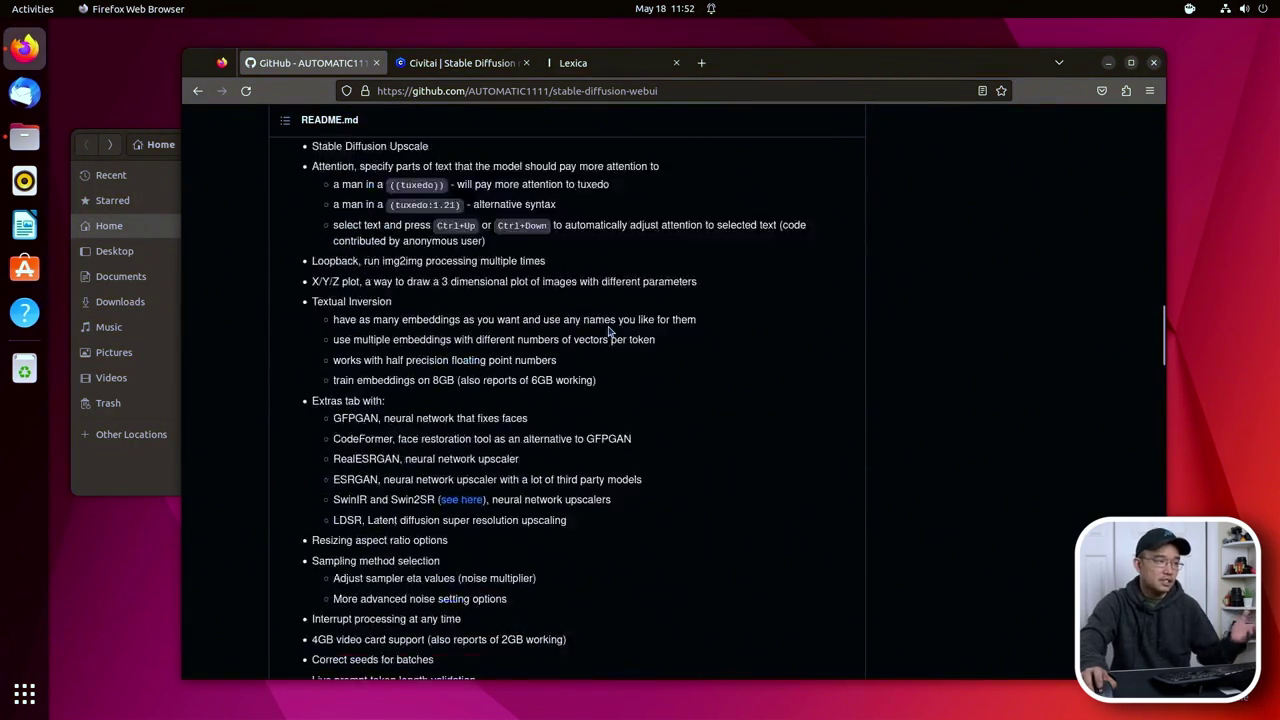
pyautogui.scroll(-10, 609, 333)
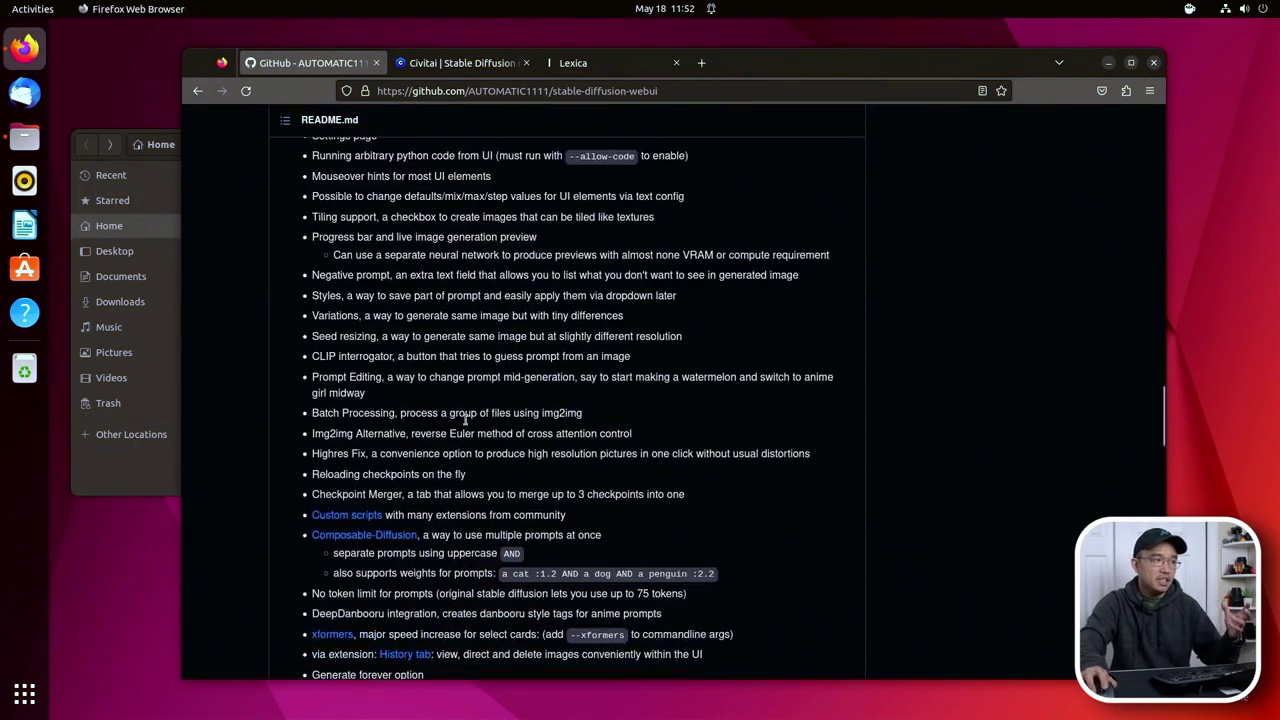
pyautogui.scroll(-4, 546, 383)
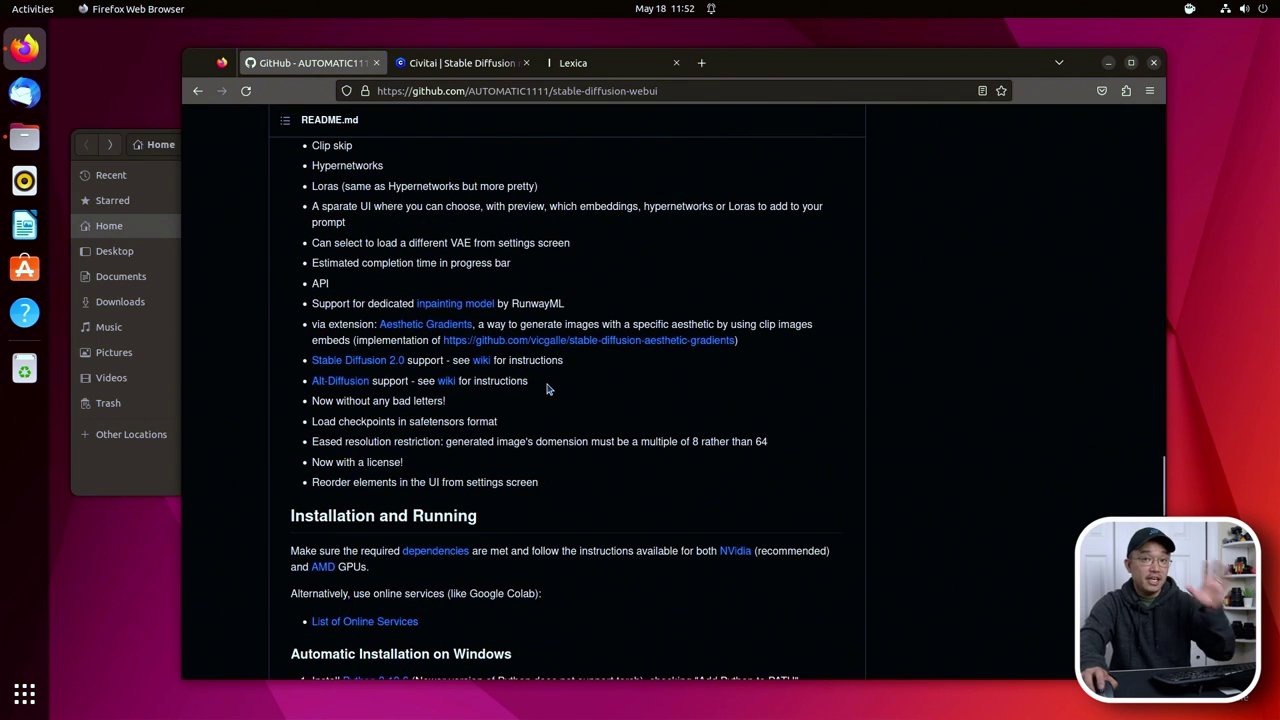
# Glance at the Issues tab, then return to Code and scroll to Installation and Running.
pyautogui.press('Home')
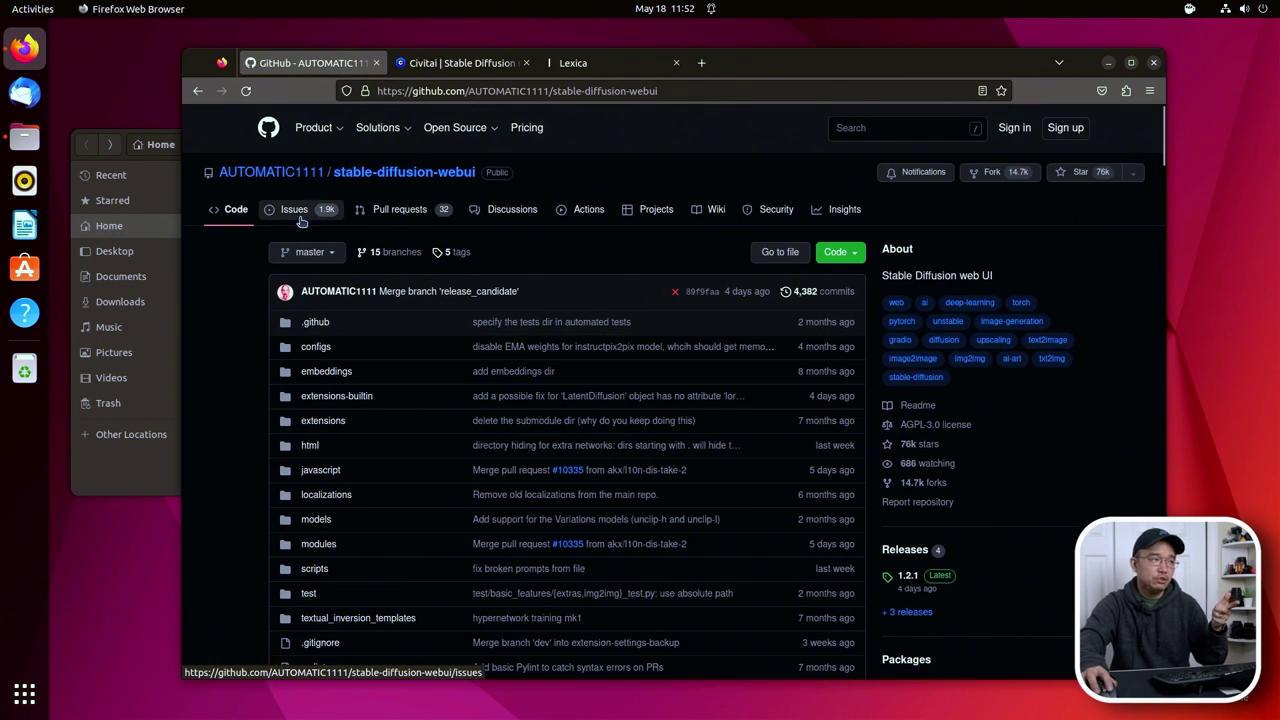
pyautogui.click(272, 212)
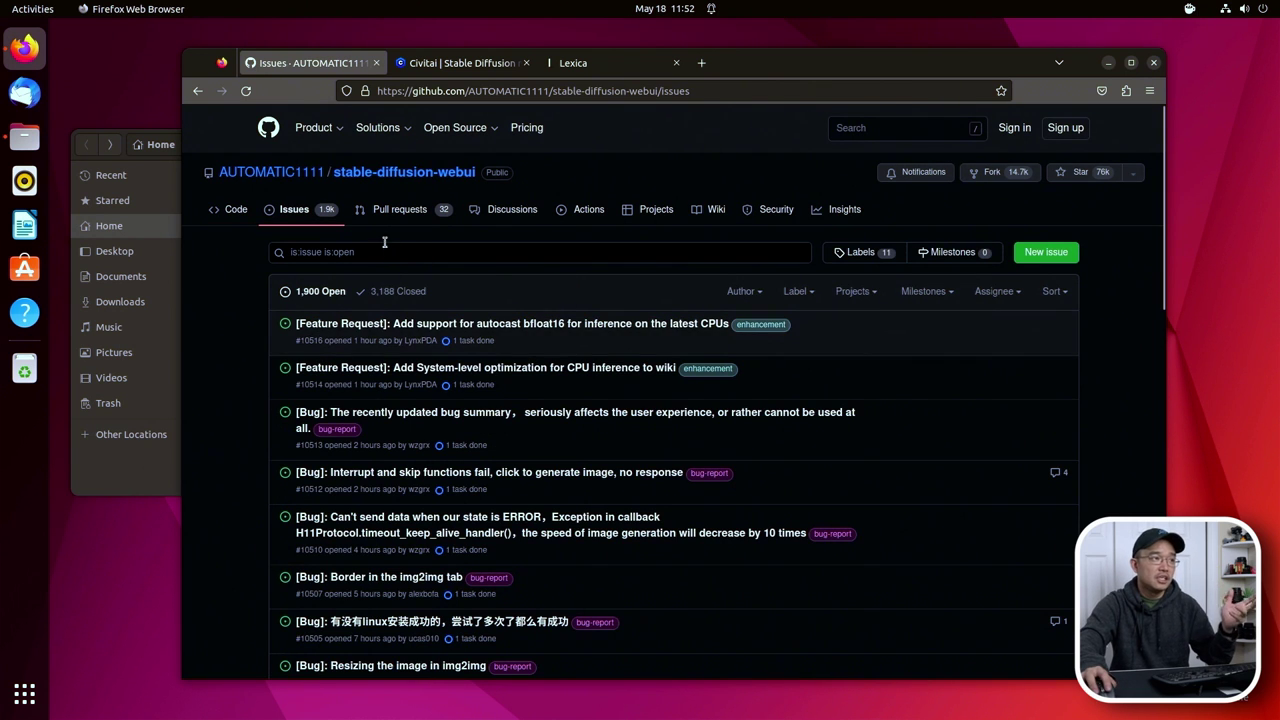
pyautogui.click(395, 177)
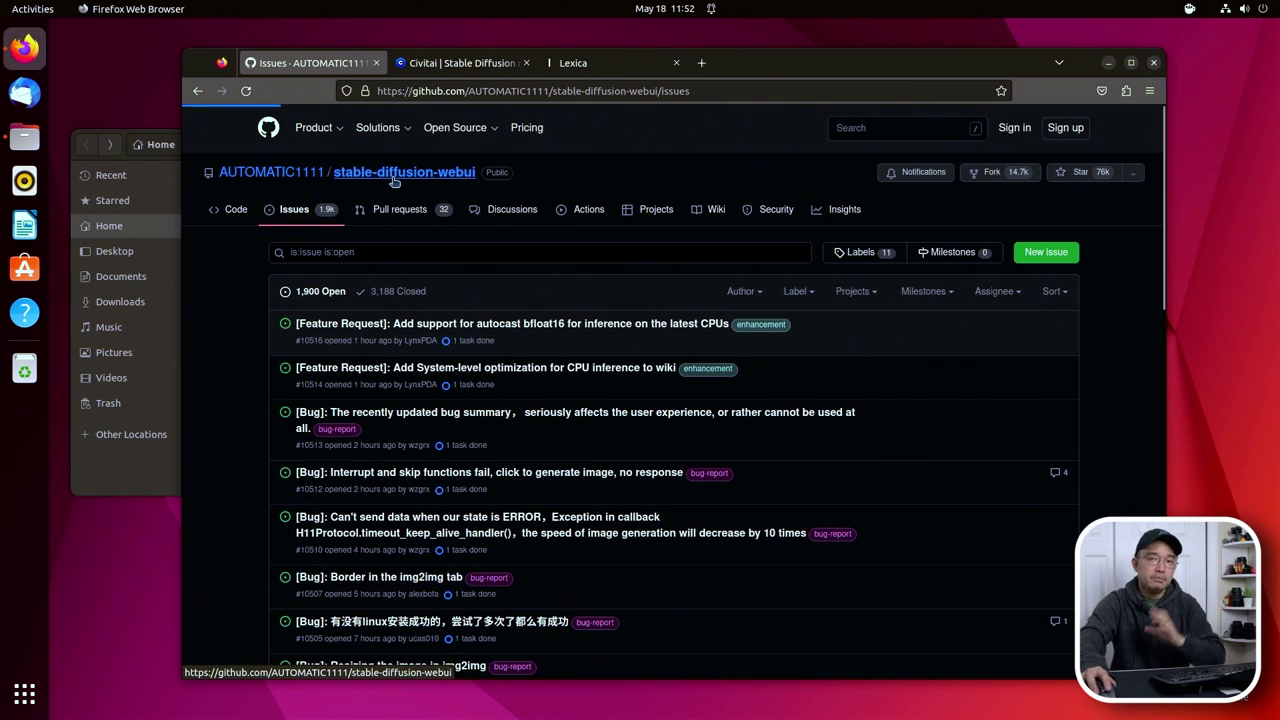
pyautogui.scroll(-20, 594, 408)
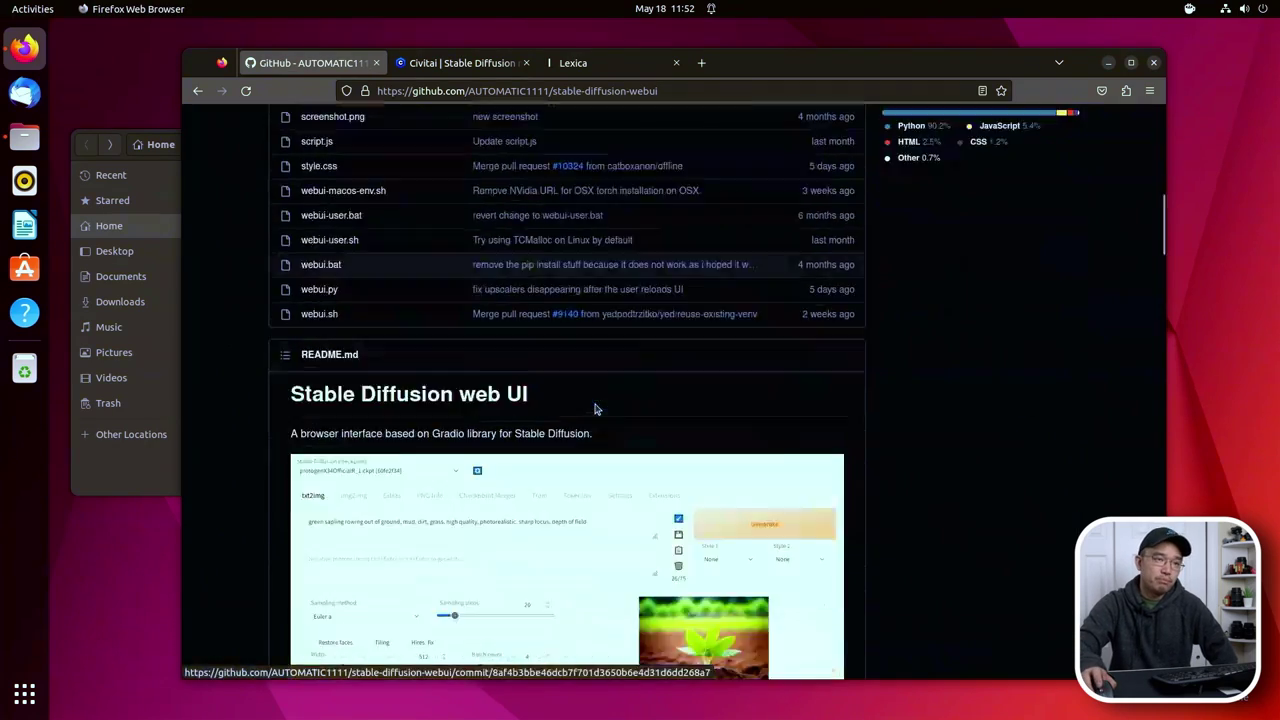
pyautogui.scroll(-15, 594, 408)
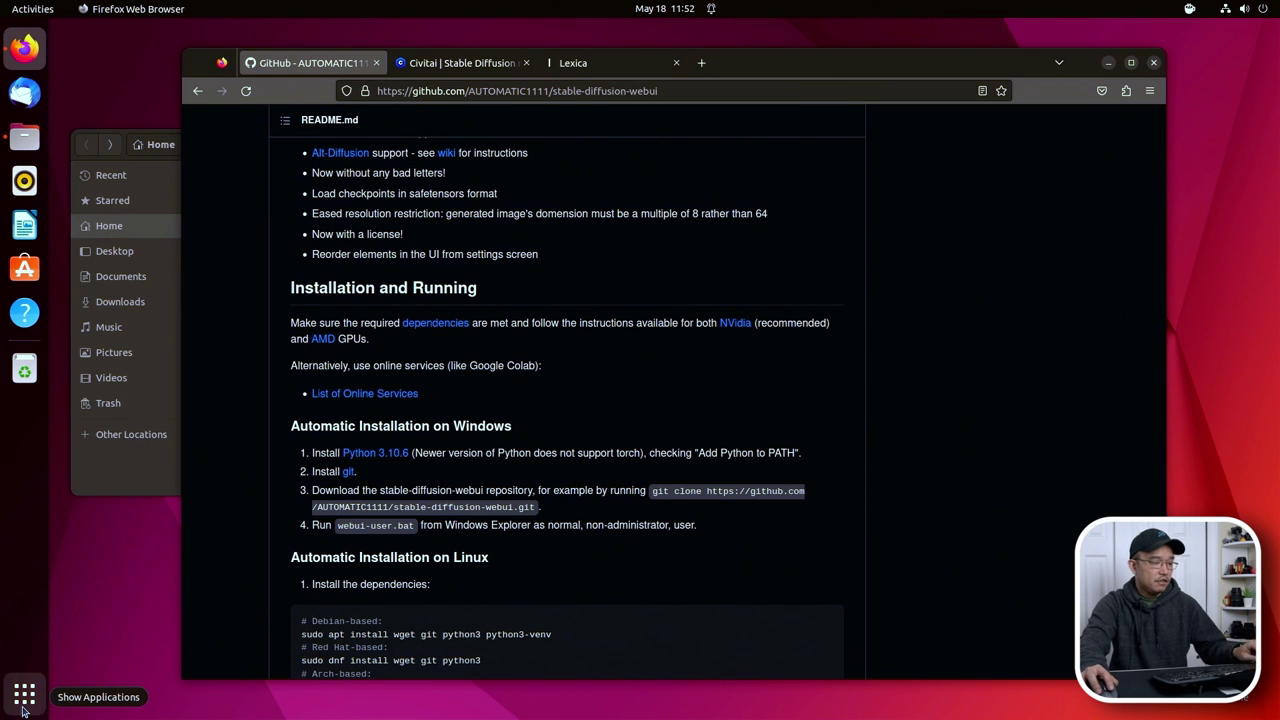
# Open a terminal, enlarge its text, and run ls and pwd to confirm /home/don.
pyautogui.hotkey('ctrl', 'alt', 't')
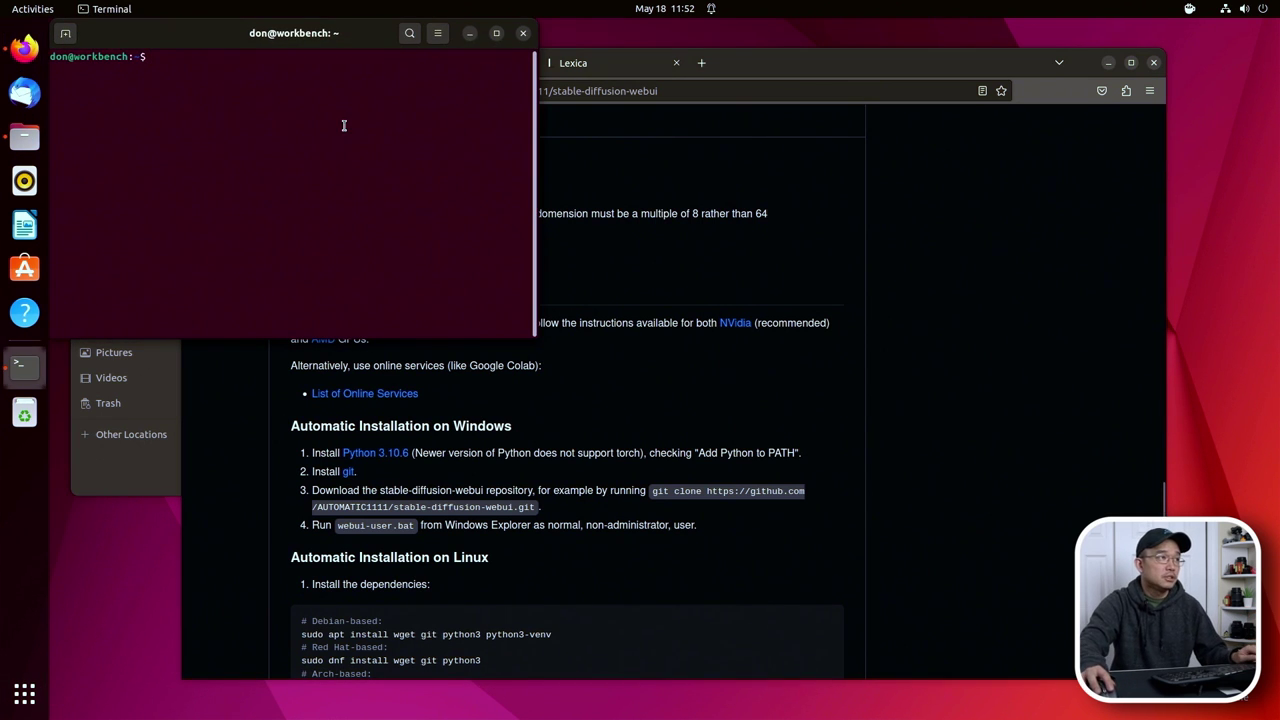
pyautogui.moveTo(365, 44); pyautogui.dragTo(563, 187)
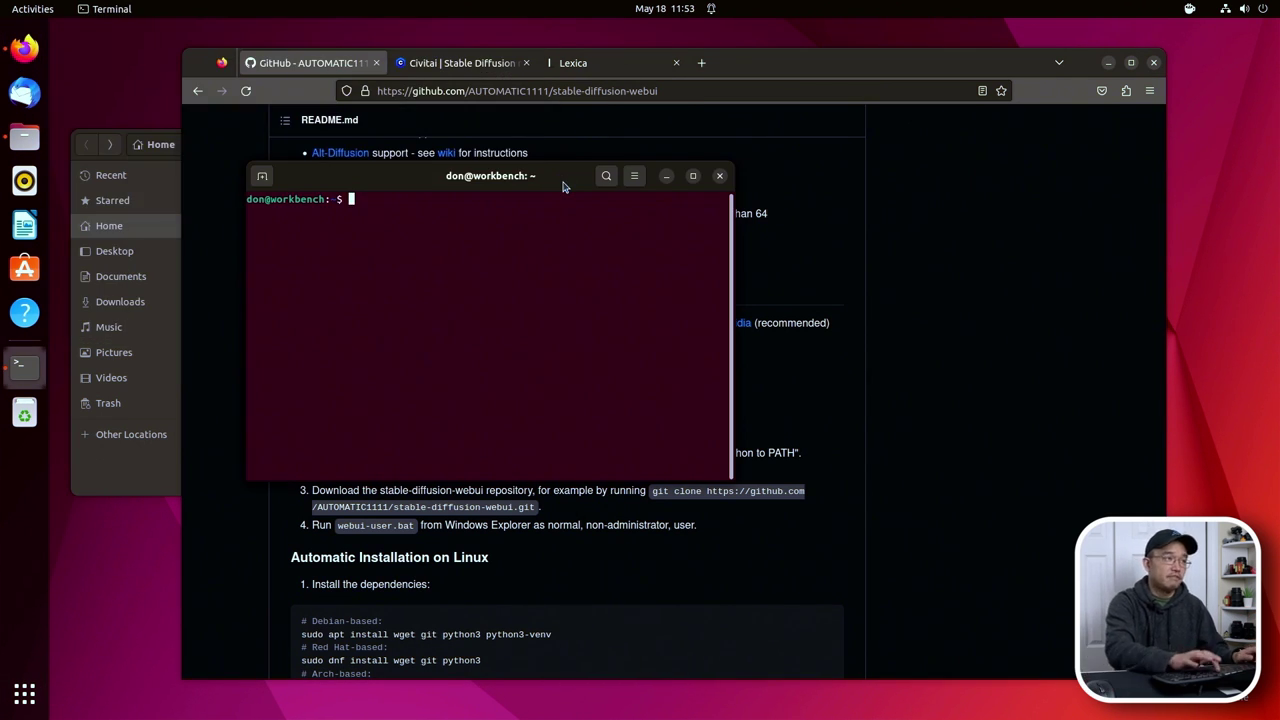
pyautogui.hotkey('ctrl', '+')
pyautogui.hotkey('ctrl', '+')
pyautogui.hotkey('ctrl', '+')
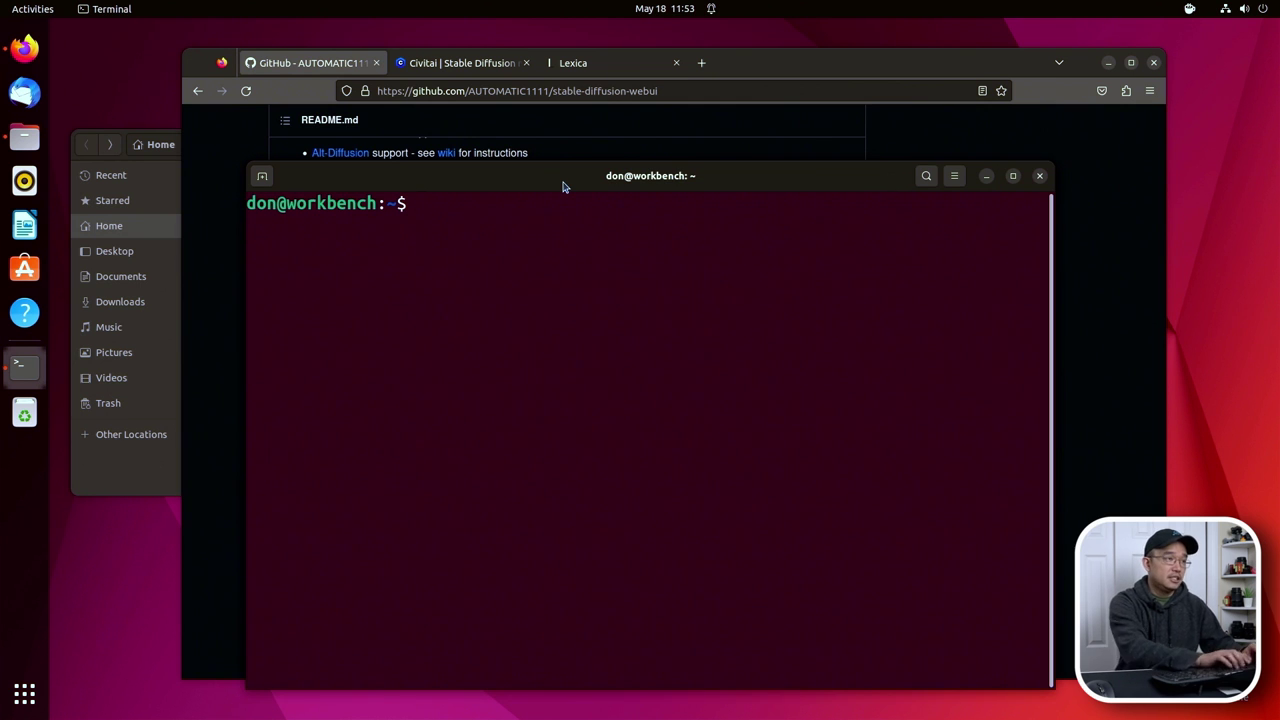
pyautogui.write('ls')
pyautogui.press('Return')
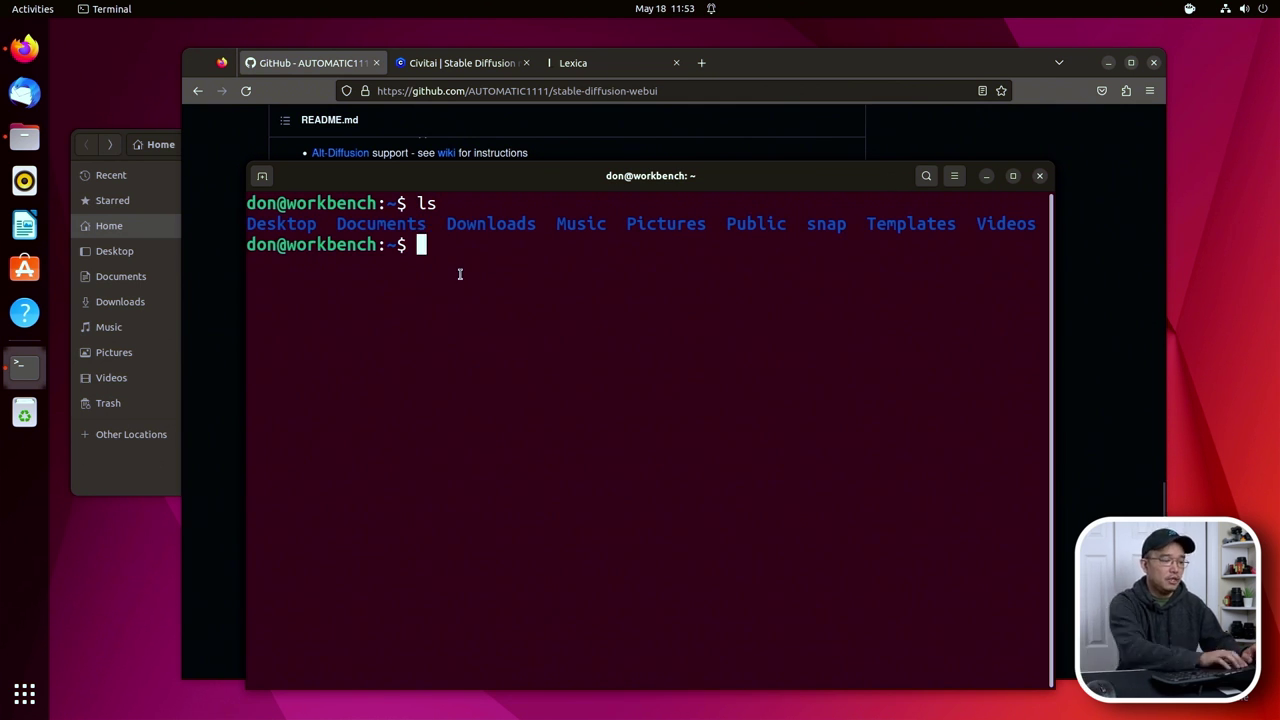
pyautogui.write('pwd')
pyautogui.press('Return')
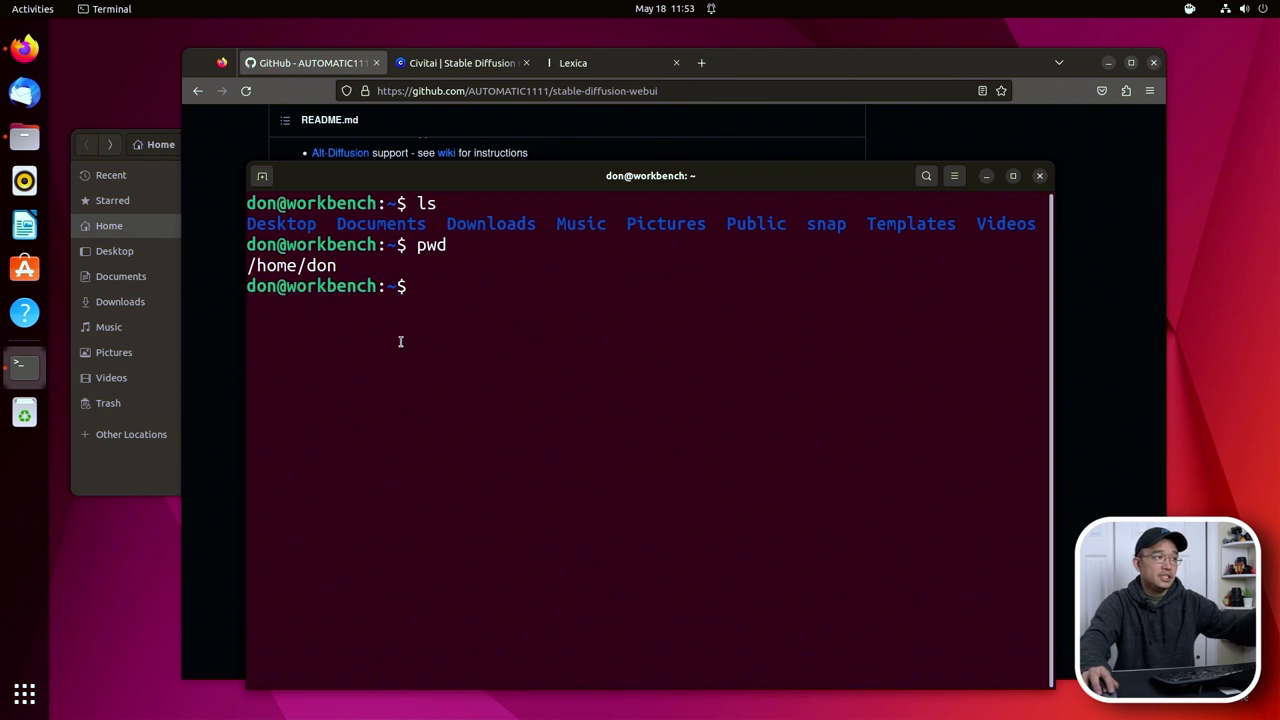
pyautogui.moveTo(259, 268); pyautogui.dragTo(296, 266)
pyautogui.click(296, 266)
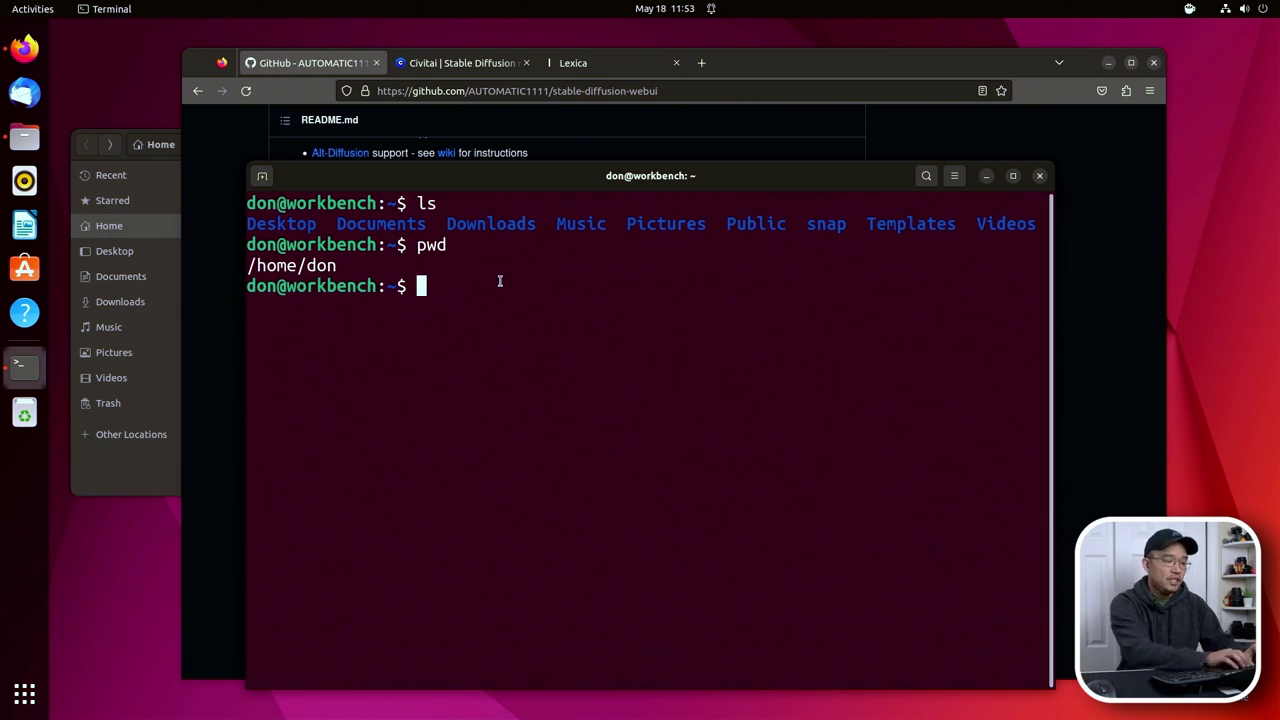
# Run git clone with the pasted stable-diffusion-webui repository URL.
pyautogui.write('git clone')
pyautogui.write('https://github.com/AUTOMATIC1111/stable-diffusion-webui')
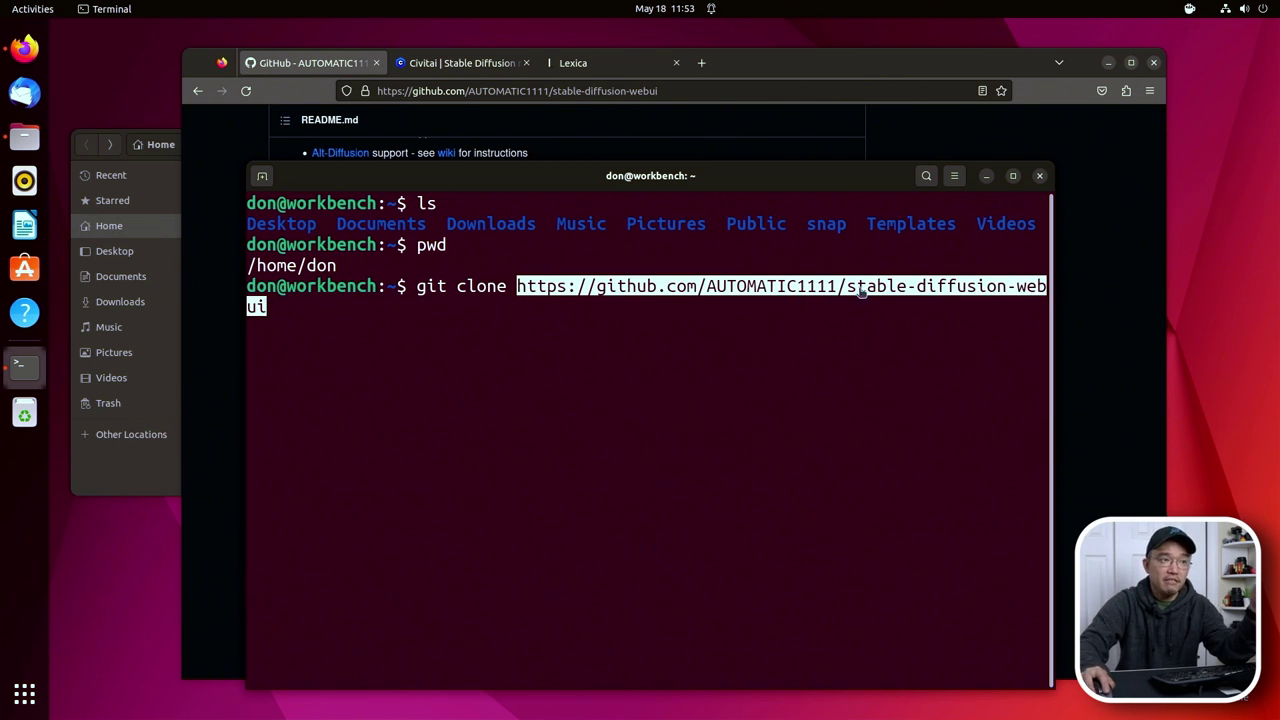
pyautogui.press('Return')
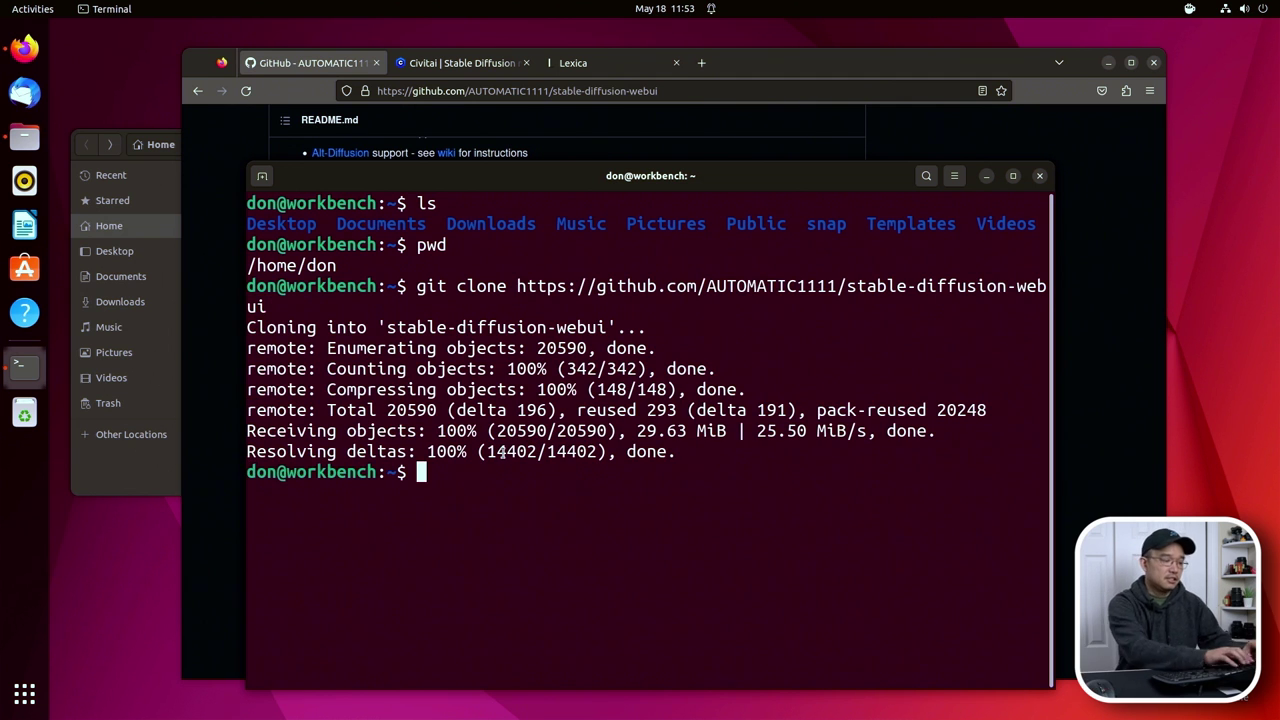
# Enter the stable-diffusion-webui folder and list its files, locating the webui.sh script.
pyautogui.write('cd ')
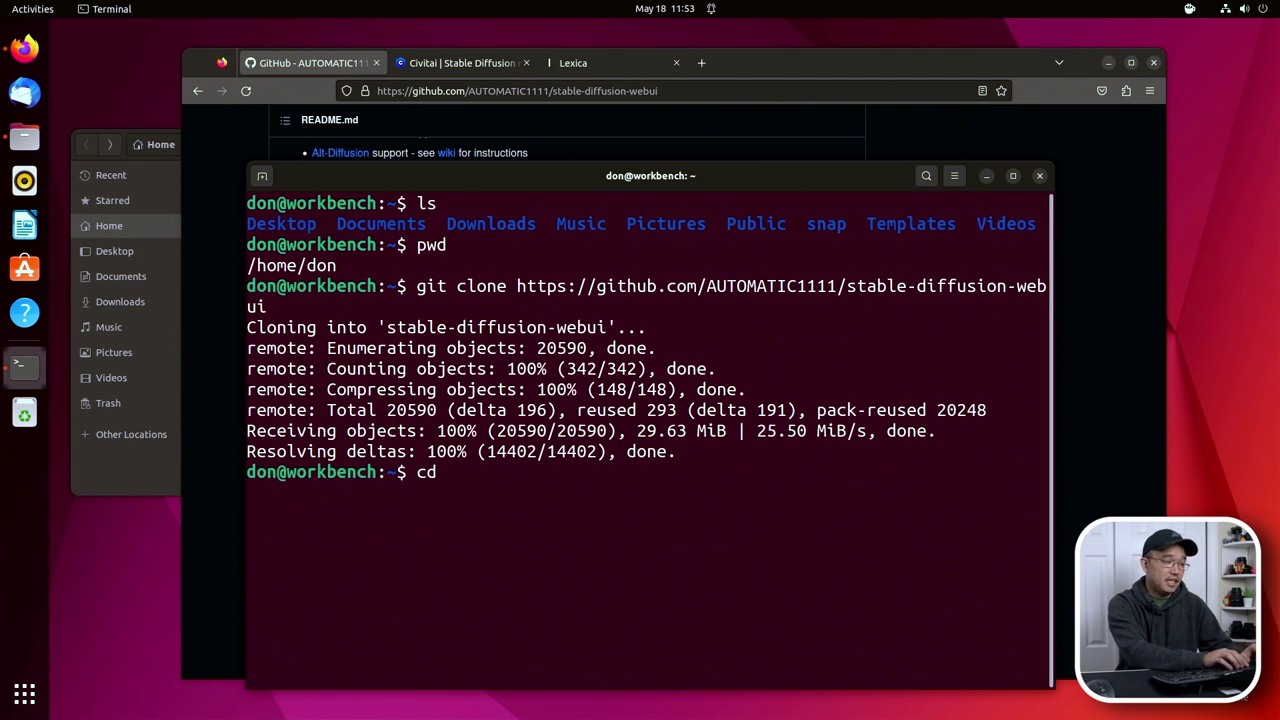
pyautogui.write('stable-diffusion-webui/')
pyautogui.press('Return')
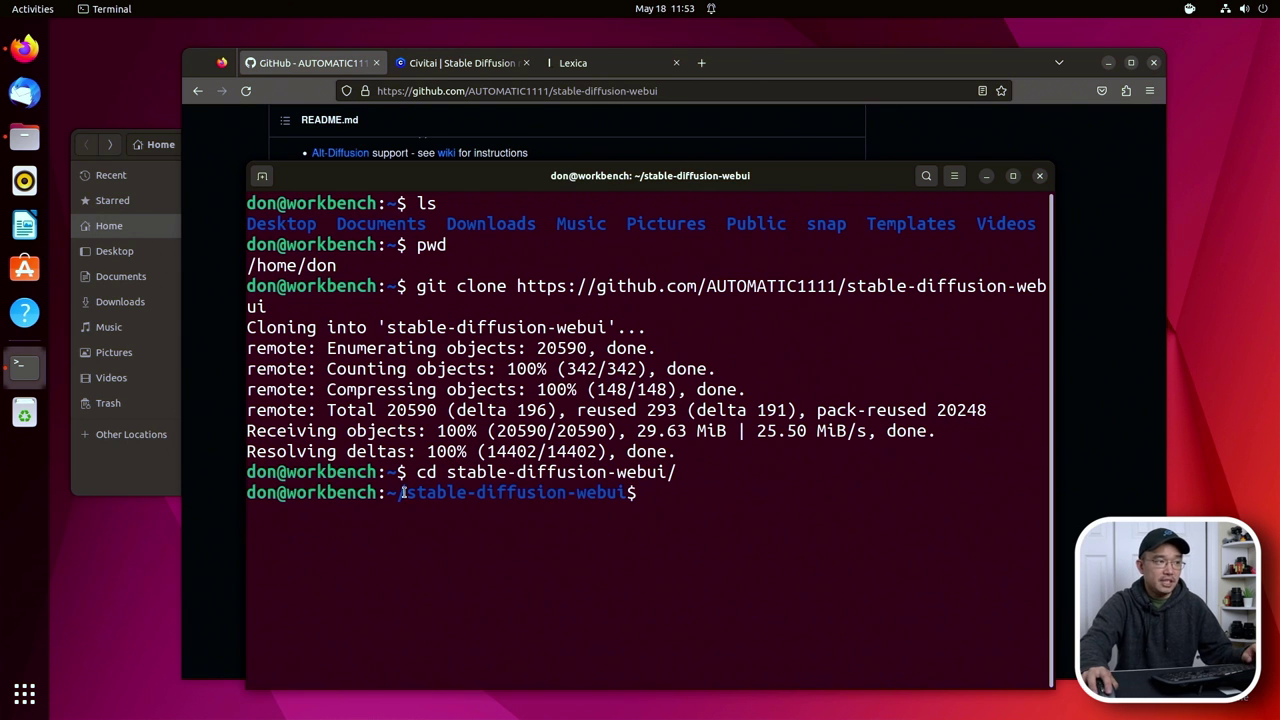
pyautogui.moveTo(401, 492); pyautogui.dragTo(622, 488)
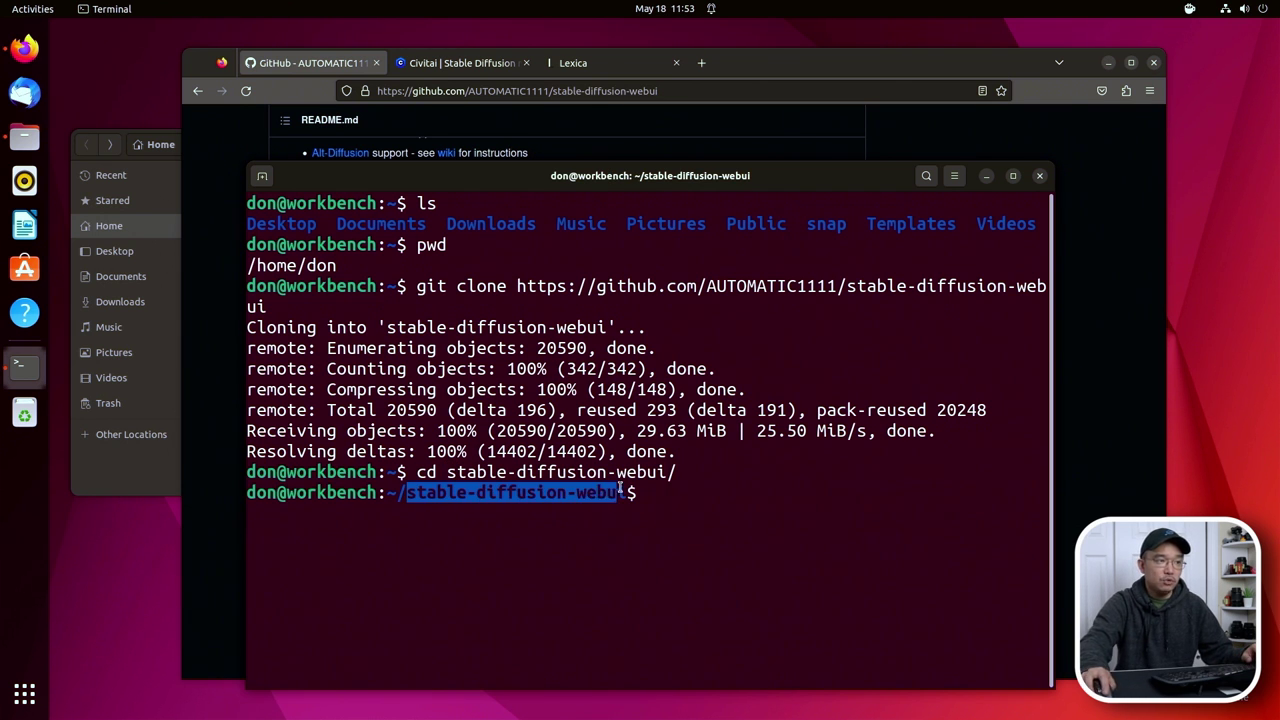
pyautogui.click(660, 491)
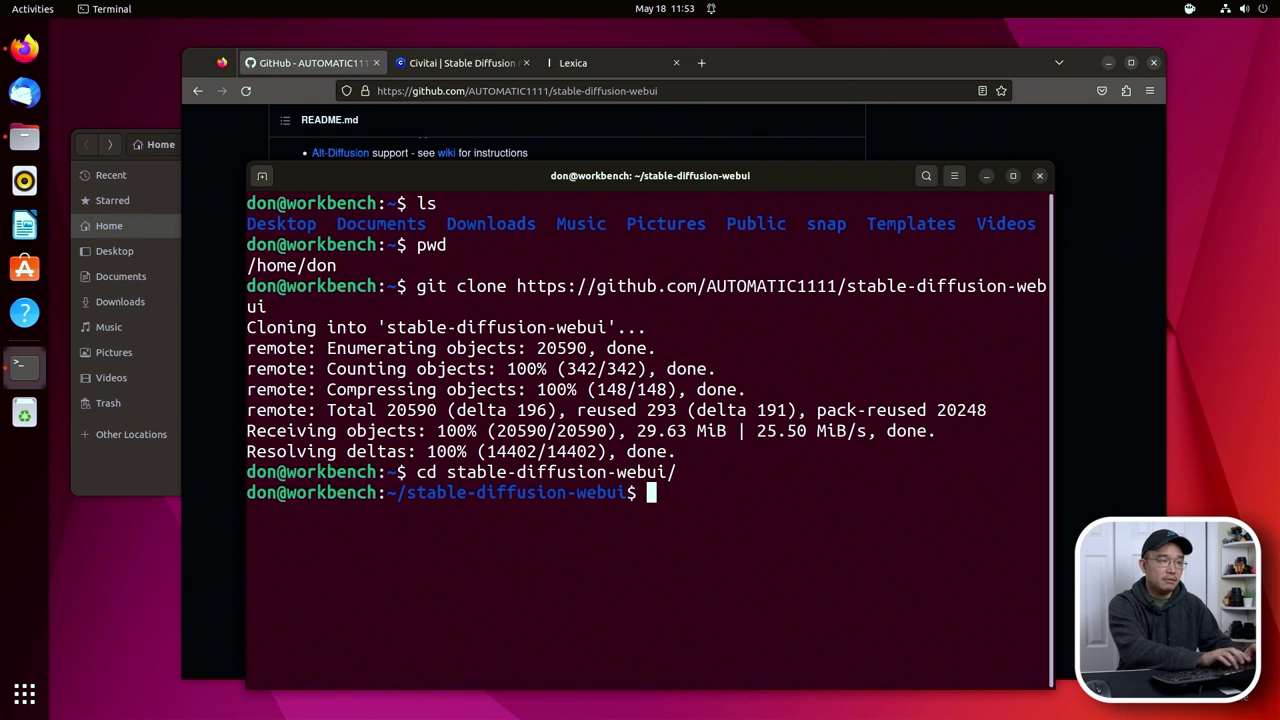
pyautogui.write('ls')
pyautogui.press('Return')
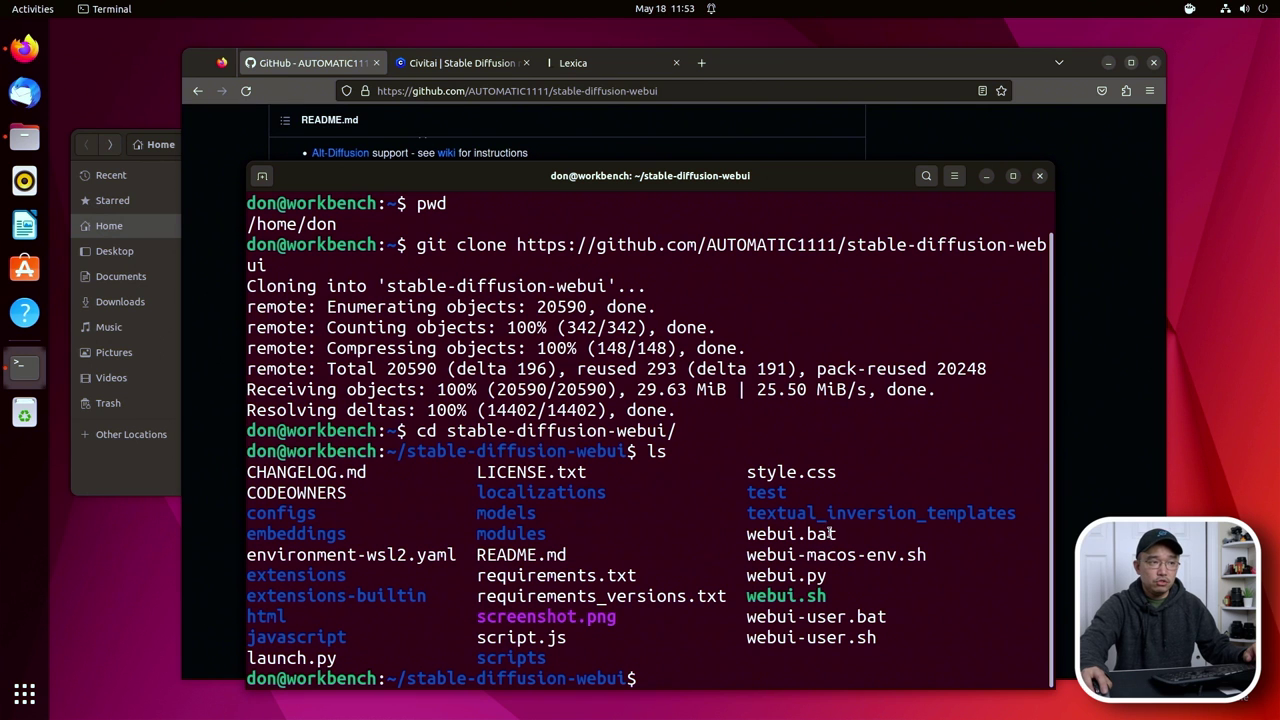
pyautogui.moveTo(829, 533); pyautogui.dragTo(737, 522)
pyautogui.click(877, 547)
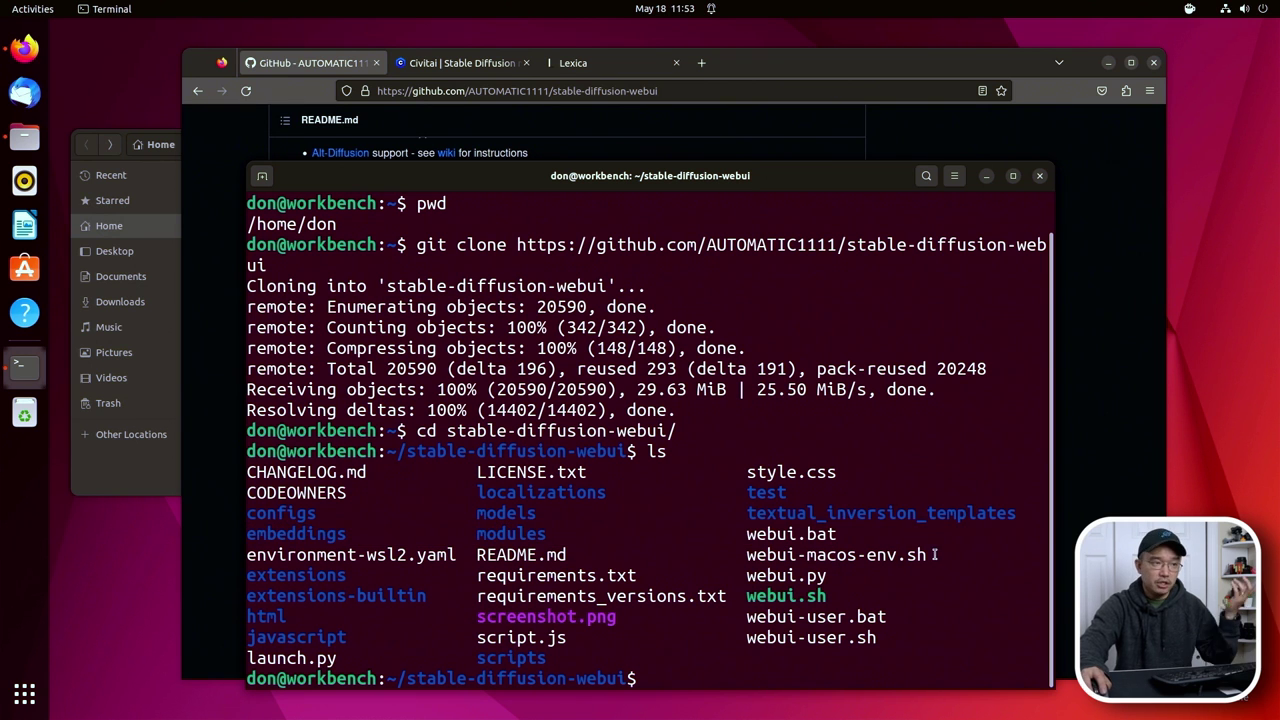
pyautogui.moveTo(935, 554); pyautogui.dragTo(884, 554)
pyautogui.click(879, 553)
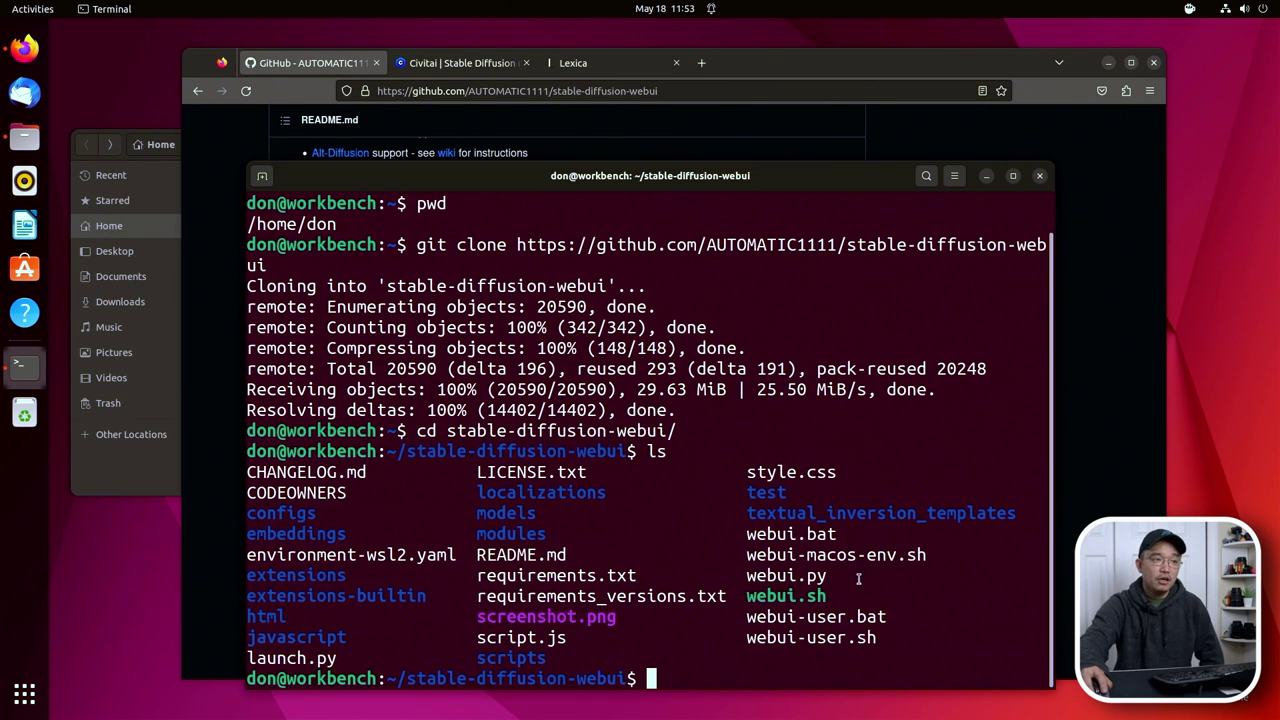
pyautogui.moveTo(826, 592); pyautogui.dragTo(805, 594)
pyautogui.click(805, 594)
# Launch ./webui.sh, dropping the drafted --listen --theme dark flags.
pyautogui.write('./webui.sh')
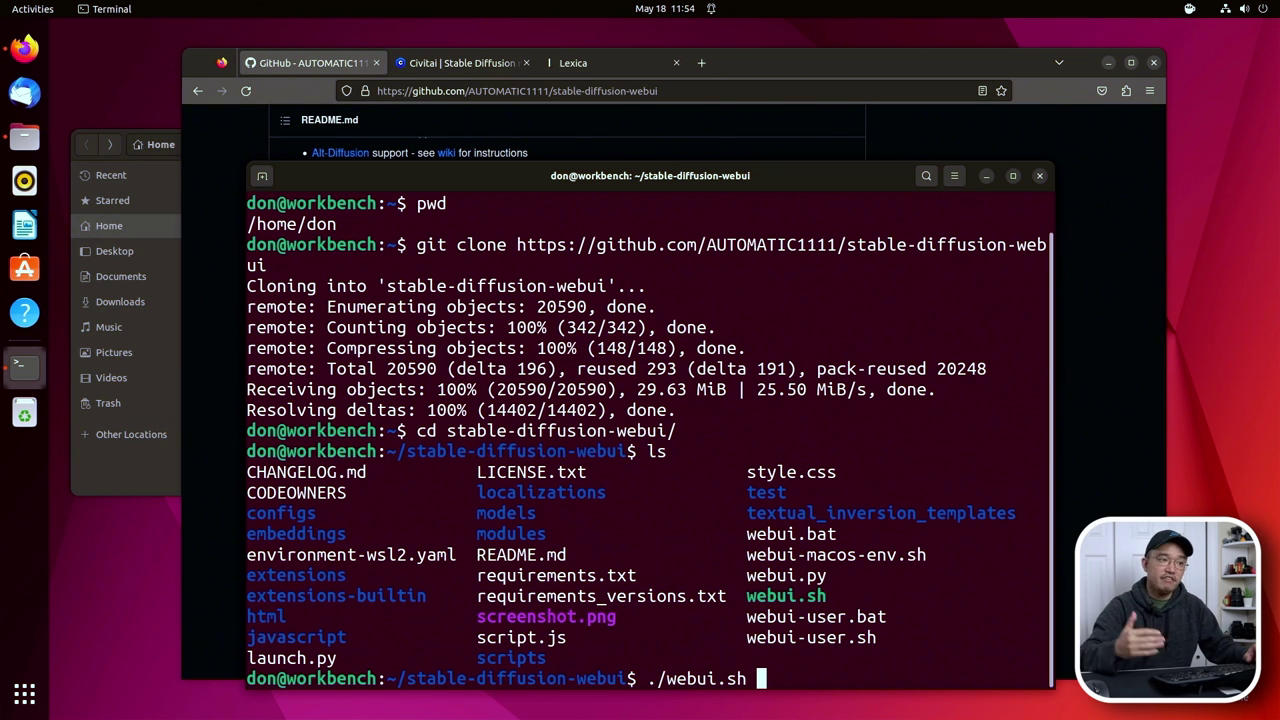
pyautogui.write('--')
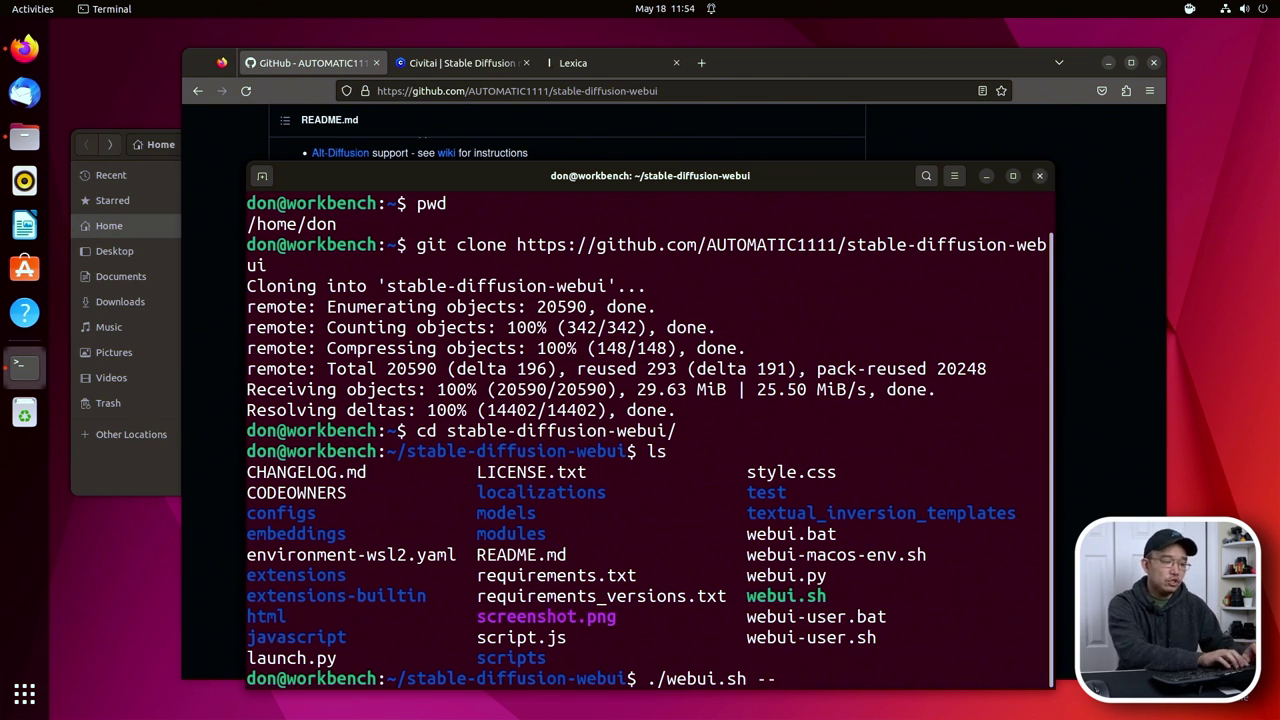
pyautogui.write('listen')
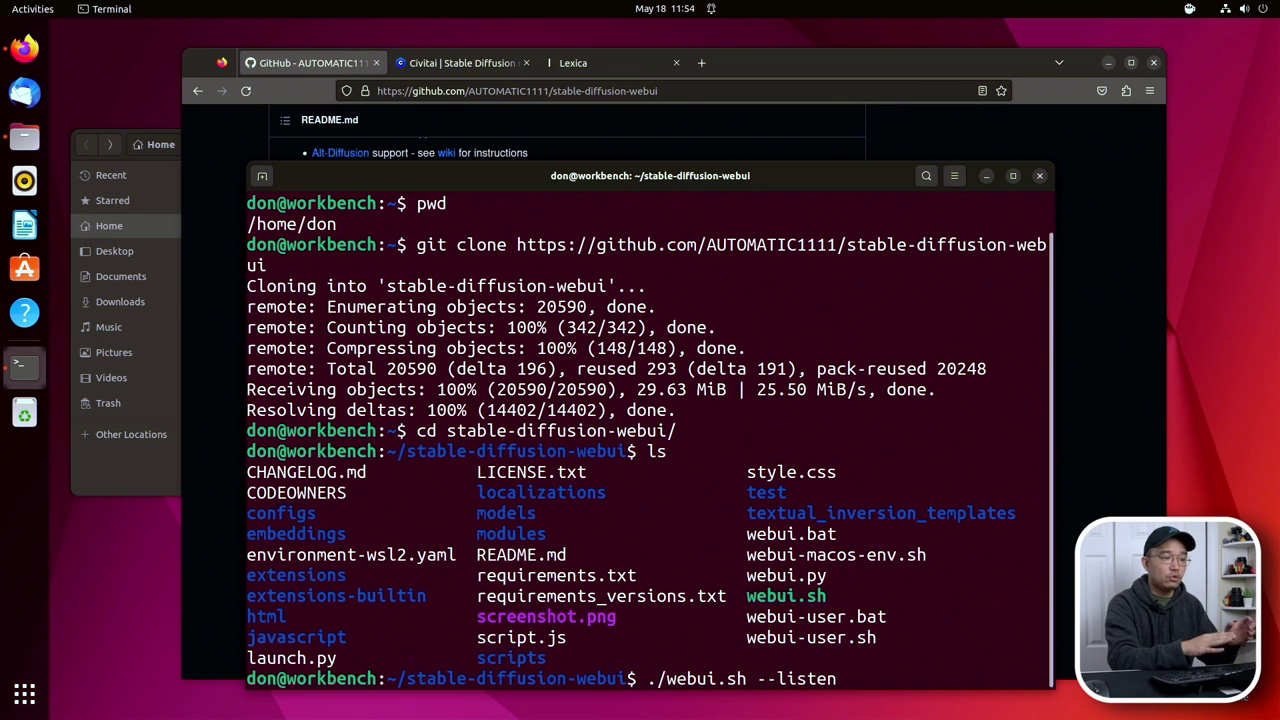
pyautogui.write('--')
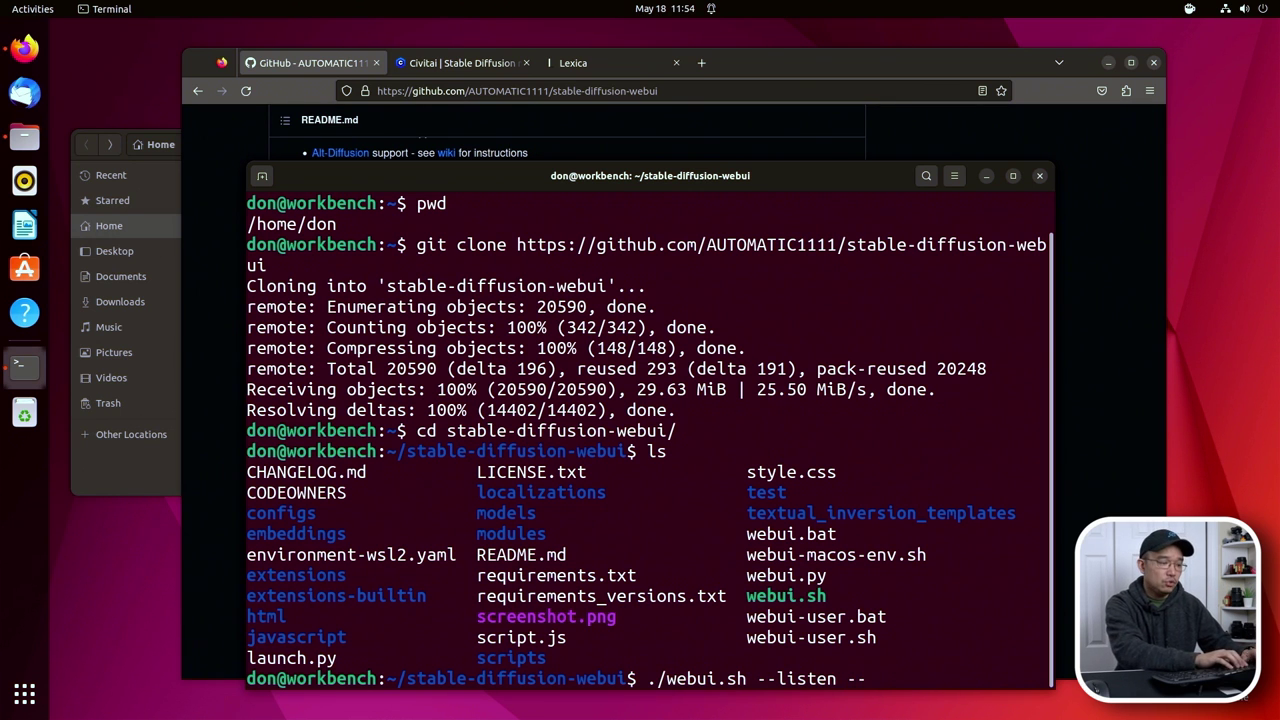
pyautogui.write('teh')
pyautogui.press('BackSpace')
pyautogui.press('BackSpace')
pyautogui.write('heme ')
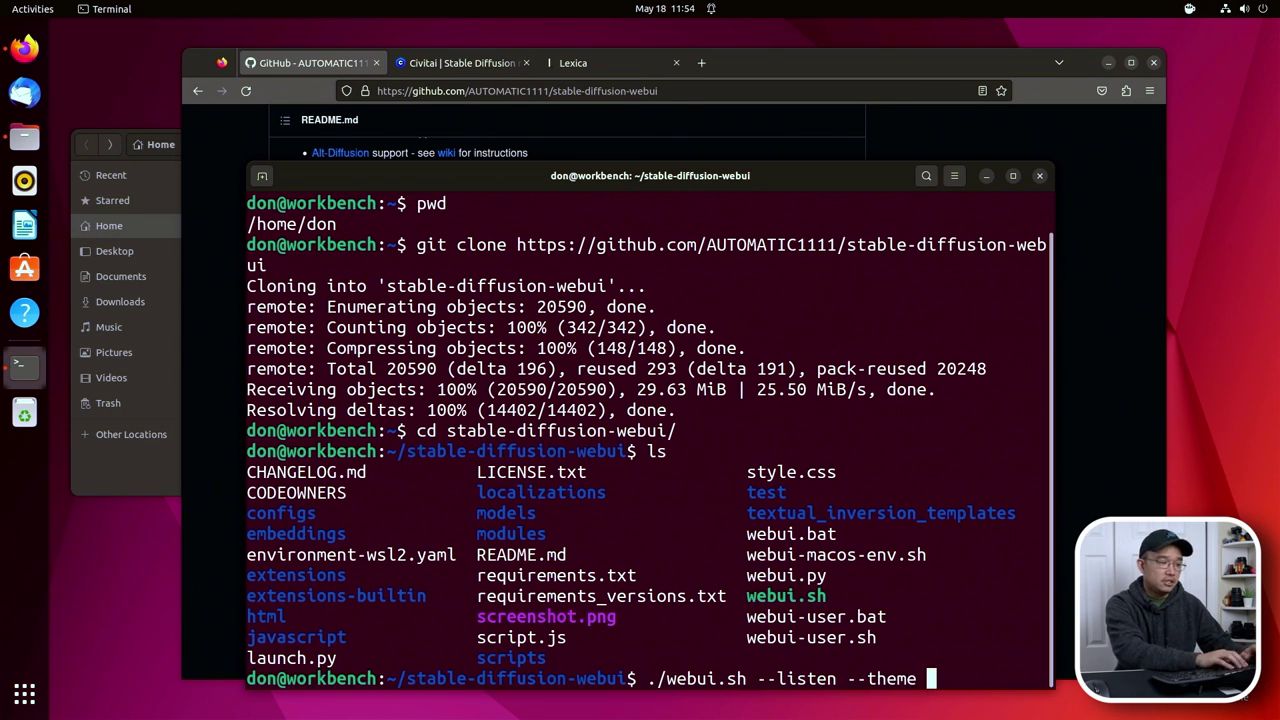
pyautogui.write('dark')
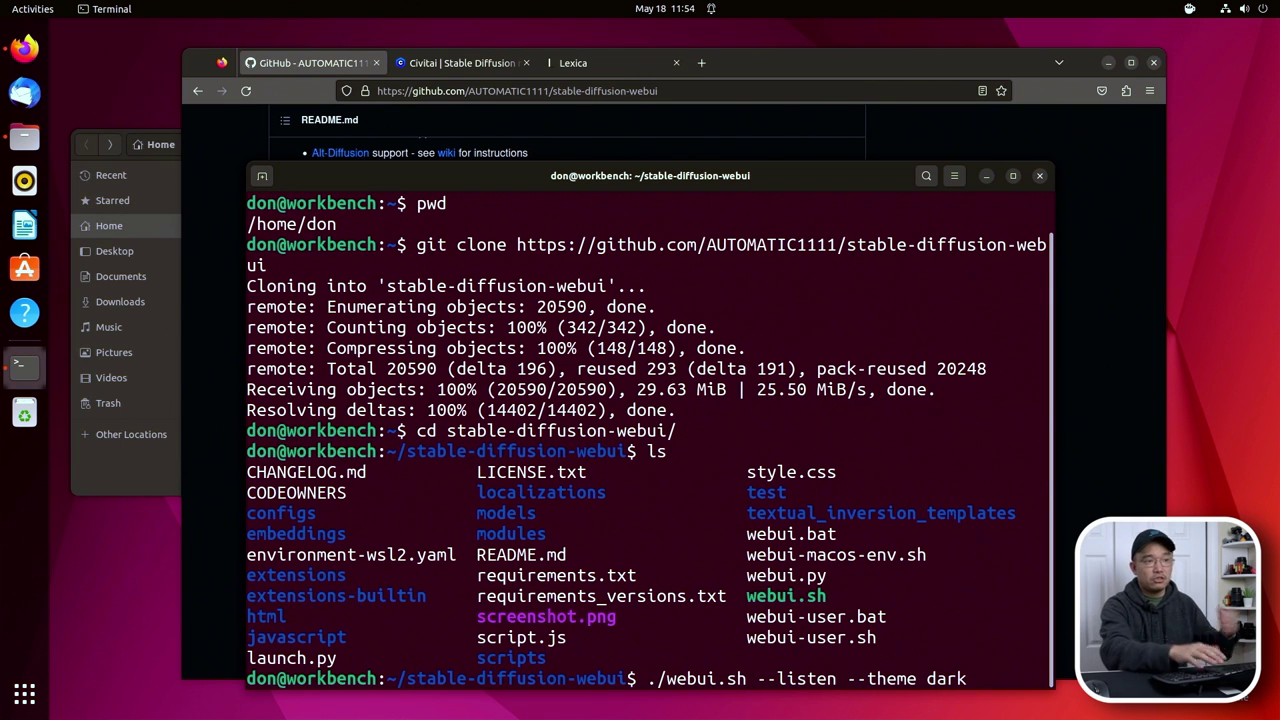
pyautogui.press('BackSpace')
pyautogui.press('BackSpace')
pyautogui.press('BackSpace')
pyautogui.press('BackSpace')
pyautogui.press('BackSpace')
pyautogui.press('BackSpace')
pyautogui.press('BackSpace')
pyautogui.press('BackSpace')
pyautogui.press('BackSpace')
pyautogui.press('BackSpace')
pyautogui.press('BackSpace')
pyautogui.press('BackSpace')
pyautogui.press('BackSpace')
pyautogui.press('BackSpace')
pyautogui.press('BackSpace')
pyautogui.press('BackSpace')
pyautogui.press('BackSpace')
pyautogui.press('BackSpace')
pyautogui.press('BackSpace')
pyautogui.press('BackSpace')
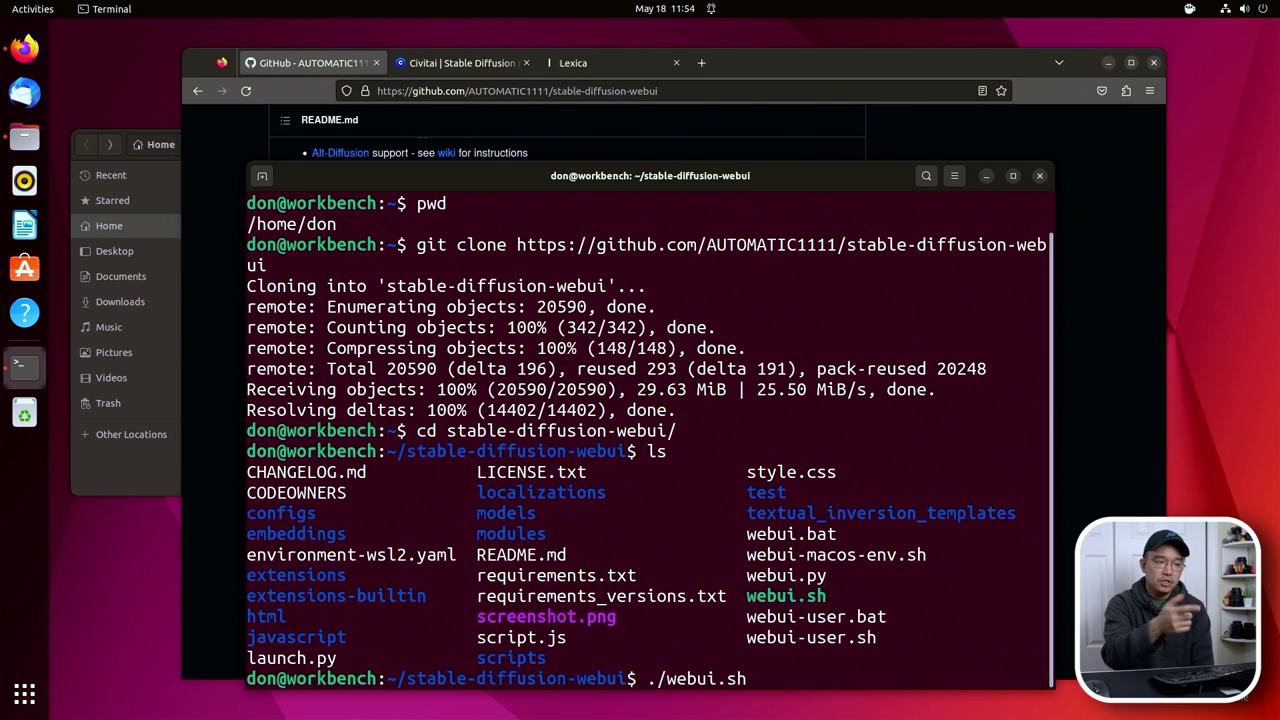
pyautogui.press('Return')
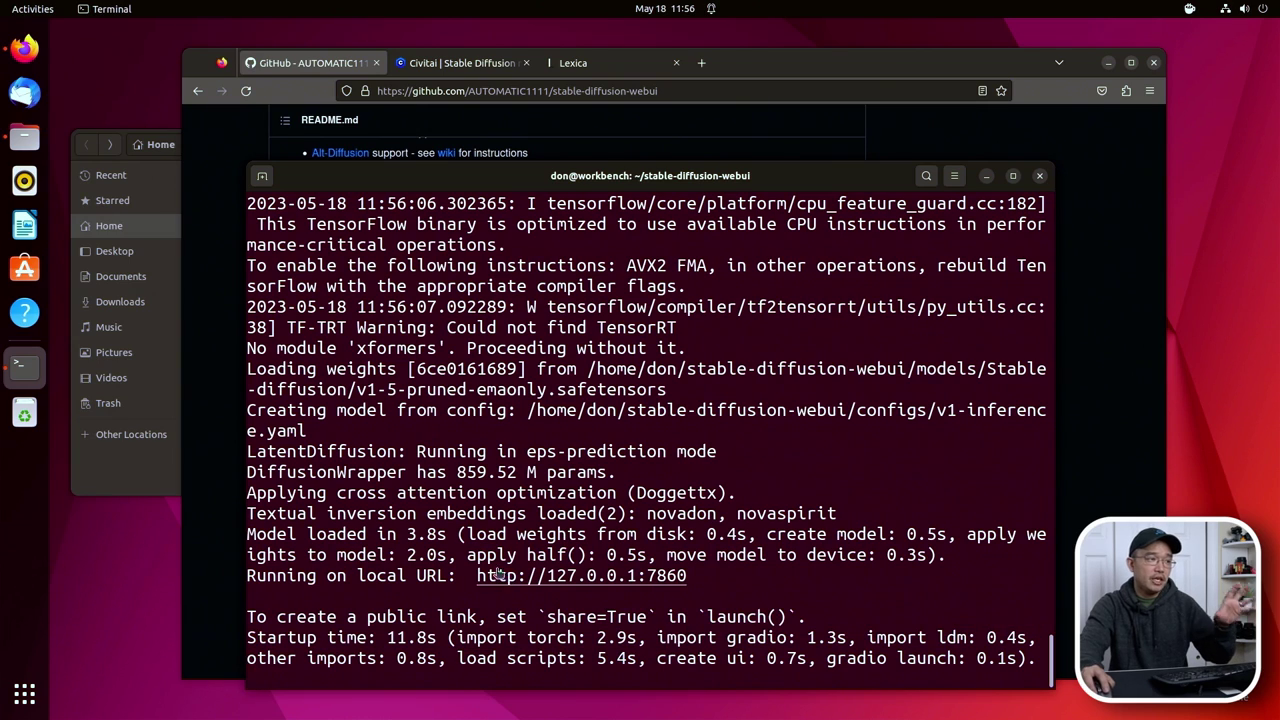
pyautogui.moveTo(478, 576); pyautogui.dragTo(960, 577)
pyautogui.click(710, 577)
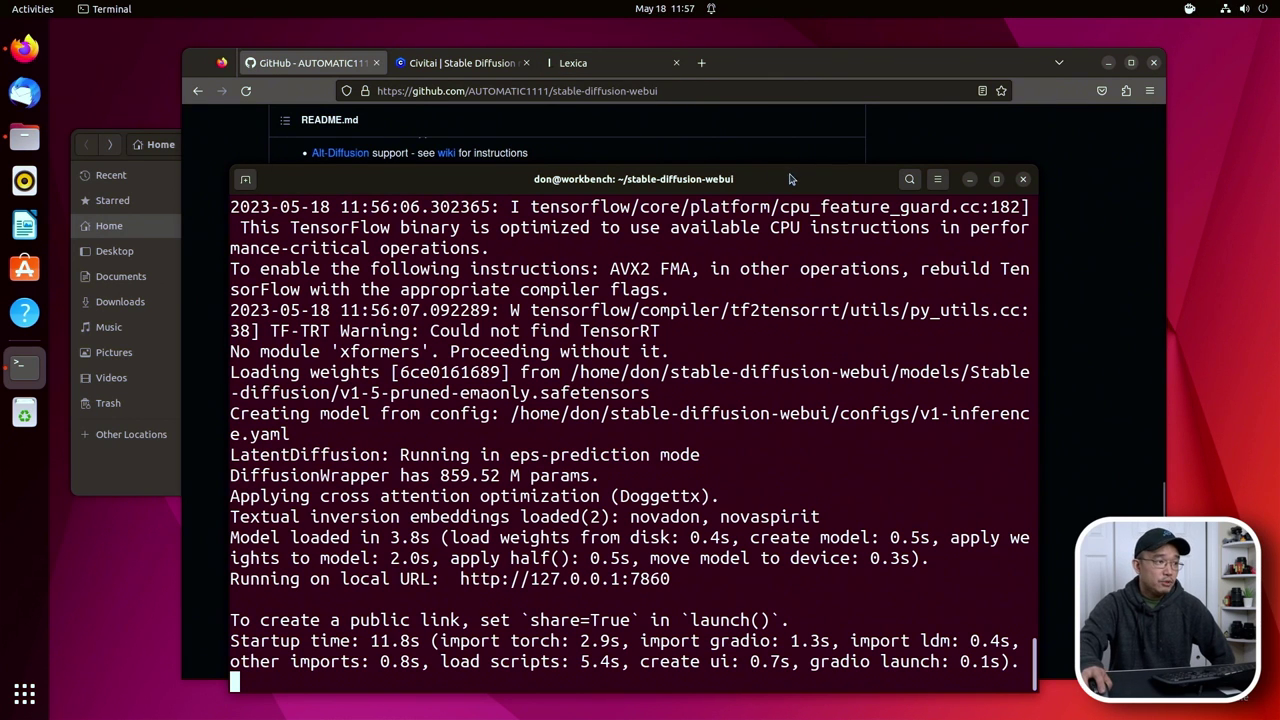
pyautogui.moveTo(789, 178); pyautogui.dragTo(668, 199)
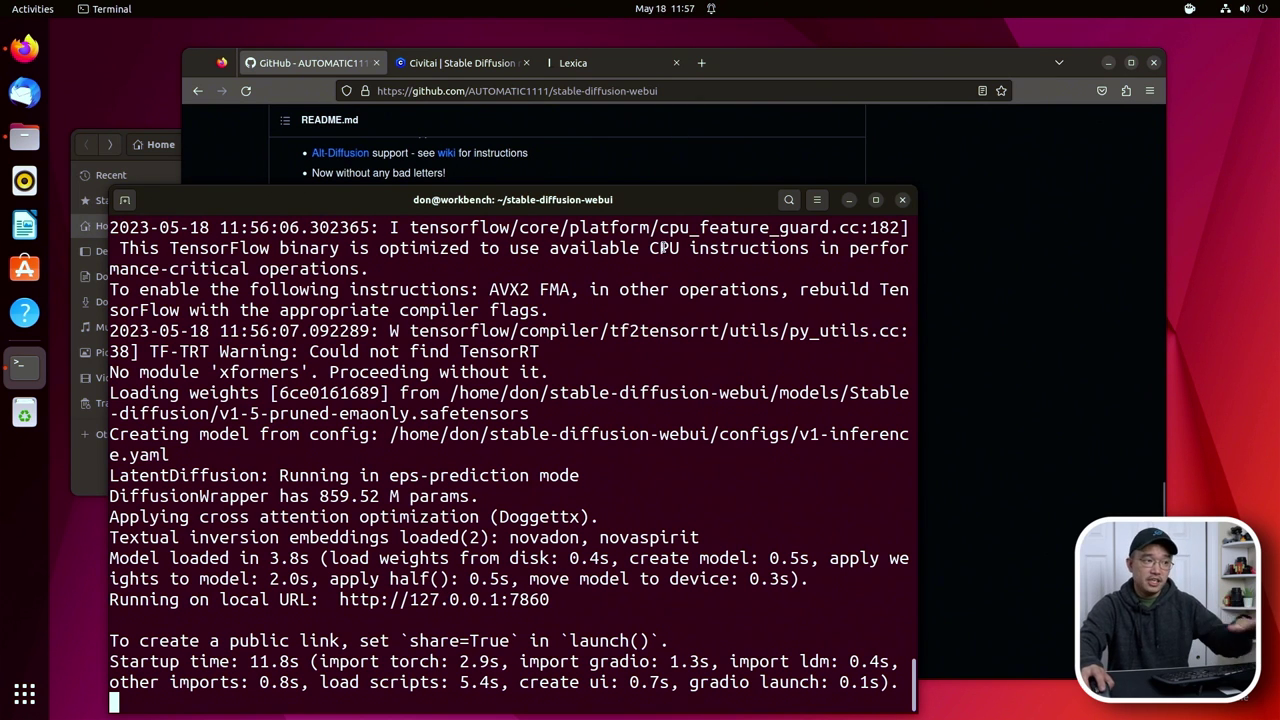
# Open 127.0.0.1:7860 in a new Firefox tab and select its address.
pyautogui.click(701, 63)
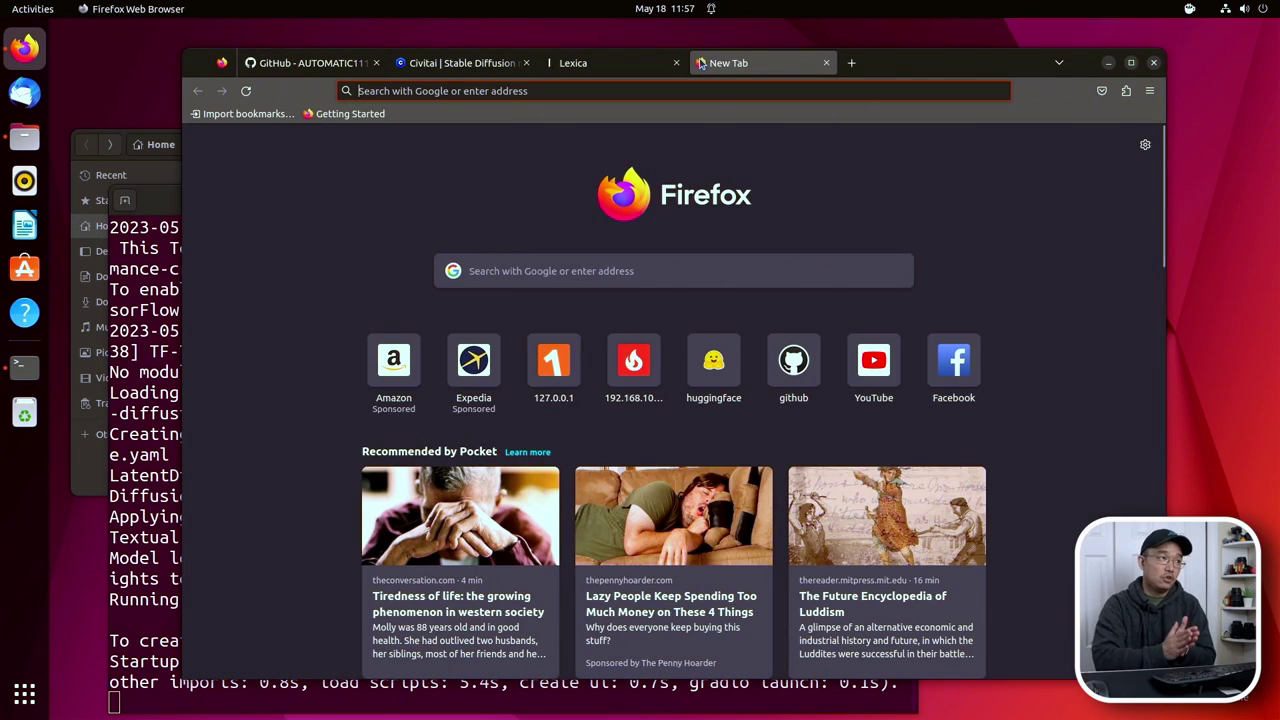
pyautogui.write('127.0.0.1:7860/')
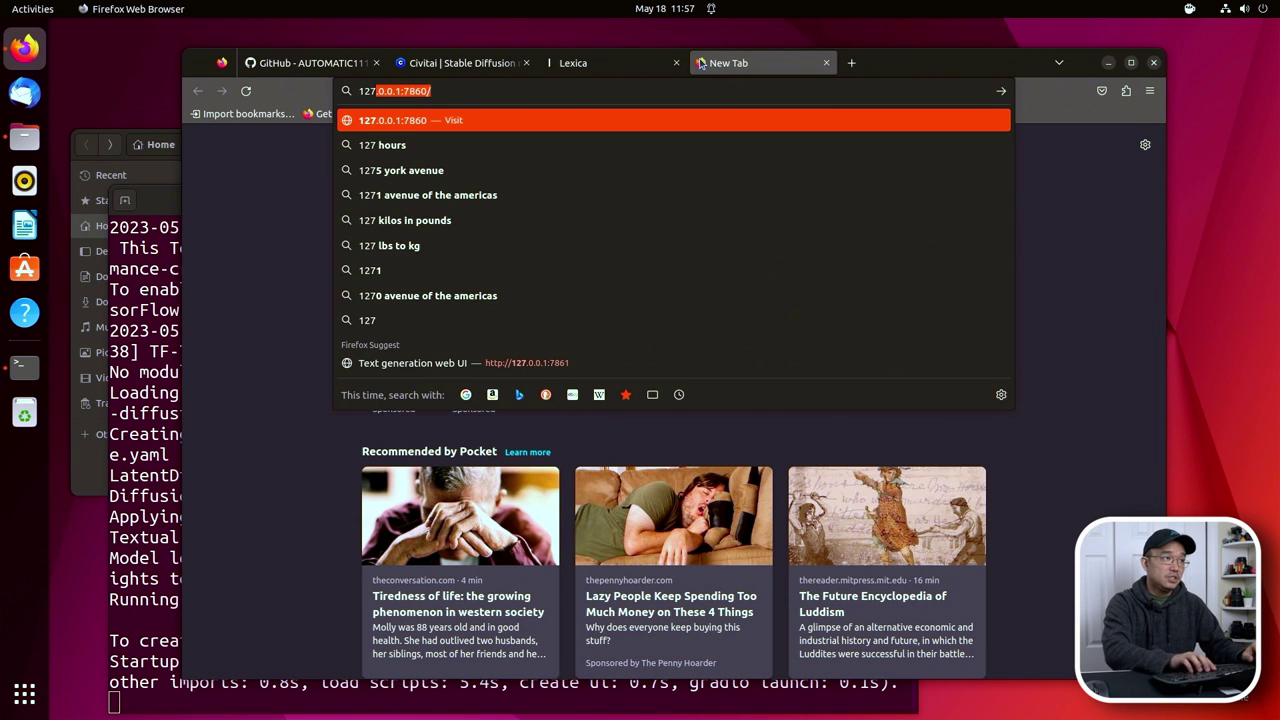
pyautogui.press('Return')
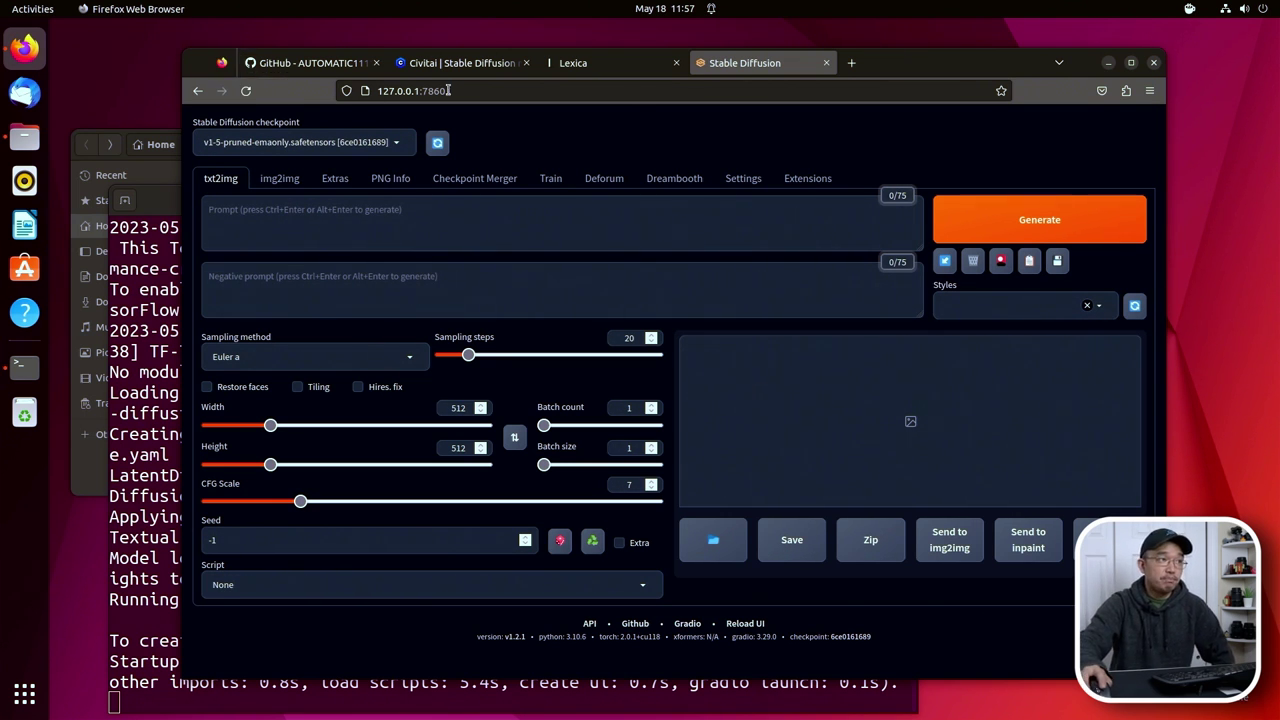
pyautogui.moveTo(440, 91); pyautogui.dragTo(449, 91)
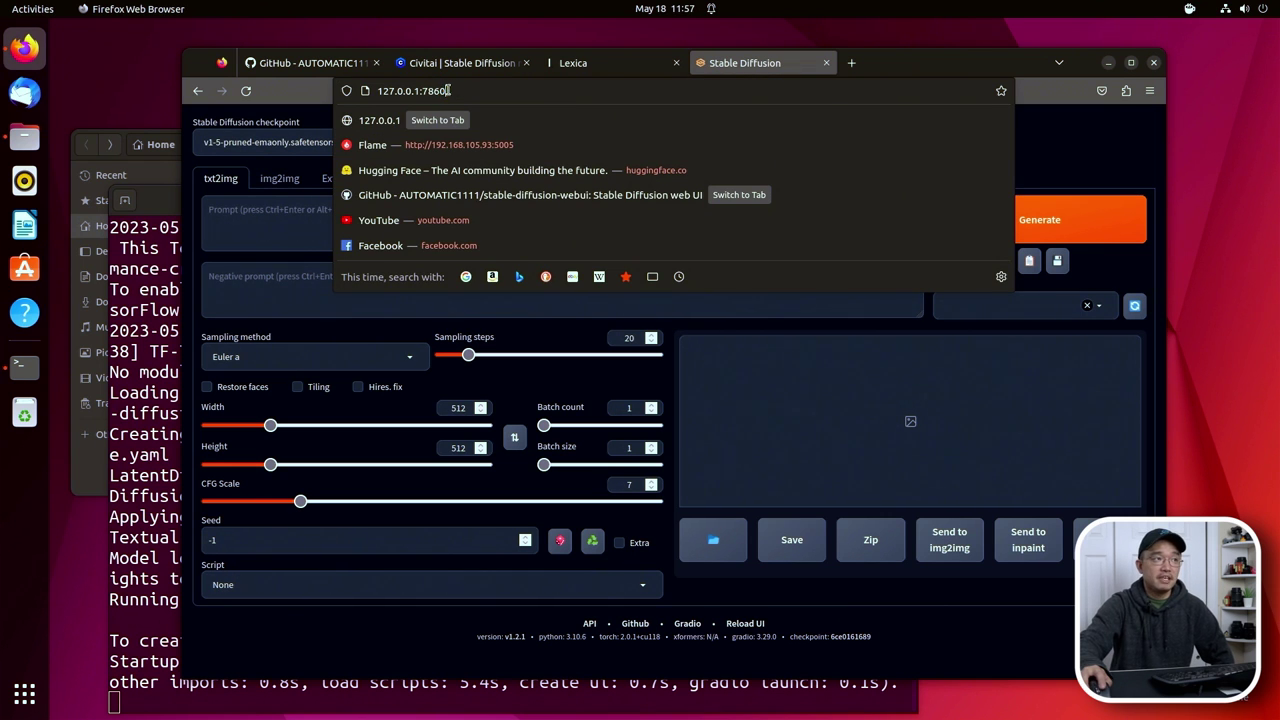
pyautogui.doubleClick(490, 85)
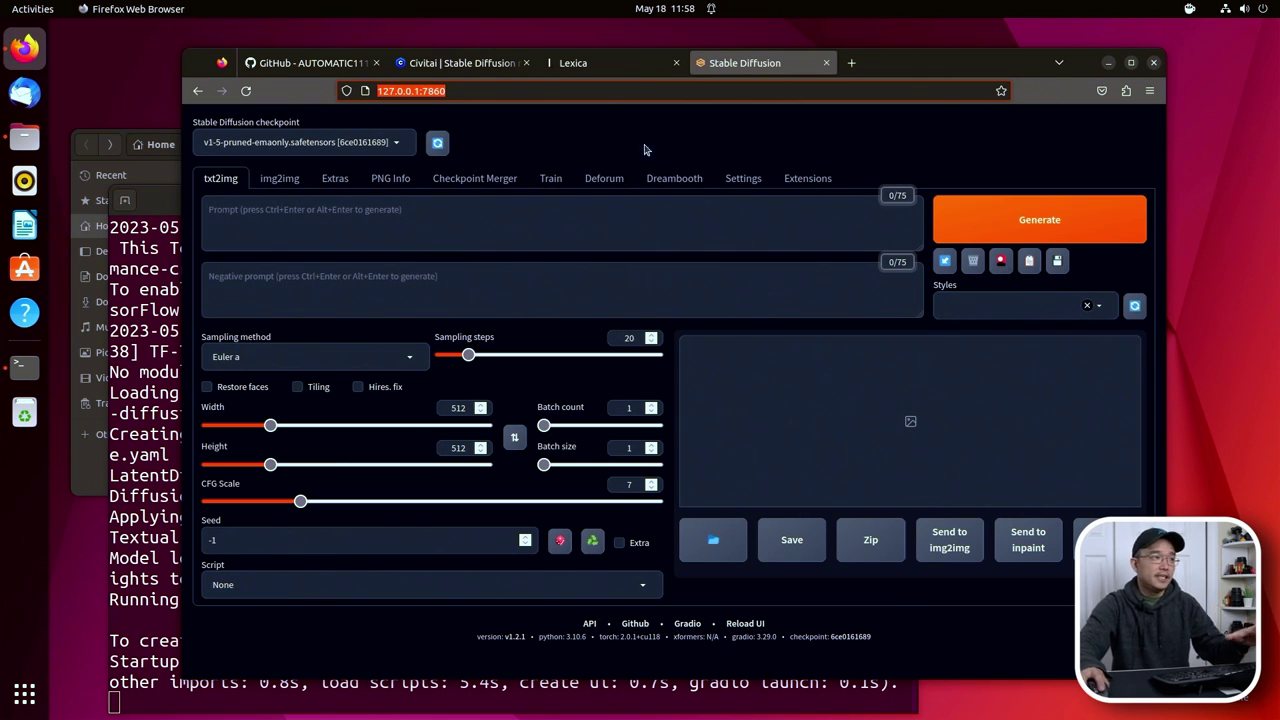
# Generate an image from the prompt 'photo of a dog', then revisit the prompt and negative prompt fields.
pyautogui.click(539, 224)
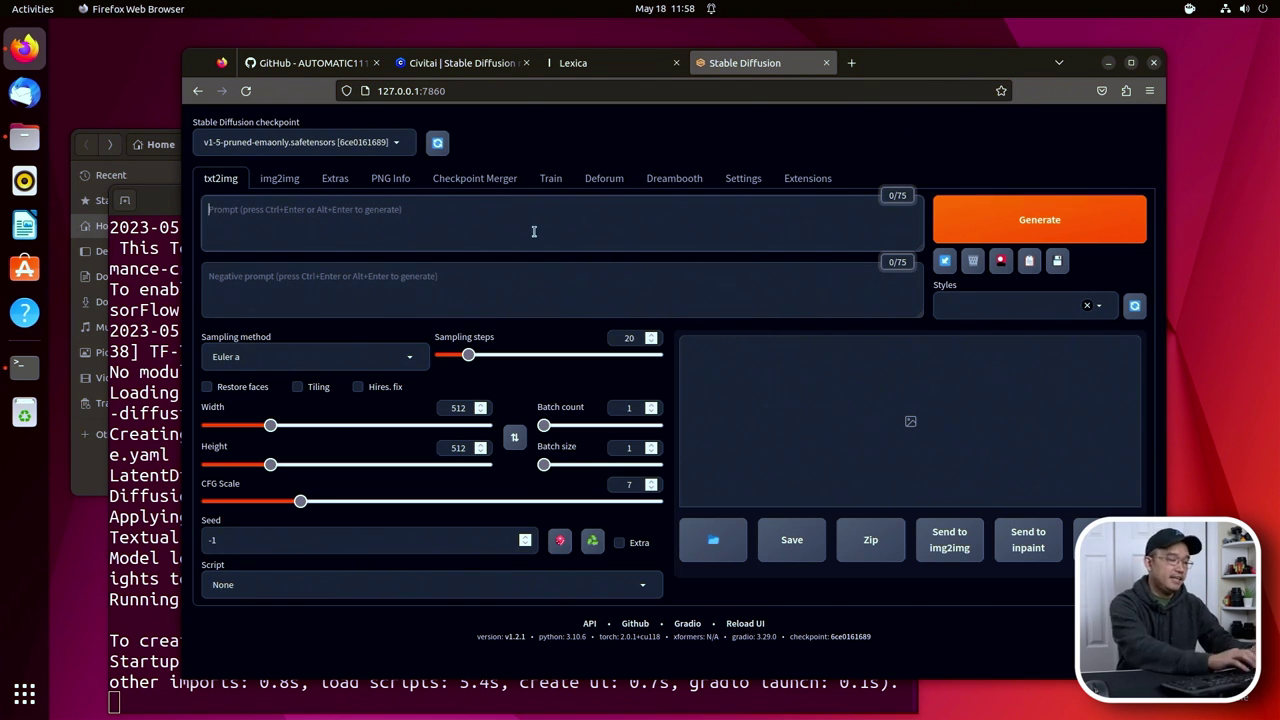
pyautogui.write('photo')
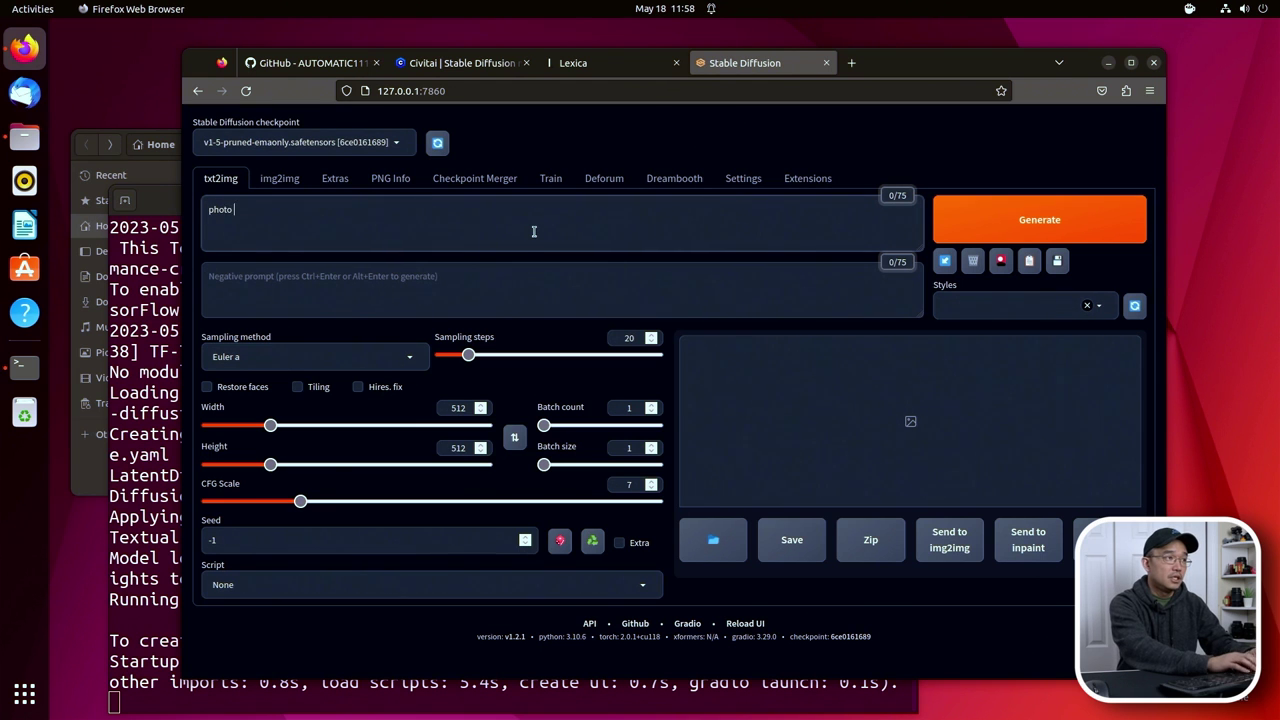
pyautogui.write(' of a dog')
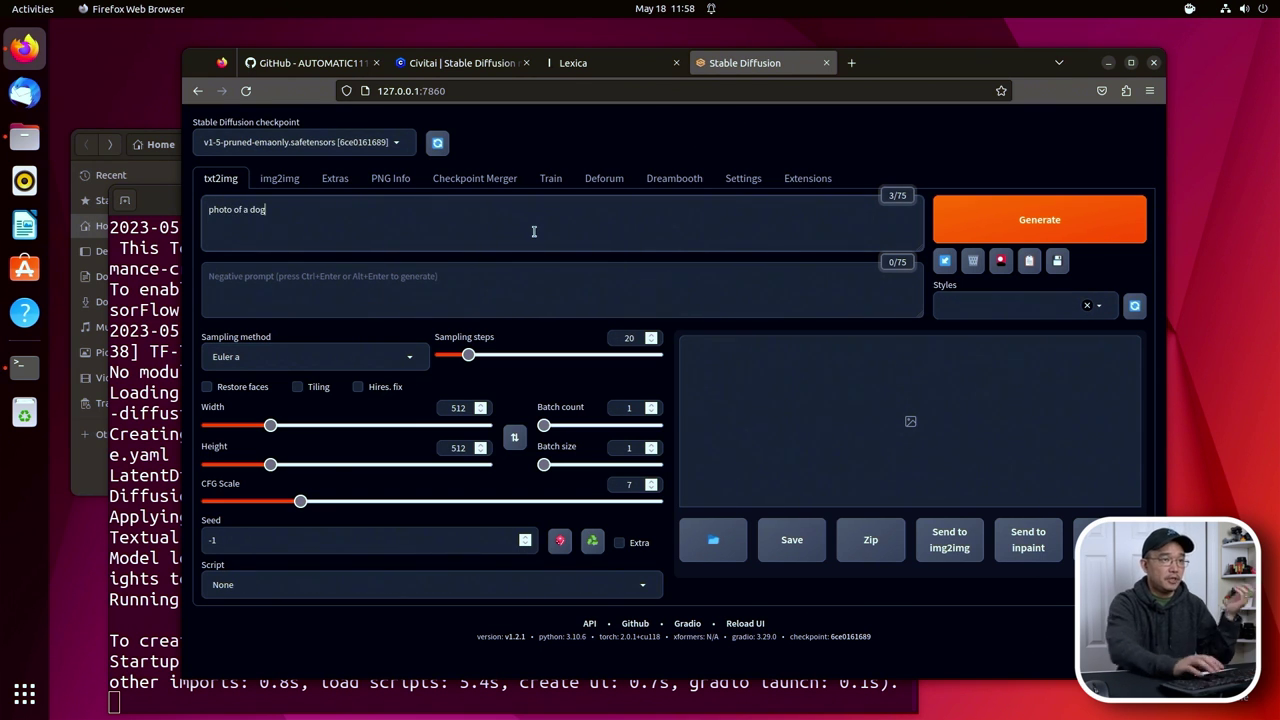
pyautogui.click(1010, 220)
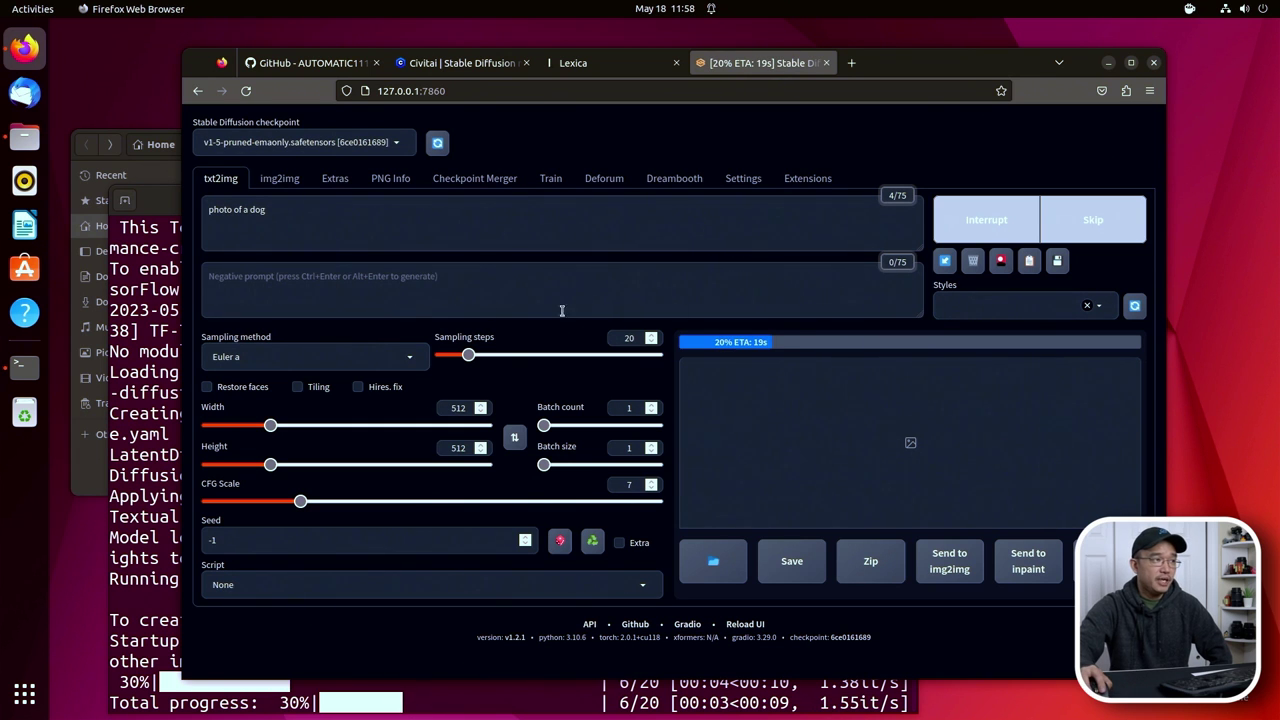
pyautogui.click(247, 218)
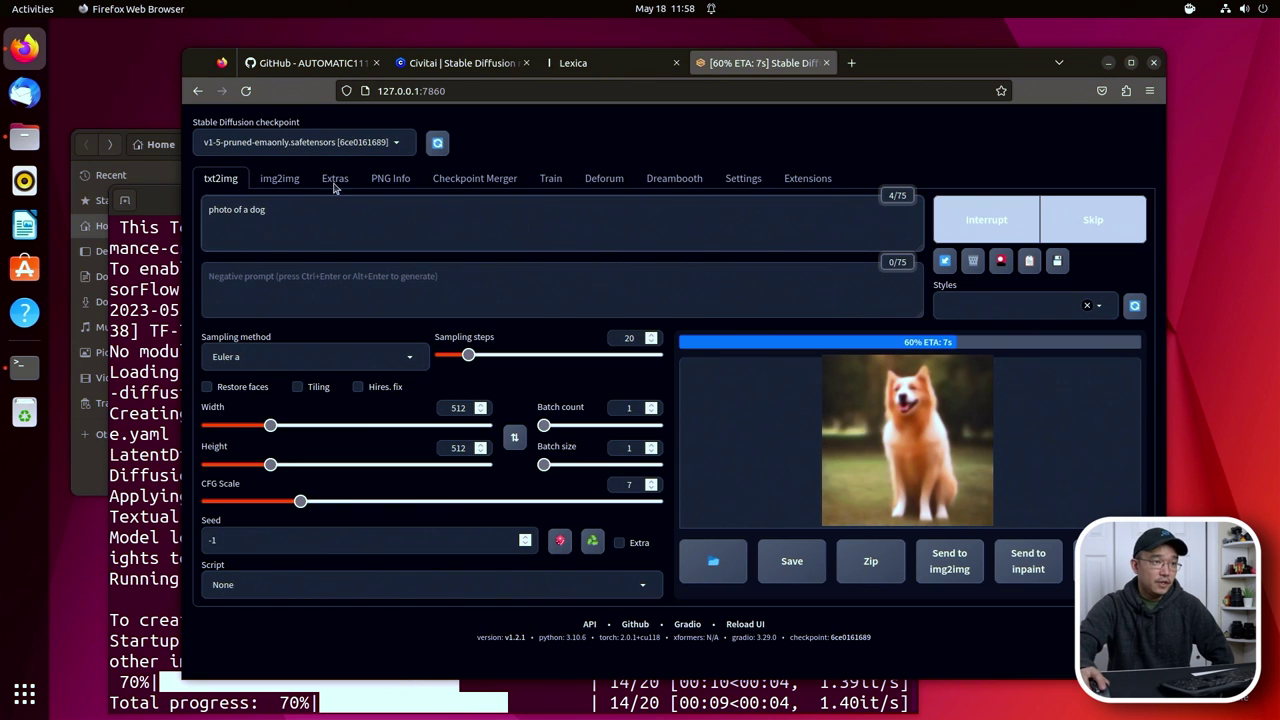
pyautogui.click(578, 282)
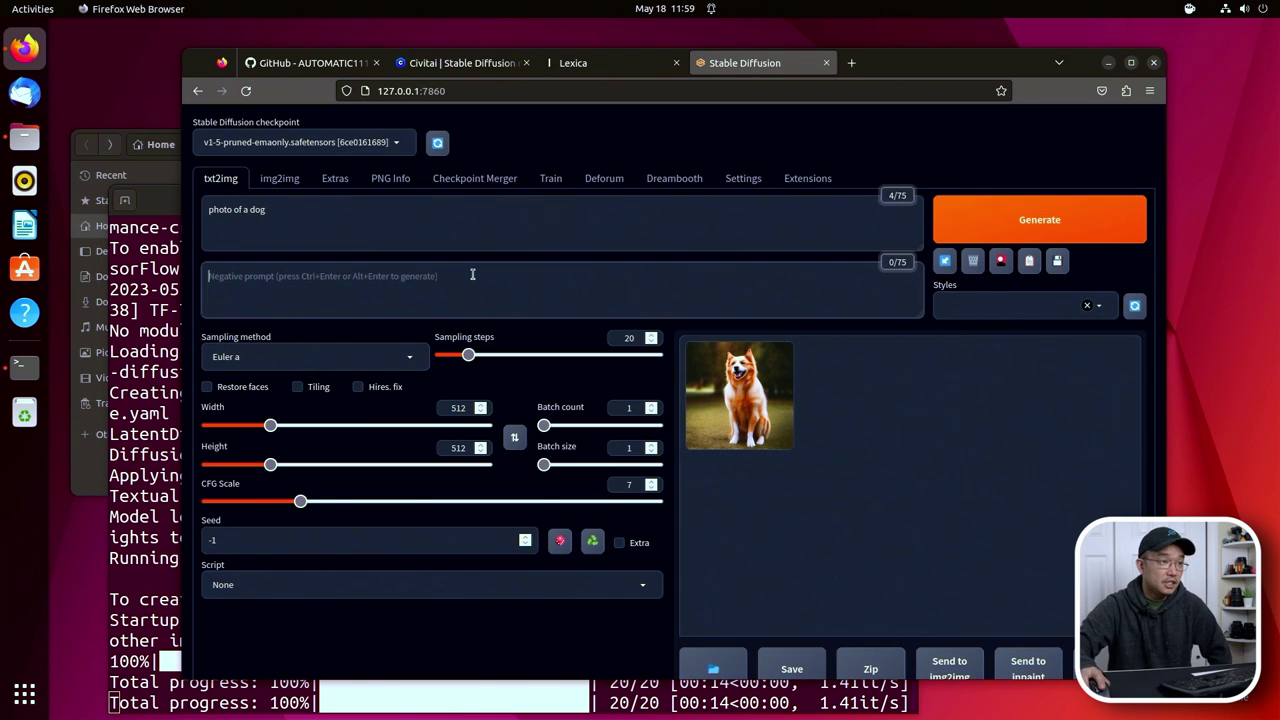
# Enlarge the dog image, revisit both prompt boxes, and show the Sampling method list.
pyautogui.click(763, 385)
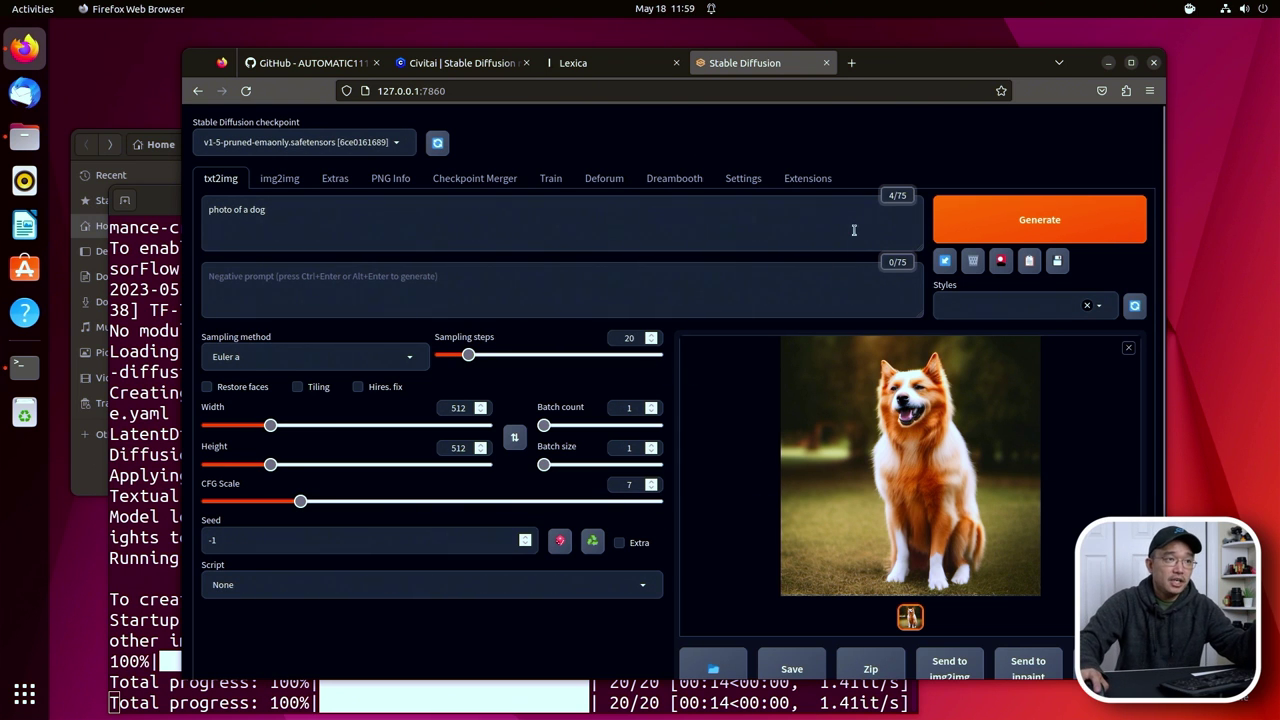
pyautogui.click(320, 222)
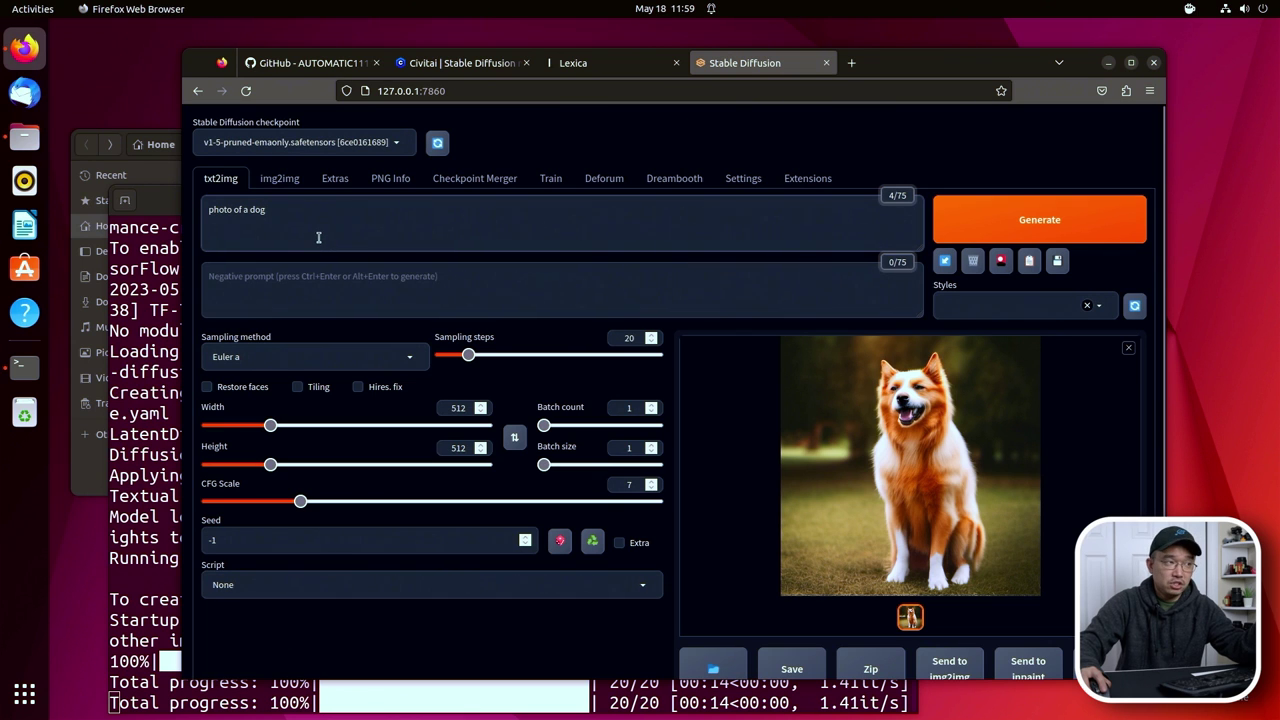
pyautogui.click(380, 289)
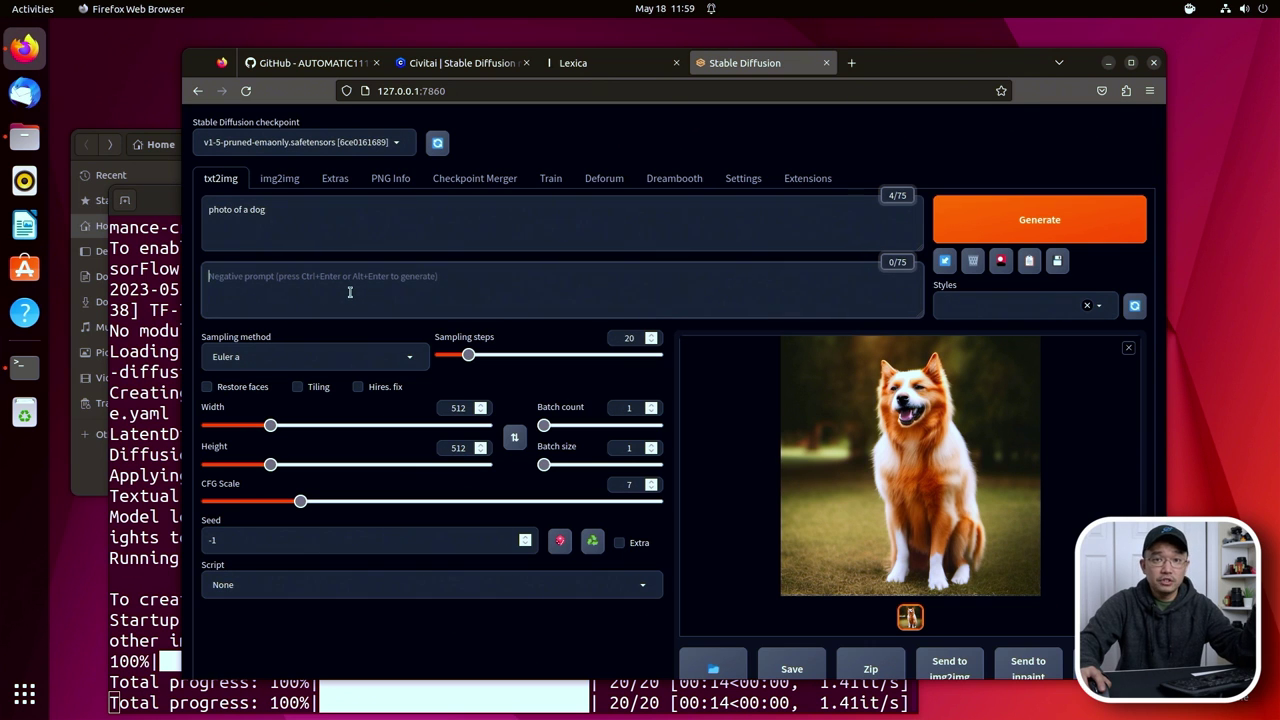
pyautogui.click(396, 356)
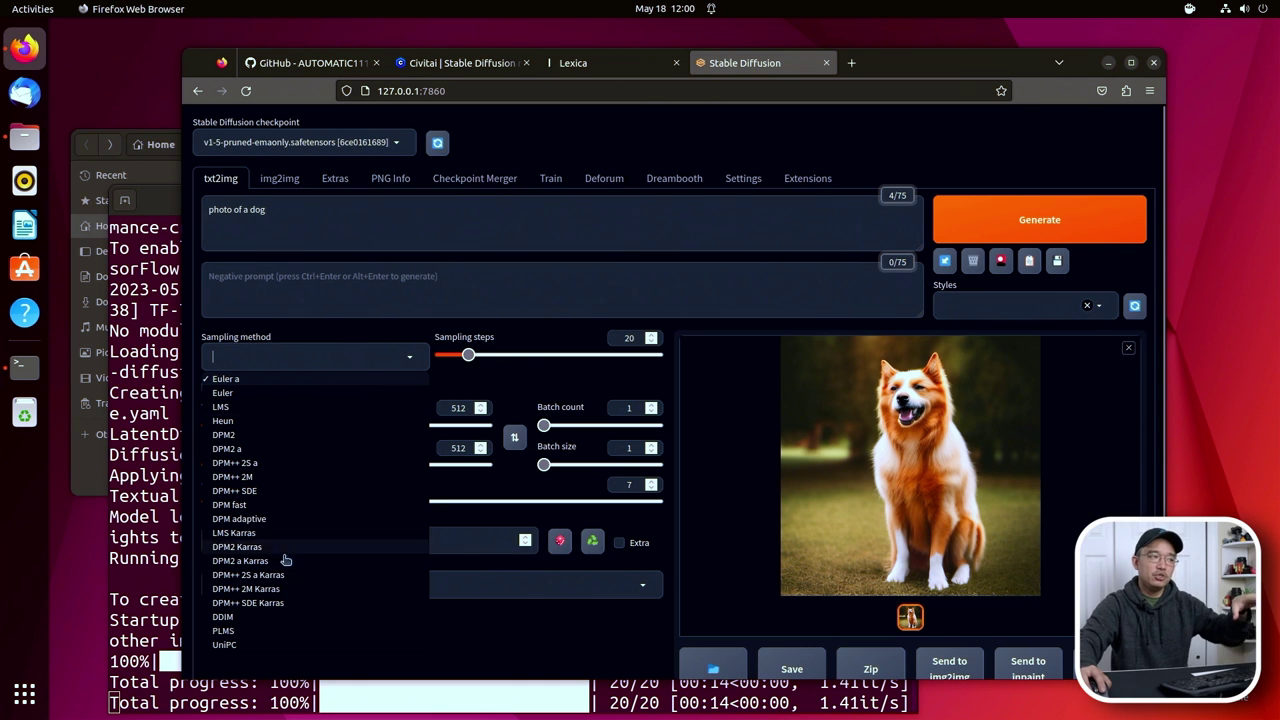
# Close the sampler list leaving Euler a, and bring the Terminal to the front.
pyautogui.click(345, 330)
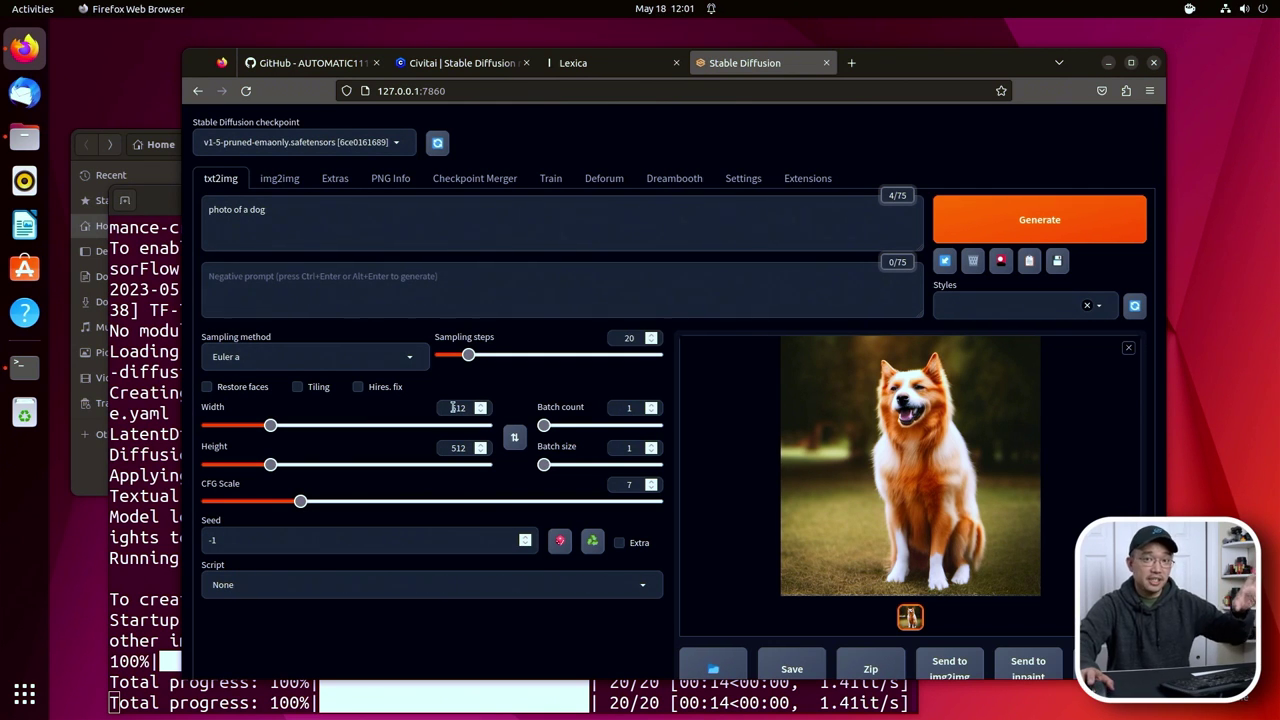
pyautogui.click(178, 203)
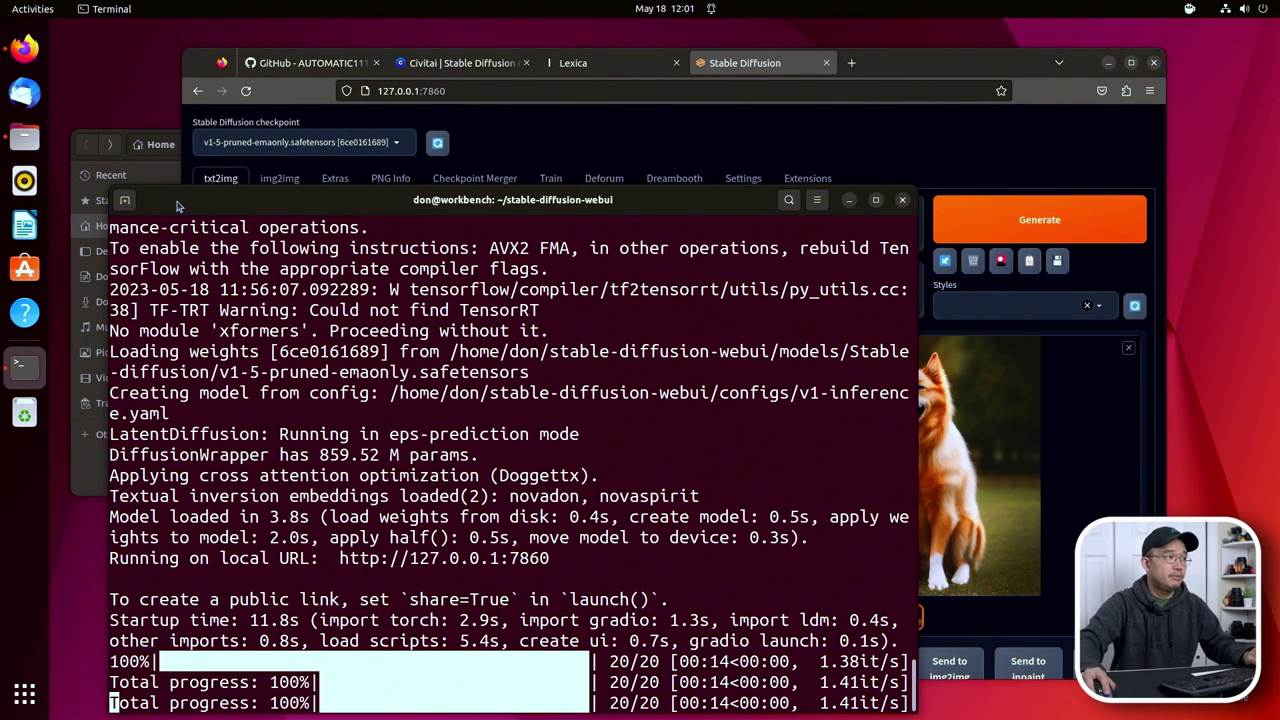
# Run watch nvidia-smi in a second shell to monitor GPU memory.
pyautogui.click(125, 201)
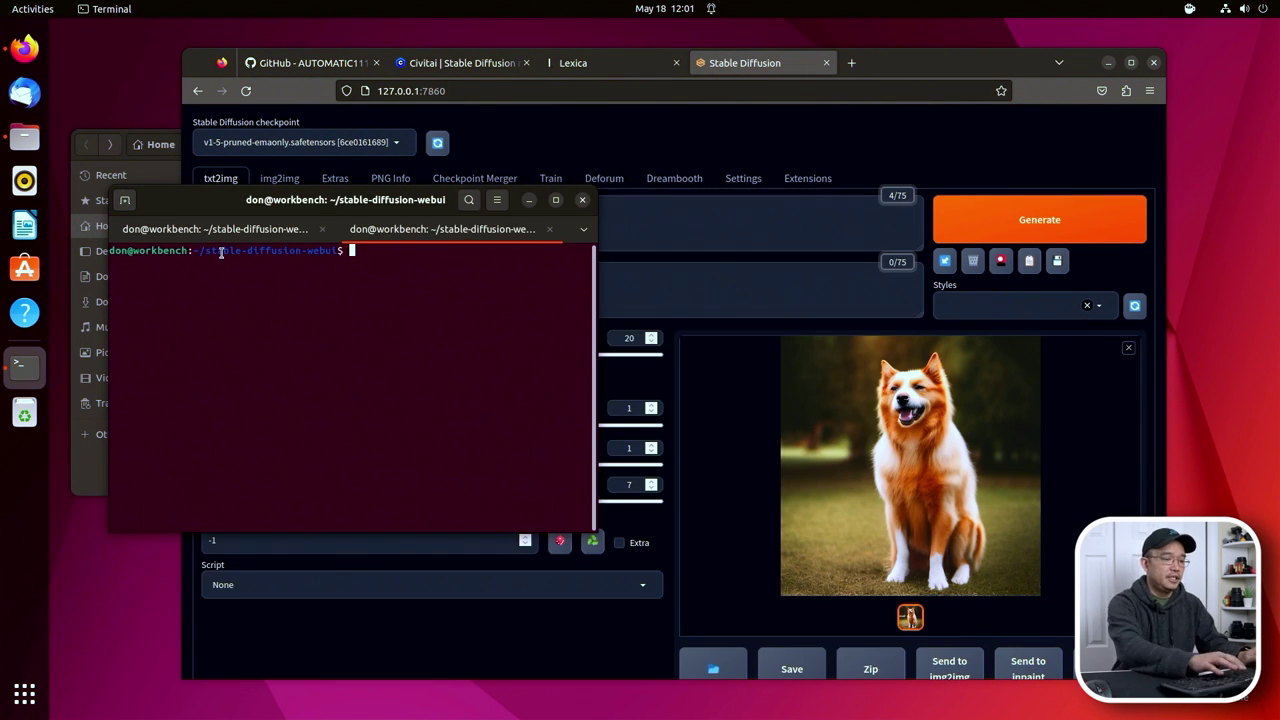
pyautogui.hotkey('ctrl', '+')
pyautogui.hotkey('ctrl', '+')
pyautogui.hotkey('ctrl', '+')
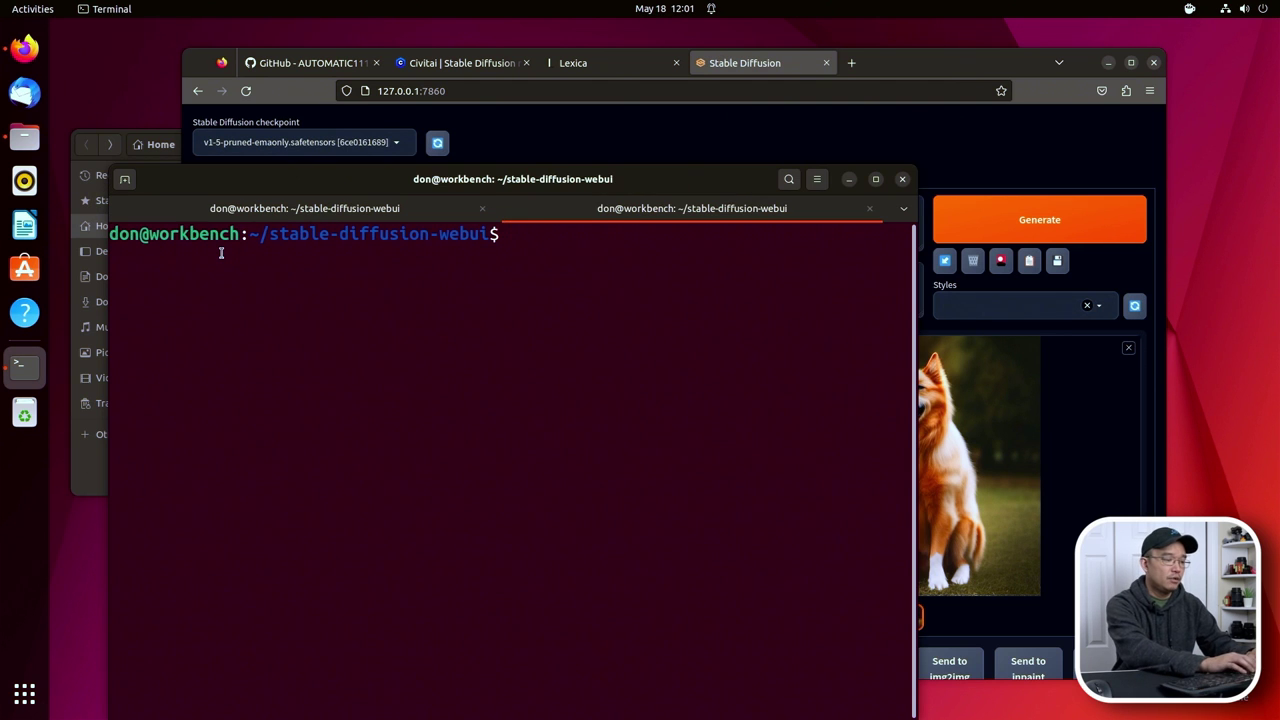
pyautogui.write('watch nvidia-smi')
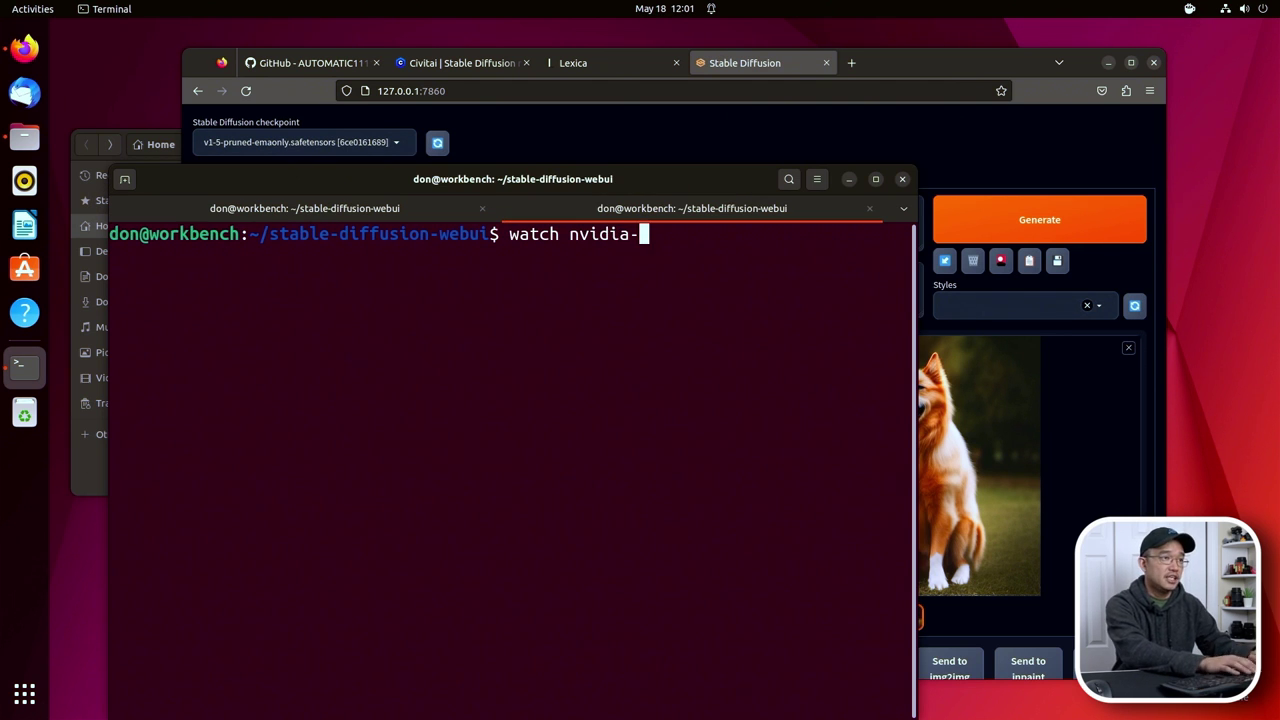
pyautogui.press('Return')
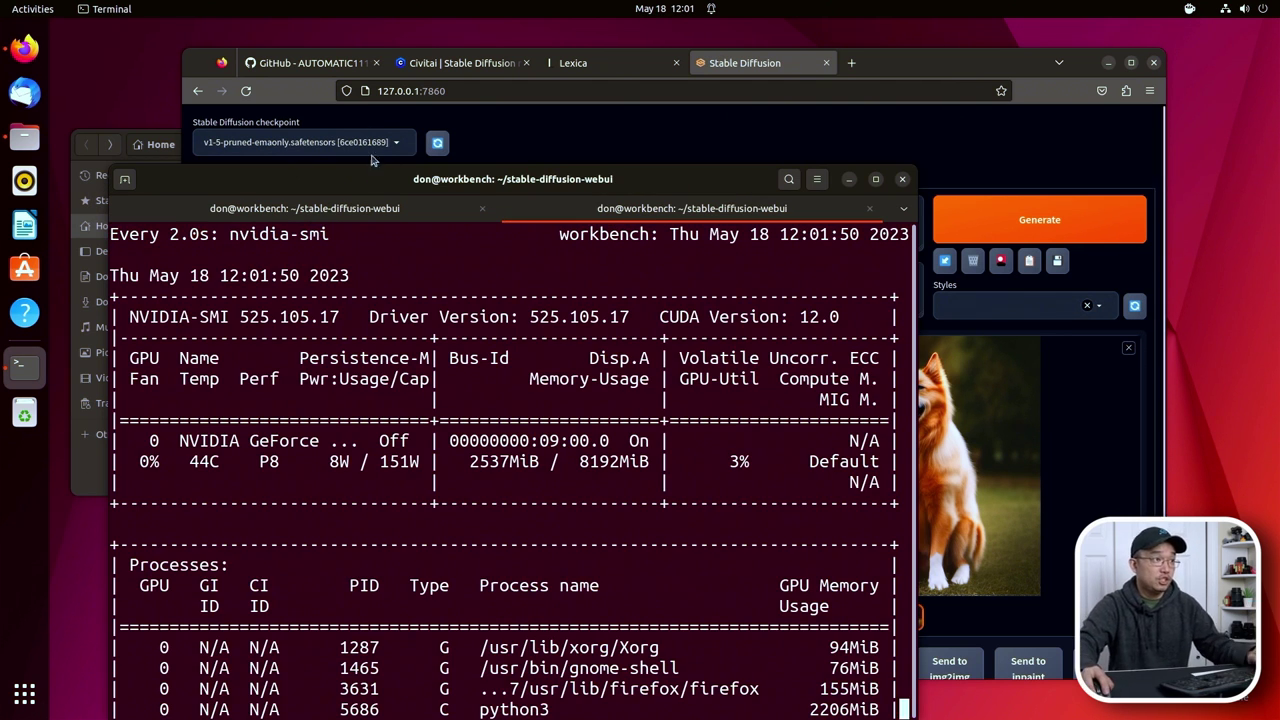
# Reposition and widen the GPU monitor window, then switch back to the Stable Diffusion browser.
pyautogui.moveTo(366, 177); pyautogui.dragTo(320, 117)
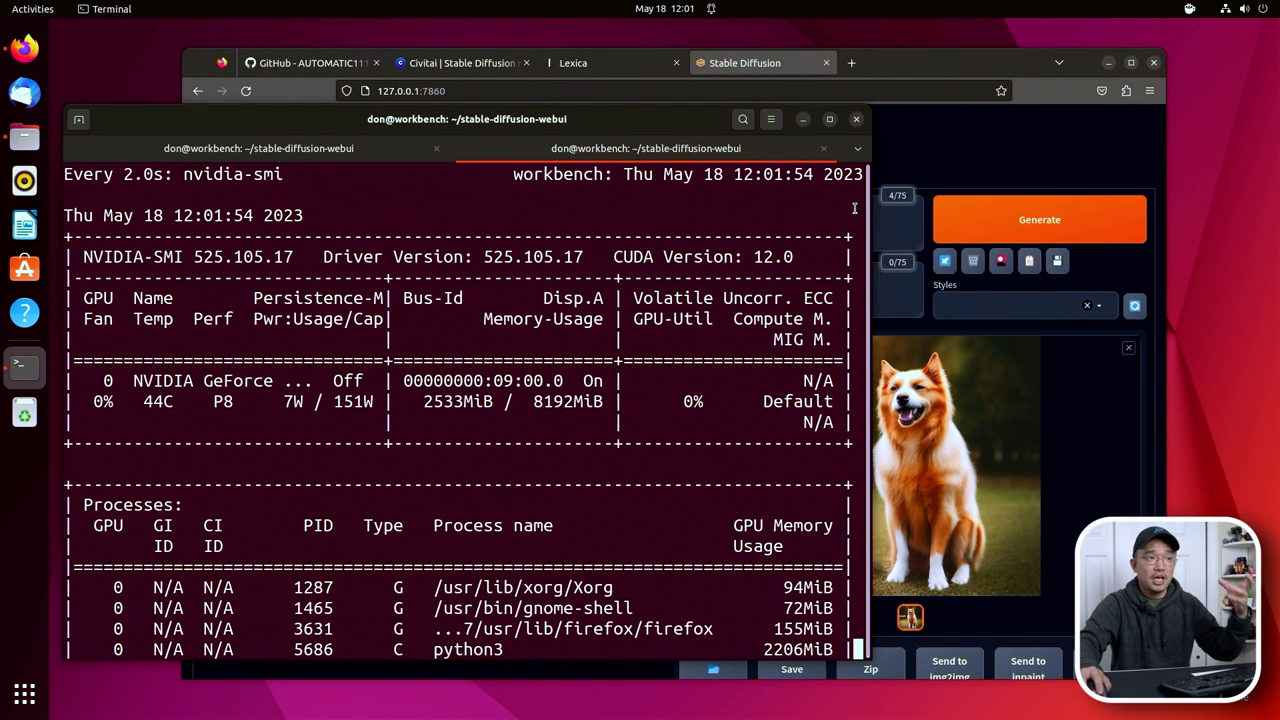
pyautogui.moveTo(869, 216); pyautogui.dragTo(946, 216)
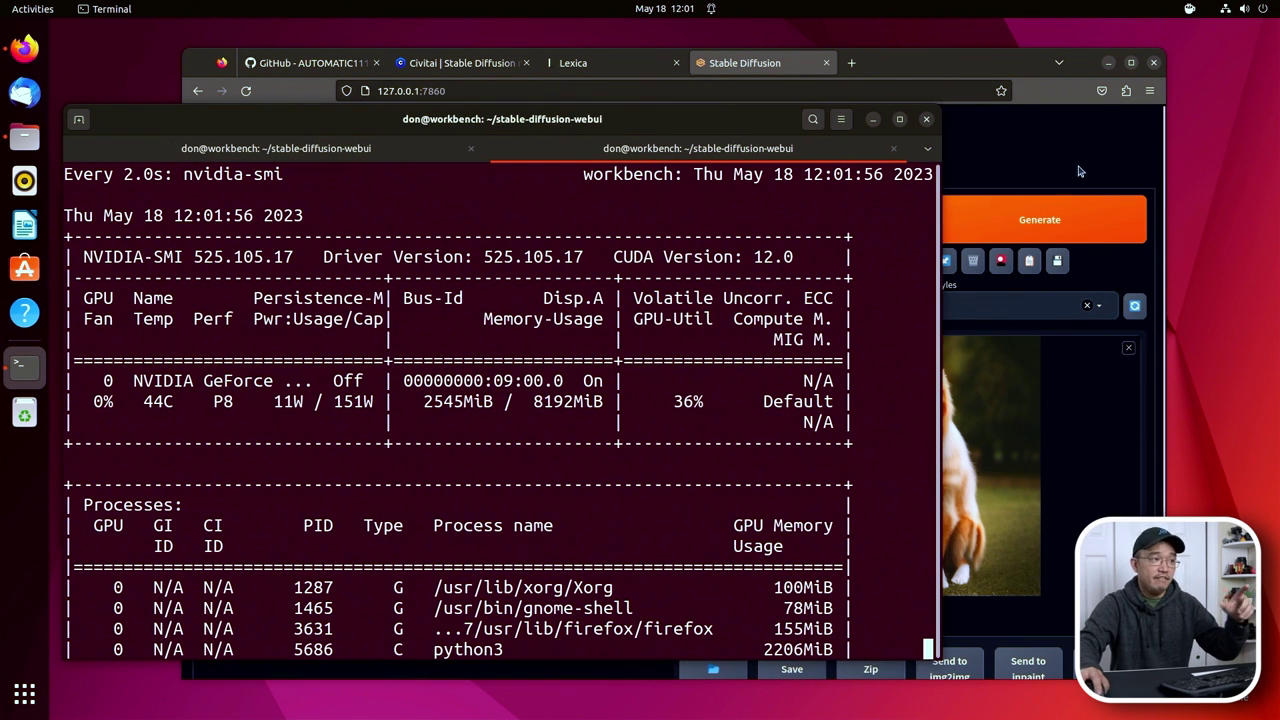
pyautogui.click(1078, 172)
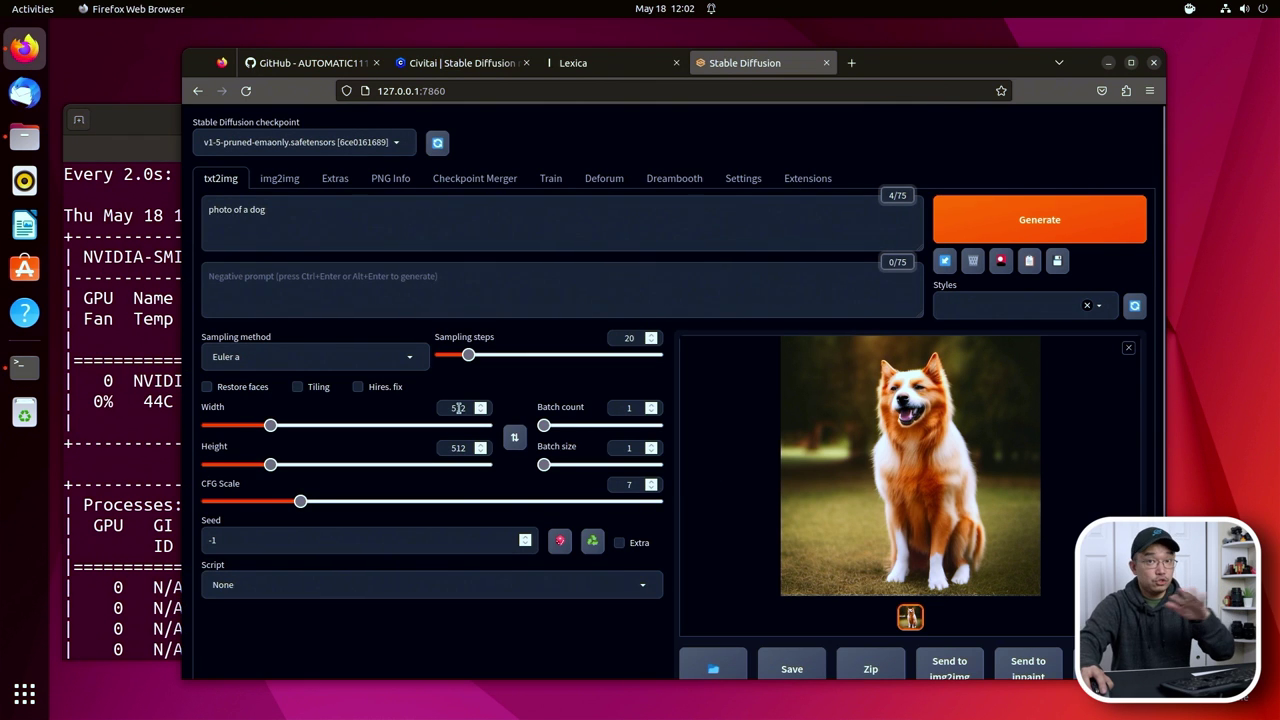
pyautogui.click(131, 412)
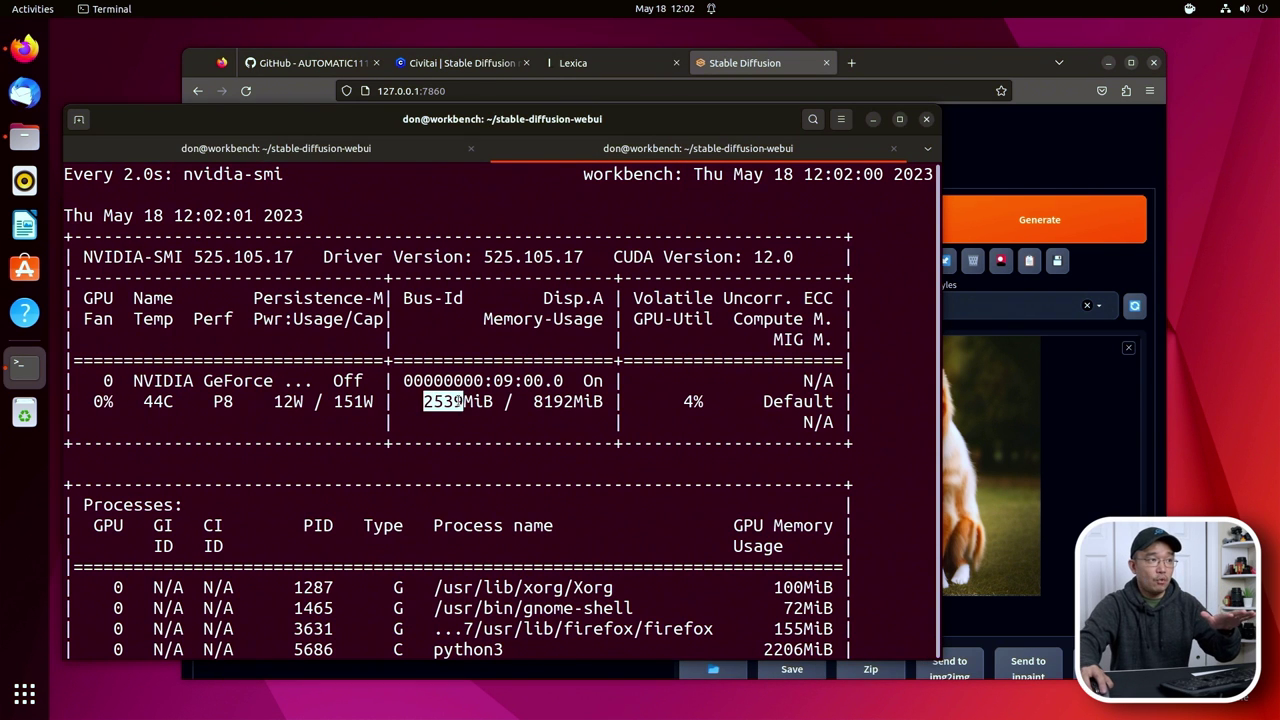
pyautogui.hotkey('alt', 'Tab')
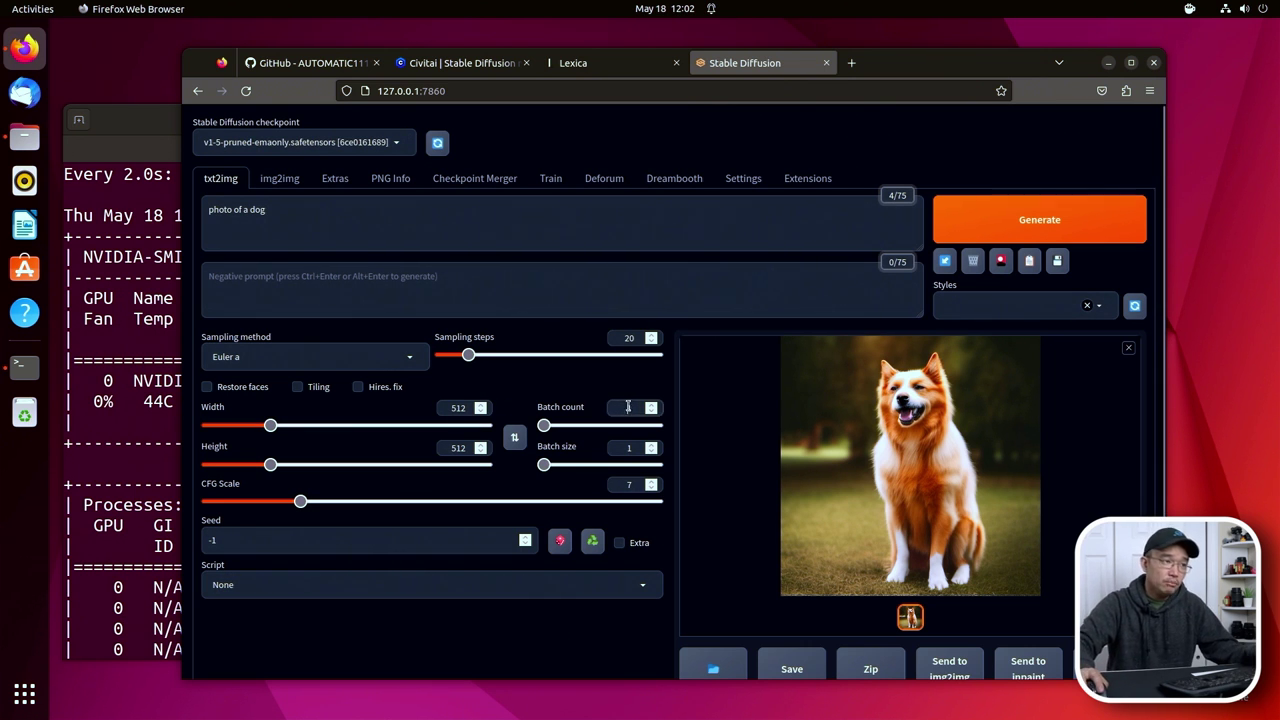
pyautogui.click(330, 222)
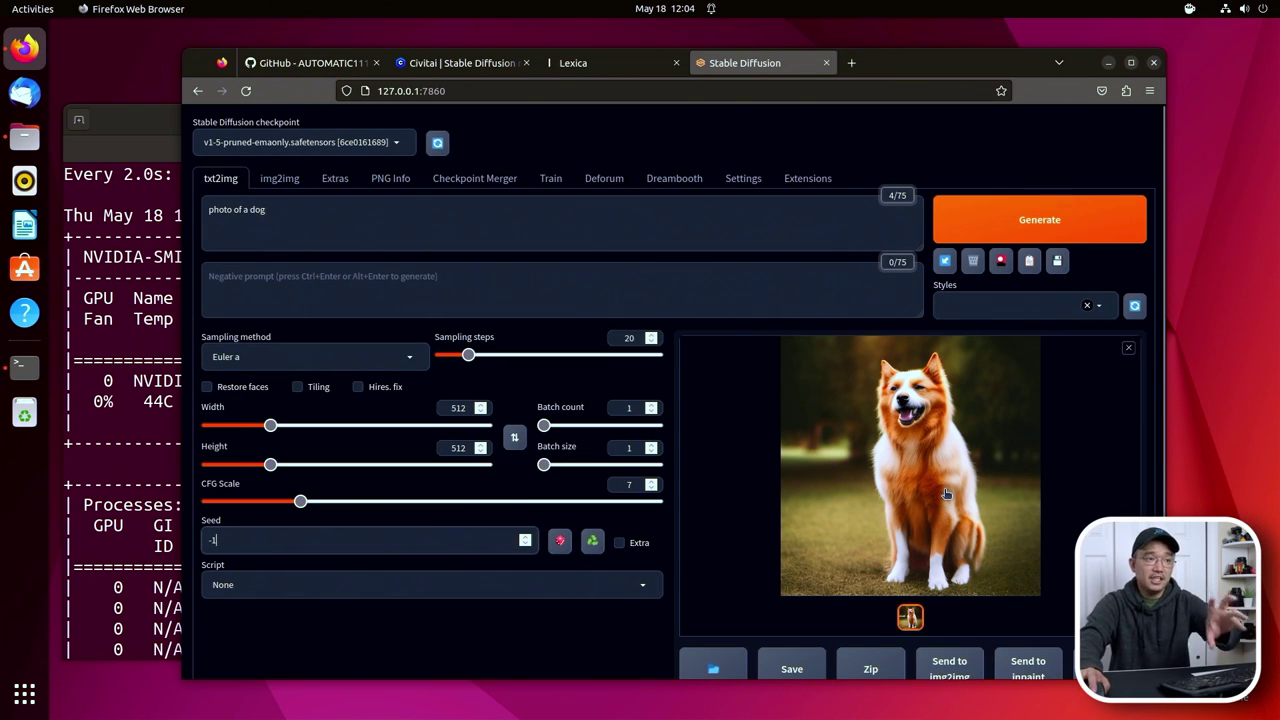
pyautogui.scroll(-3, 946, 493)
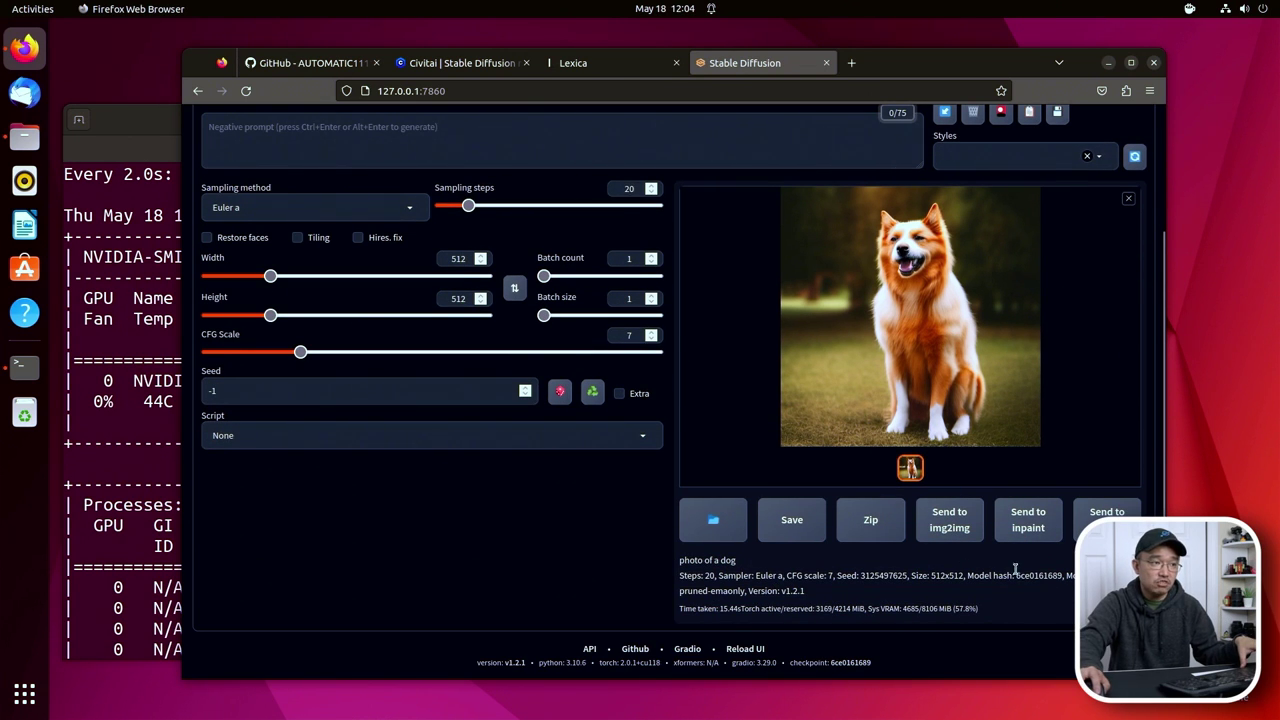
pyautogui.doubleClick(885, 577)
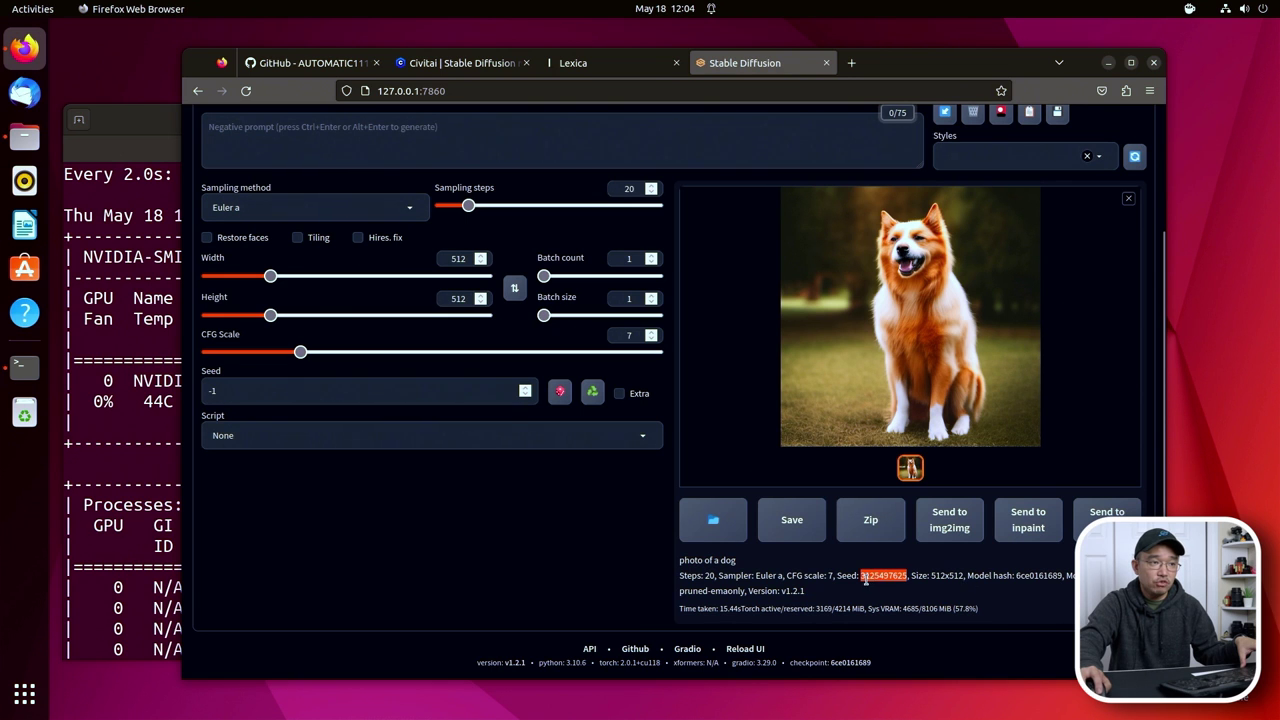
pyautogui.rightClick(874, 578)
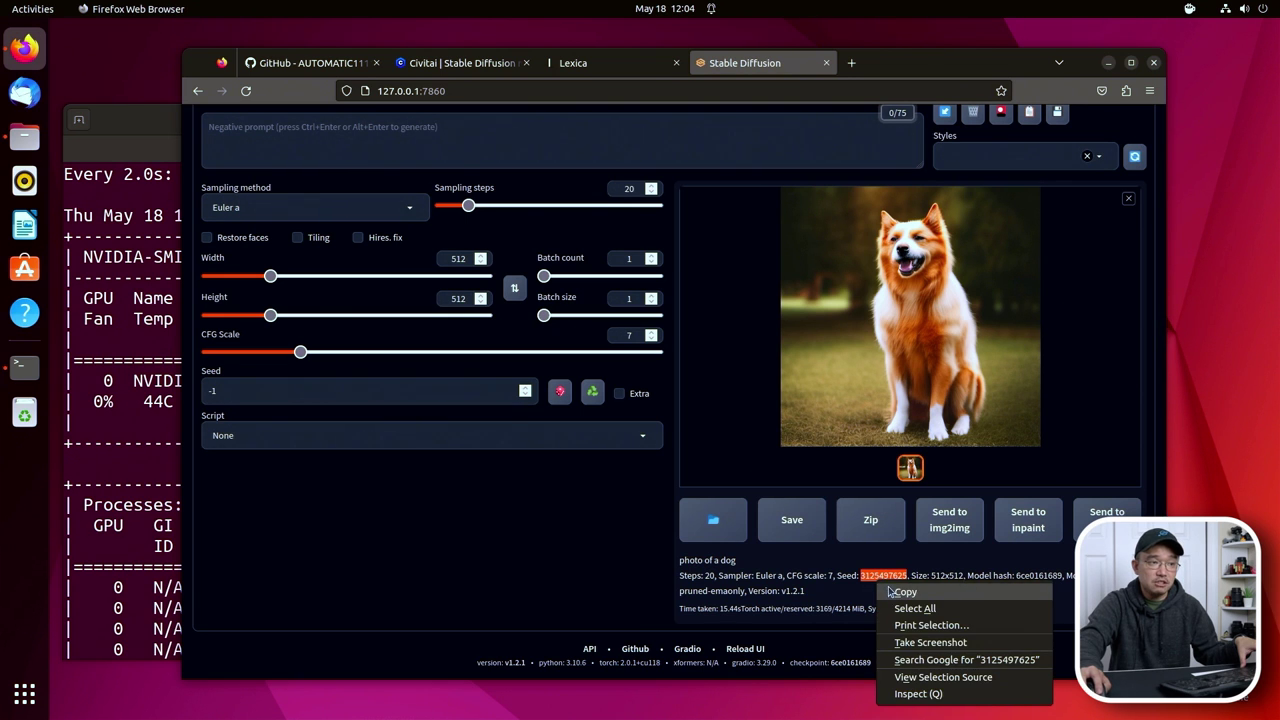
pyautogui.click(889, 590)
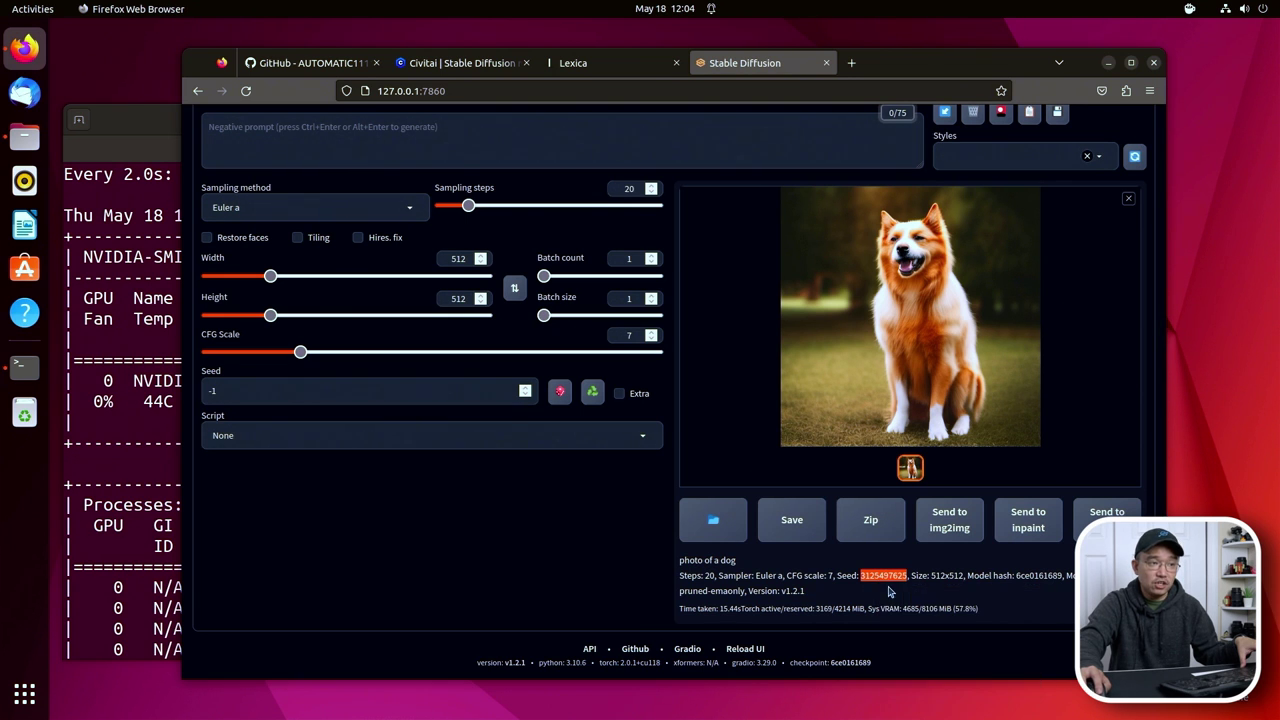
pyautogui.doubleClick(262, 392)
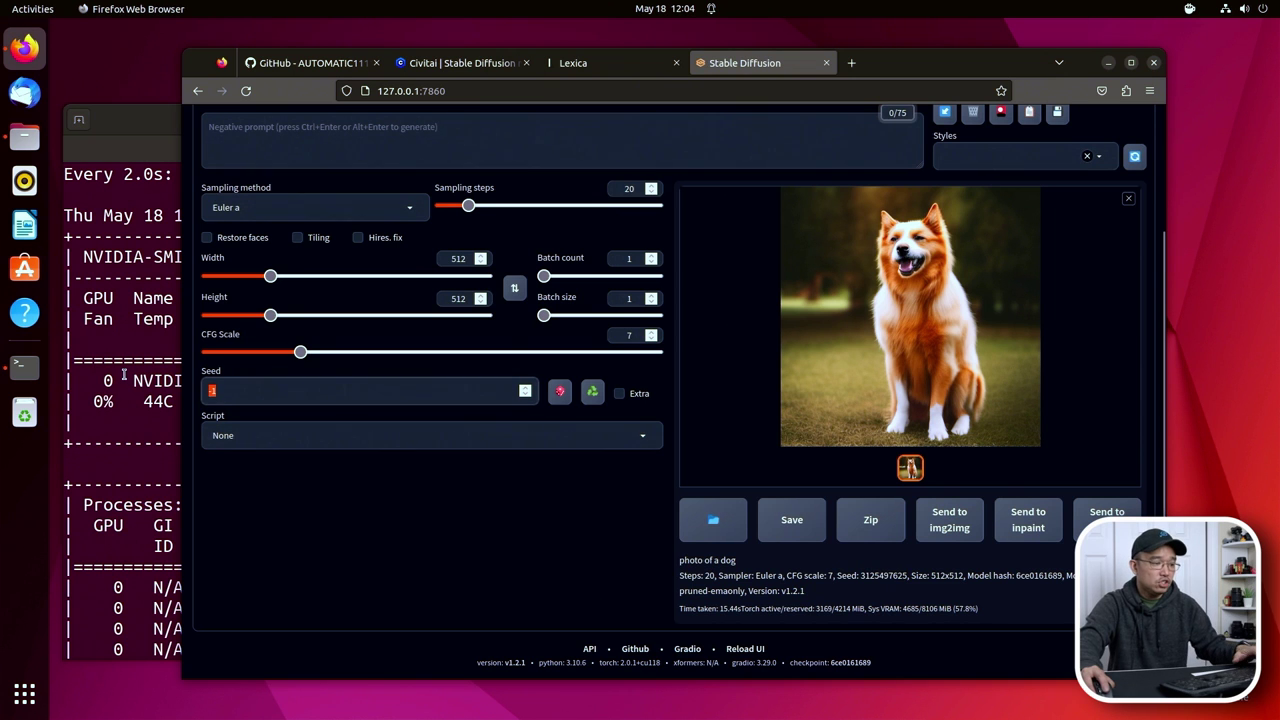
pyautogui.hotkey('ctrl', 'v')
pyautogui.doubleClick(262, 394)
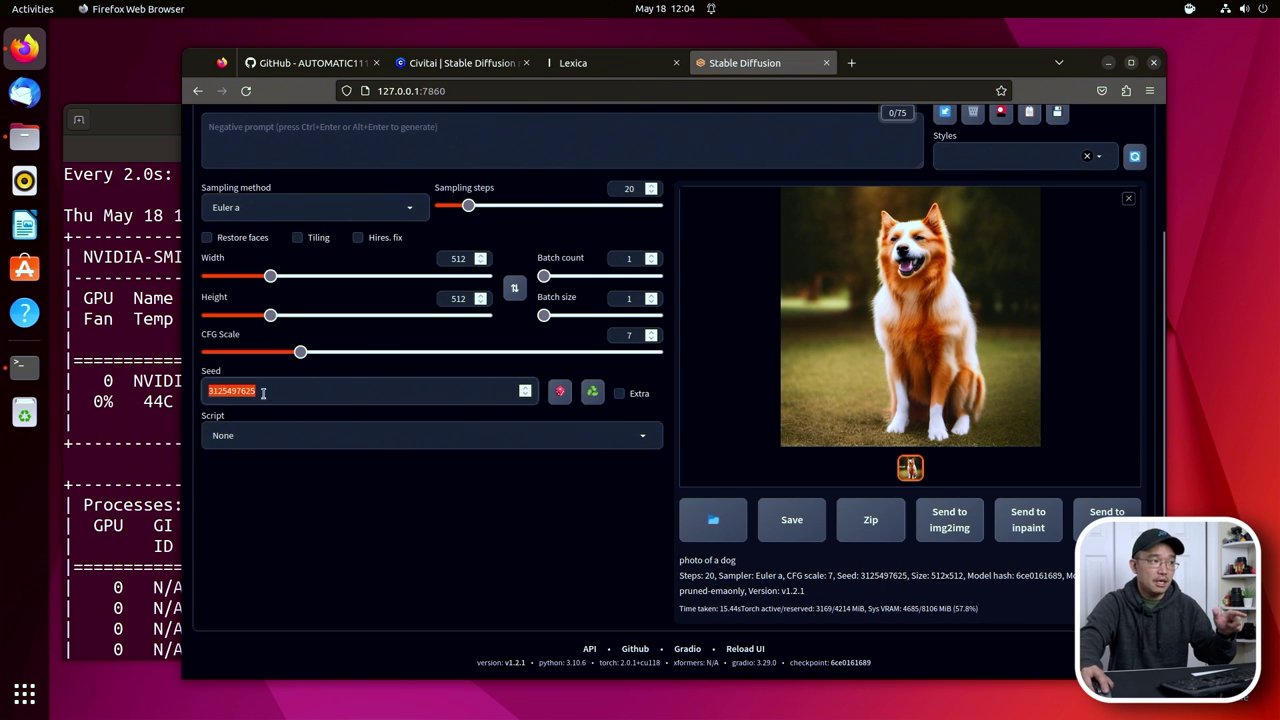
pyautogui.click(268, 392)
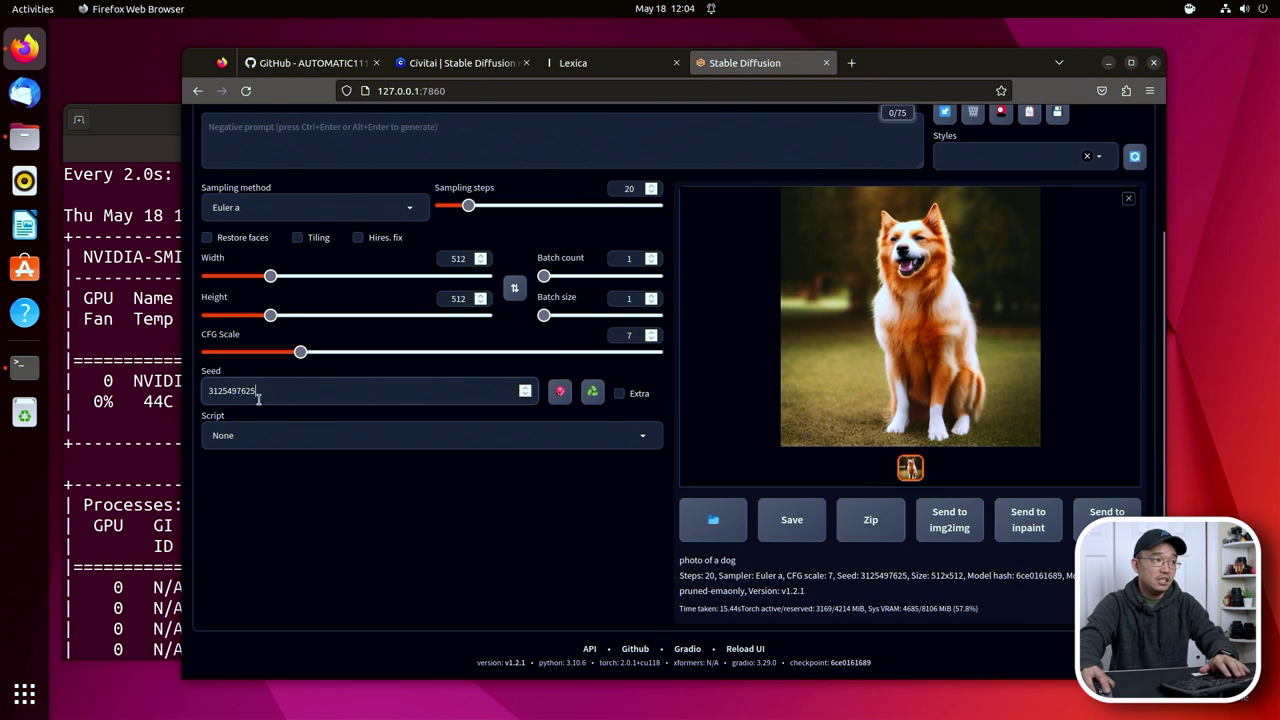
pyautogui.click(375, 435)
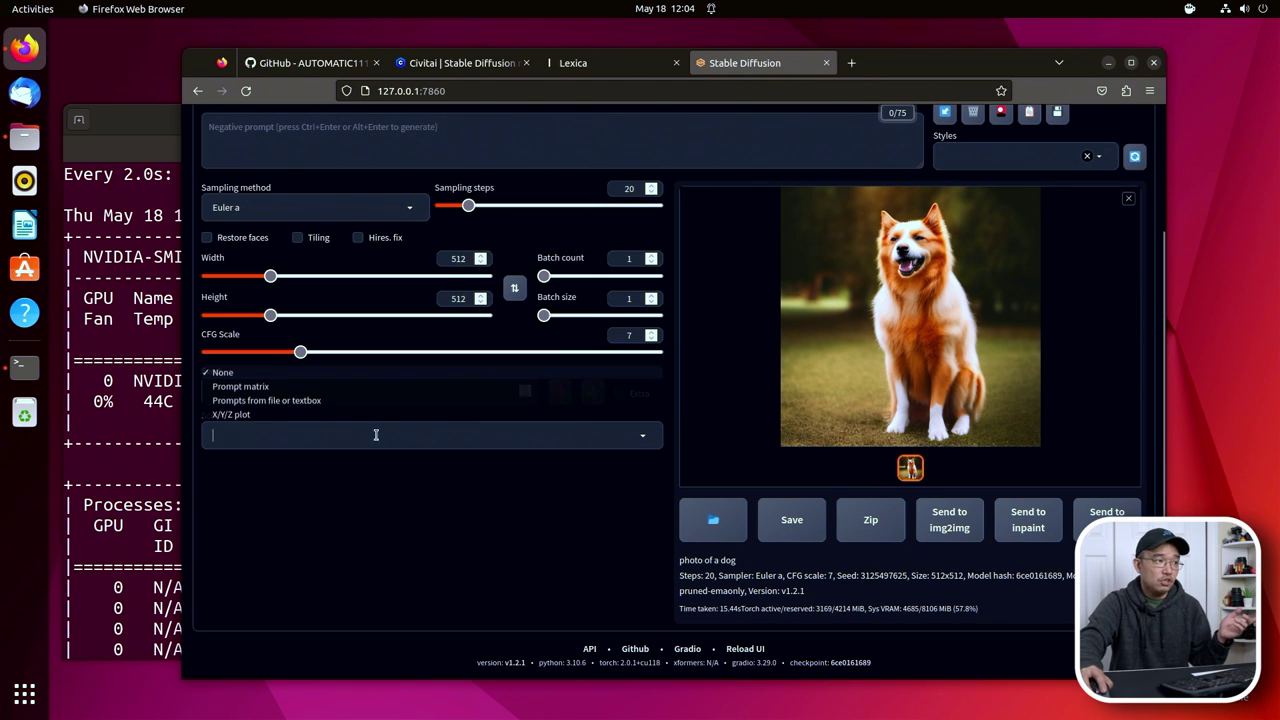
pyautogui.click(270, 432)
# Append ', laying down' to the 'photo of a dog' prompt and generate a new image.
pyautogui.scroll(3, 641, 370)
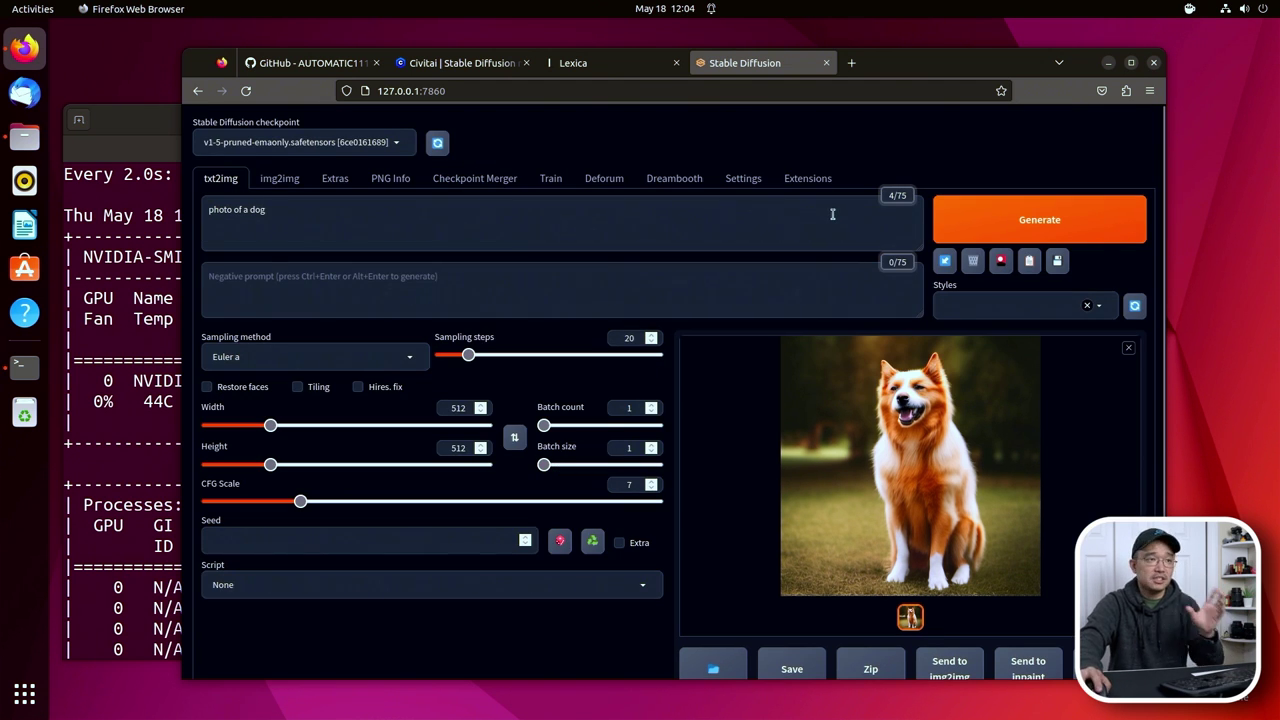
pyautogui.click(609, 240)
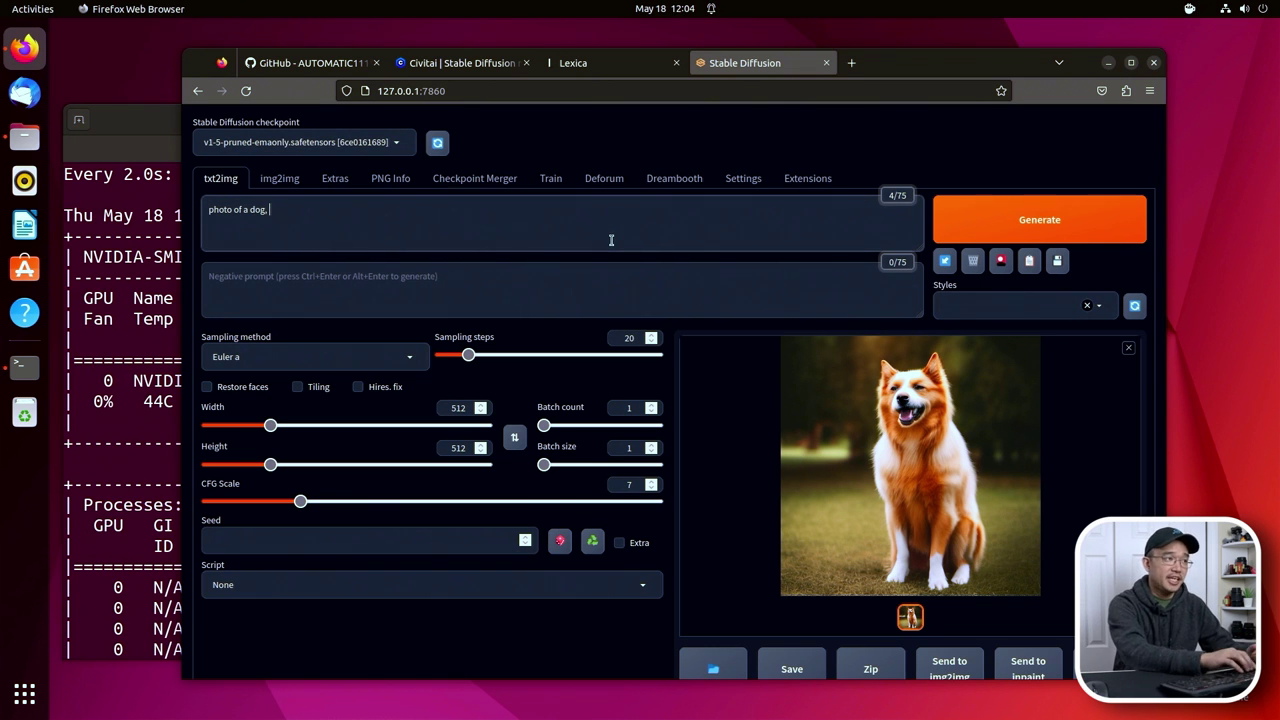
pyautogui.write('laying')
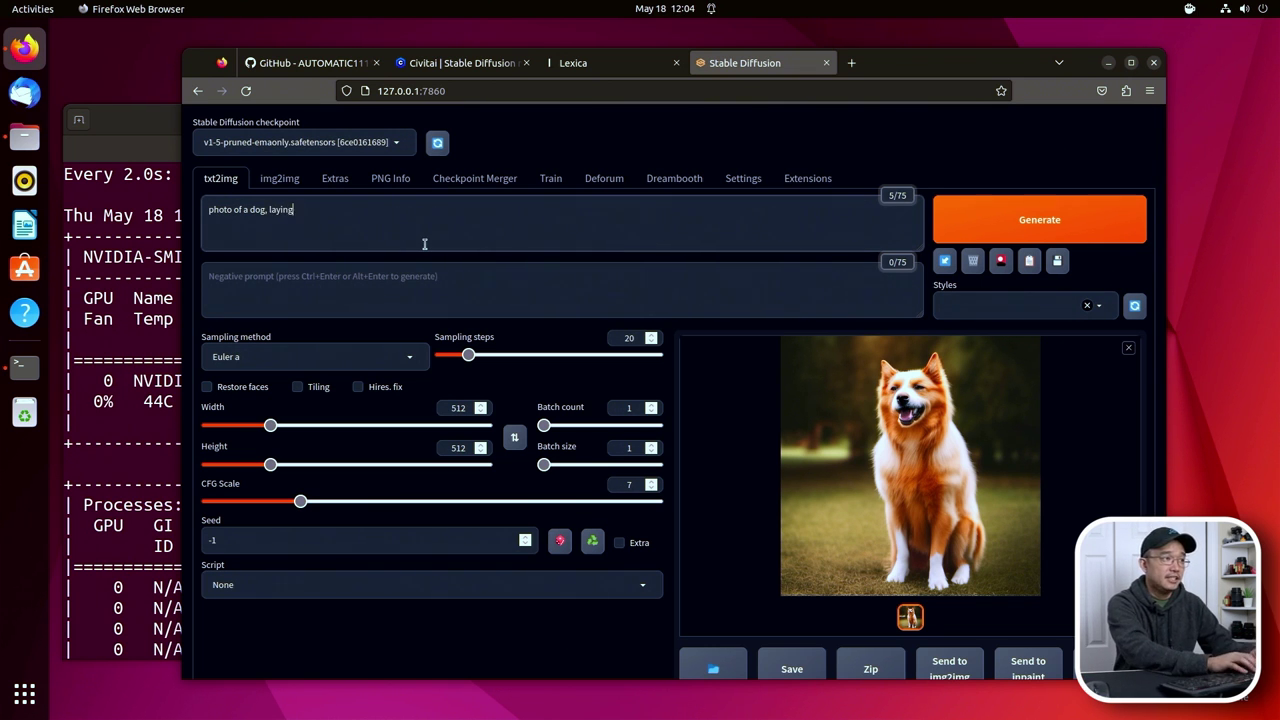
pyautogui.write(' down')
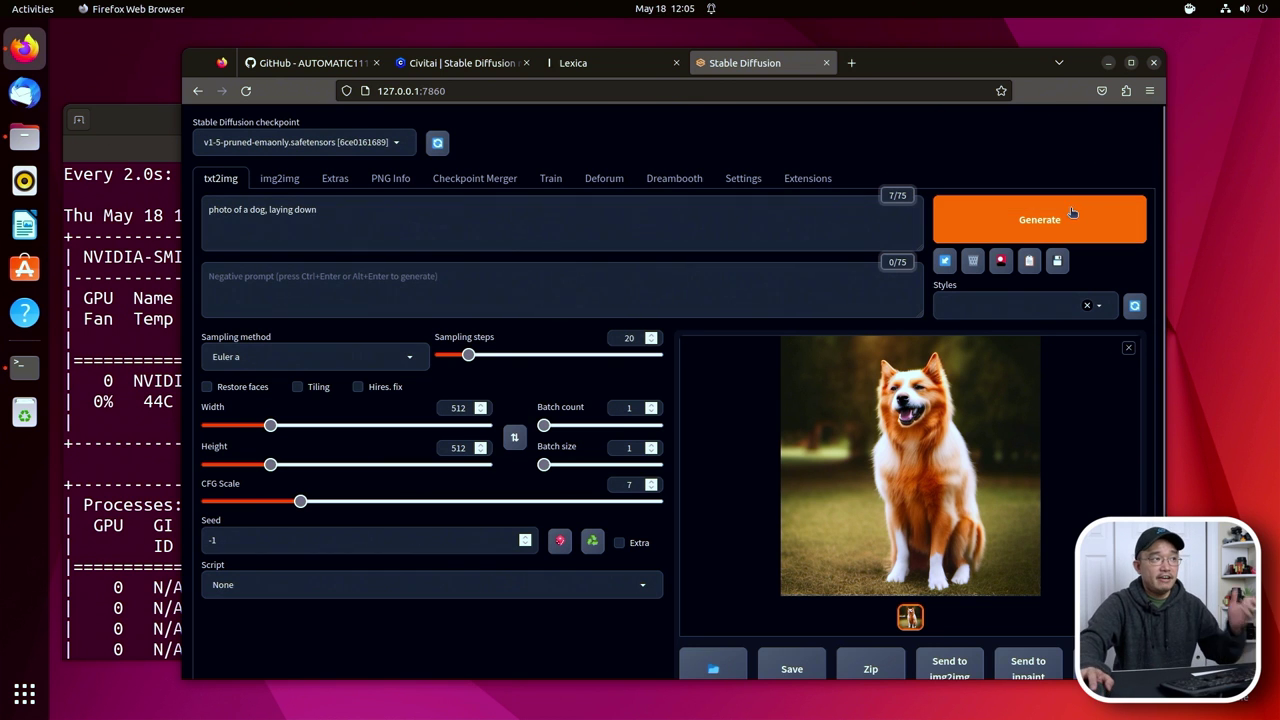
pyautogui.click(1070, 213)
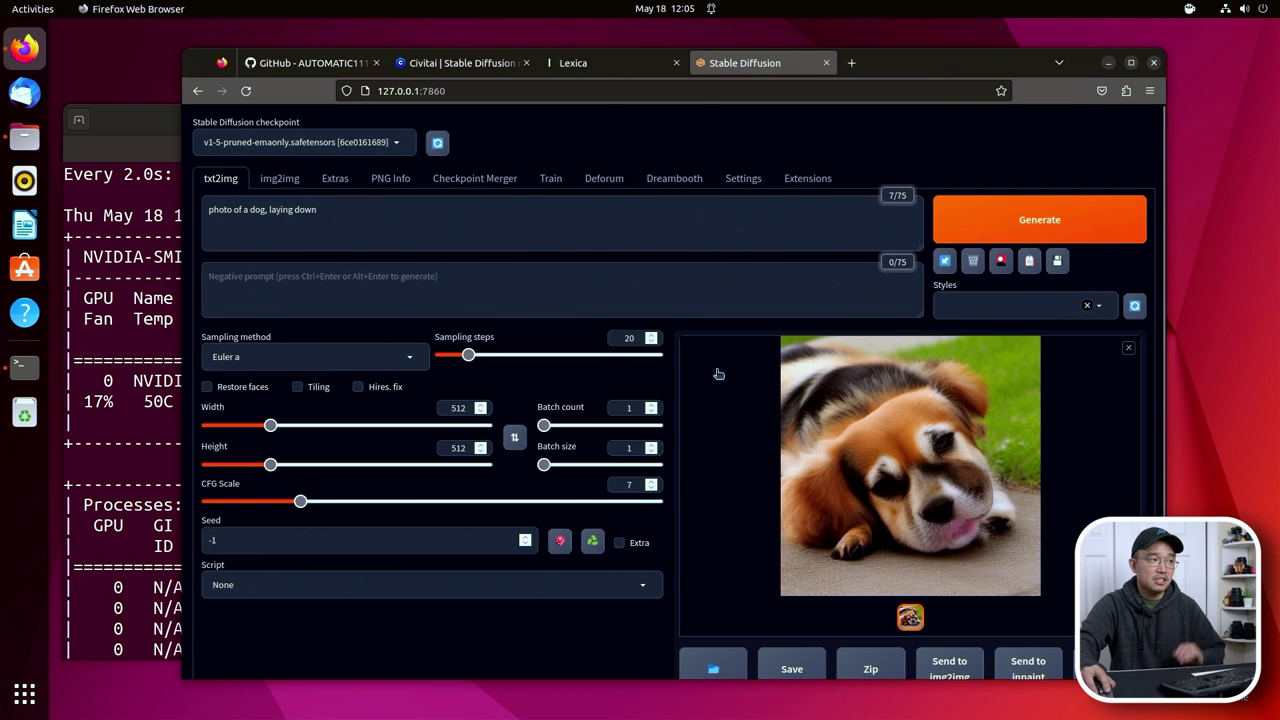
# Reset batch count to 1, add ', depth of field' to the prompt, and generate.
pyautogui.click(651, 408)
pyautogui.click(651, 408)
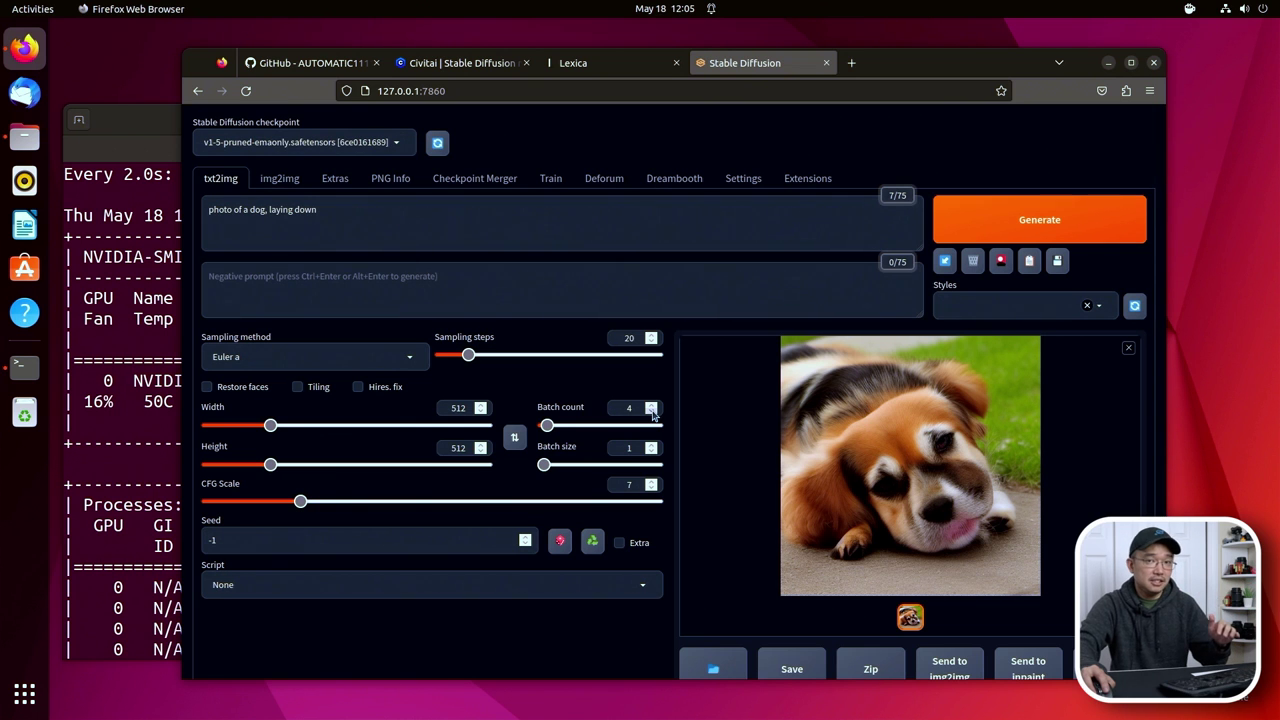
pyautogui.click(651, 411)
pyautogui.click(651, 411)
pyautogui.click(651, 411)
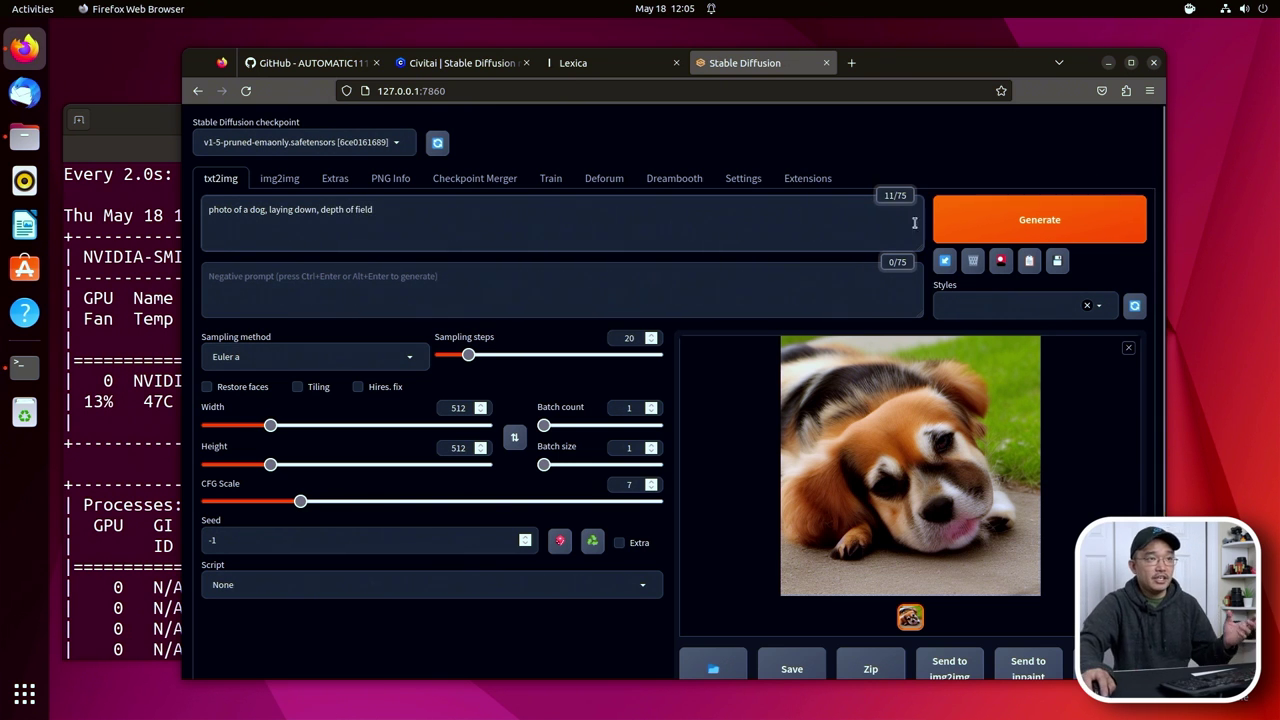
pyautogui.click(997, 226)
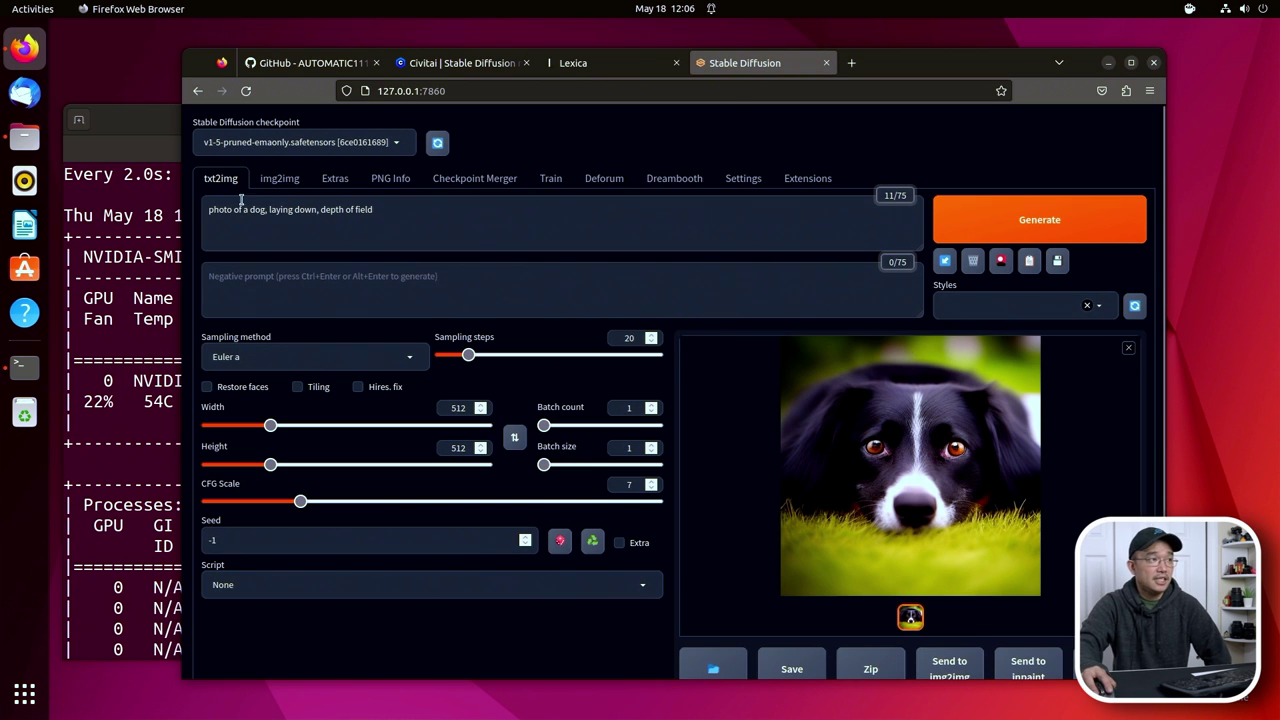
# Enlarge the black-and-white dog close-up in the full-size lightbox viewer.
pyautogui.click(808, 366)
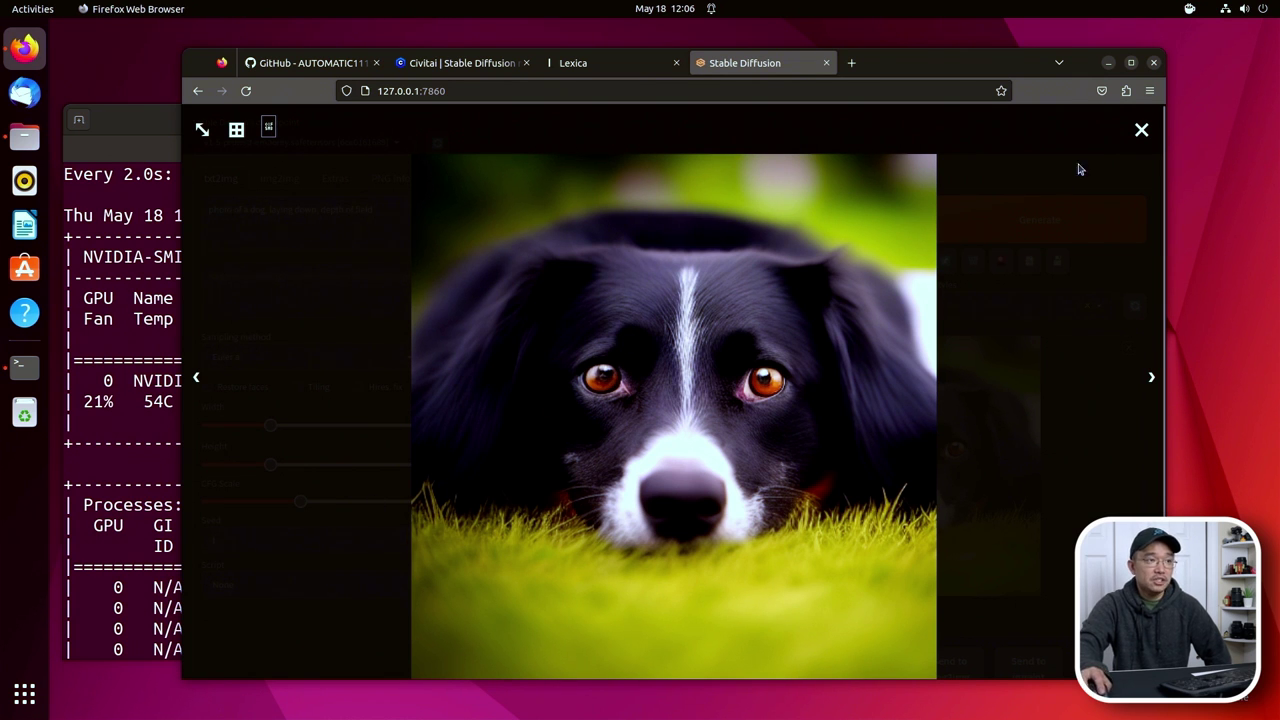
# Close the lightbox and save the depth-of-field dog image as a PNG.
pyautogui.click(1140, 130)
pyautogui.click(812, 481)
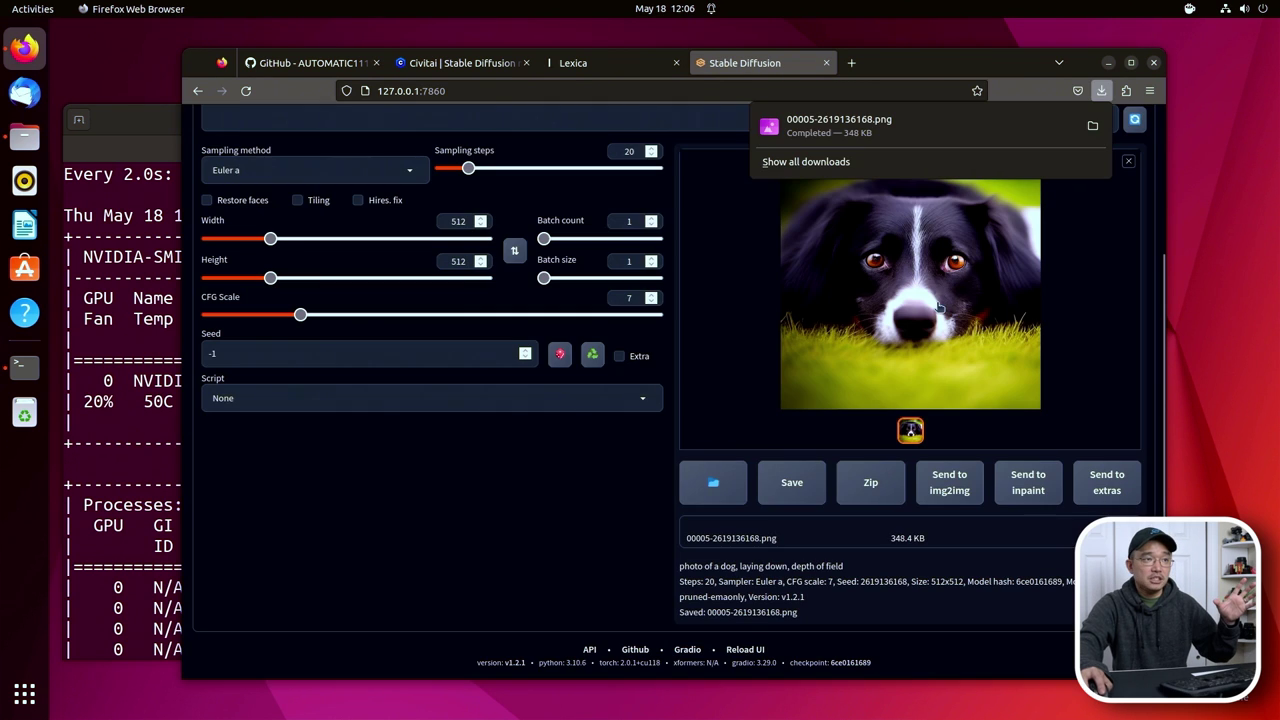
pyautogui.click(812, 481)
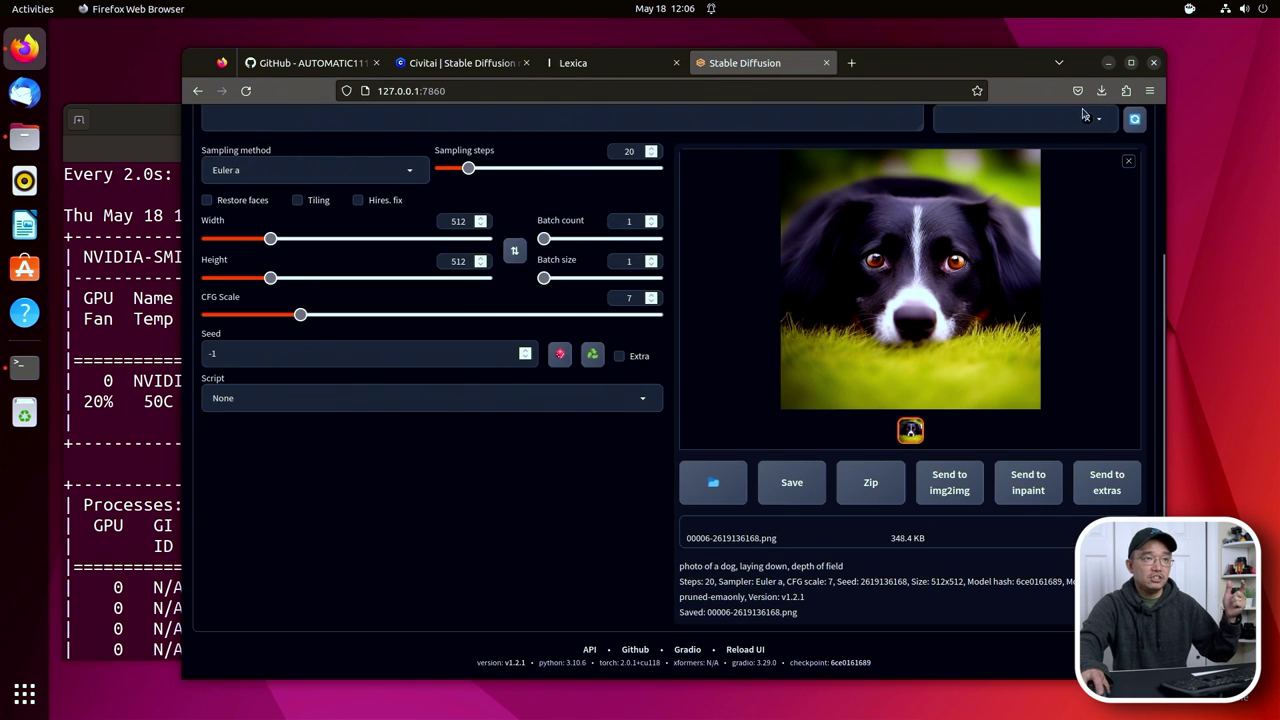
# Switch Firefox over to the Lexica home page.
pyautogui.scroll(3, 1085, 295)
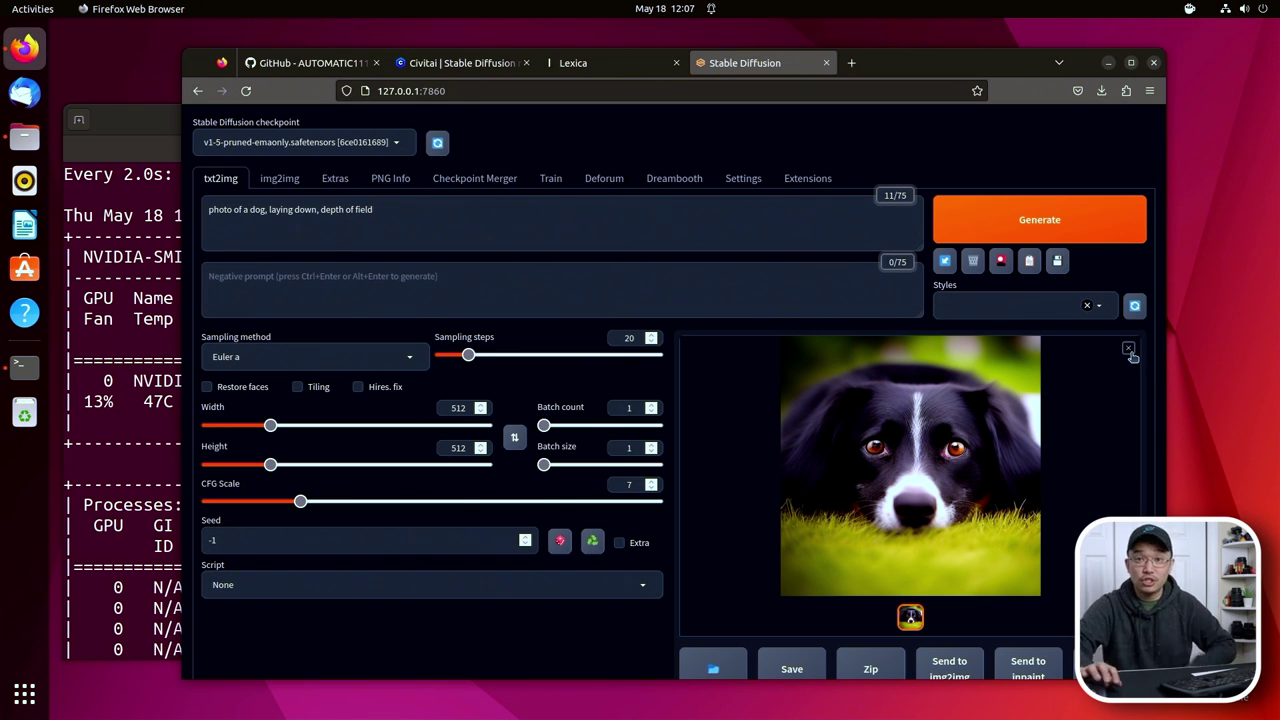
pyautogui.click(495, 238)
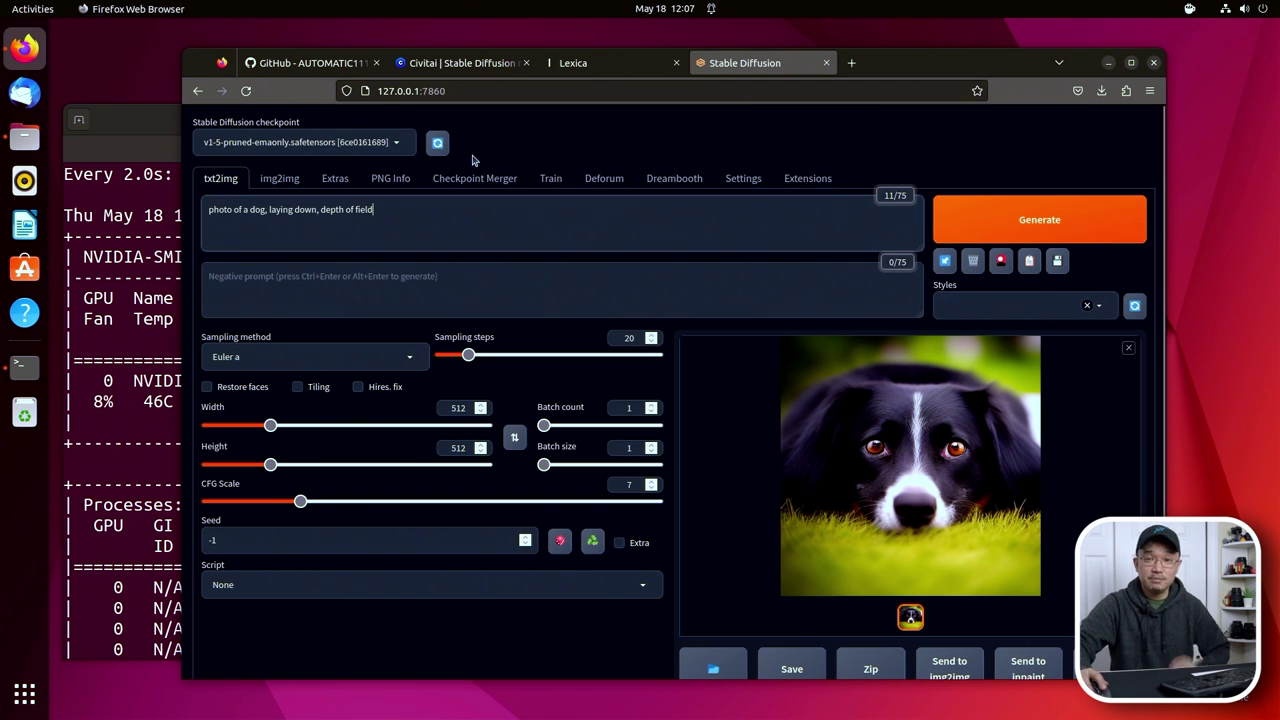
pyautogui.click(622, 66)
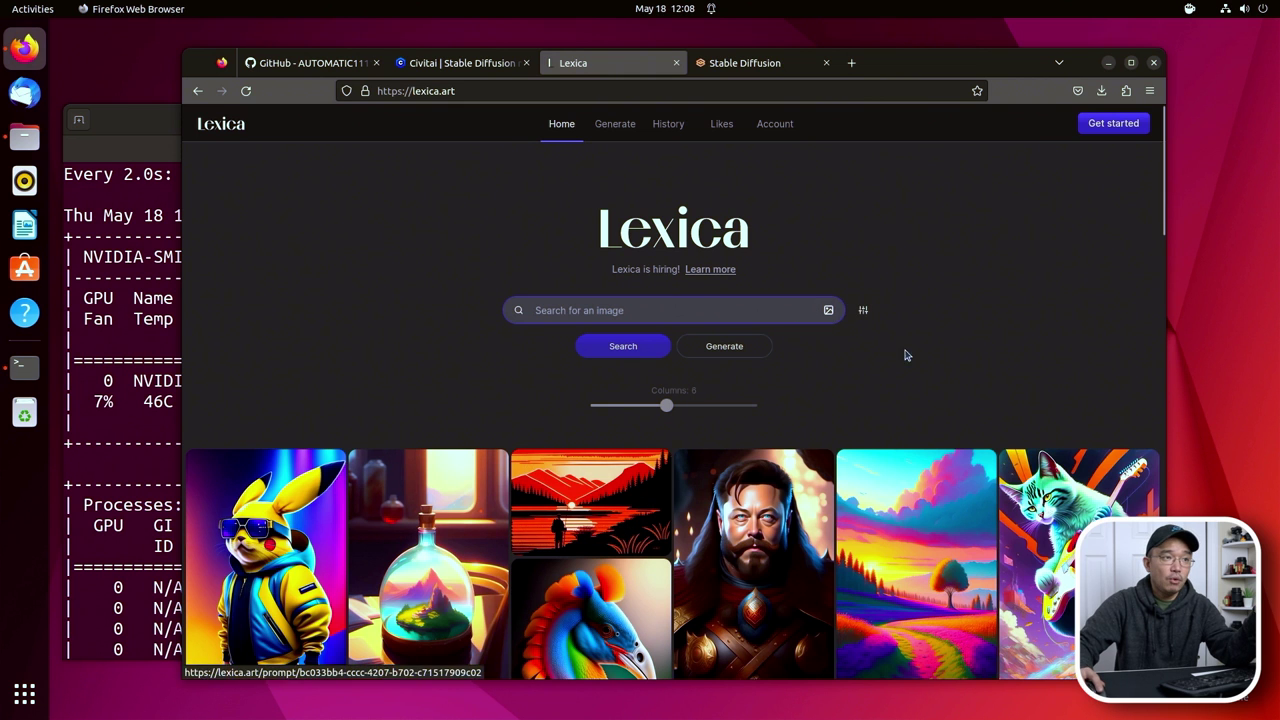
# Filter the Lexica gallery to images made with Stable Diffusion 1.5.
pyautogui.click(866, 313)
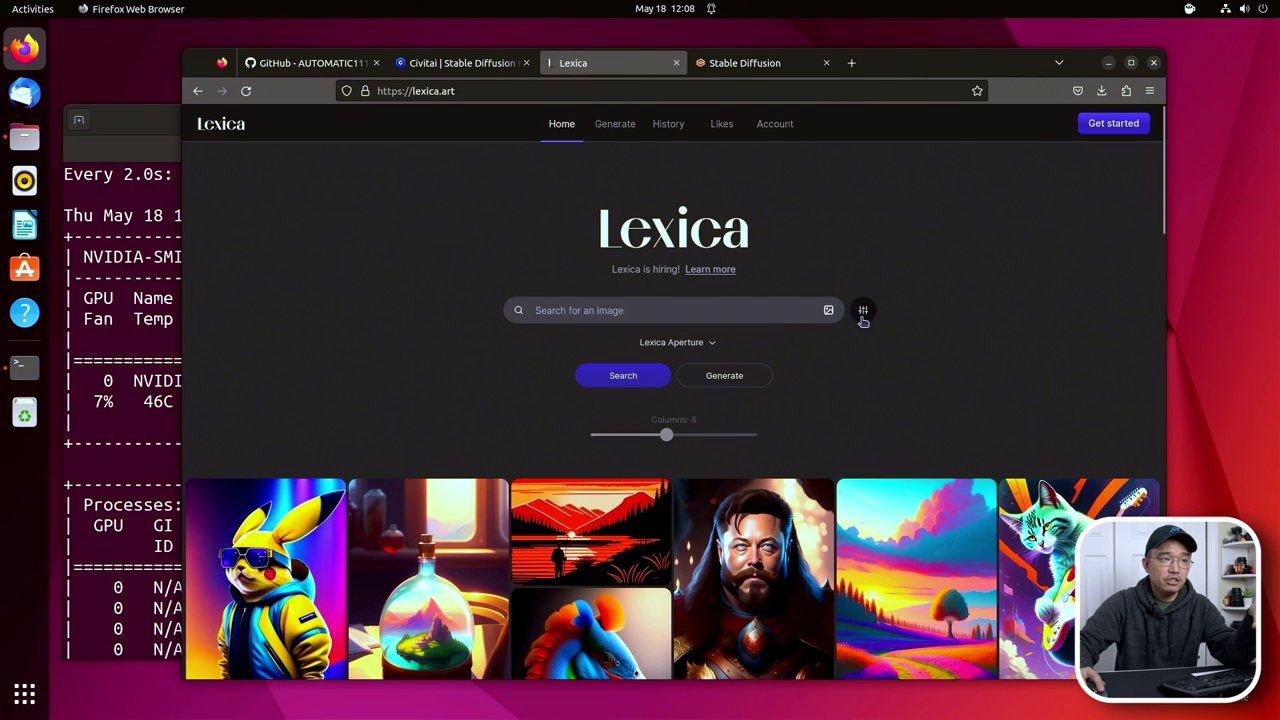
pyautogui.click(700, 343)
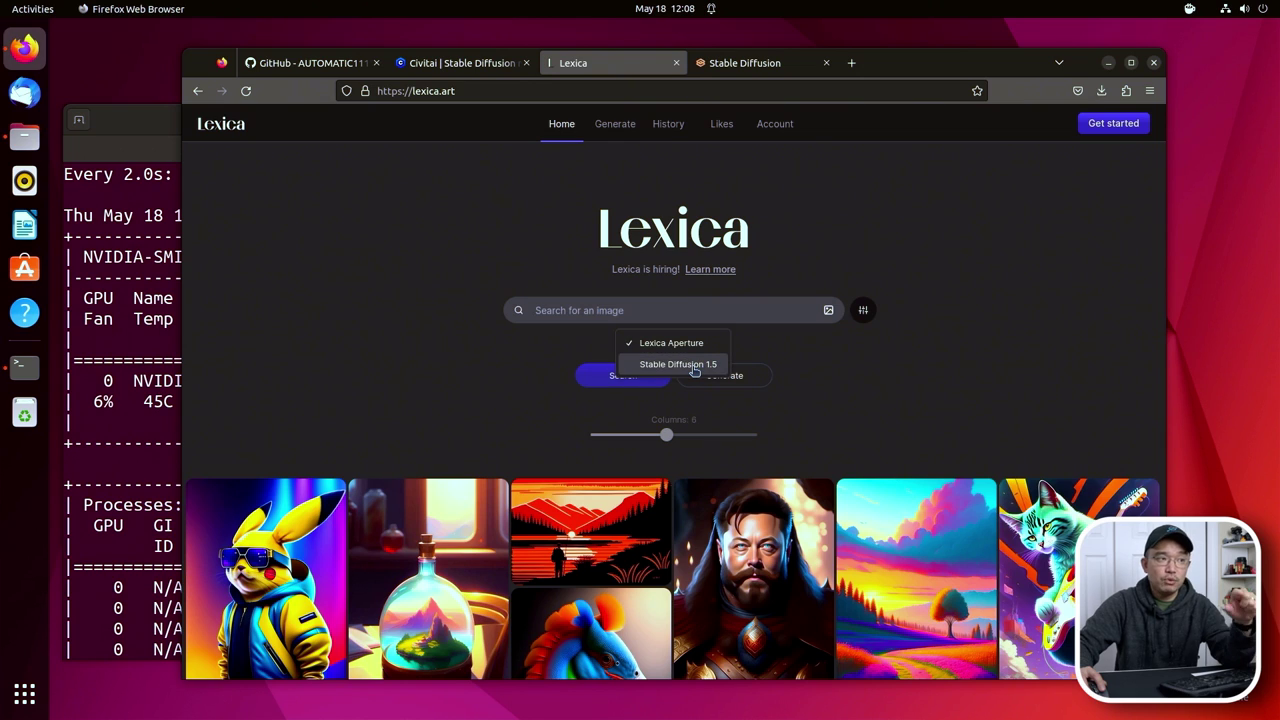
pyautogui.click(693, 367)
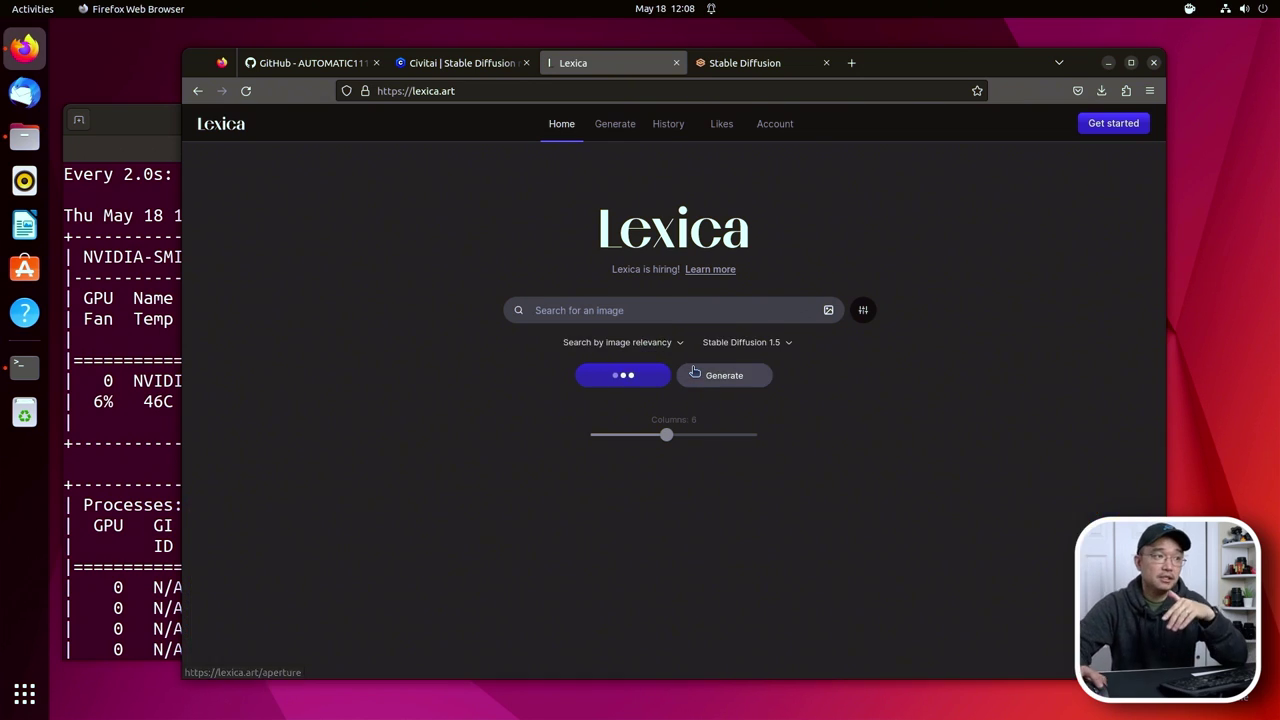
# Scroll to the dragon-over-village image and open its details.
pyautogui.scroll(-5, 1088, 330)
pyautogui.scroll(-3, 810, 360)
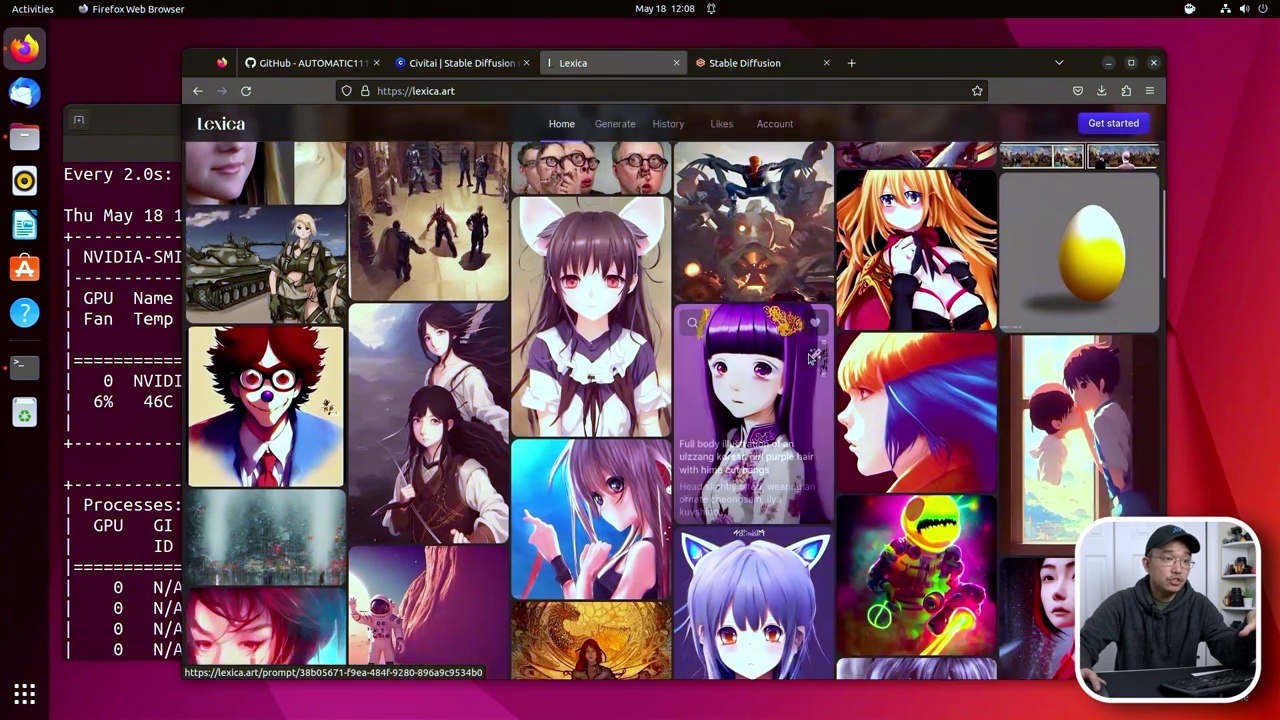
pyautogui.scroll(-3, 810, 360)
pyautogui.scroll(-5, 810, 360)
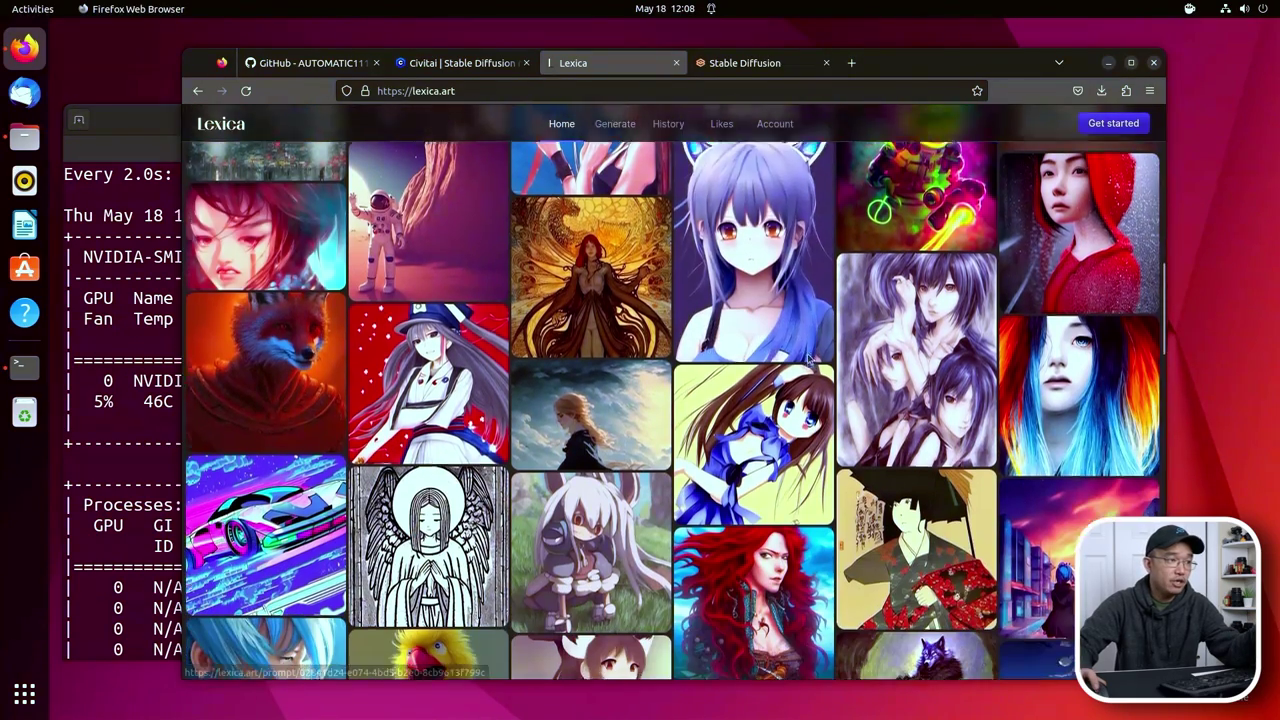
pyautogui.scroll(-2, 810, 358)
pyautogui.scroll(-3, 810, 358)
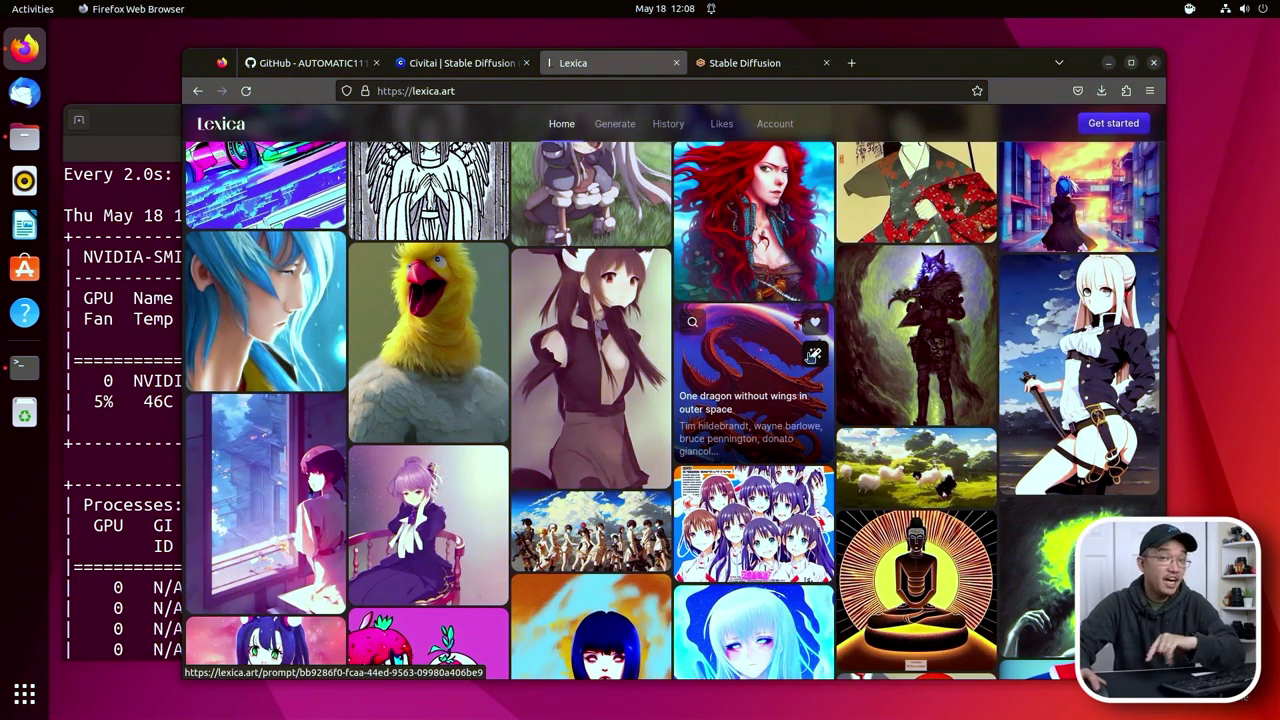
pyautogui.scroll(-3, 812, 356)
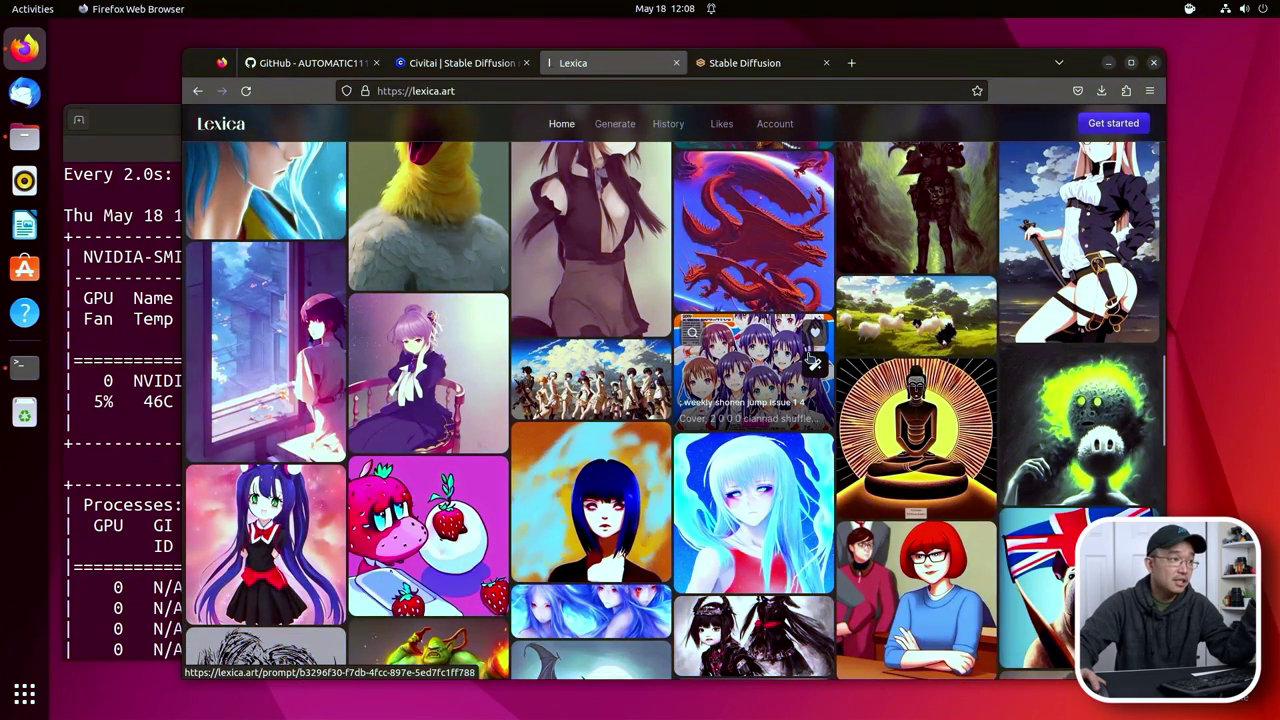
pyautogui.scroll(4, 810, 357)
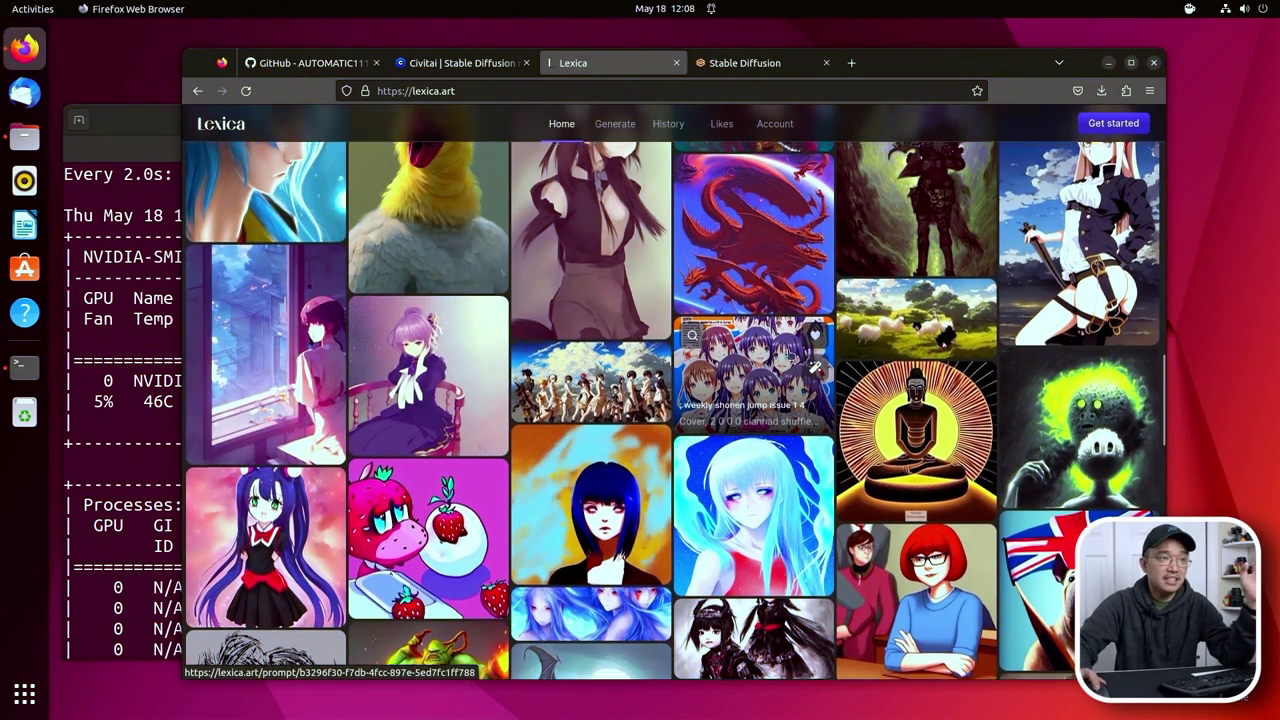
pyautogui.scroll(-5, 789, 355)
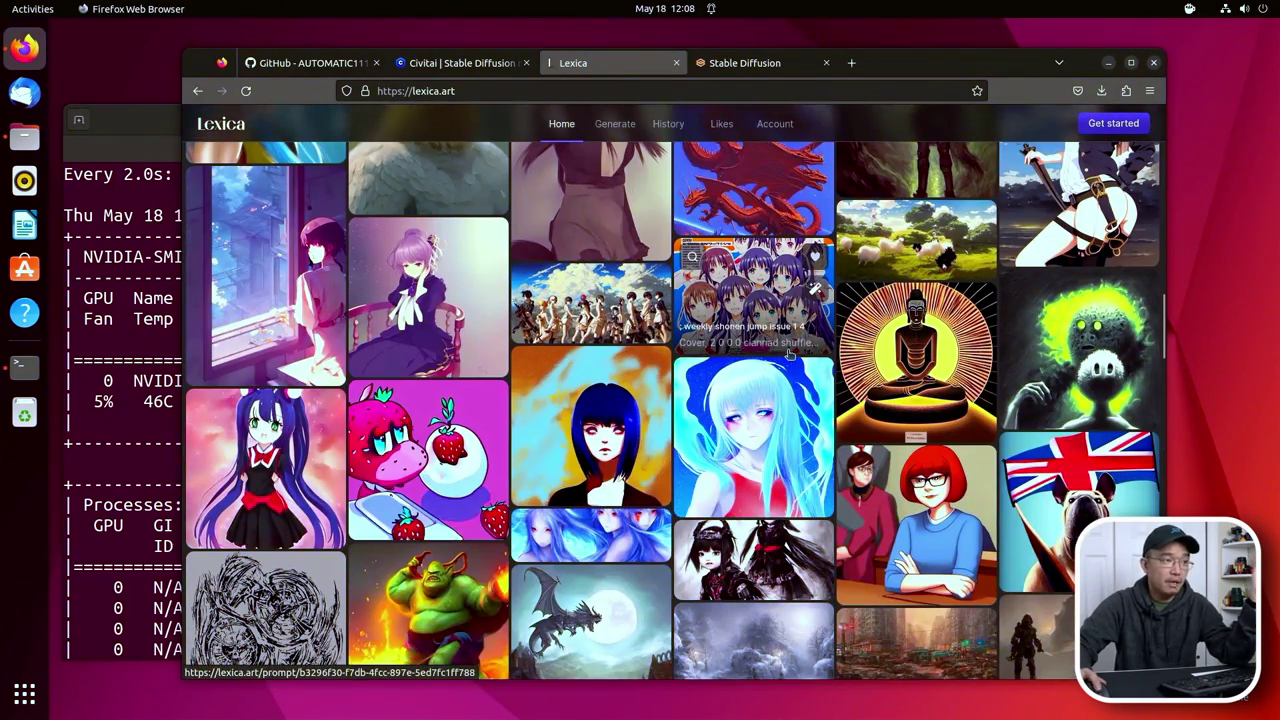
pyautogui.scroll(-4, 772, 383)
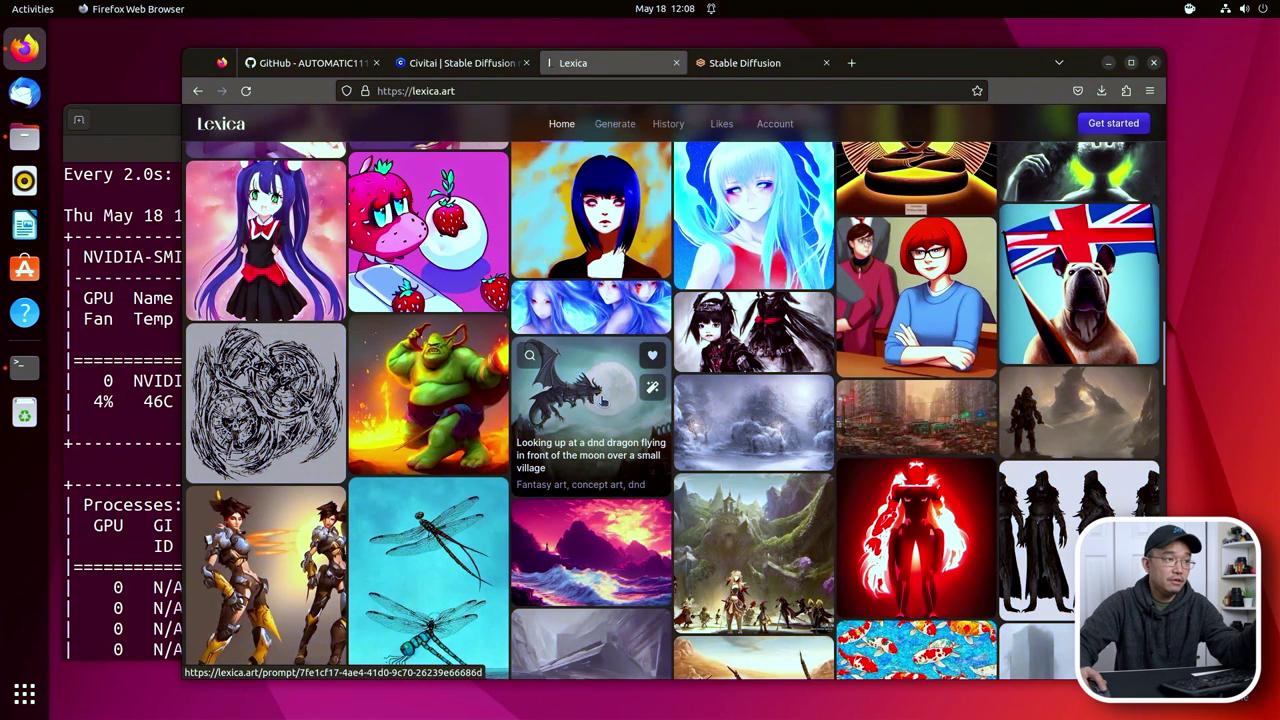
pyautogui.click(603, 400)
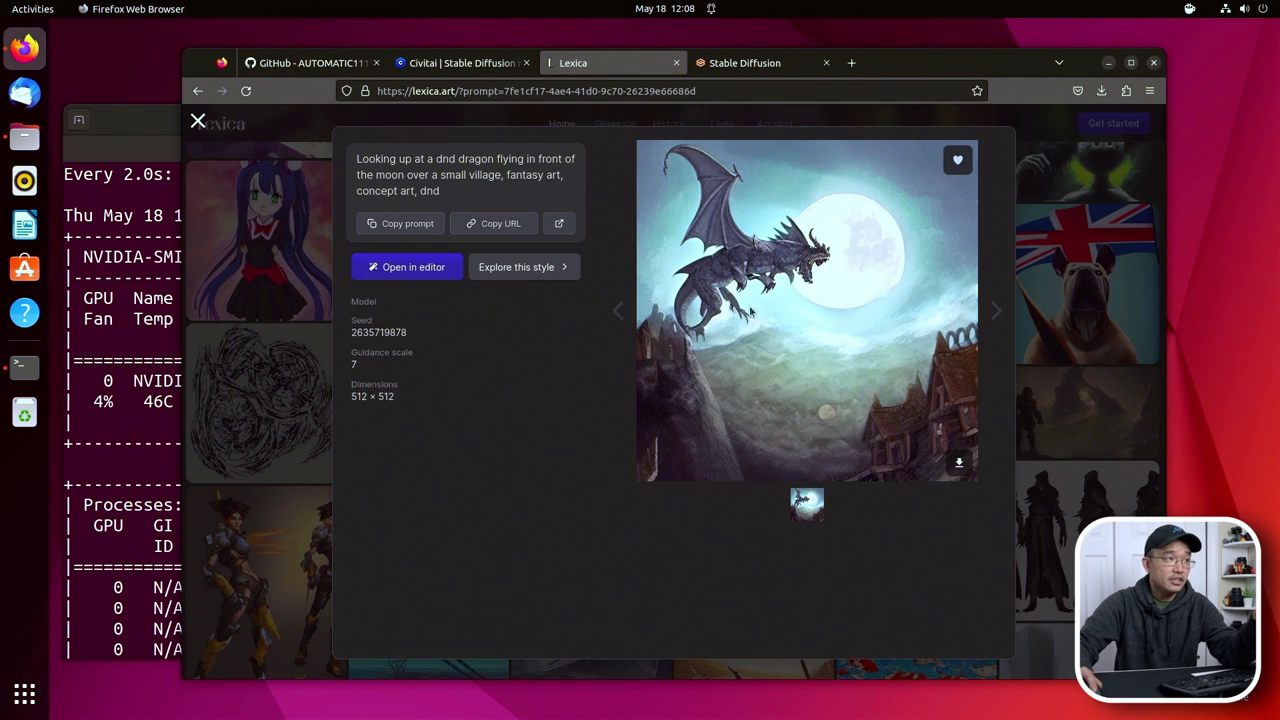
# Copy the dragon image's prompt from Lexica and paste it over the dog prompt.
pyautogui.moveTo(445, 197); pyautogui.dragTo(358, 160)
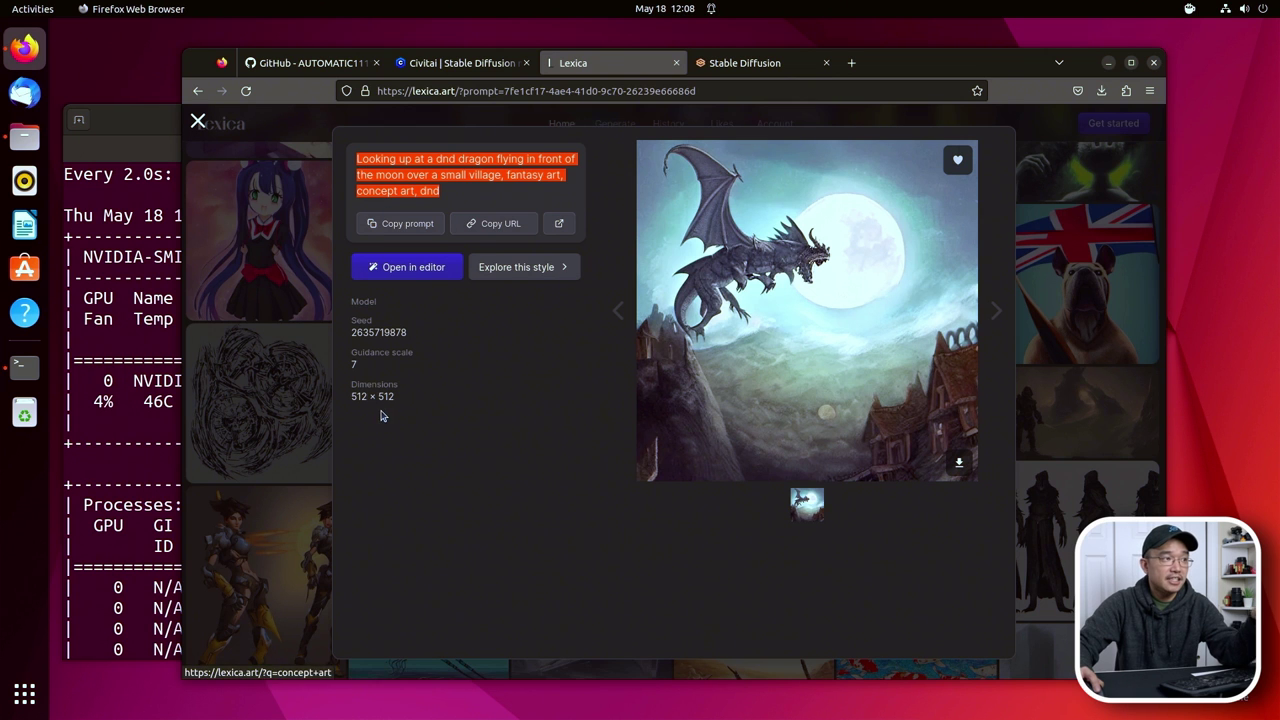
pyautogui.rightClick(437, 188)
pyautogui.click(462, 193)
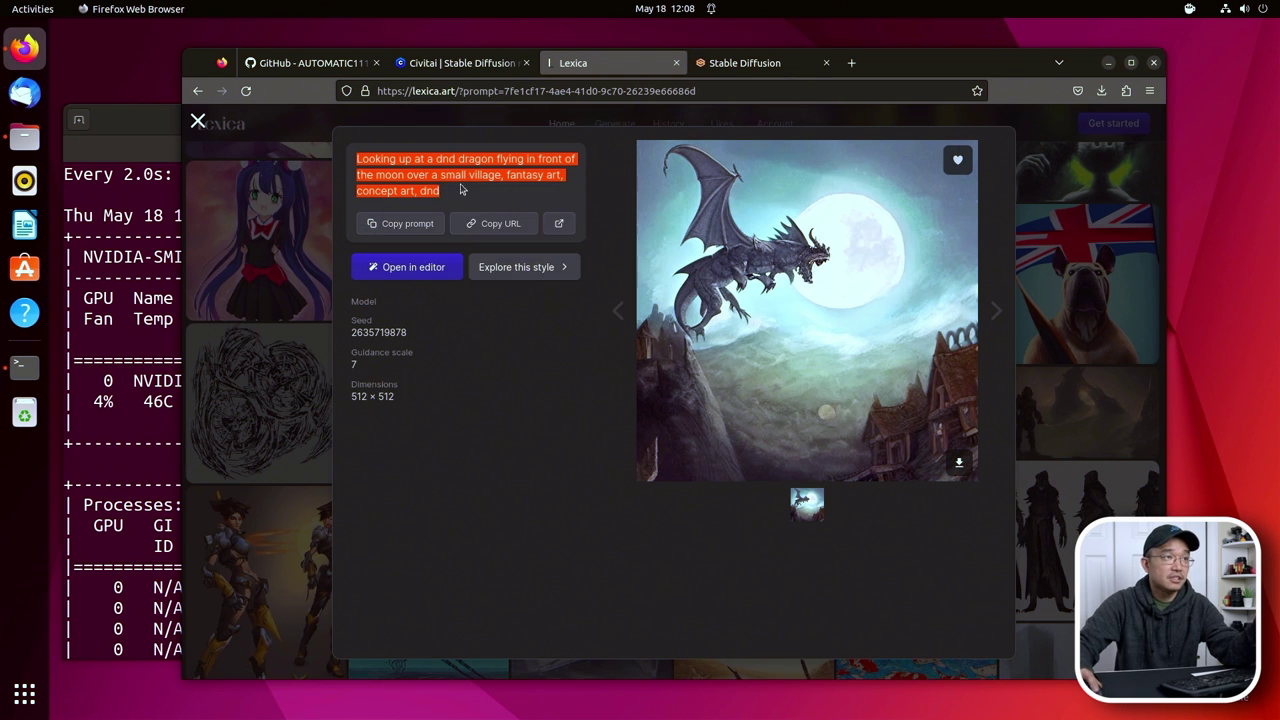
pyautogui.click(708, 62)
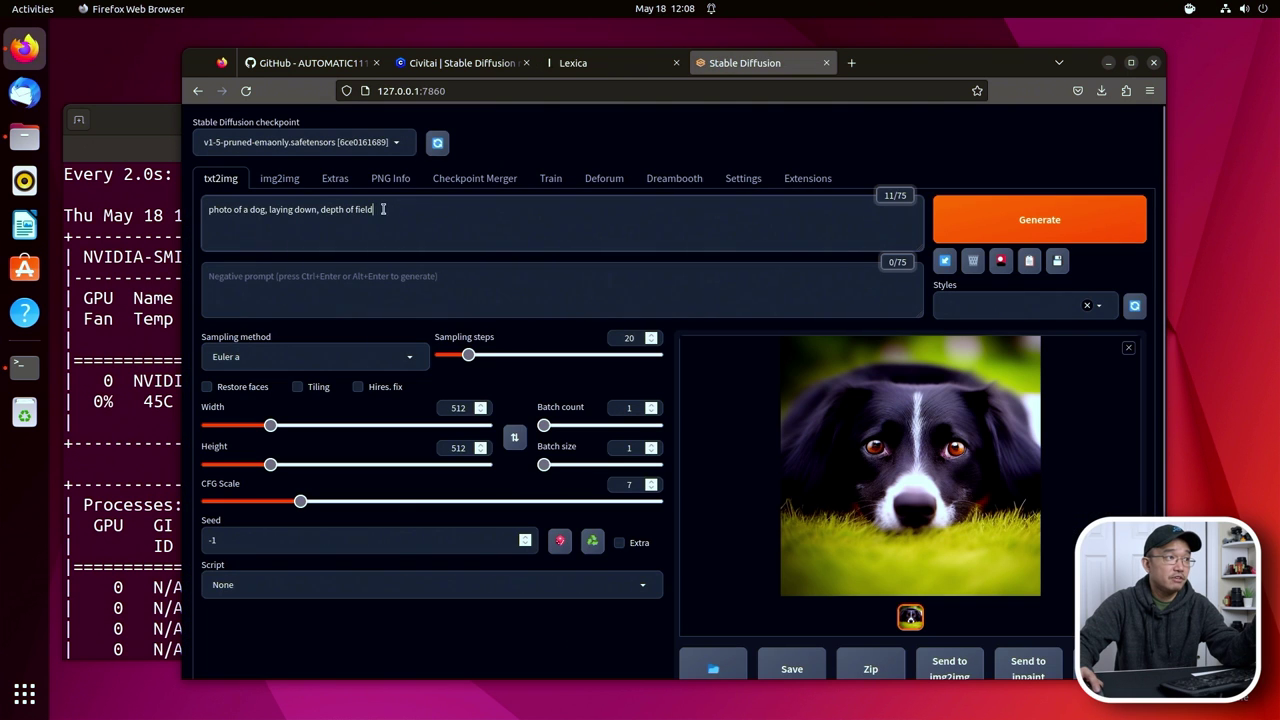
pyautogui.moveTo(380, 209); pyautogui.dragTo(65, 205)
pyautogui.hotkey('ctrl', 'v')
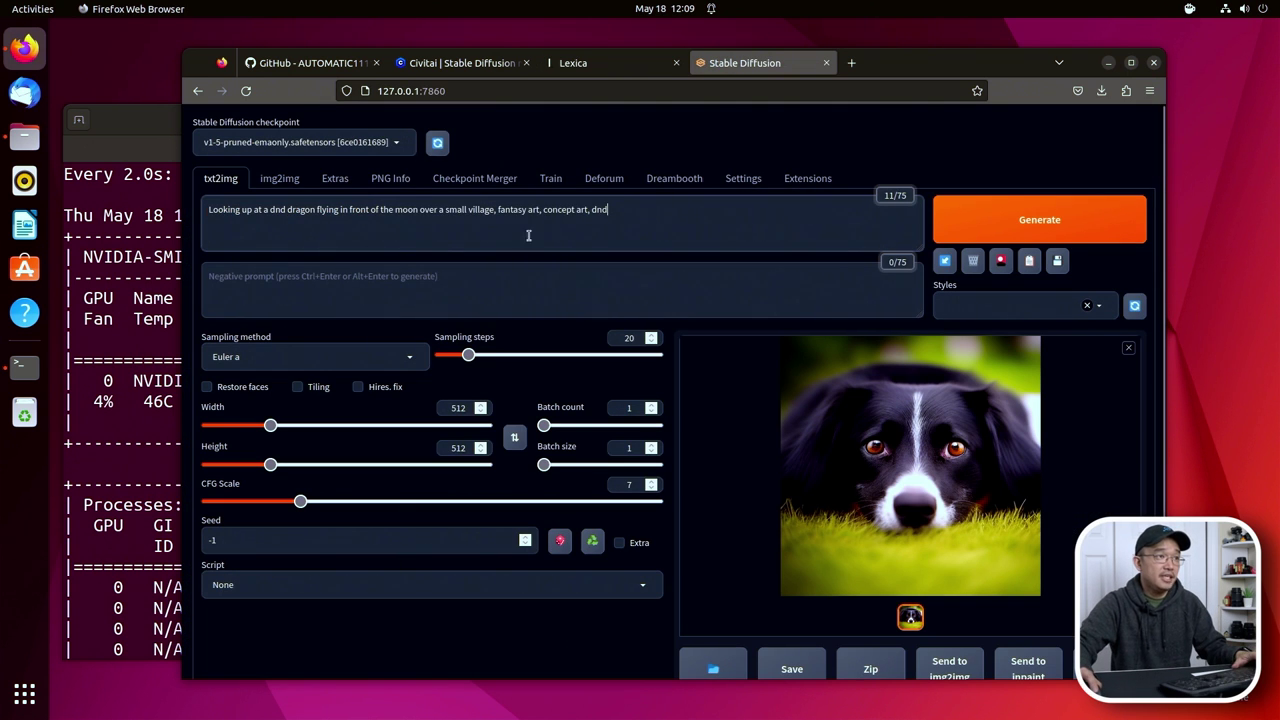
pyautogui.click(621, 70)
pyautogui.doubleClick(395, 334)
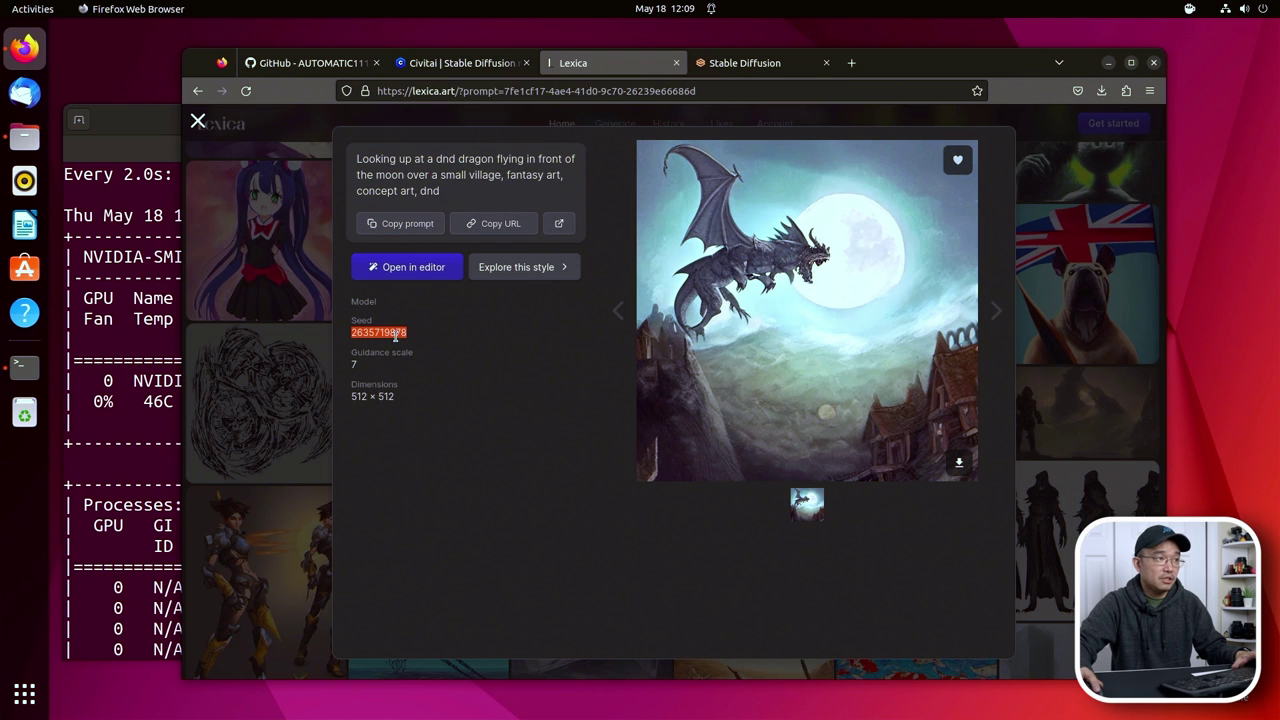
pyautogui.click(774, 74)
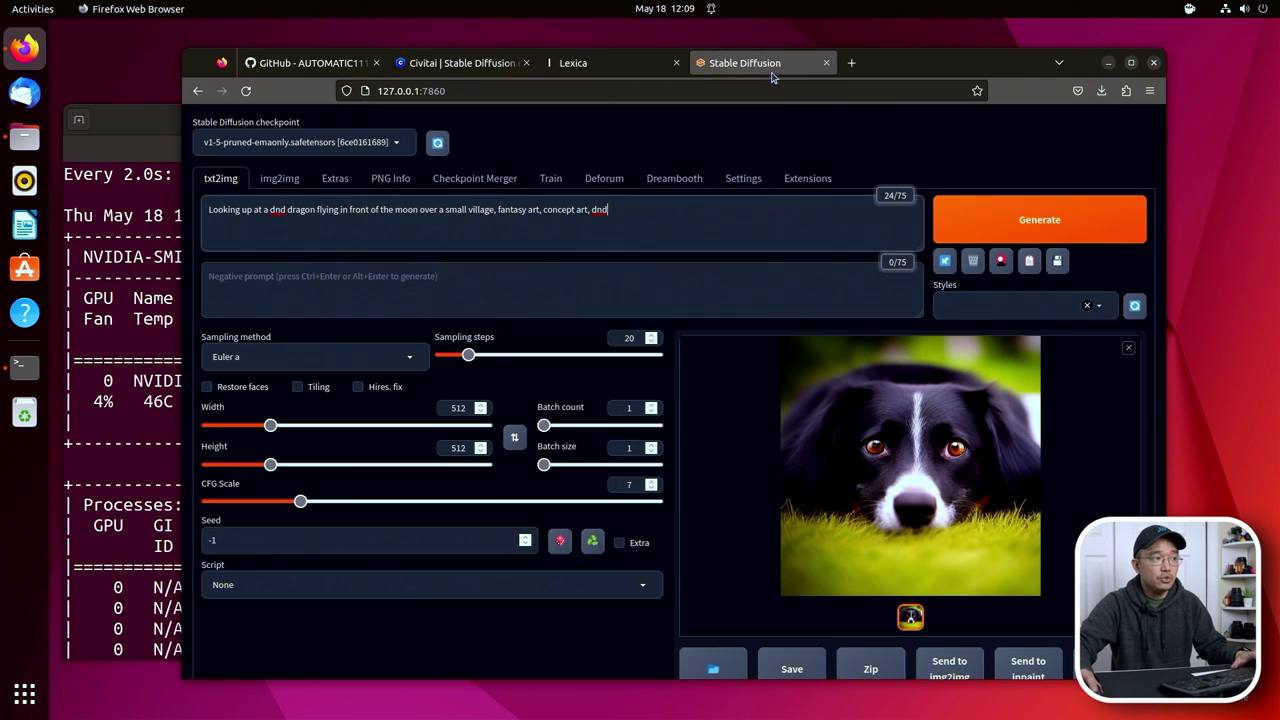
pyautogui.tripleClick(235, 545)
pyautogui.hotkey('ctrl', 'v')
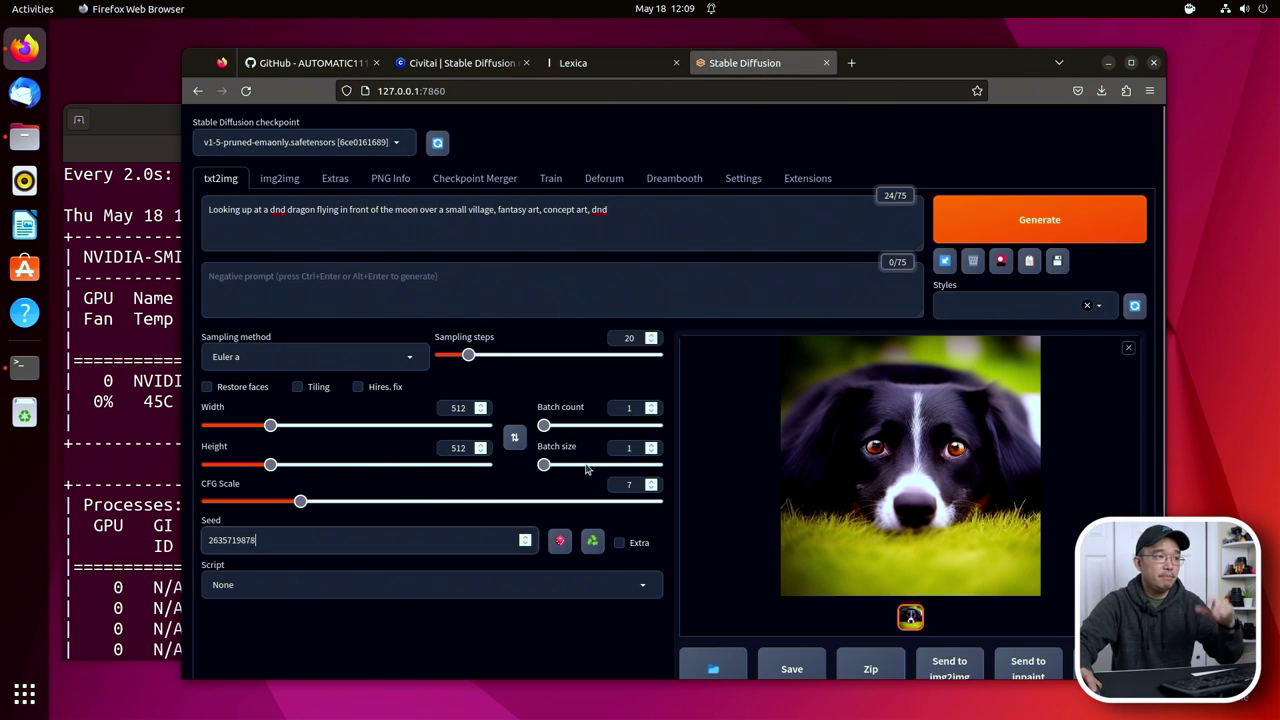
pyautogui.click(1016, 230)
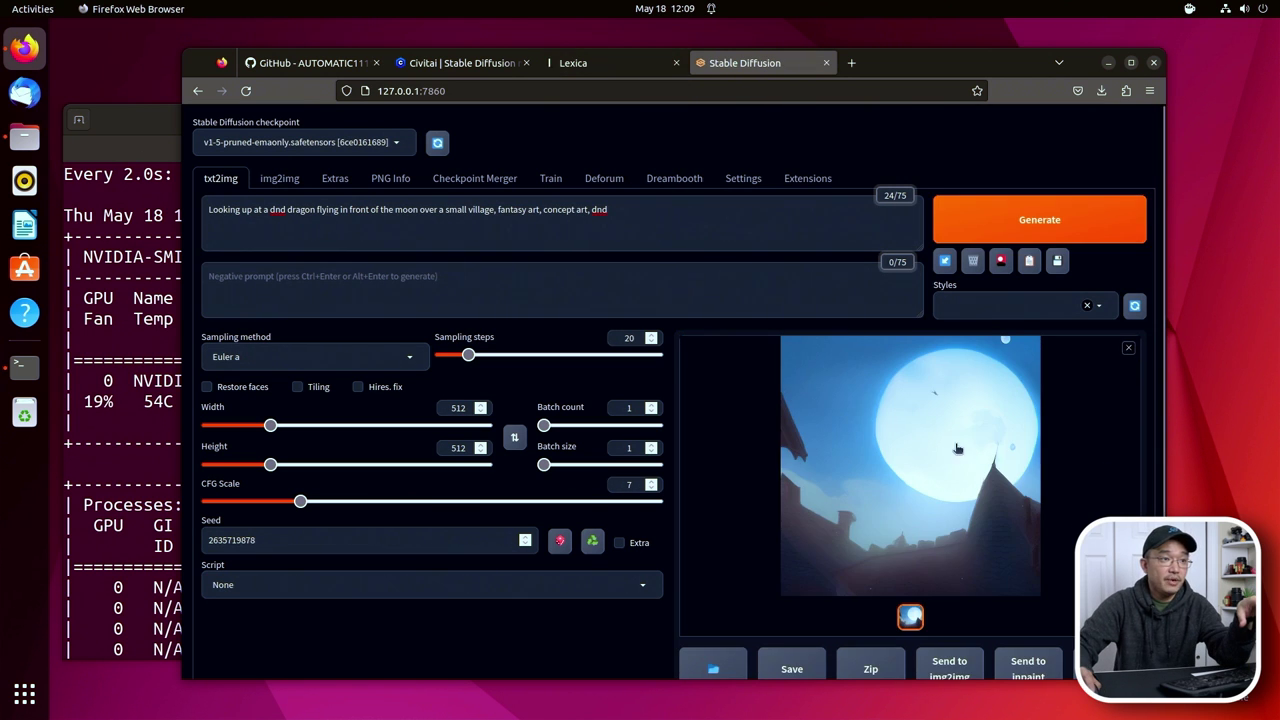
# View the moon-over-rooftops result full-screen, then close the viewer.
pyautogui.click(955, 450)
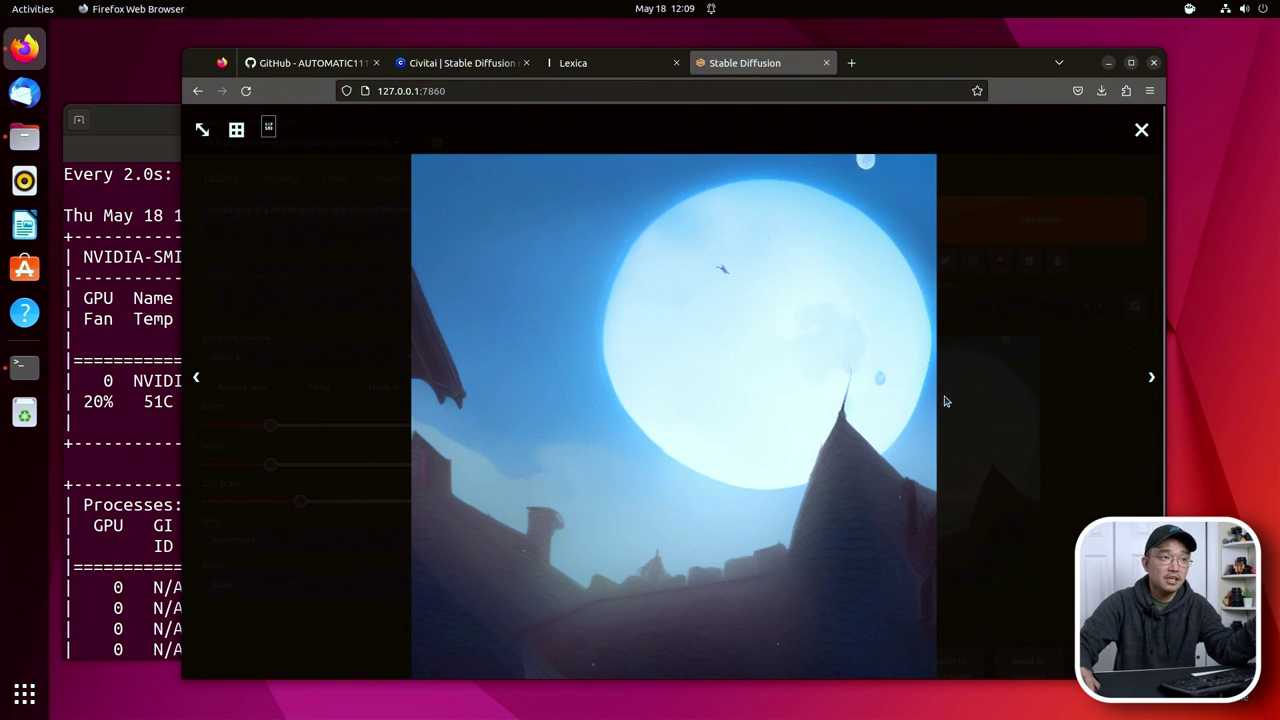
pyautogui.click(986, 408)
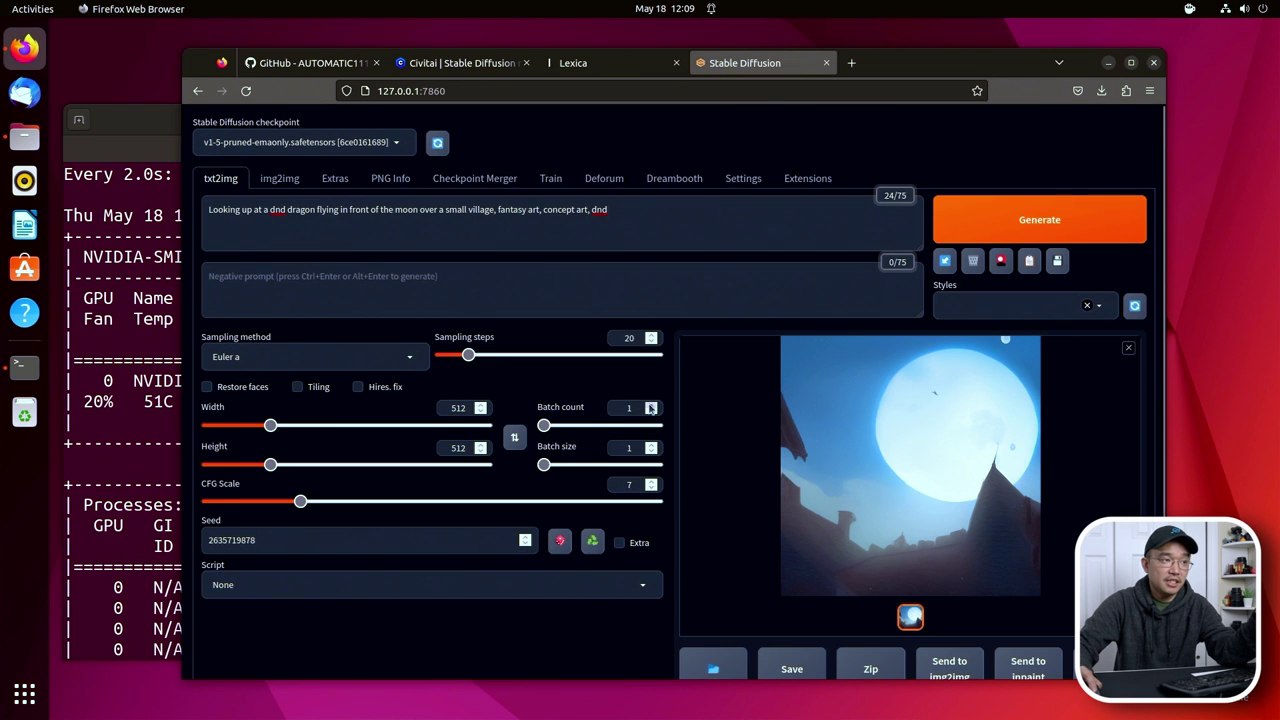
# Generate three dragon images with batch count 3, checking GPU usage in nvidia-smi.
pyautogui.click(651, 408)
pyautogui.click(1000, 226)
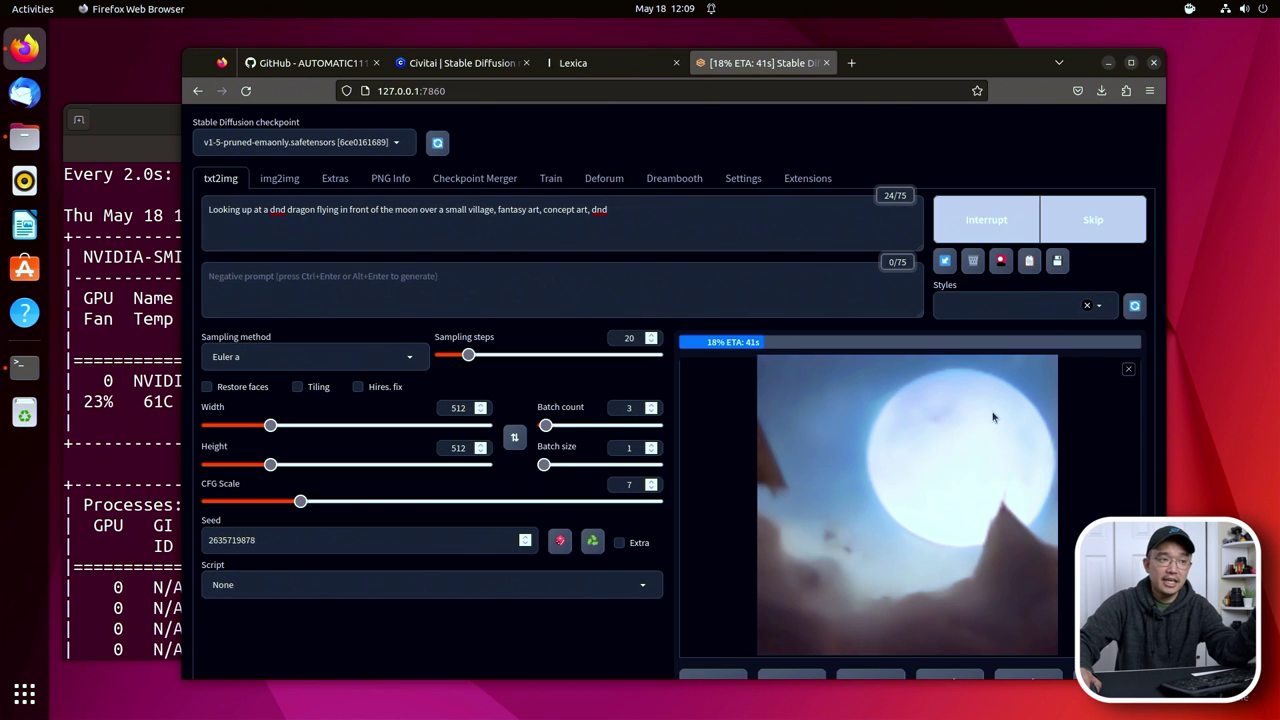
pyautogui.hotkey('alt', 'Tab')
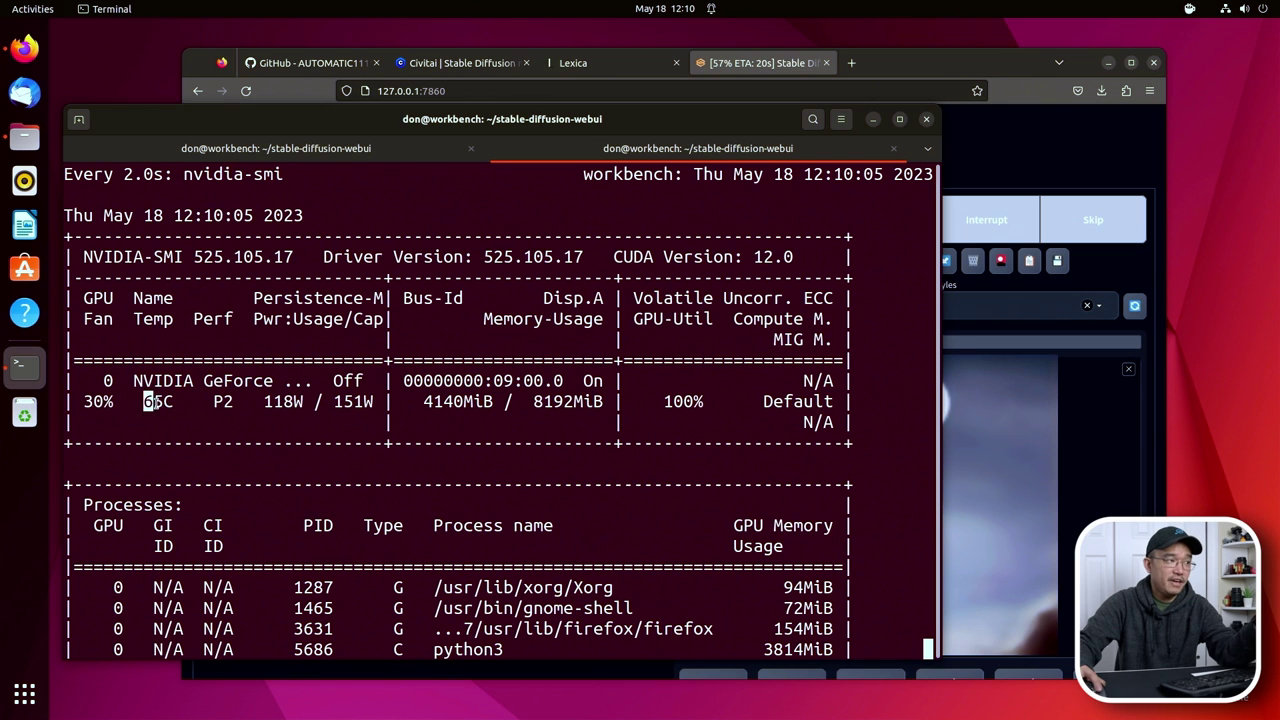
pyautogui.click(1006, 81)
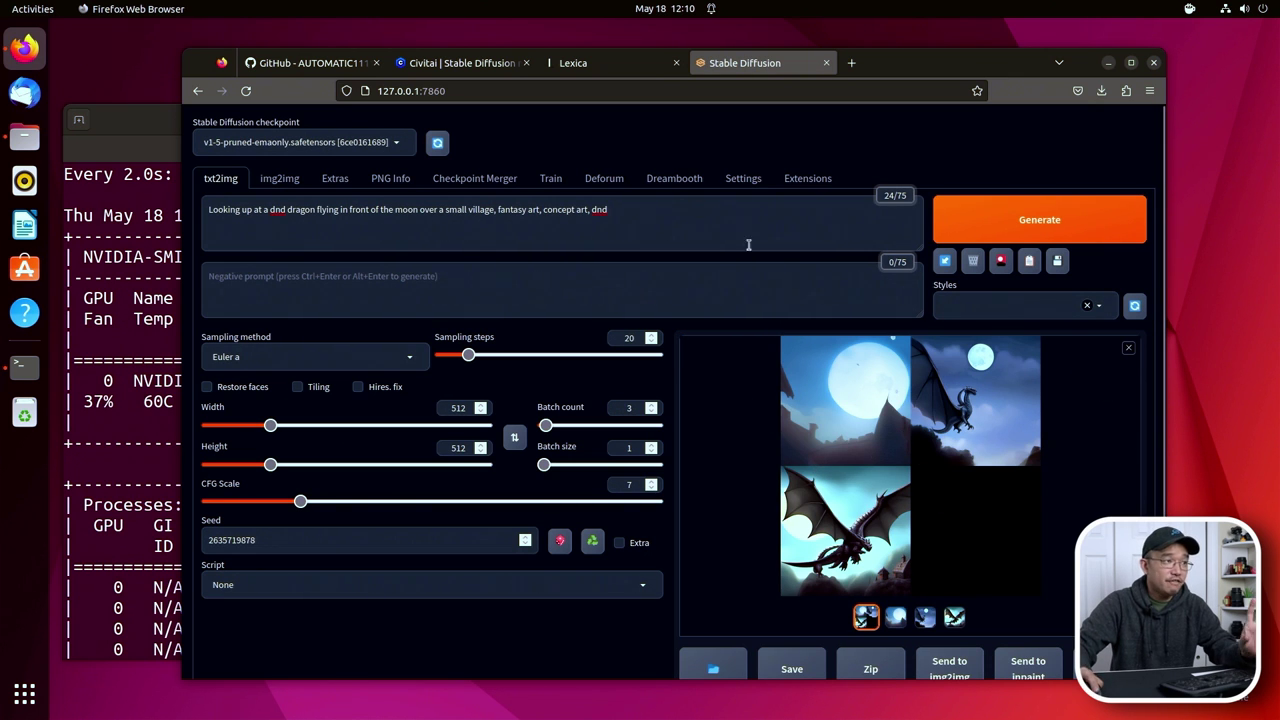
# View the three-image dragon grid full-screen, then close it.
pyautogui.click(870, 445)
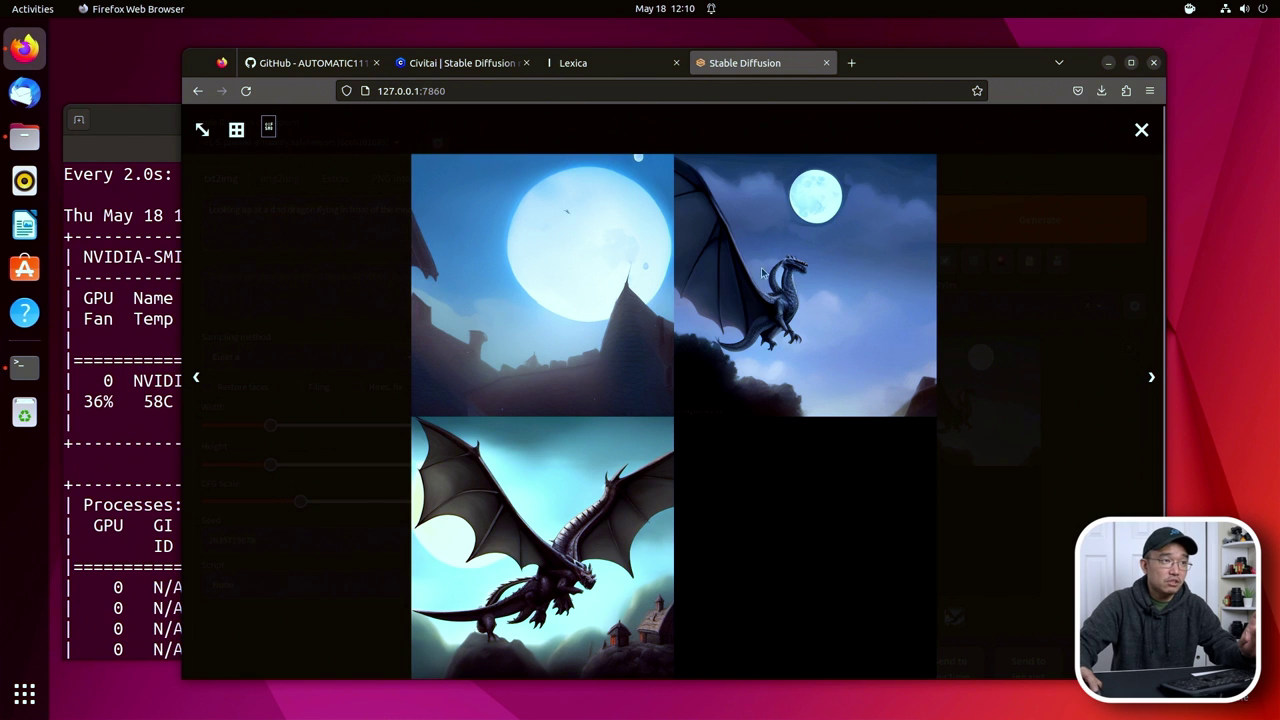
pyautogui.click(555, 533)
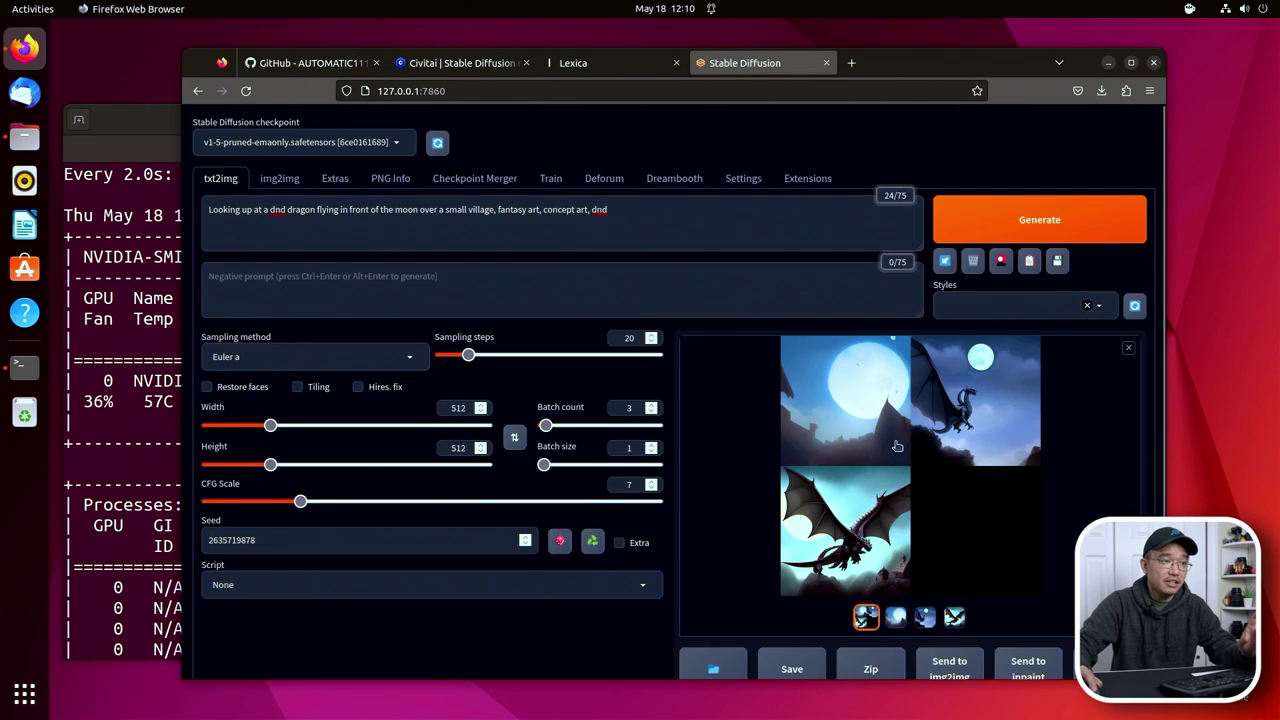
pyautogui.click(884, 485)
pyautogui.click(986, 446)
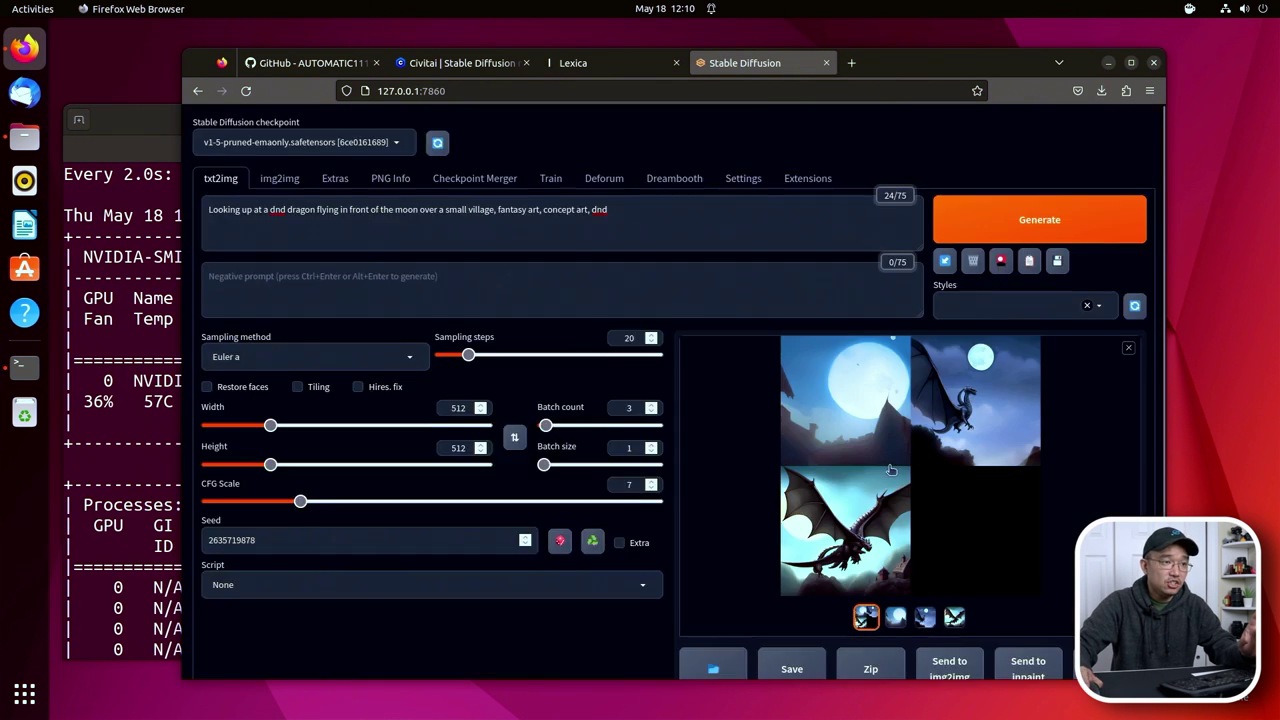
# Show the black spread-winged dragon image large and full-screen, then close the viewer.
pyautogui.scroll(-3, 930, 470)
pyautogui.click(955, 425)
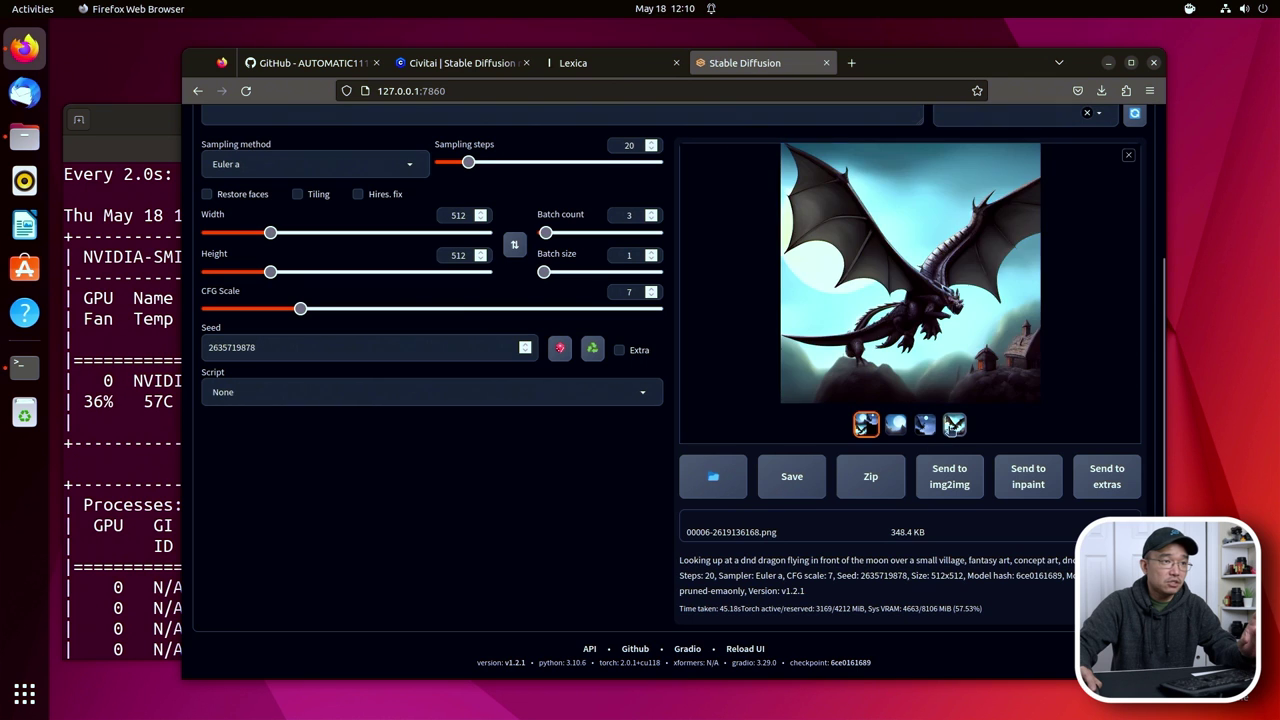
pyautogui.click(955, 252)
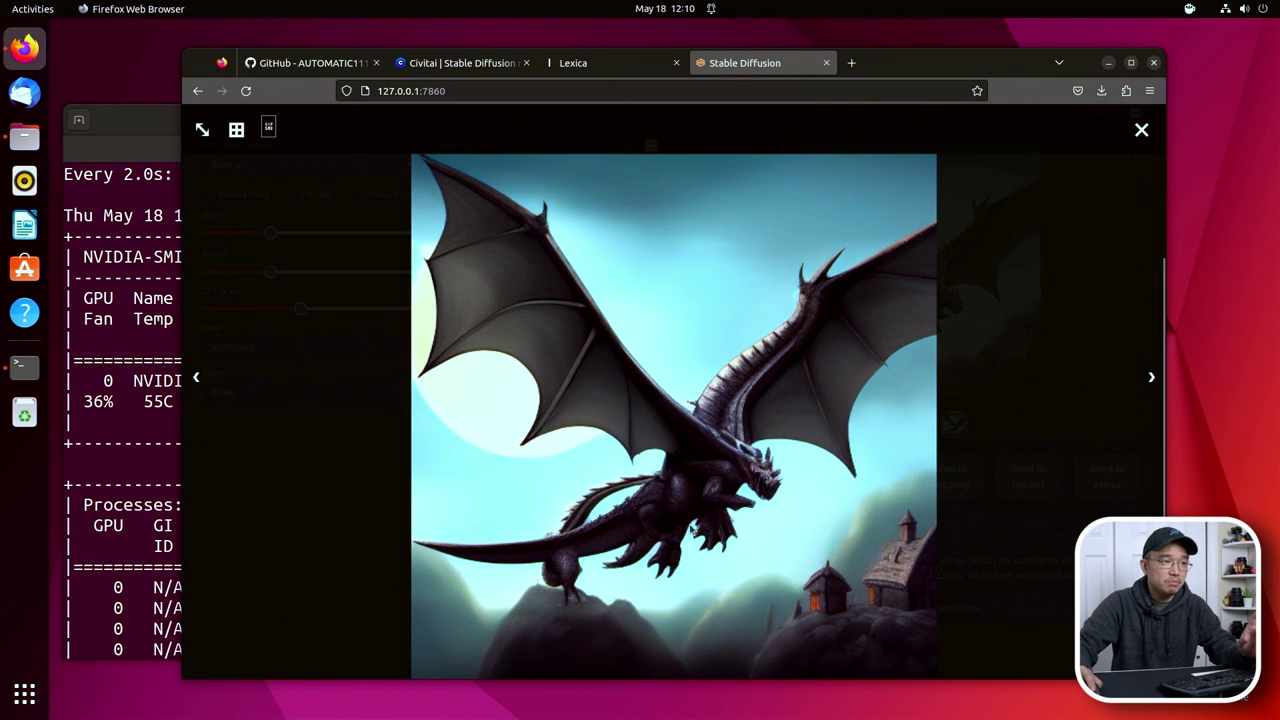
pyautogui.click(1141, 129)
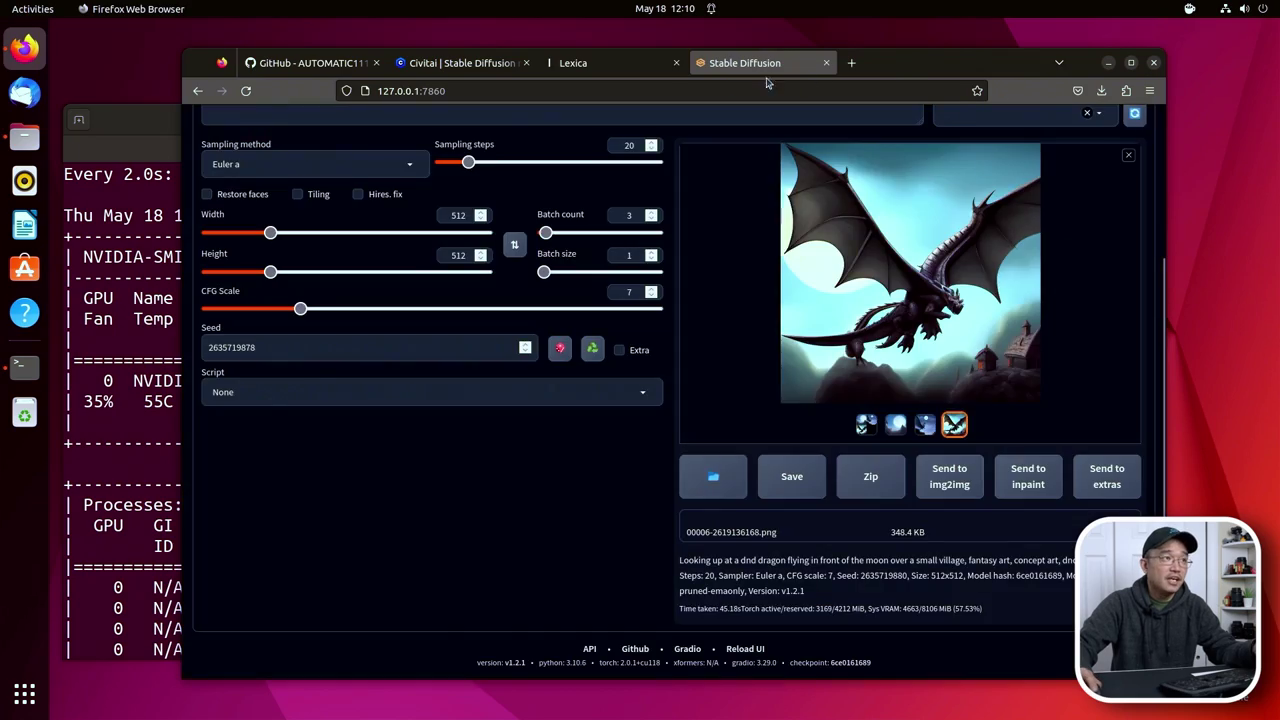
pyautogui.click(573, 62)
# Open the futuristic robot pet image's details on Lexica and copy its prompt.
pyautogui.press('Escape')
pyautogui.scroll(-10, 830, 402)
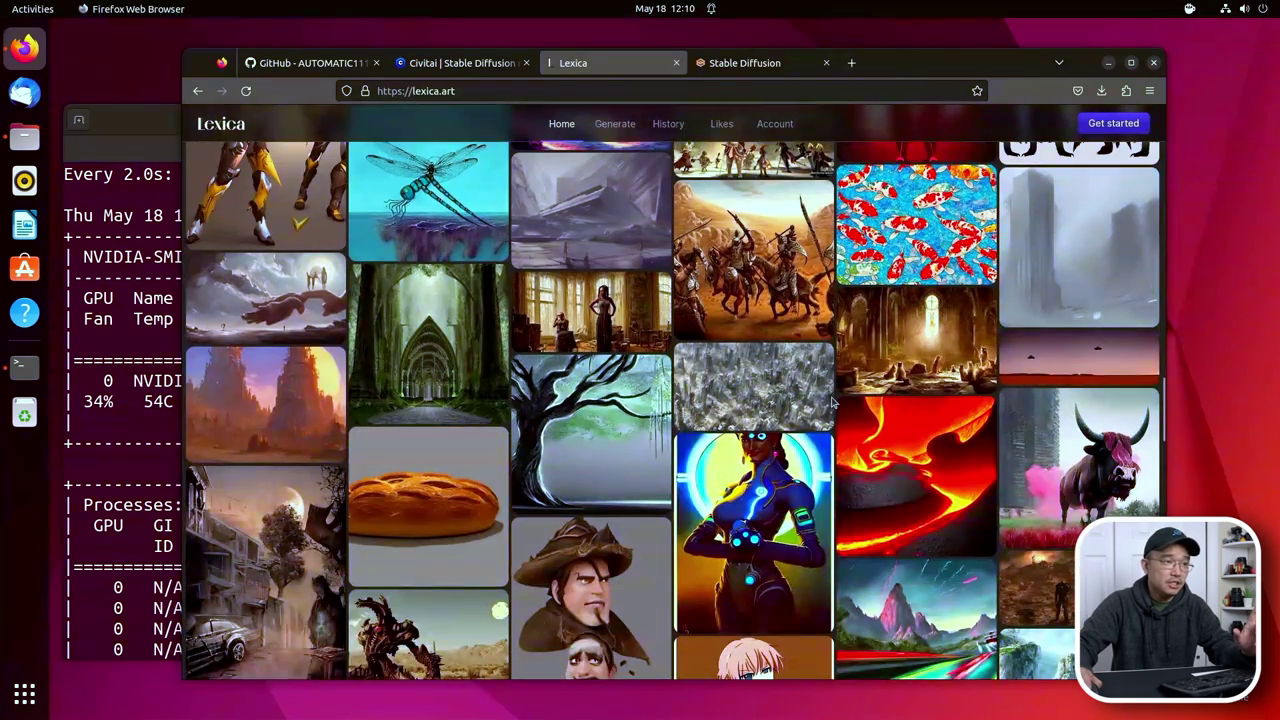
pyautogui.scroll(-10, 760, 500)
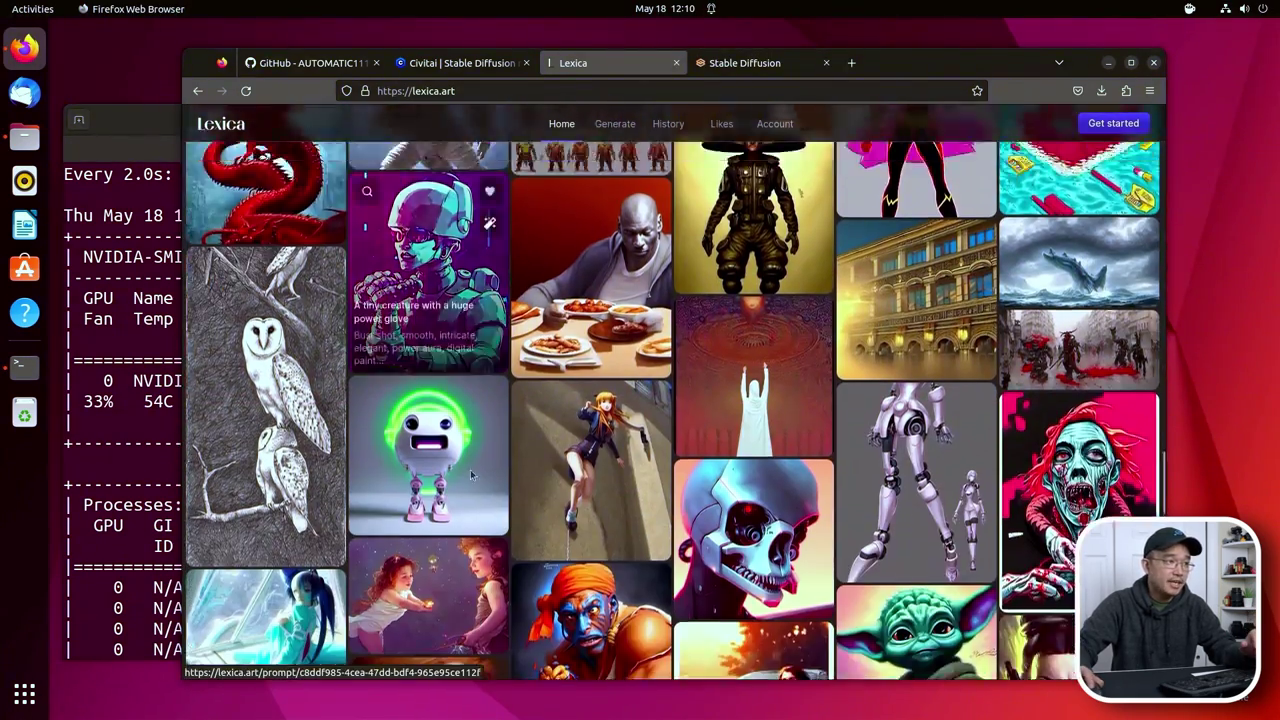
pyautogui.scroll(-2, 470, 469)
pyautogui.click(440, 330)
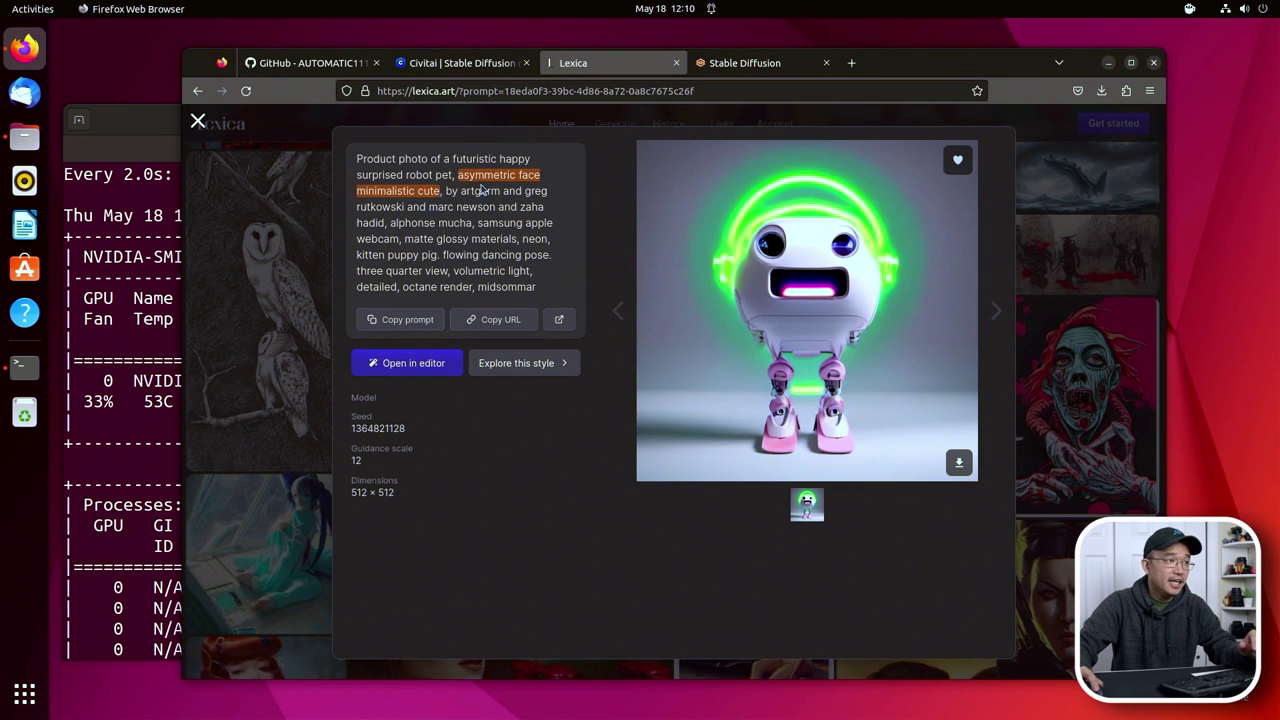
pyautogui.click(403, 319)
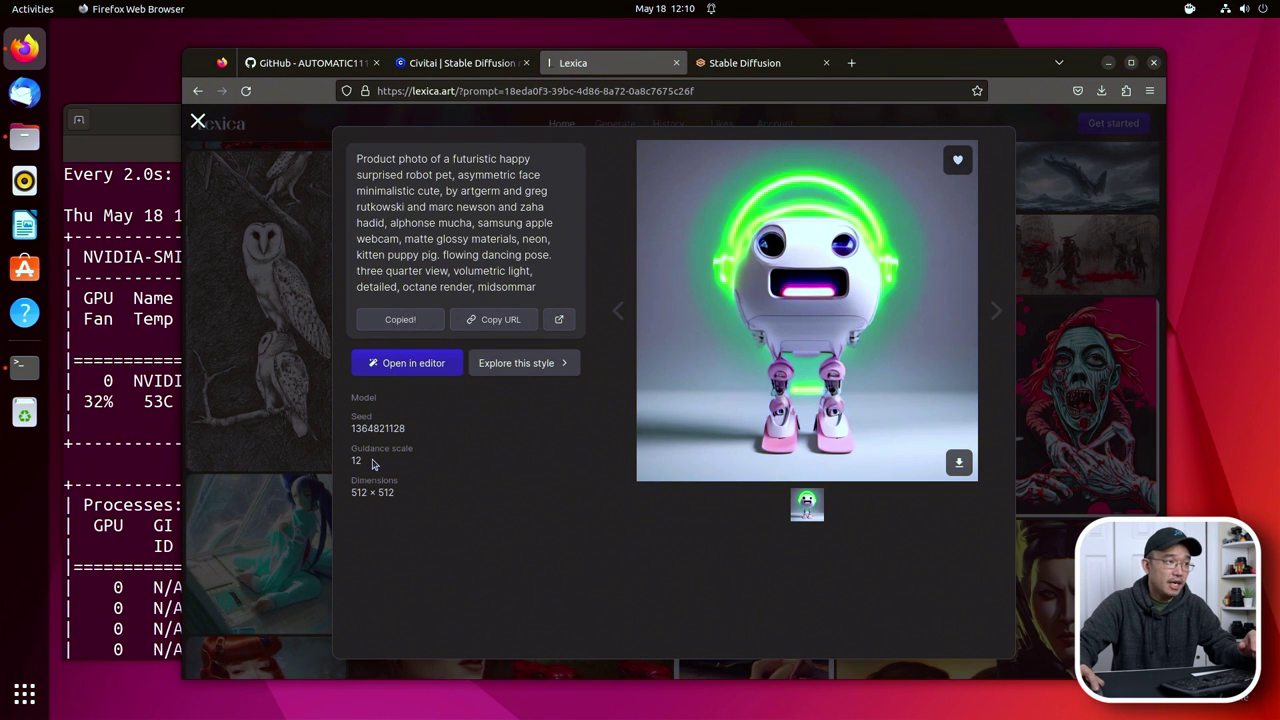
# Replace the old dragon prompt with the pasted Lexica robot-pet prompt.
pyautogui.moveTo(366, 468); pyautogui.dragTo(345, 478)
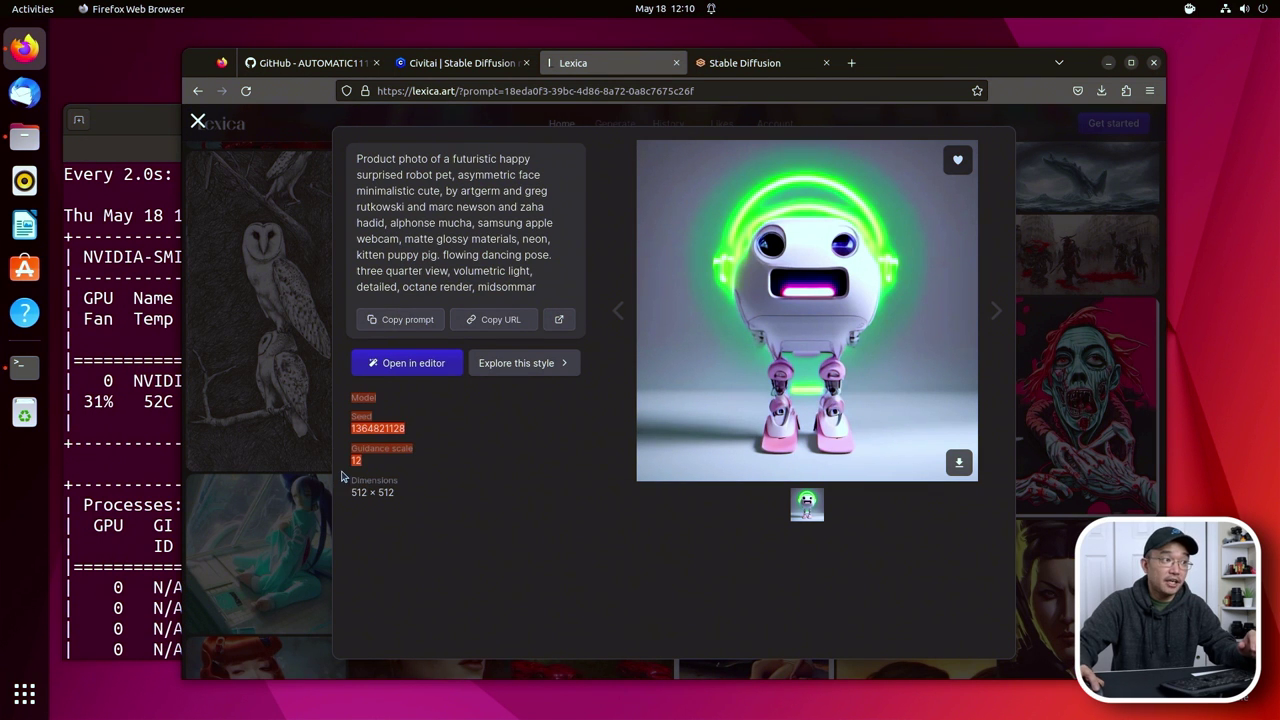
pyautogui.click(367, 459)
pyautogui.hotkey('ctrl', 'Tab')
pyautogui.scroll(3, 440, 190)
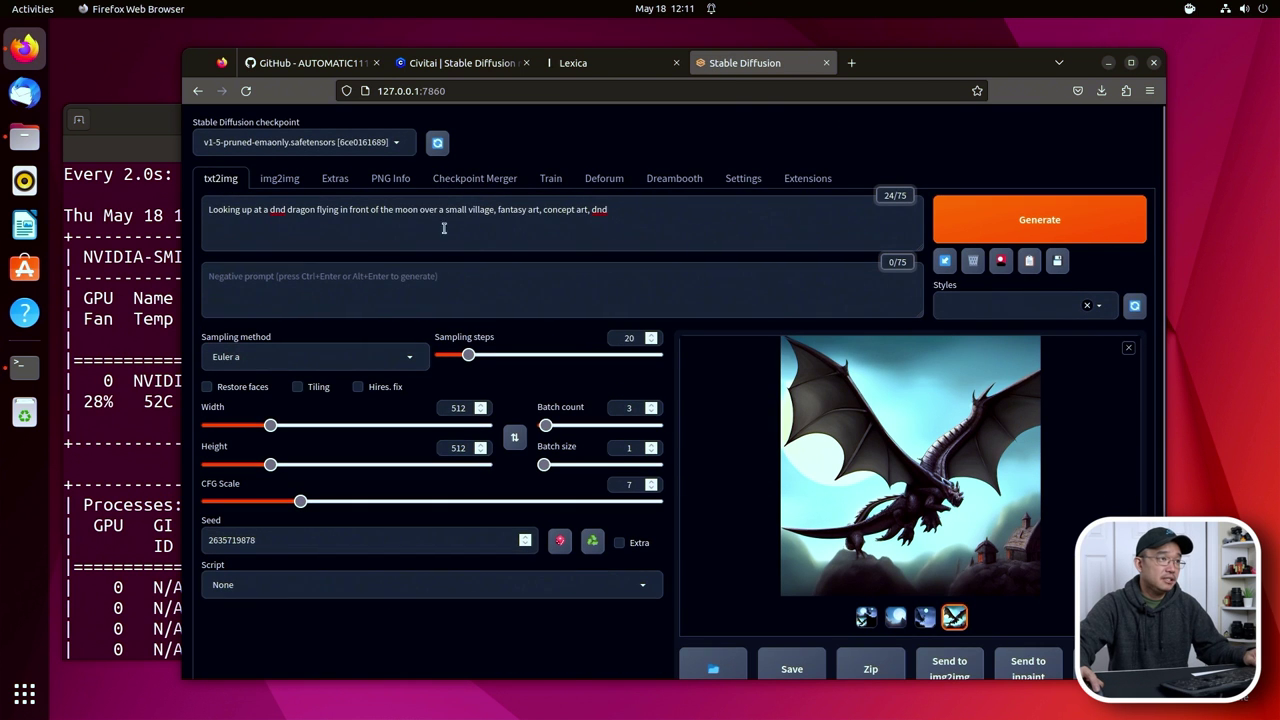
pyautogui.click(491, 247)
pyautogui.hotkey('ctrl', 'a')
pyautogui.hotkey('ctrl', 'v')
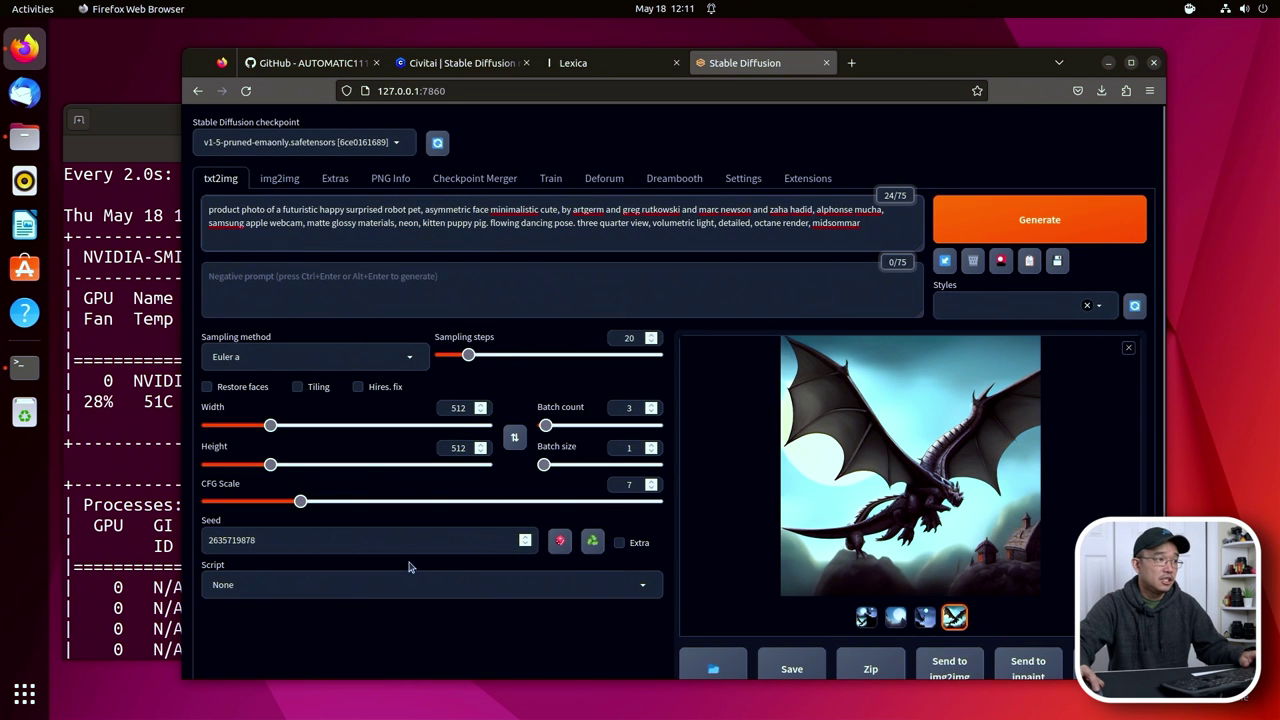
# Set the seed to -1 and CFG Scale to 12, then start generating.
pyautogui.click(600, 63)
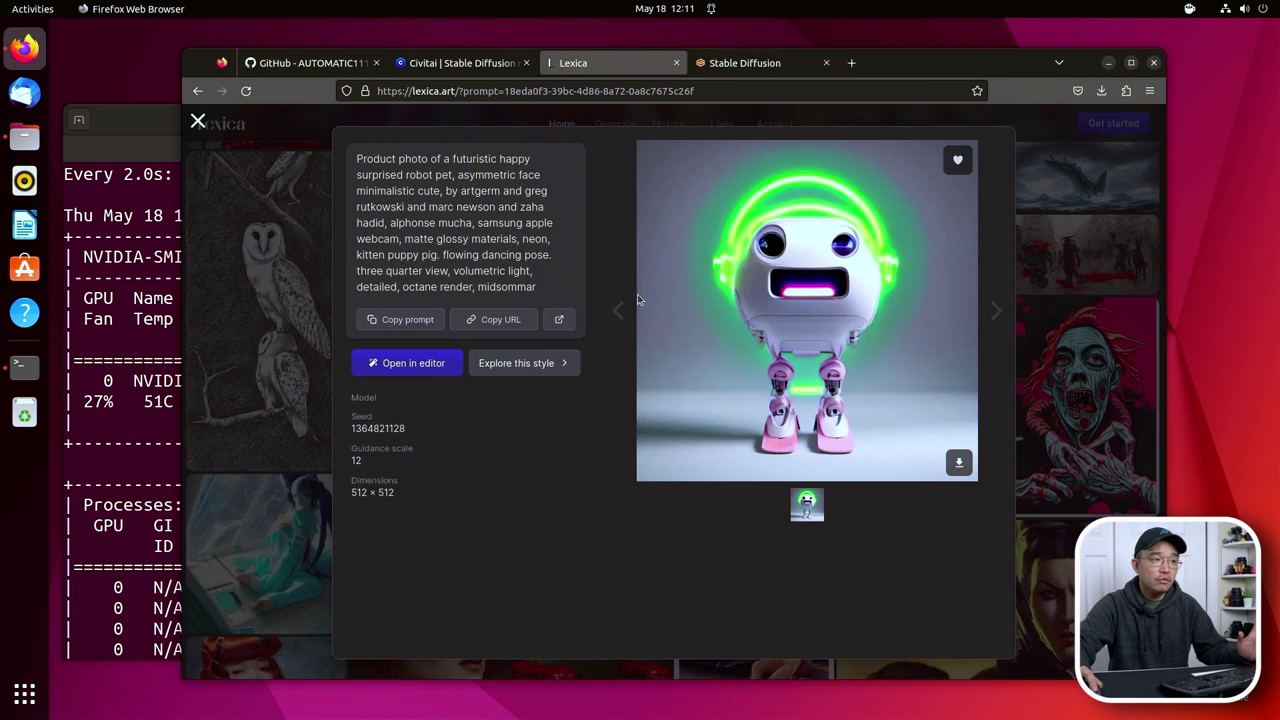
pyautogui.click(745, 63)
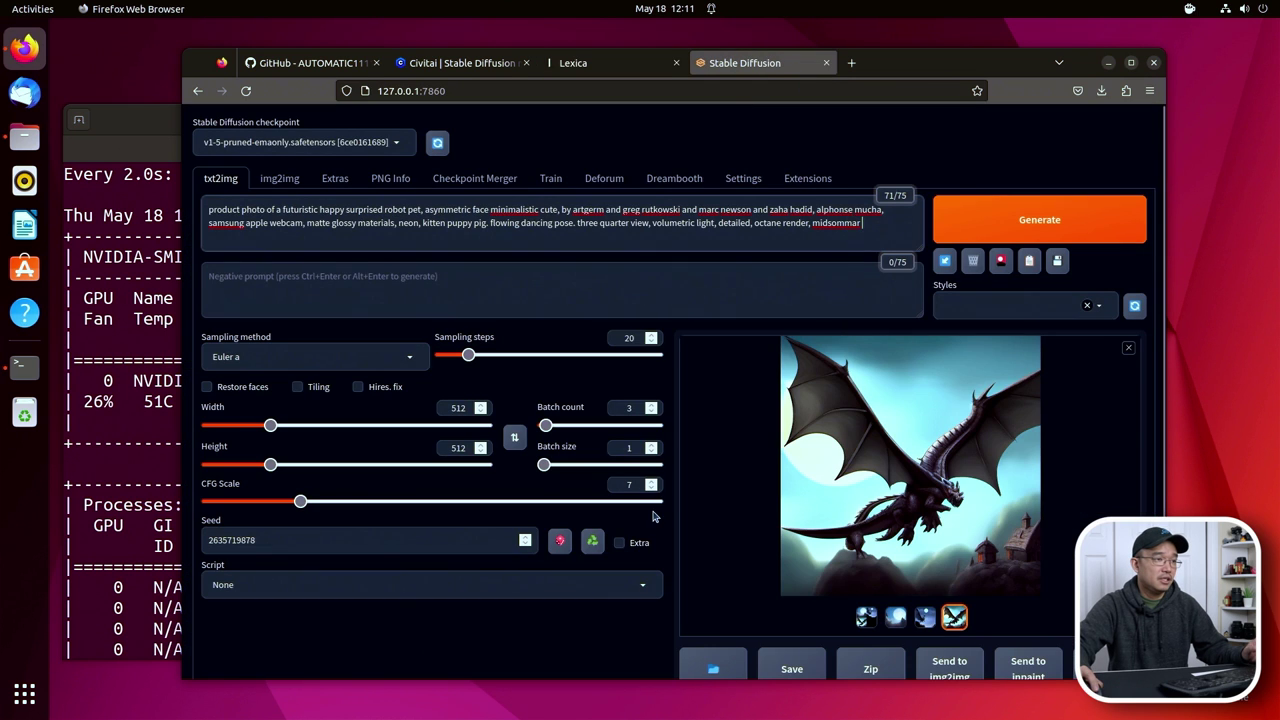
pyautogui.click(561, 542)
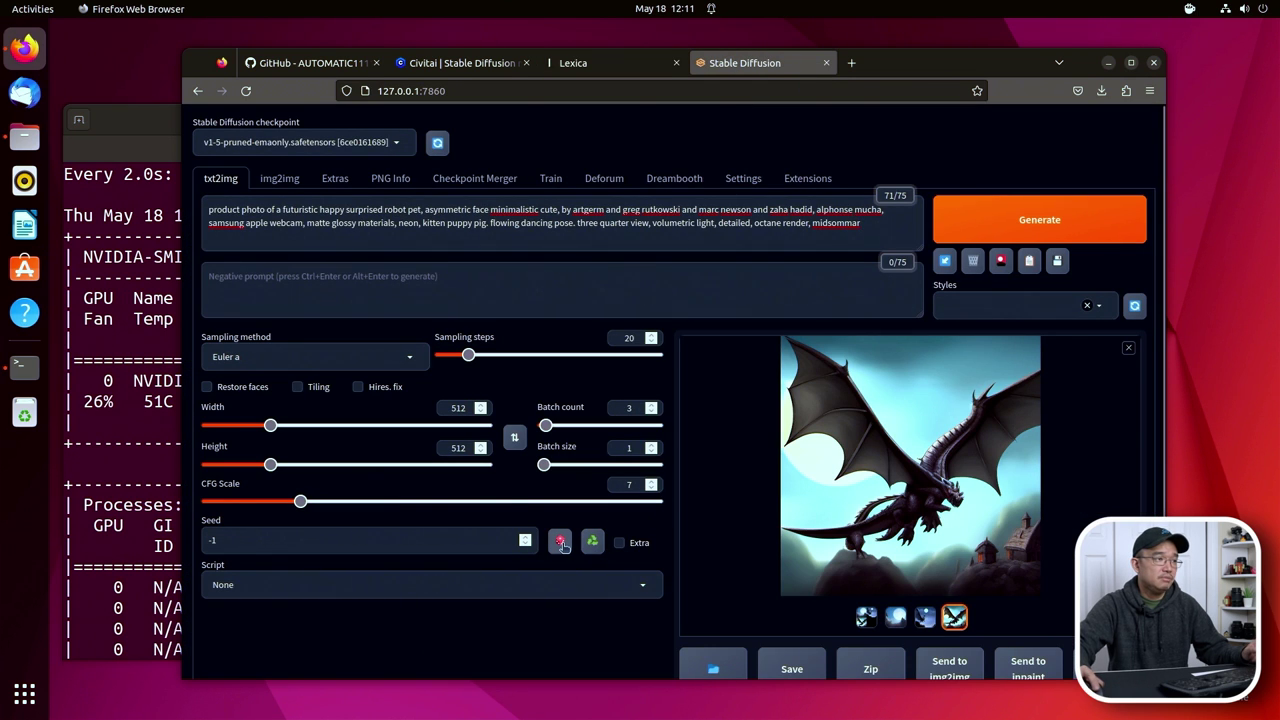
pyautogui.click(651, 488)
pyautogui.click(651, 481)
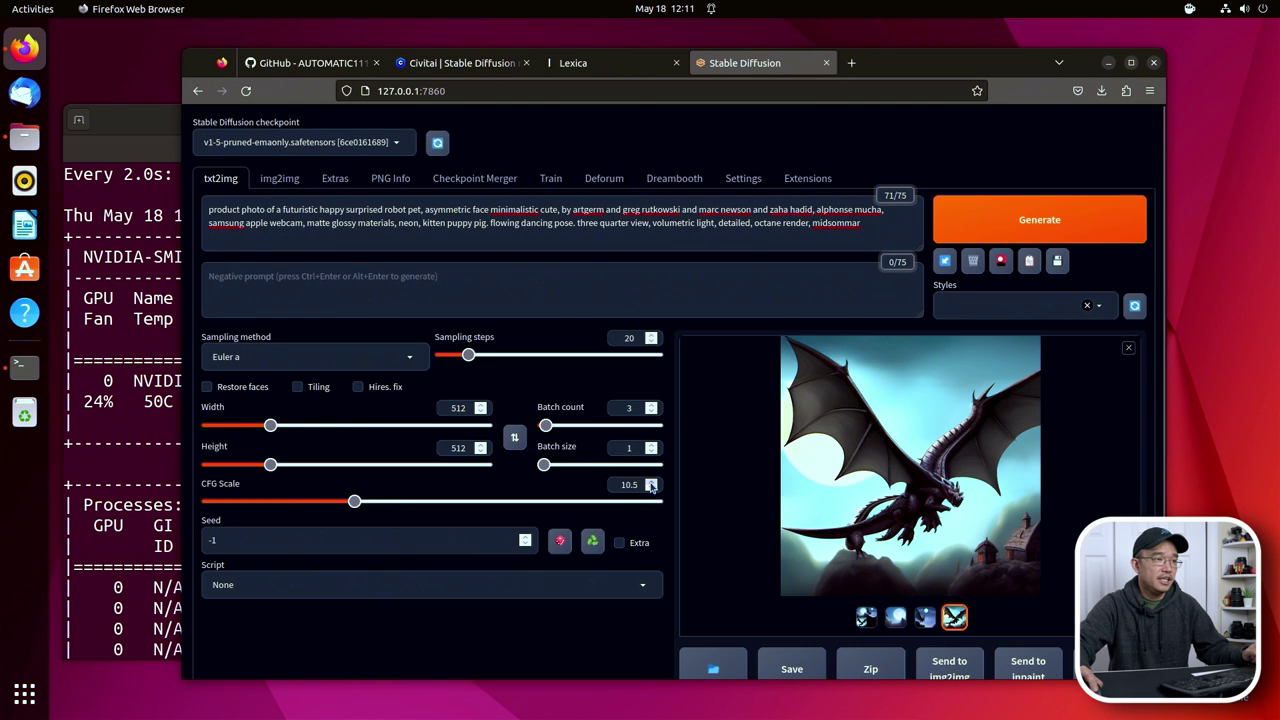
pyautogui.click(1040, 219)
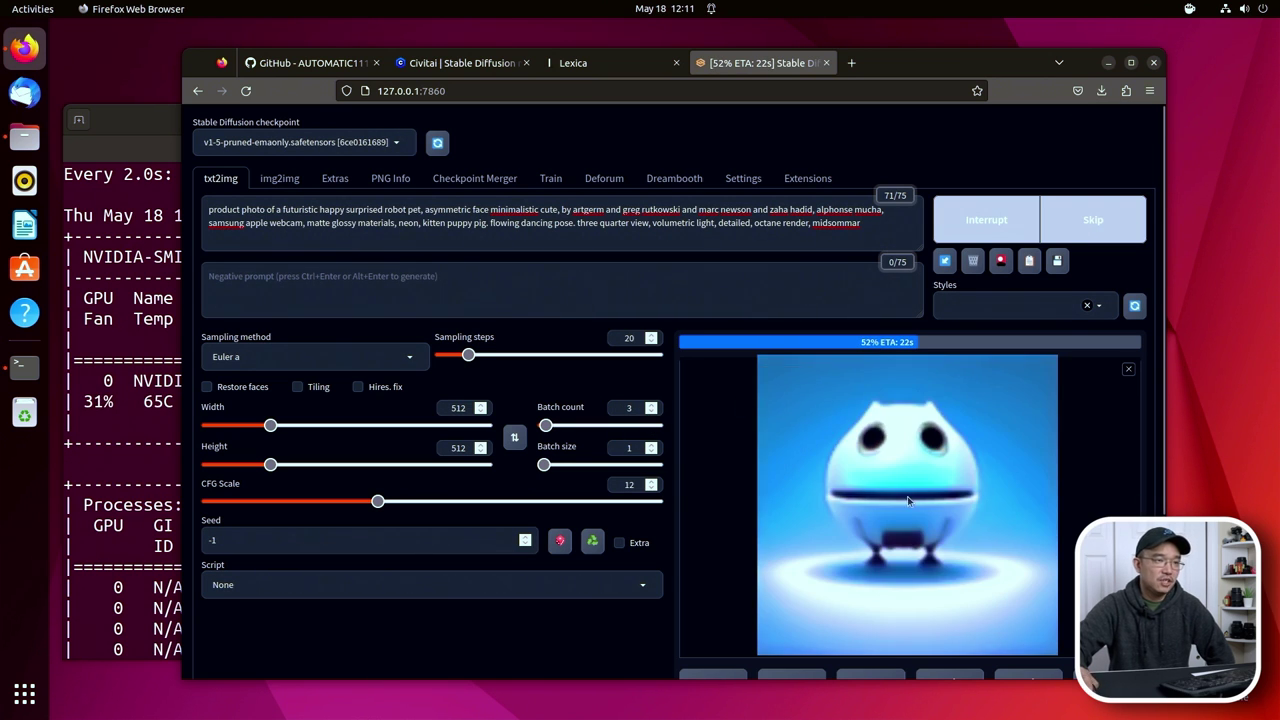
# Compare the rendering robot-pet batch against the Lexica reference image.
pyautogui.click(642, 64)
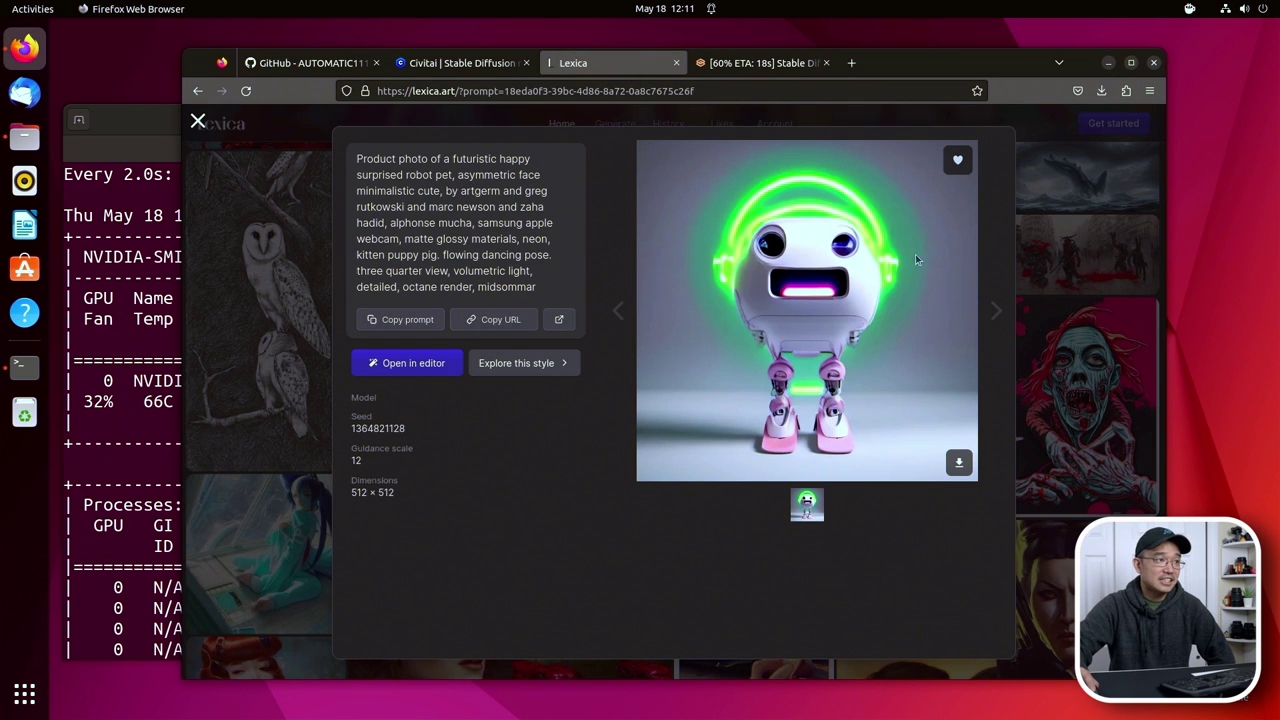
pyautogui.hotkey('ctrl', 'Tab')
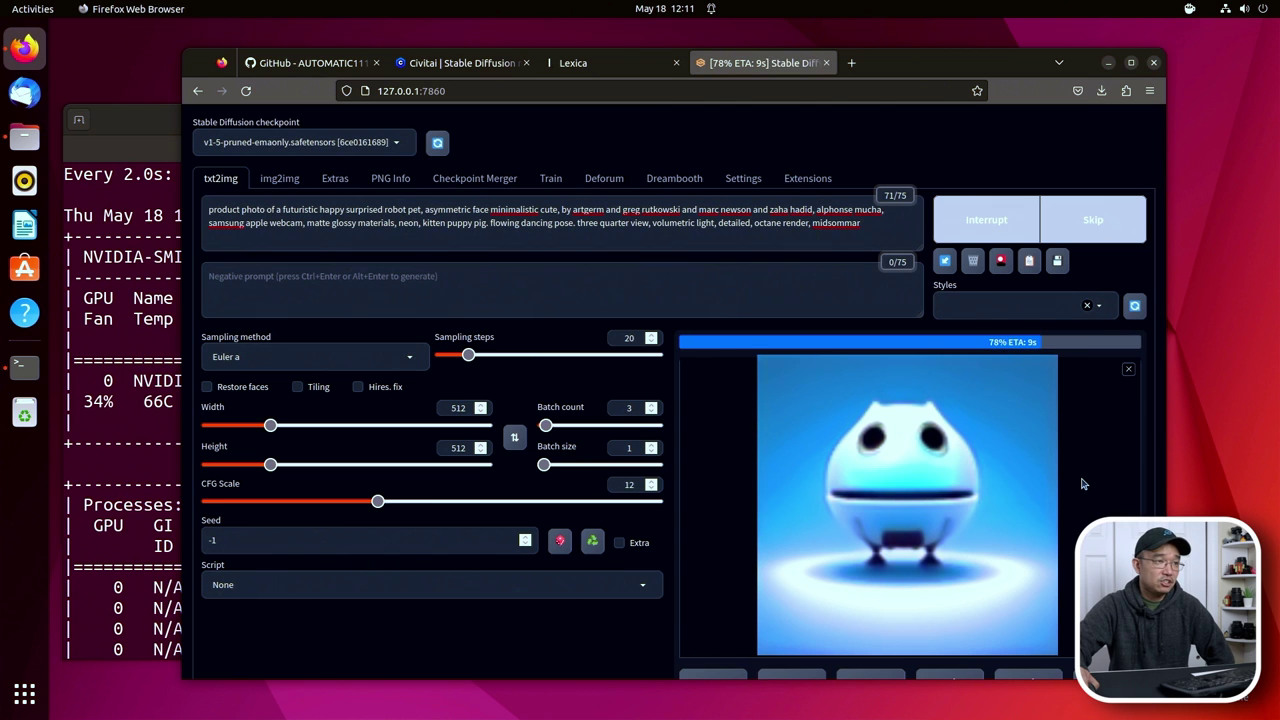
pyautogui.scroll(-3, 1081, 484)
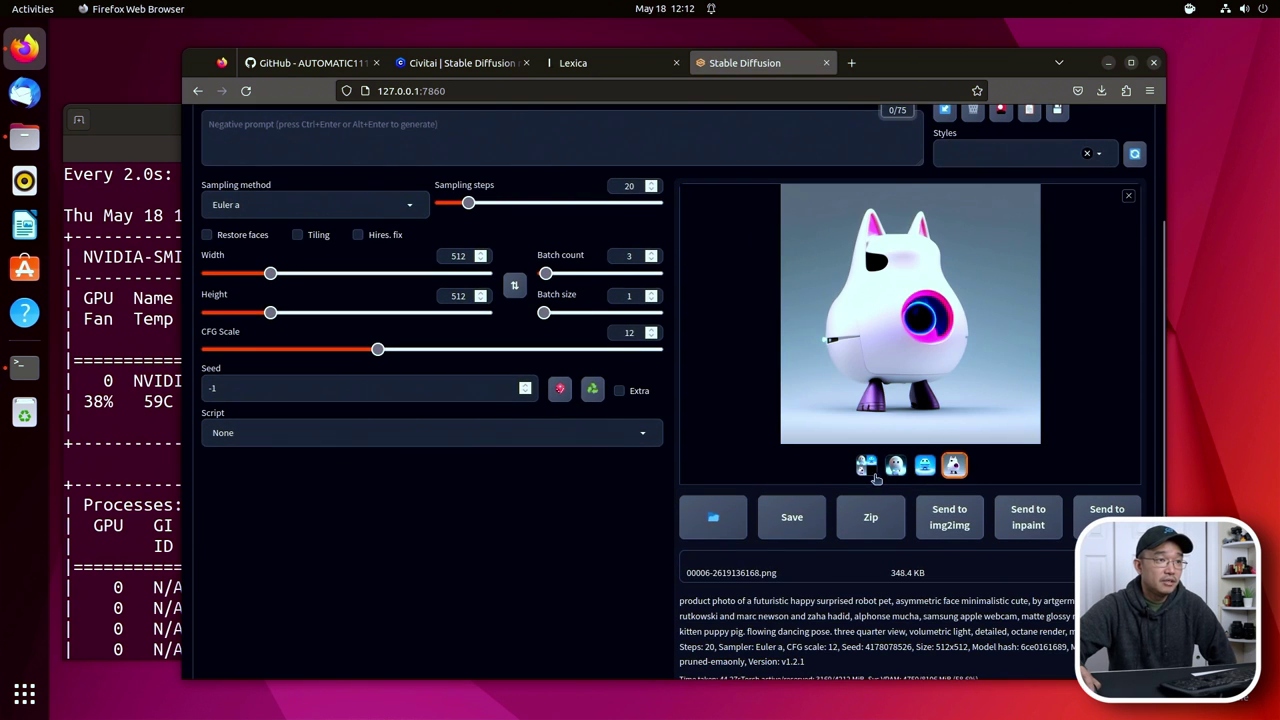
# View the batch as a grid, then open the blue robot image full size and close it.
pyautogui.click(868, 468)
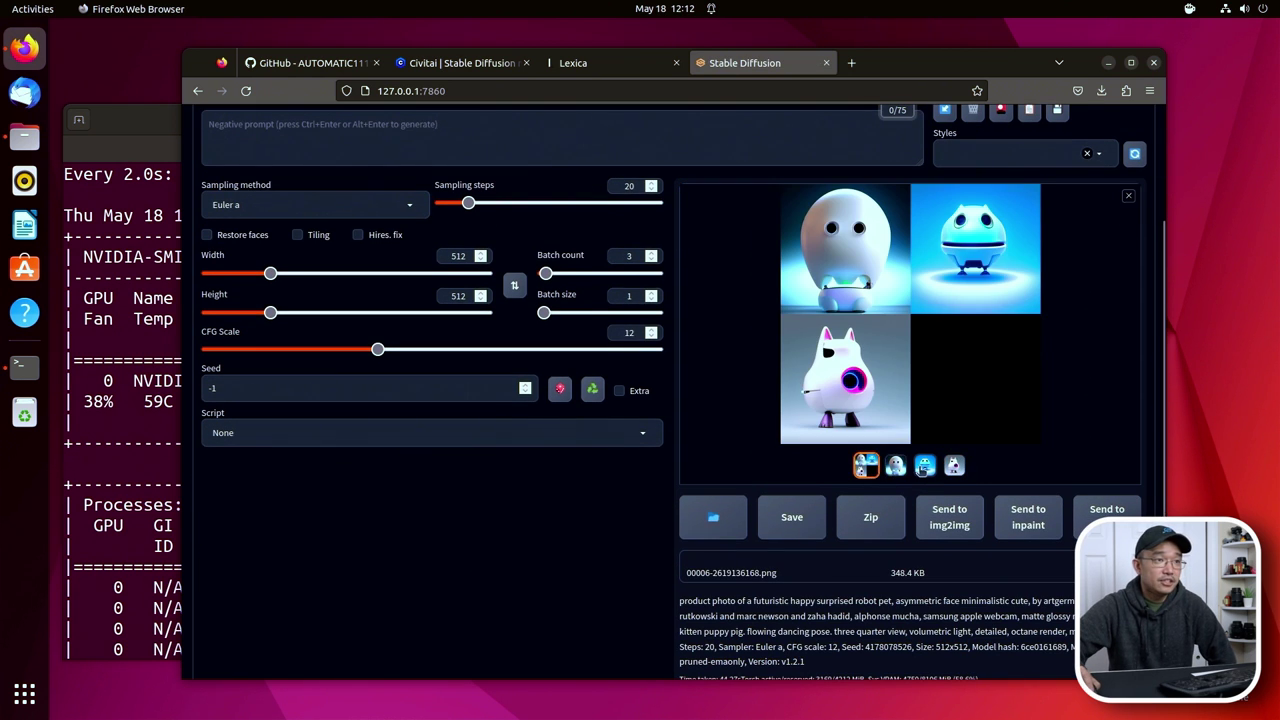
pyautogui.click(924, 465)
pyautogui.click(894, 263)
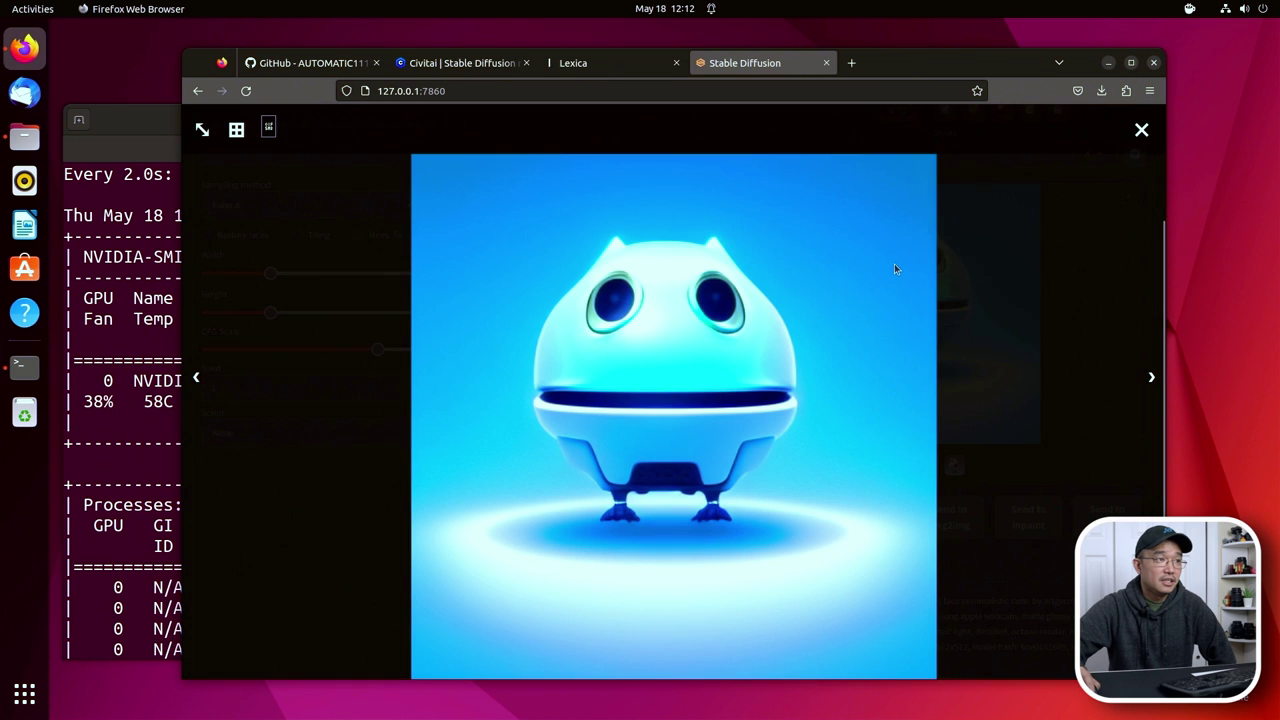
pyautogui.click(1017, 410)
# Close the Lexica tab, leaving the cyan robot showing in the web UI.
pyautogui.scroll(2, 786, 196)
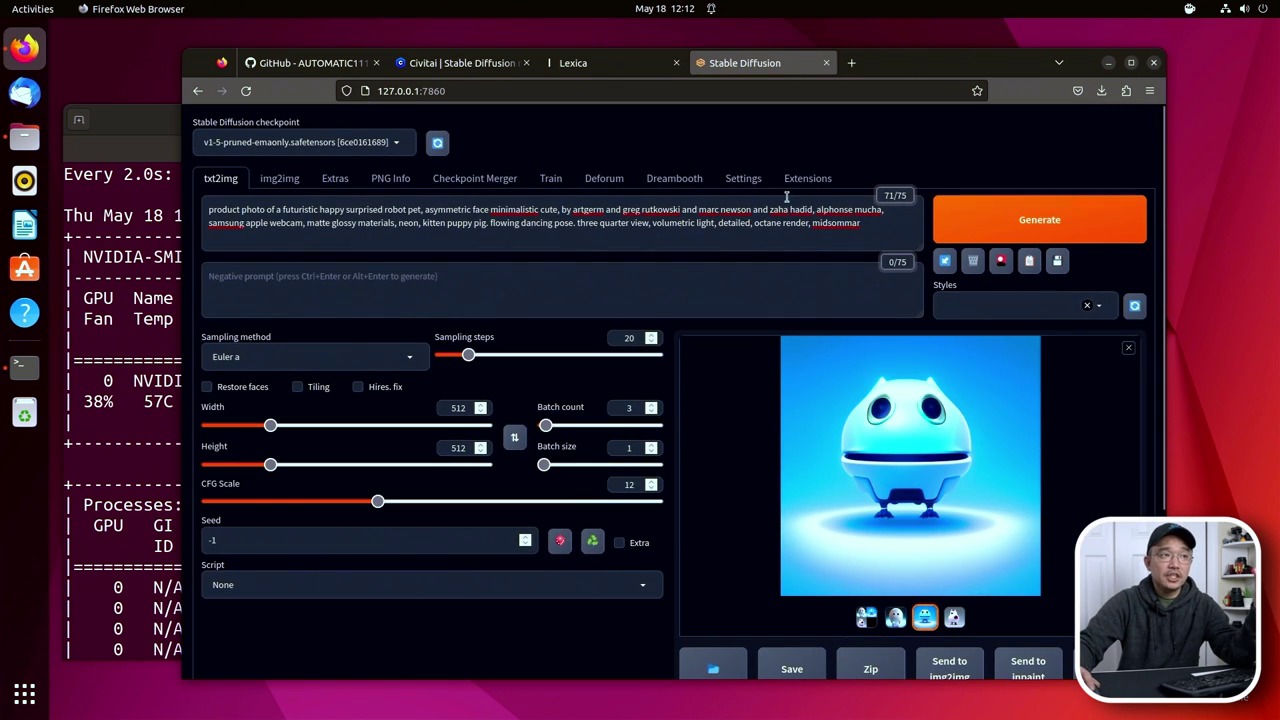
pyautogui.moveTo(860, 223); pyautogui.dragTo(622, 223)
pyautogui.click(622, 223)
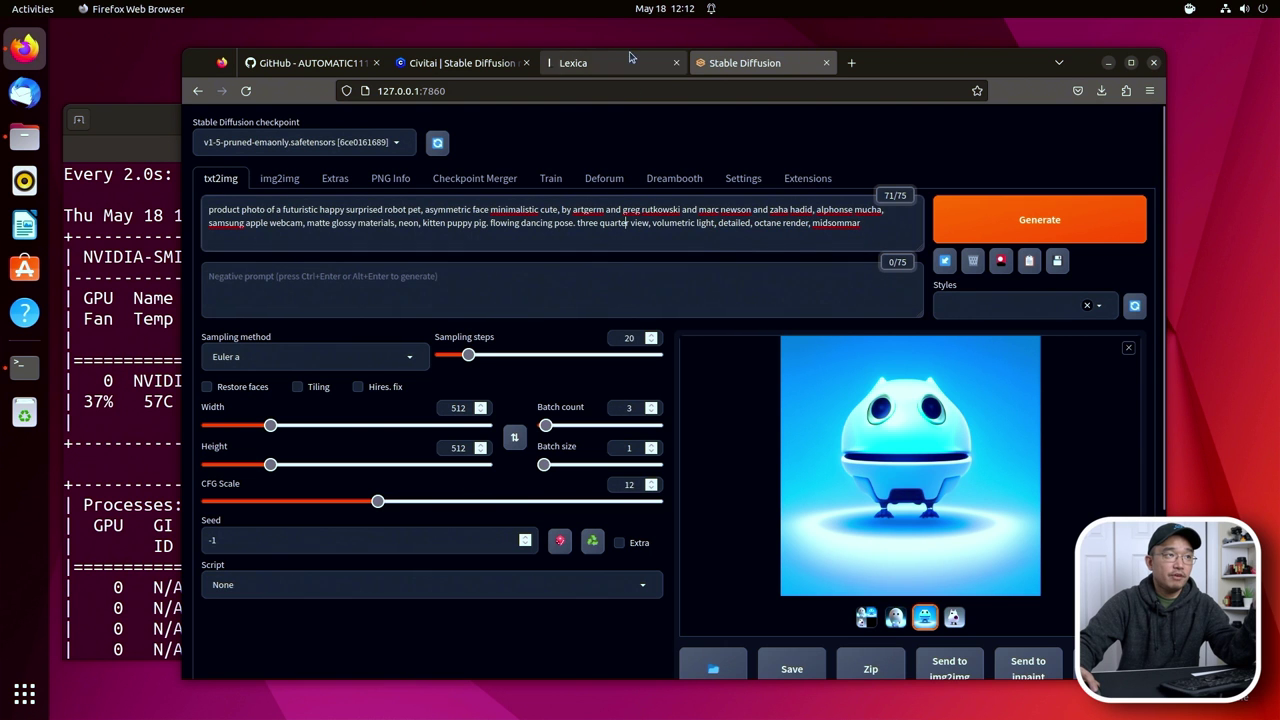
pyautogui.click(633, 63)
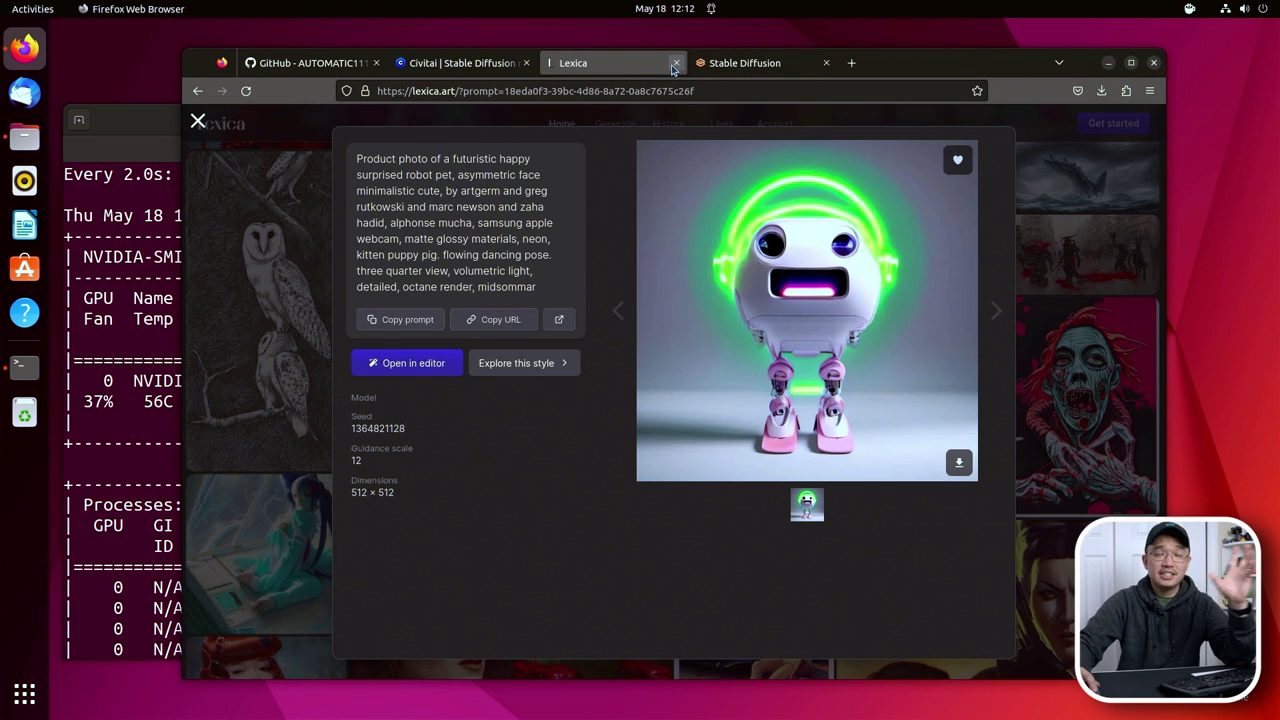
pyautogui.click(676, 63)
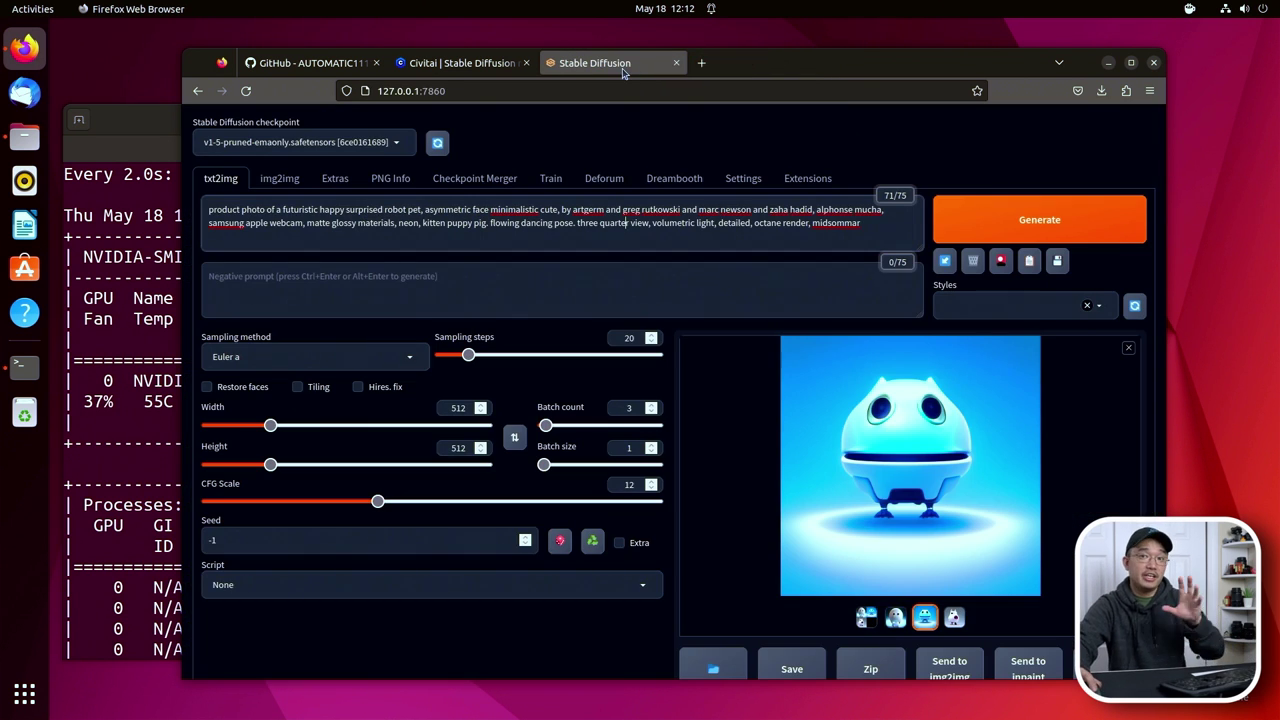
# Switch to Civitai and scroll through the highest-rated model listing.
pyautogui.click(458, 64)
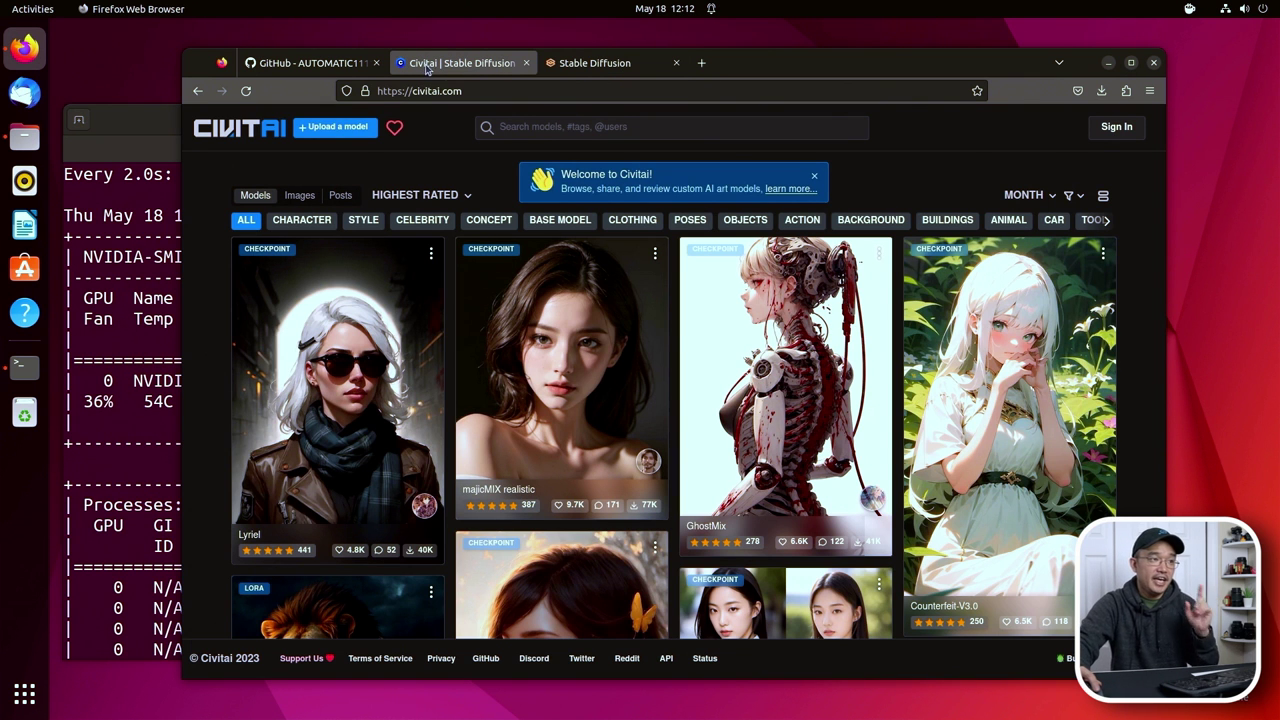
pyautogui.scroll(-5, 925, 272)
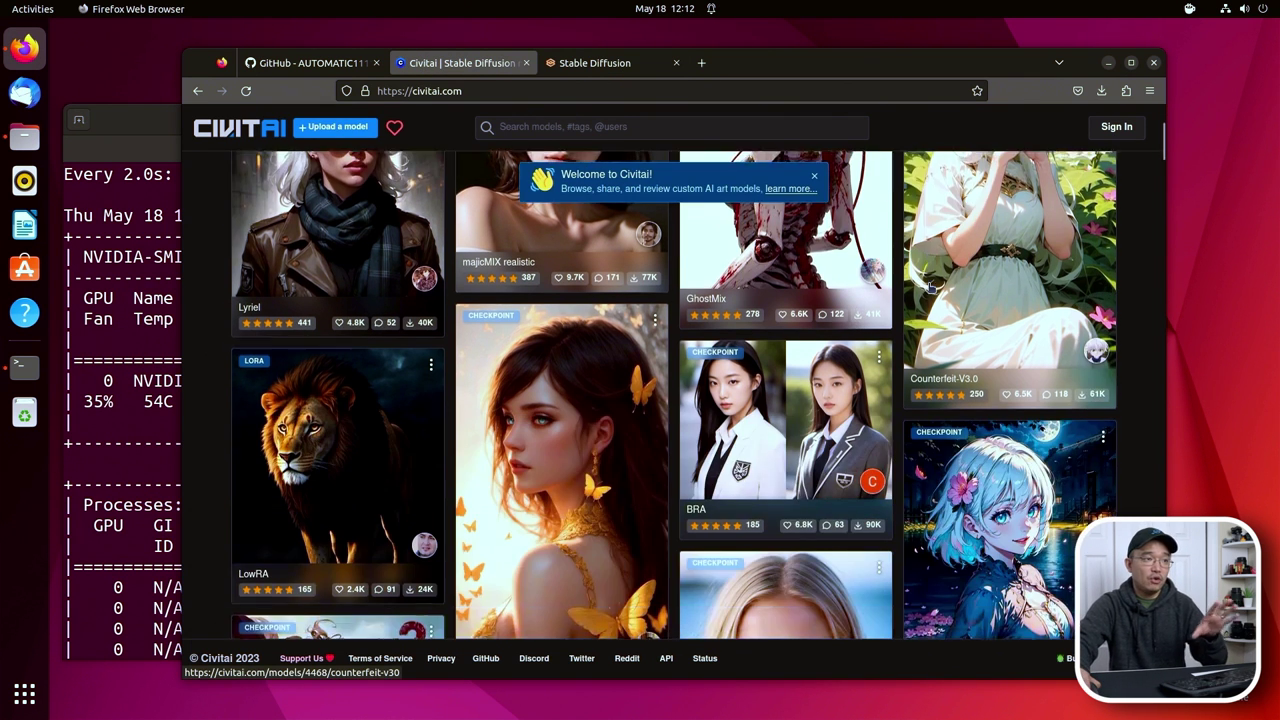
pyautogui.scroll(-5, 929, 288)
pyautogui.scroll(3, 929, 290)
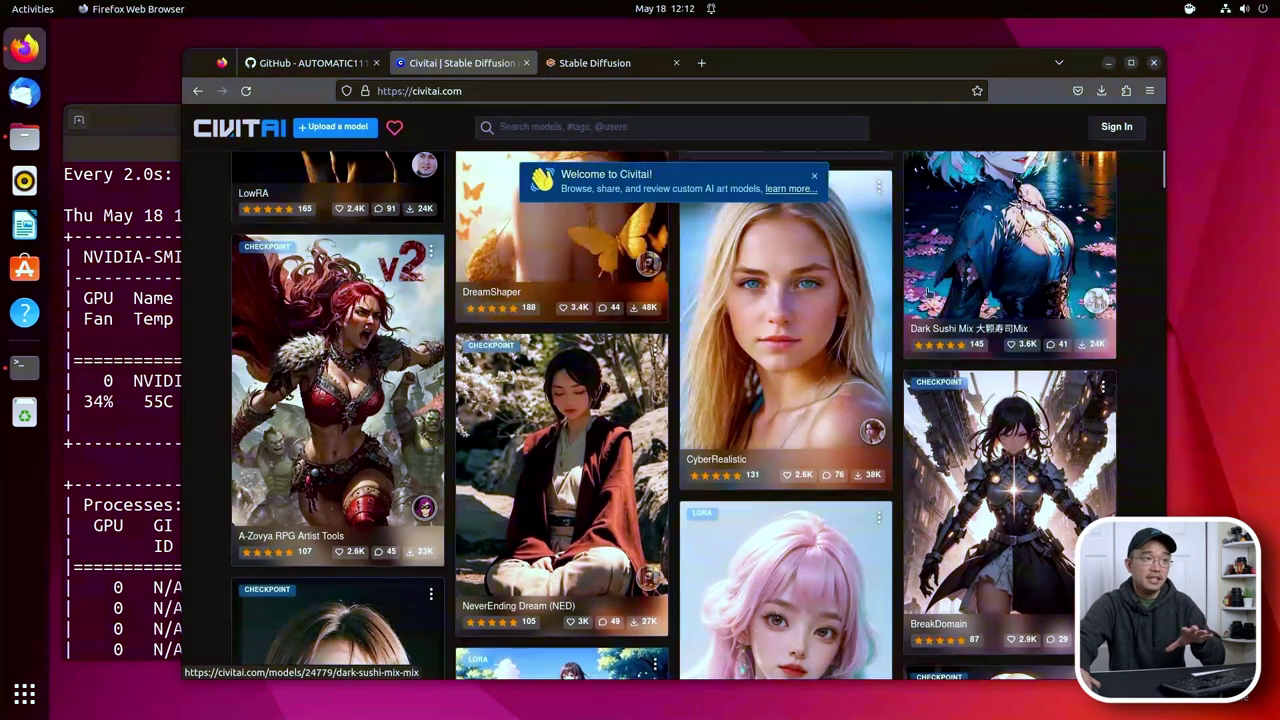
pyautogui.scroll(3, 926, 292)
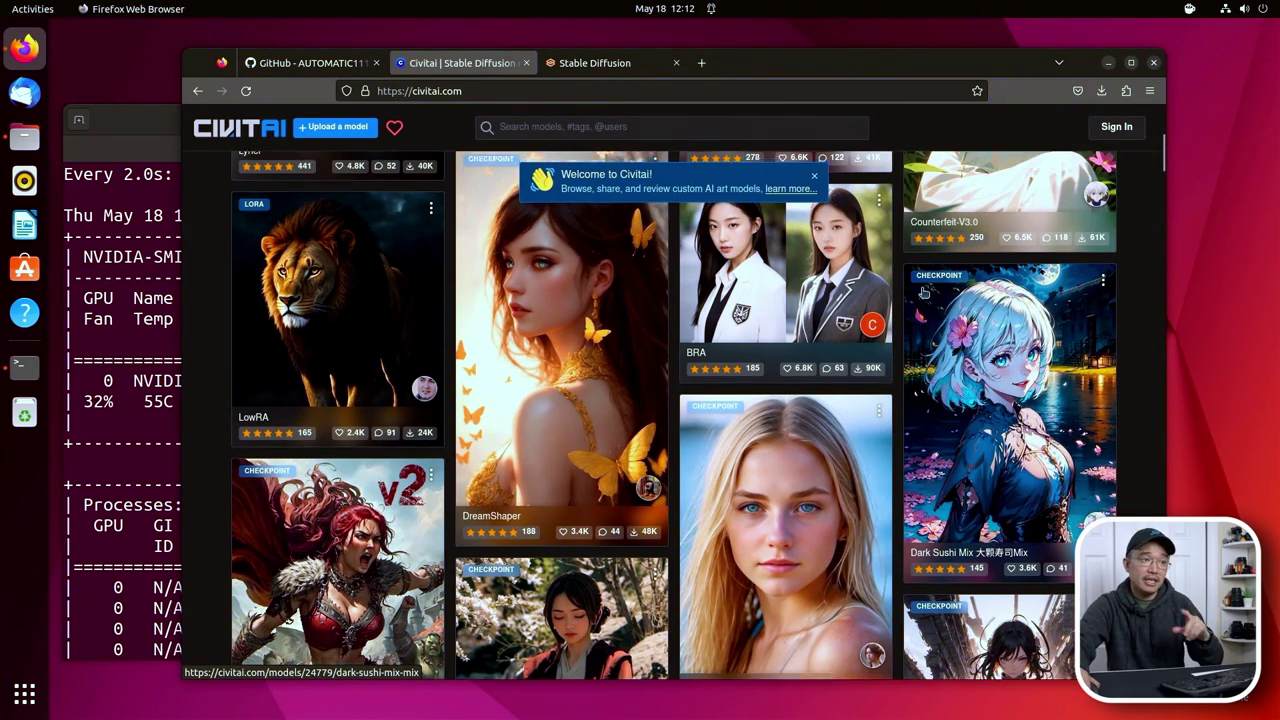
pyautogui.scroll(-1, 880, 340)
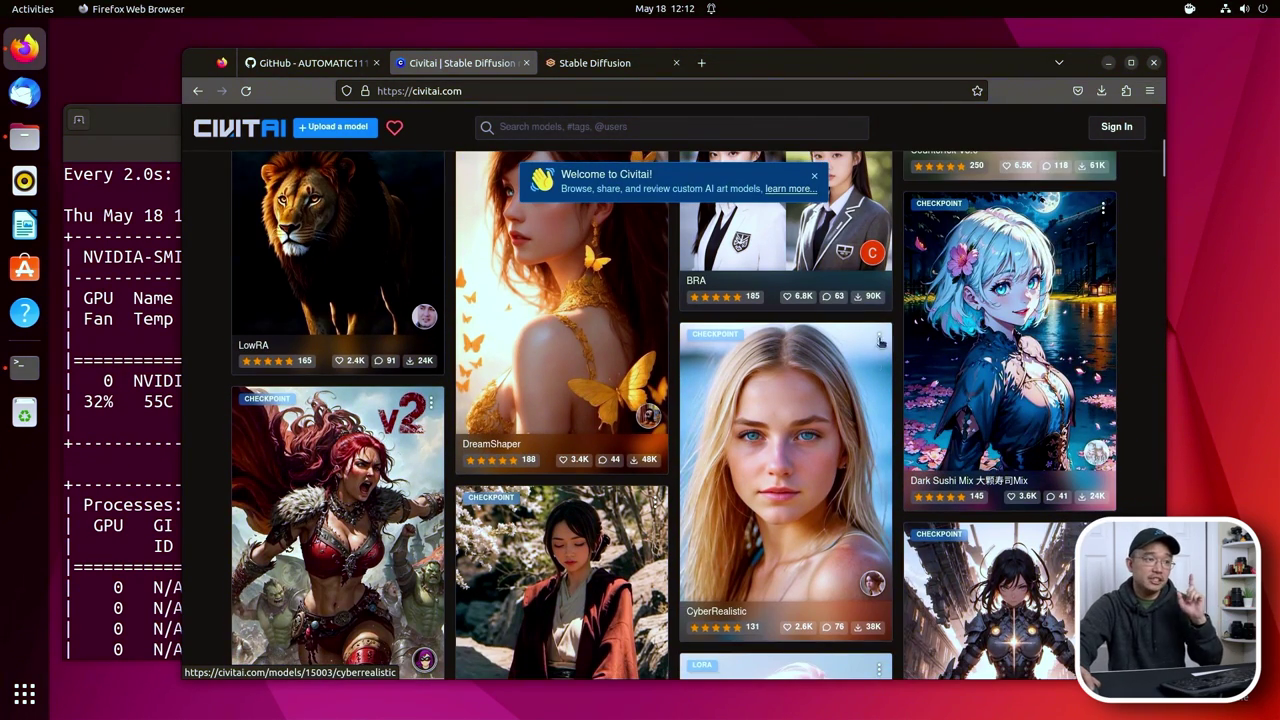
# Open the CyberRealistic model page, go back, and scroll to its card again.
pyautogui.click(775, 475)
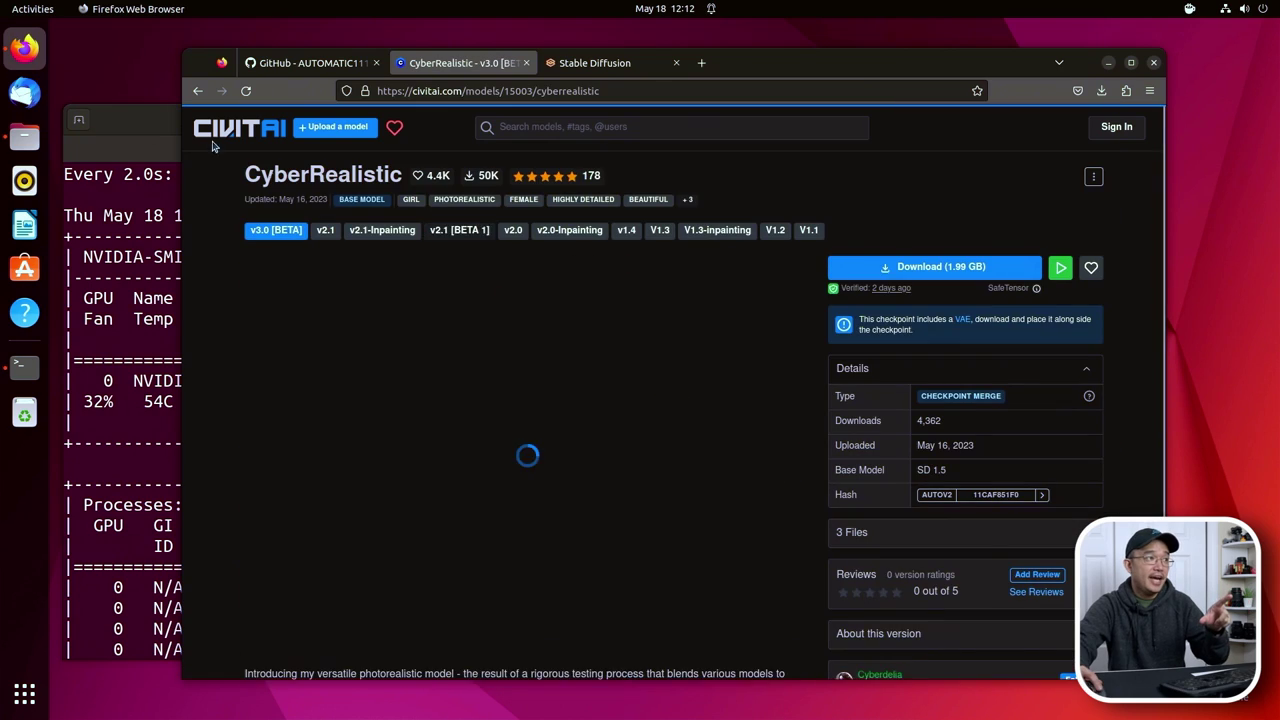
pyautogui.click(198, 91)
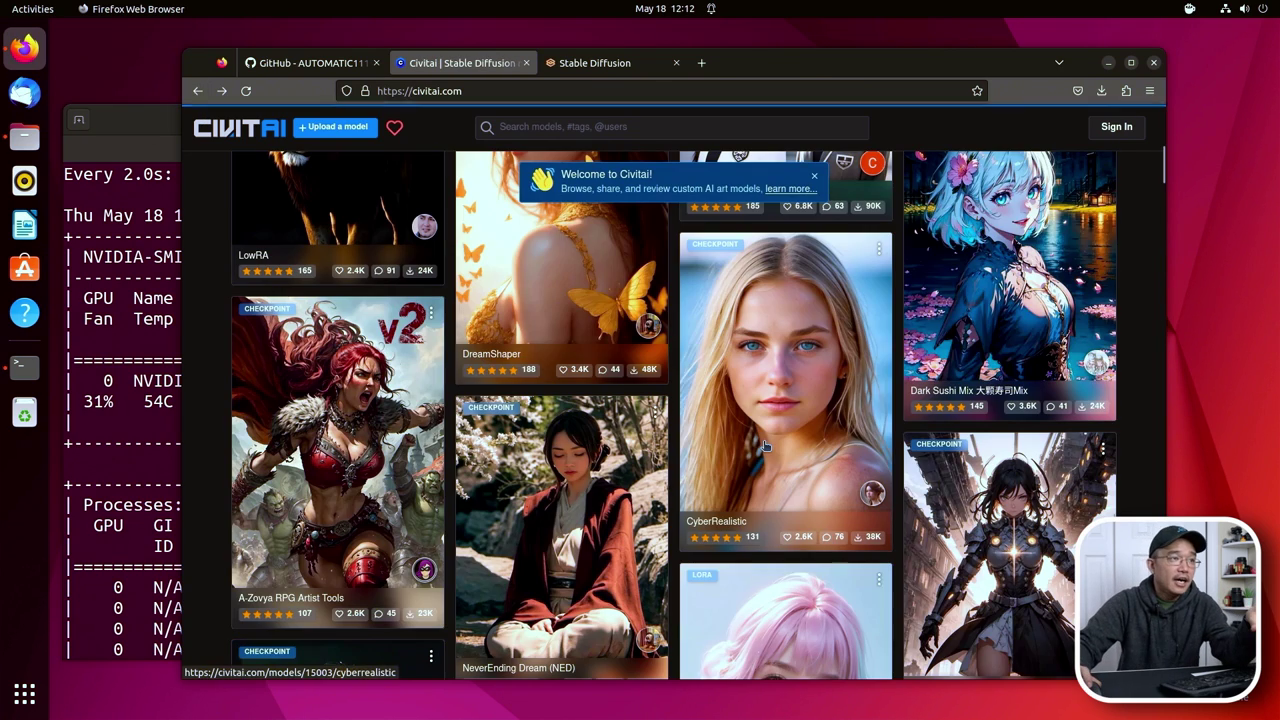
pyautogui.scroll(5, 382, 311)
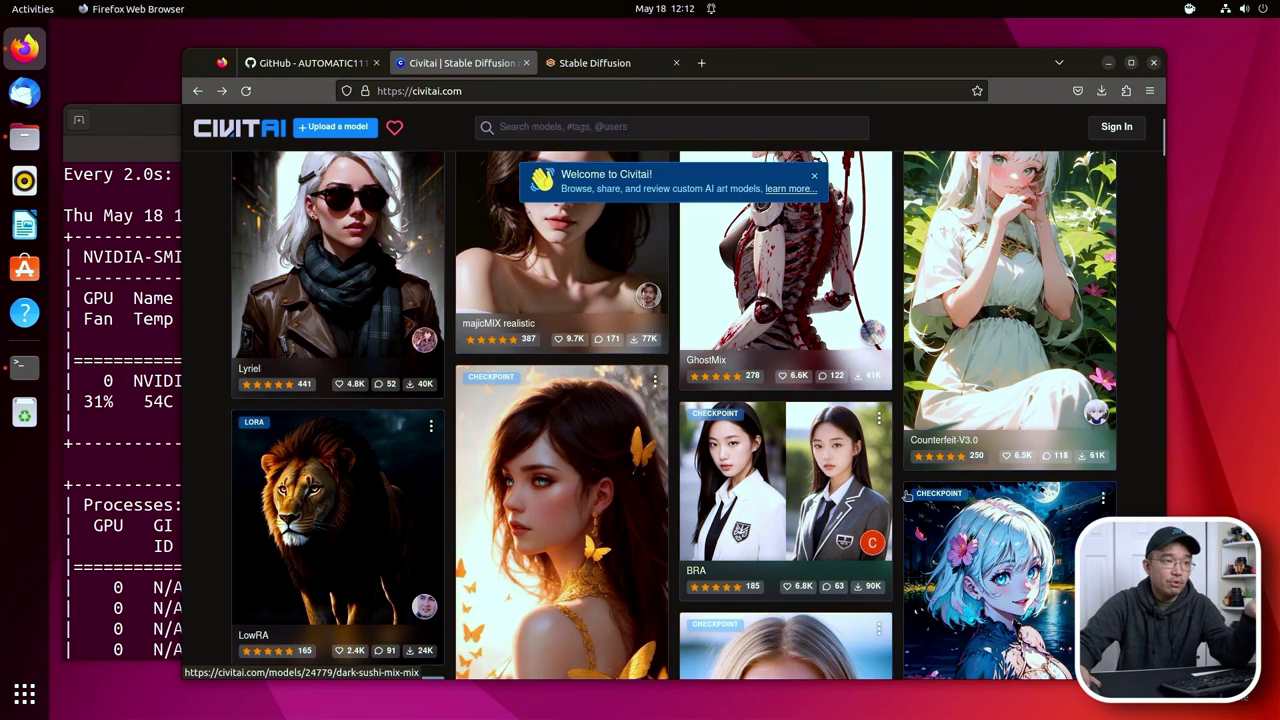
pyautogui.scroll(-5, 961, 485)
pyautogui.scroll(-5, 961, 485)
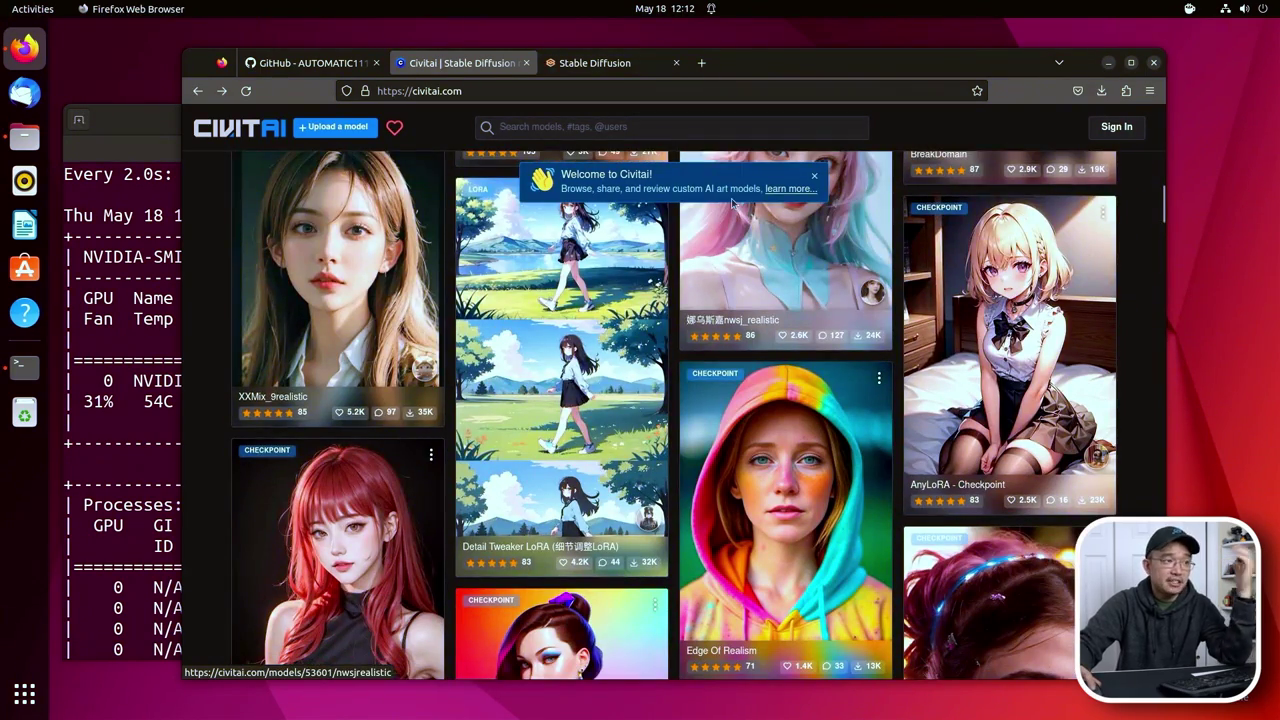
pyautogui.scroll(3, 845, 408)
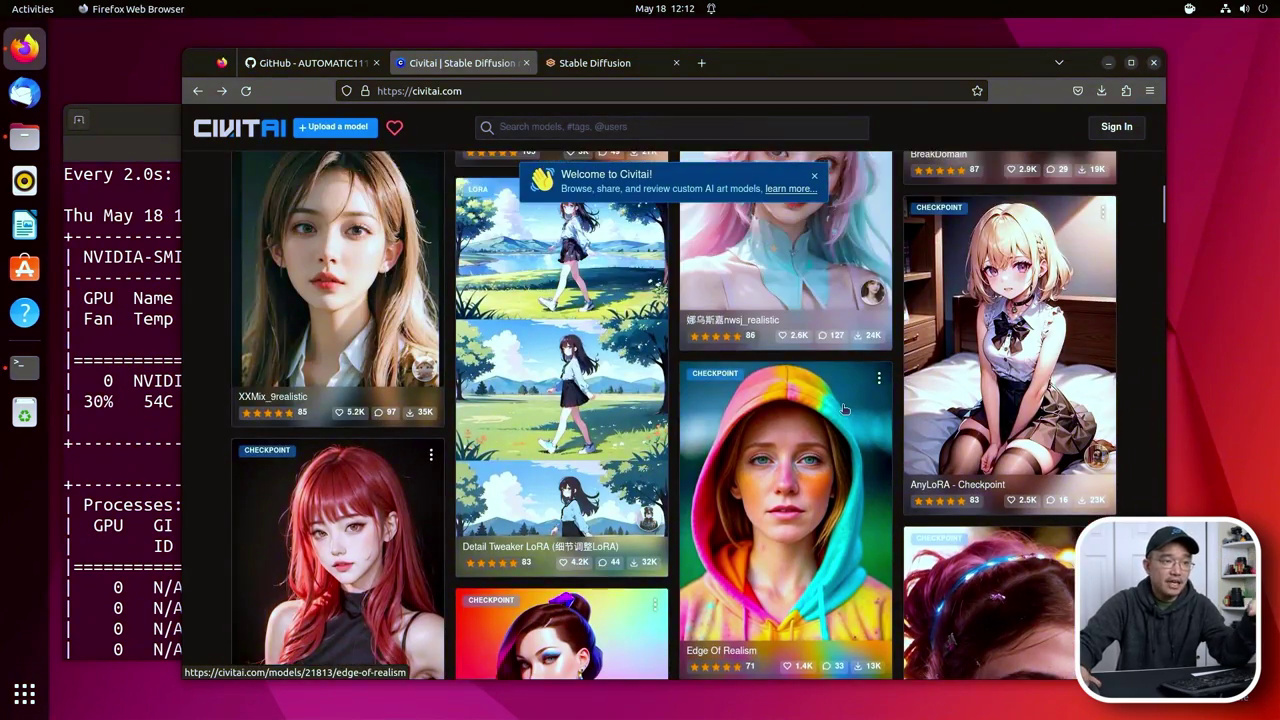
pyautogui.scroll(-2, 845, 408)
pyautogui.scroll(-3, 1085, 487)
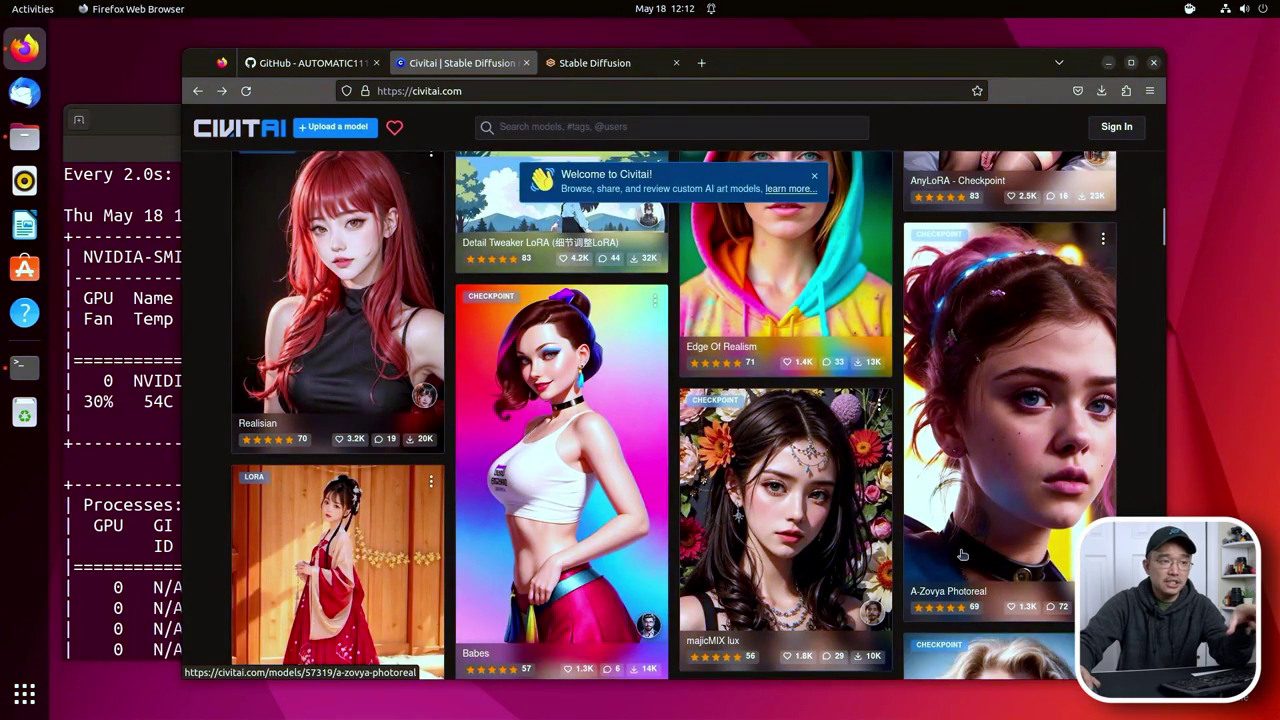
pyautogui.scroll(-10, 991, 430)
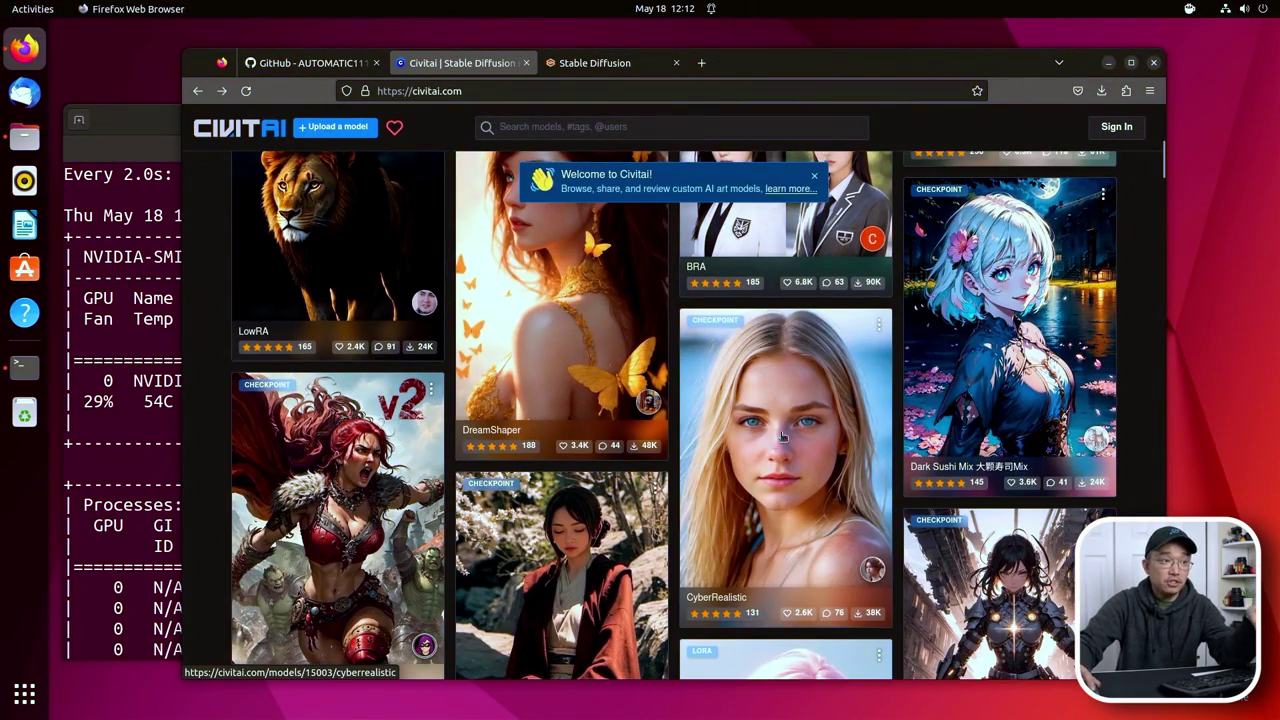
# Open CyberRealistic v3.0, check its SD 1.5 base model, and download the 1.99 GB checkpoint.
pyautogui.click(736, 381)
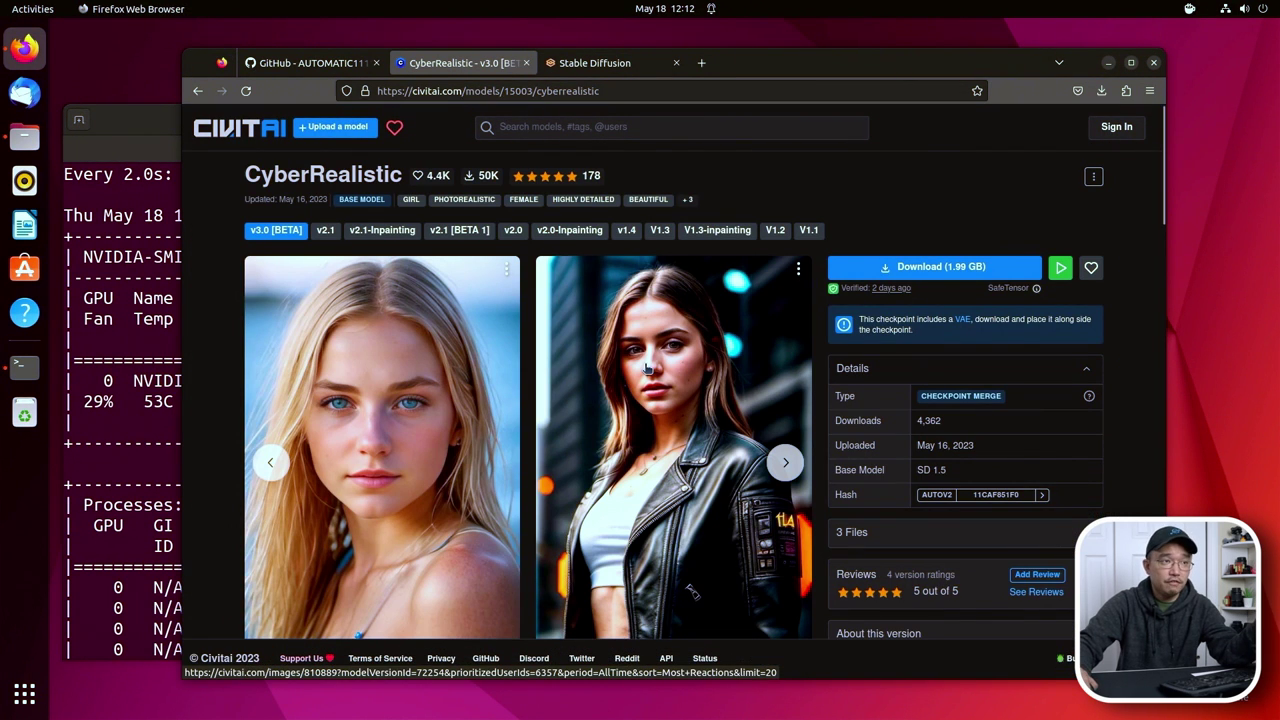
pyautogui.scroll(-5, 936, 508)
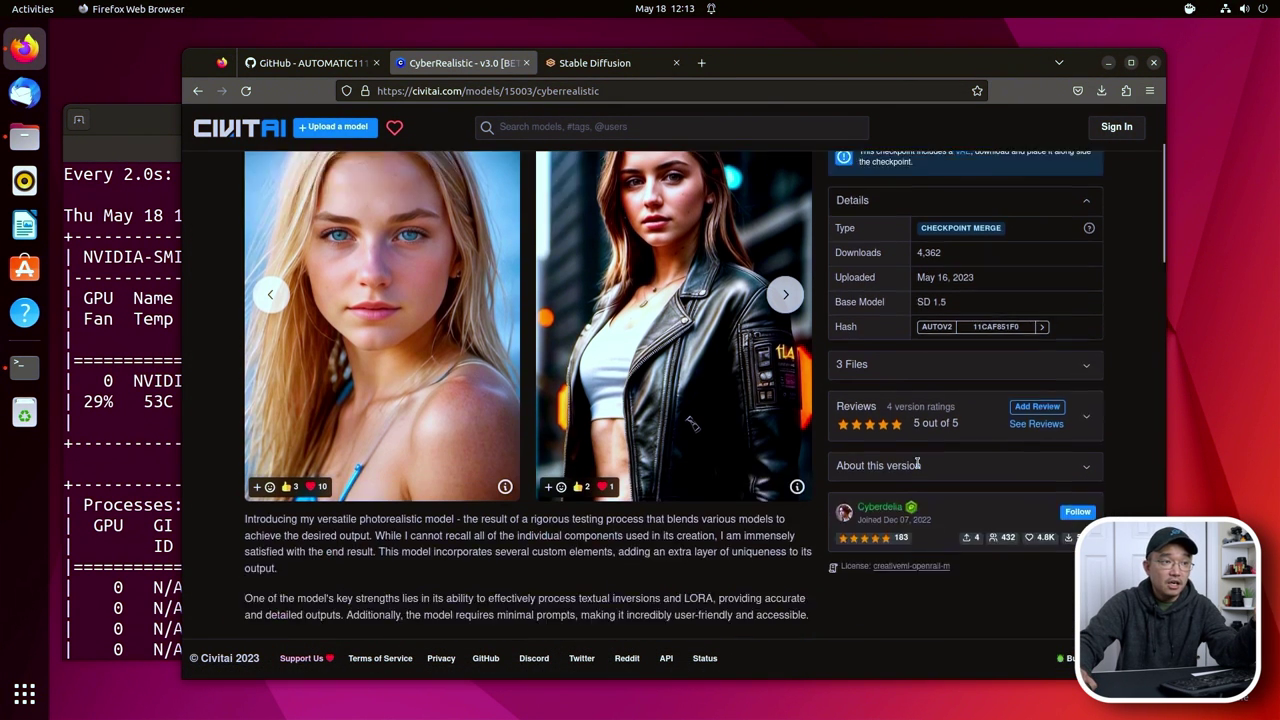
pyautogui.scroll(5, 950, 480)
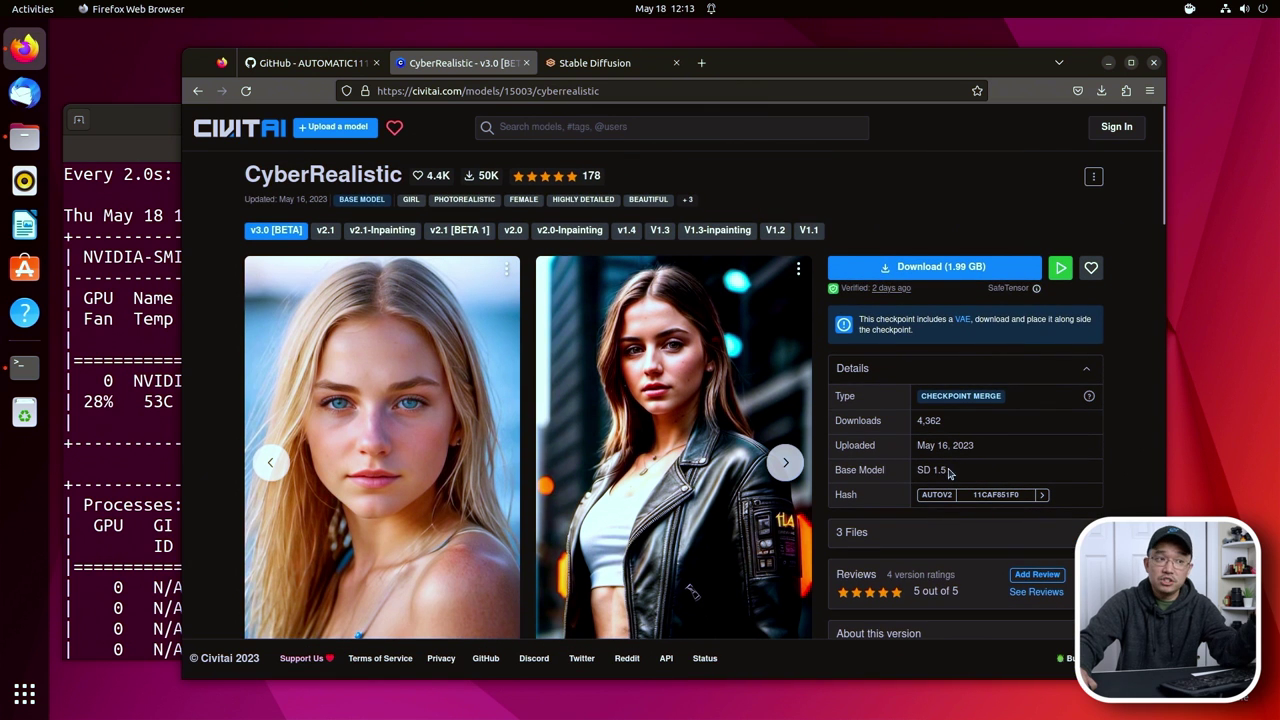
pyautogui.moveTo(956, 469); pyautogui.dragTo(904, 475)
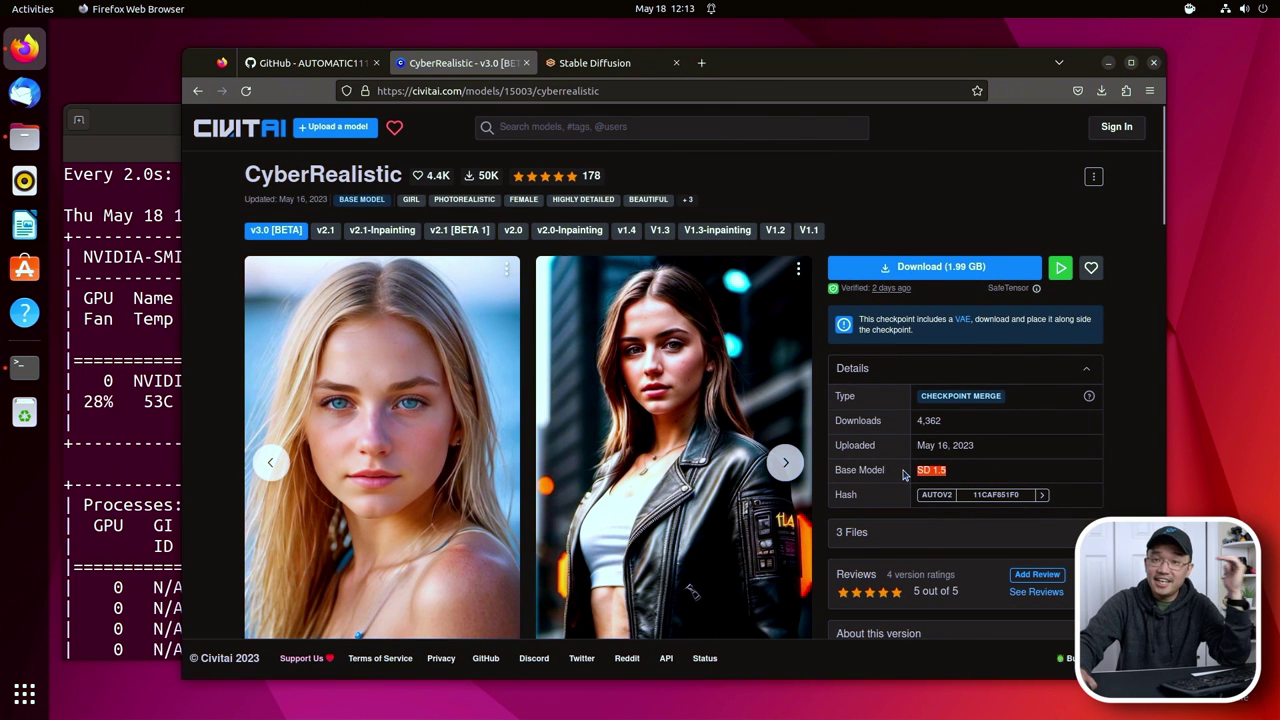
pyautogui.click(950, 271)
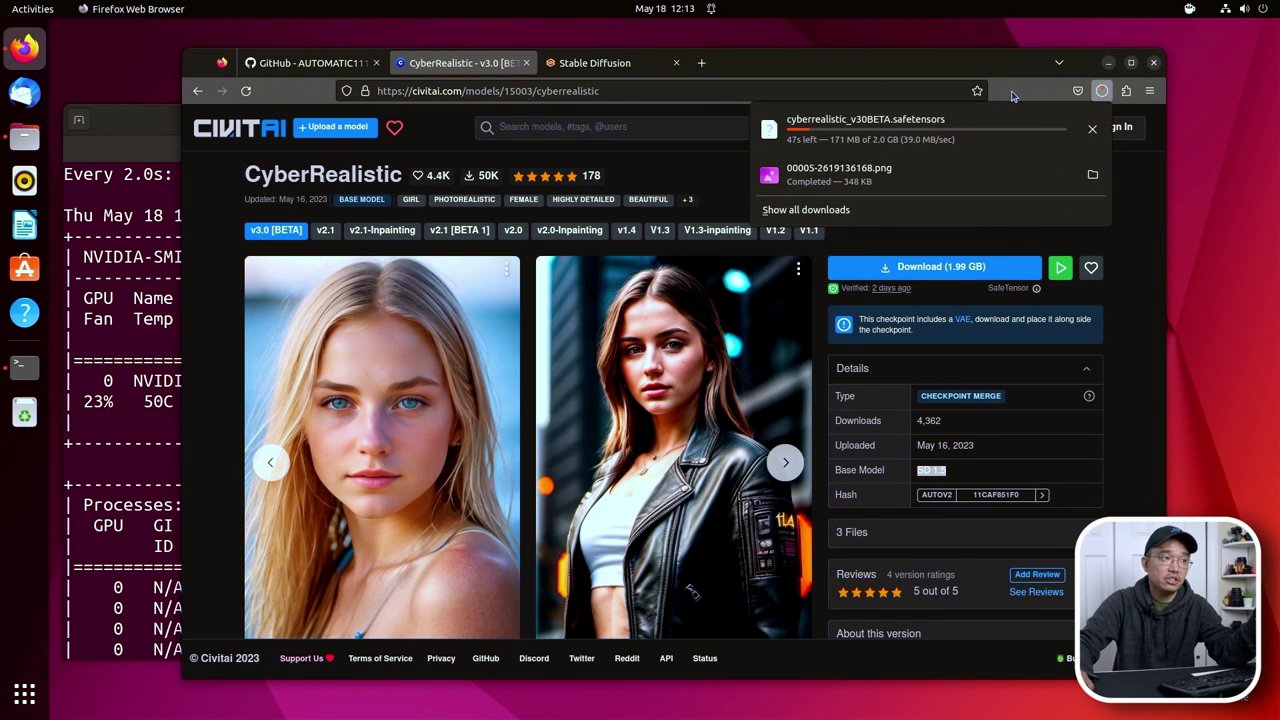
pyautogui.scroll(-2, 958, 512)
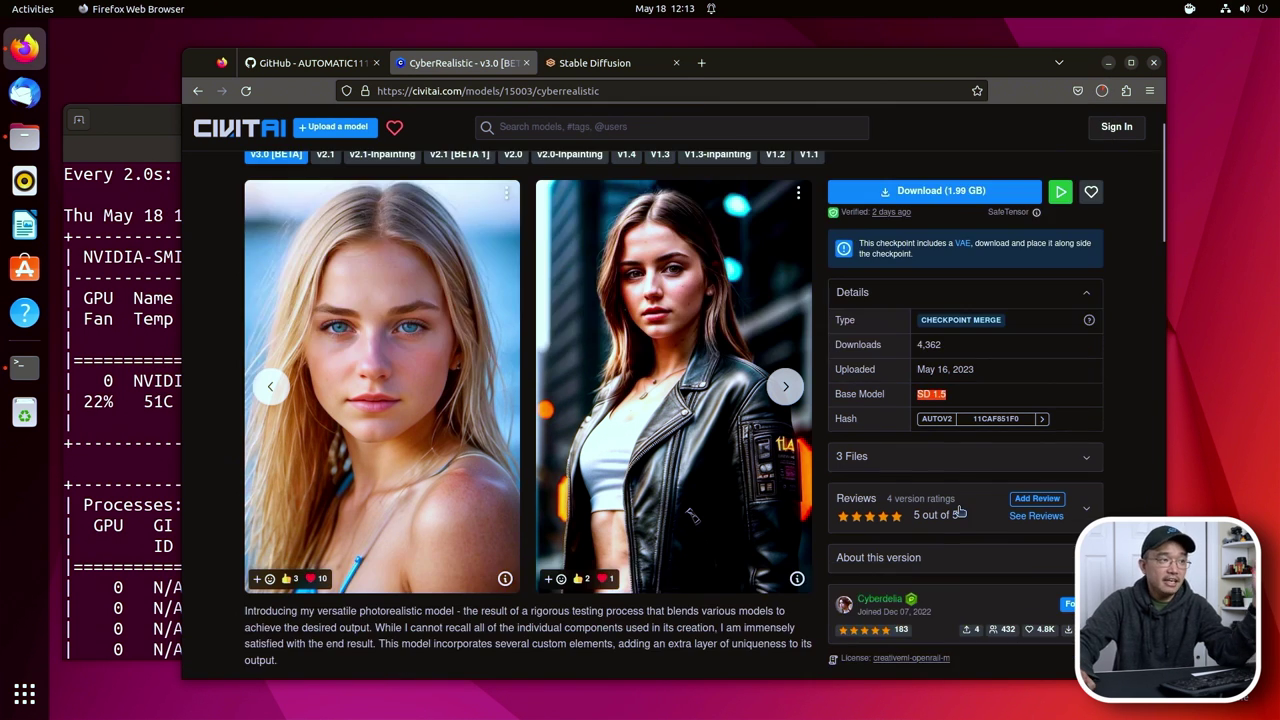
# Open the blonde portrait showcase and read its generation data, including seed 616367017.
pyautogui.click(399, 347)
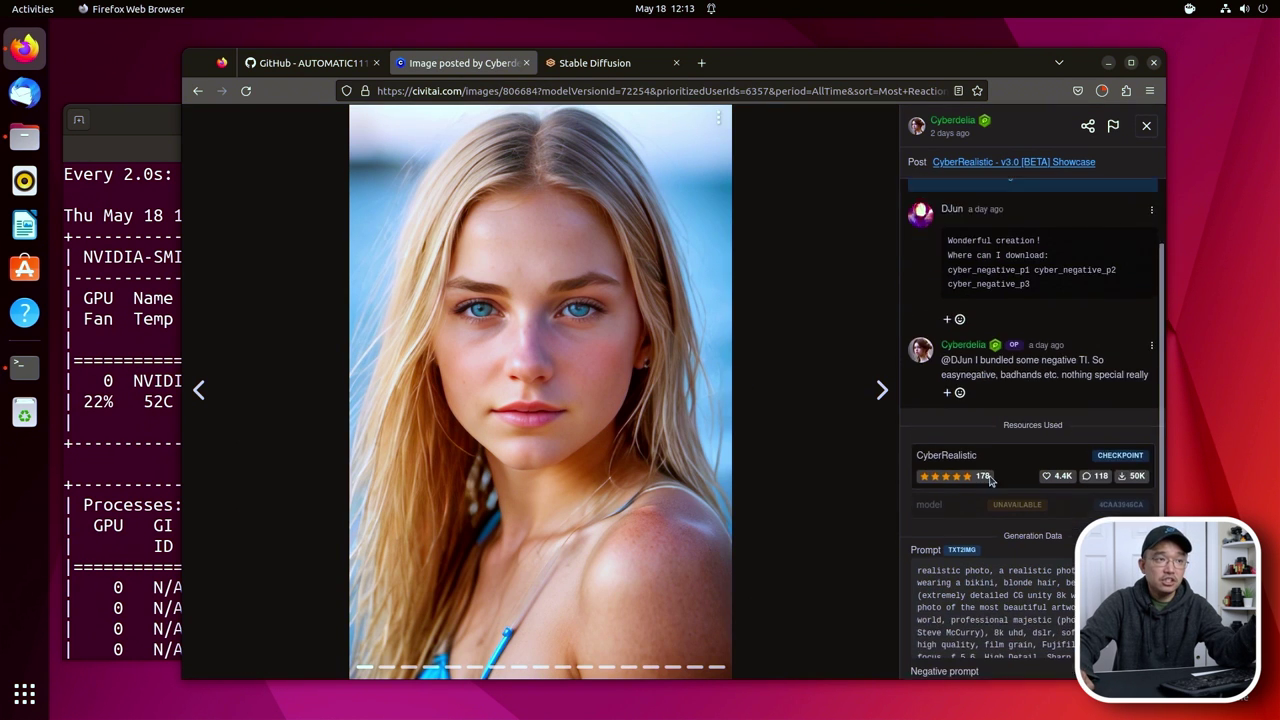
pyautogui.scroll(-4, 1010, 455)
pyautogui.moveTo(1040, 437); pyautogui.dragTo(1107, 471)
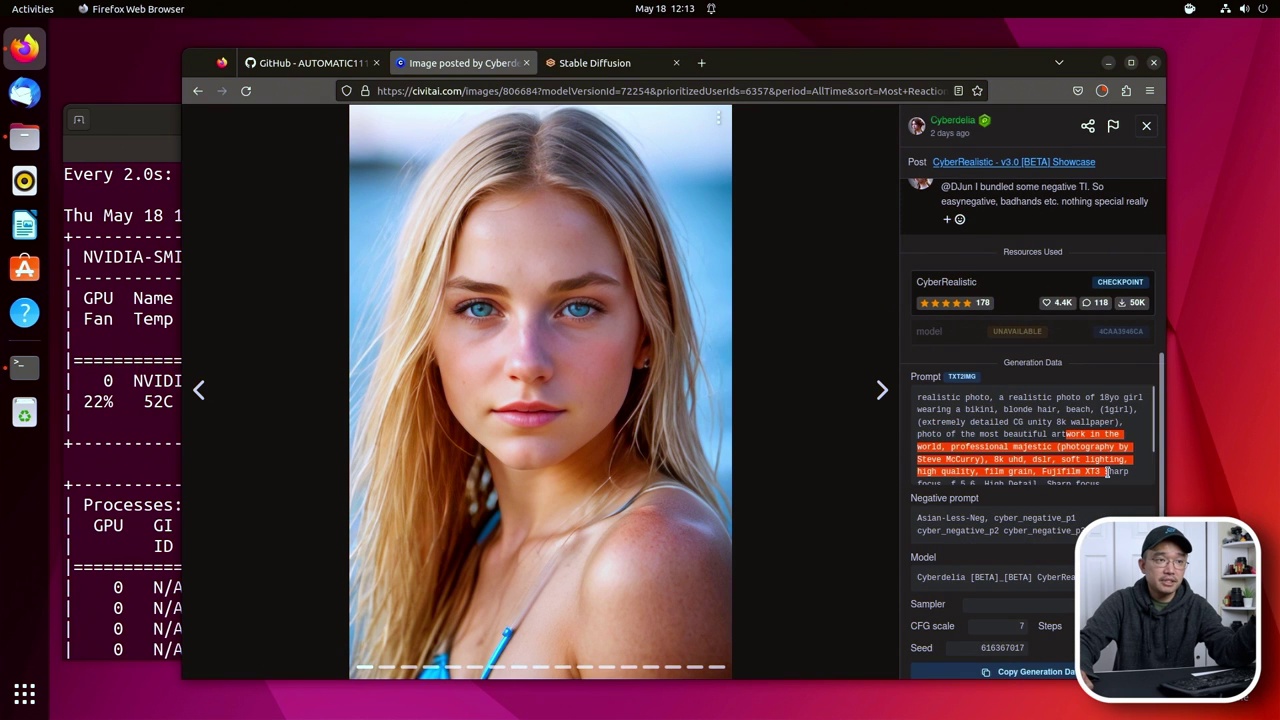
pyautogui.click(1098, 467)
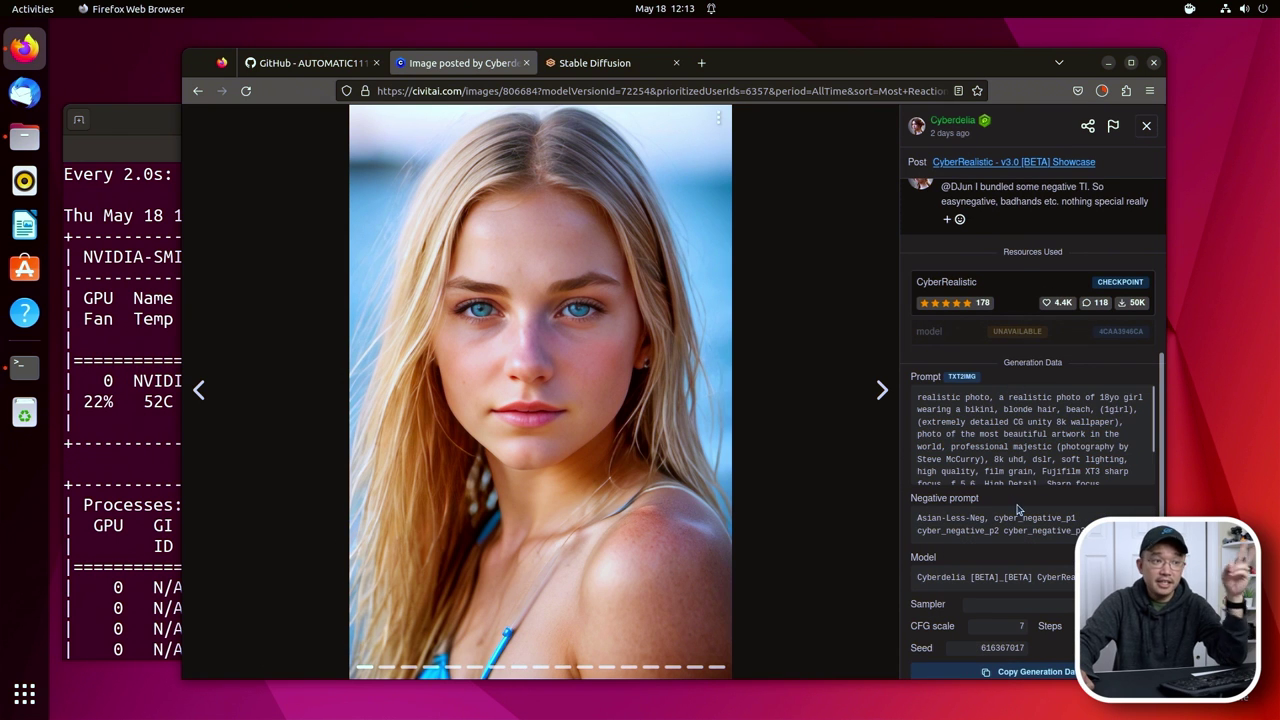
pyautogui.scroll(-1, 1015, 563)
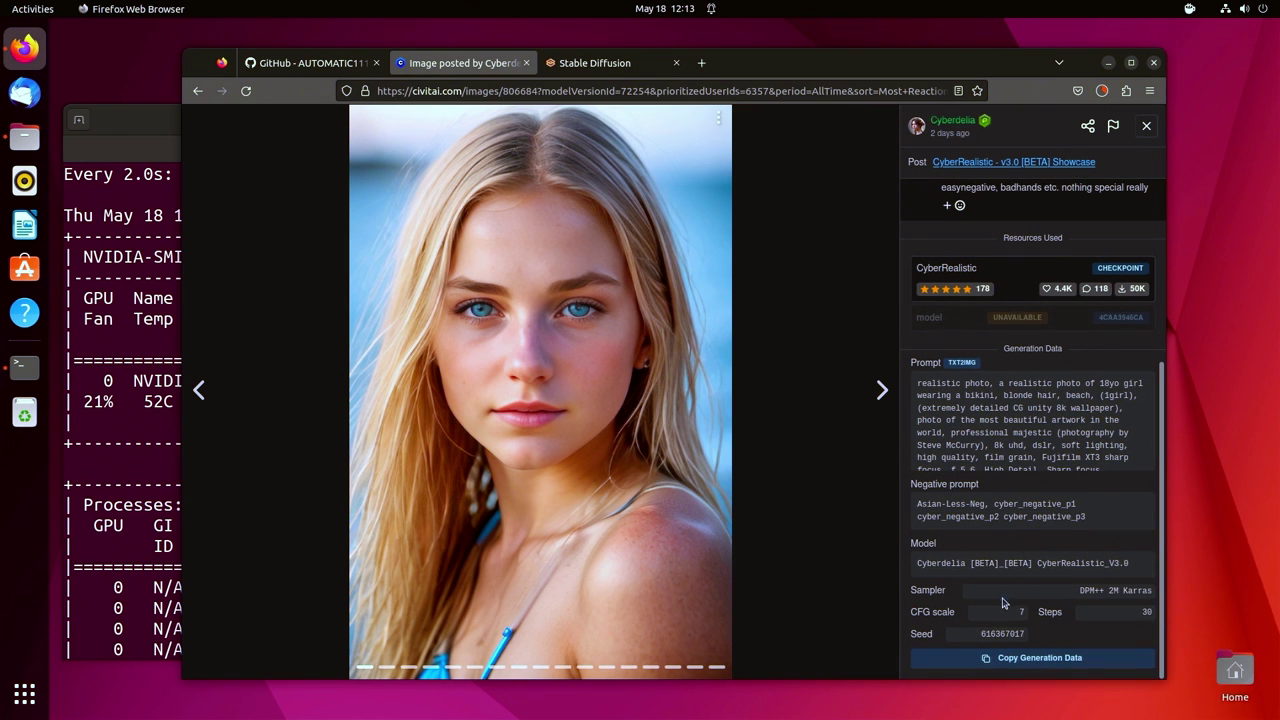
pyautogui.moveTo(977, 632); pyautogui.dragTo(1017, 635)
pyautogui.click(1006, 618)
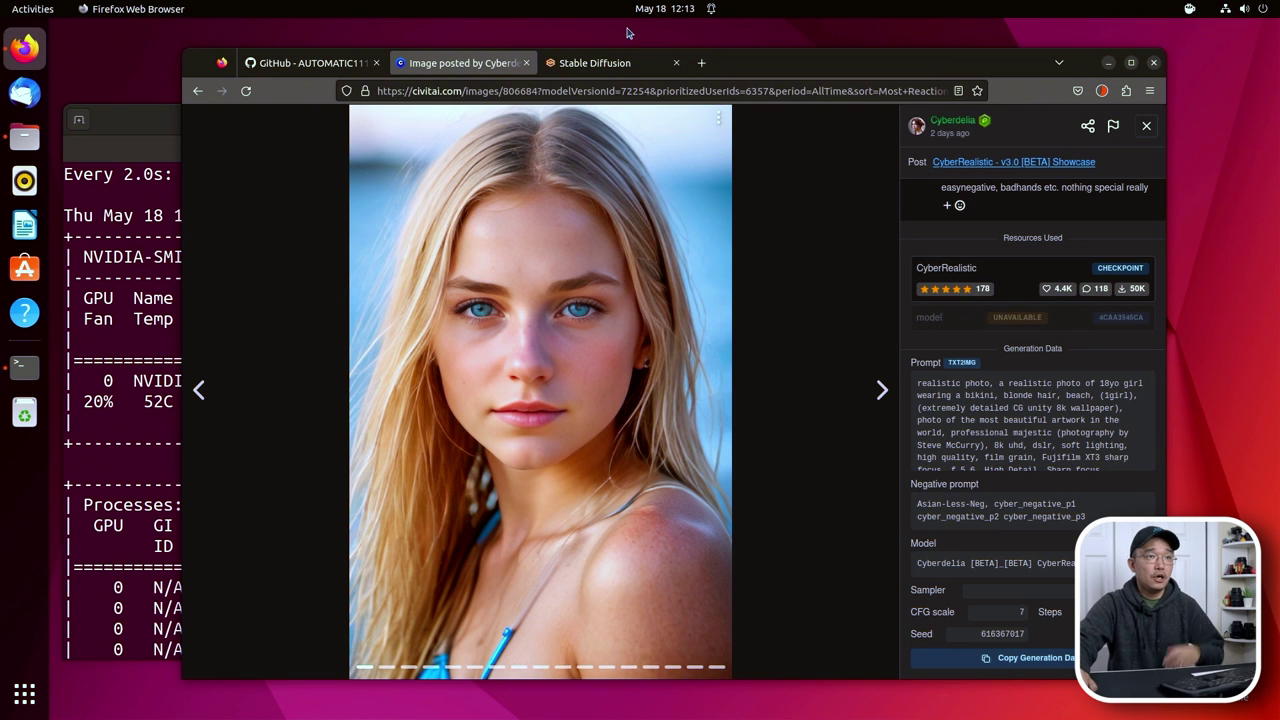
pyautogui.click(1101, 97)
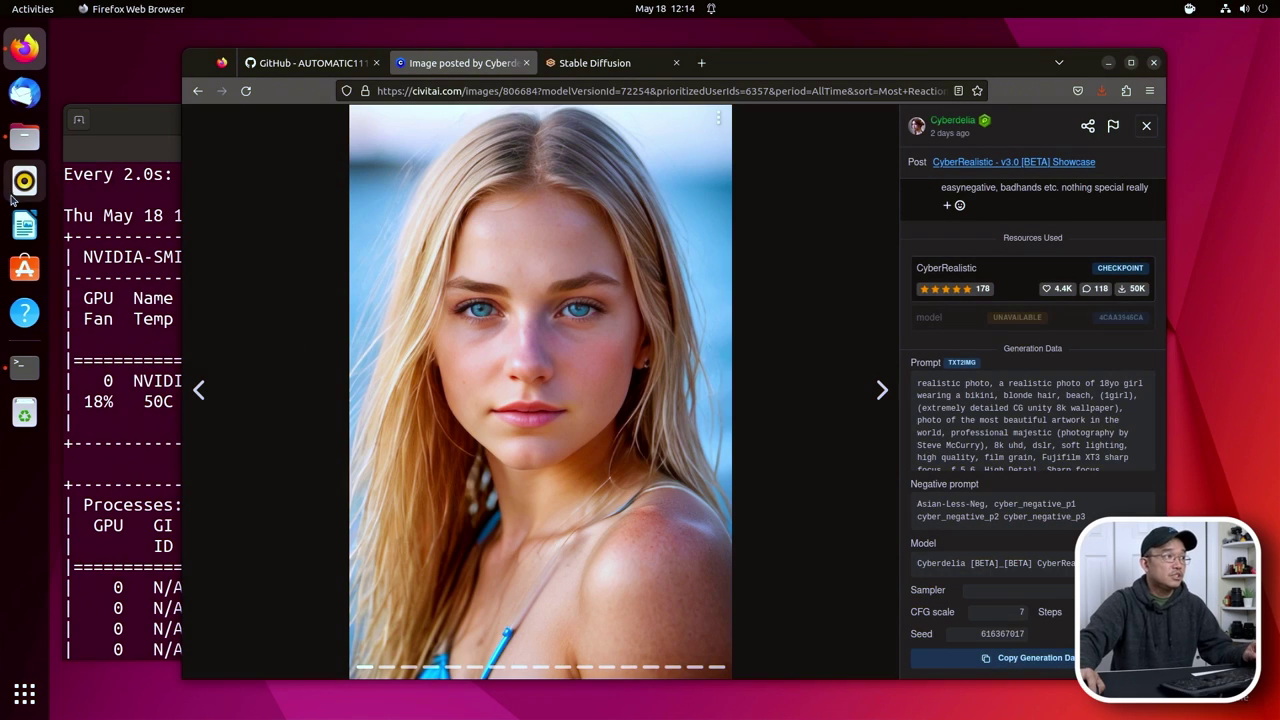
# Copy cyberrealistic_v30BETA.safetensors from the Downloads folder in Files.
pyautogui.click(24, 136)
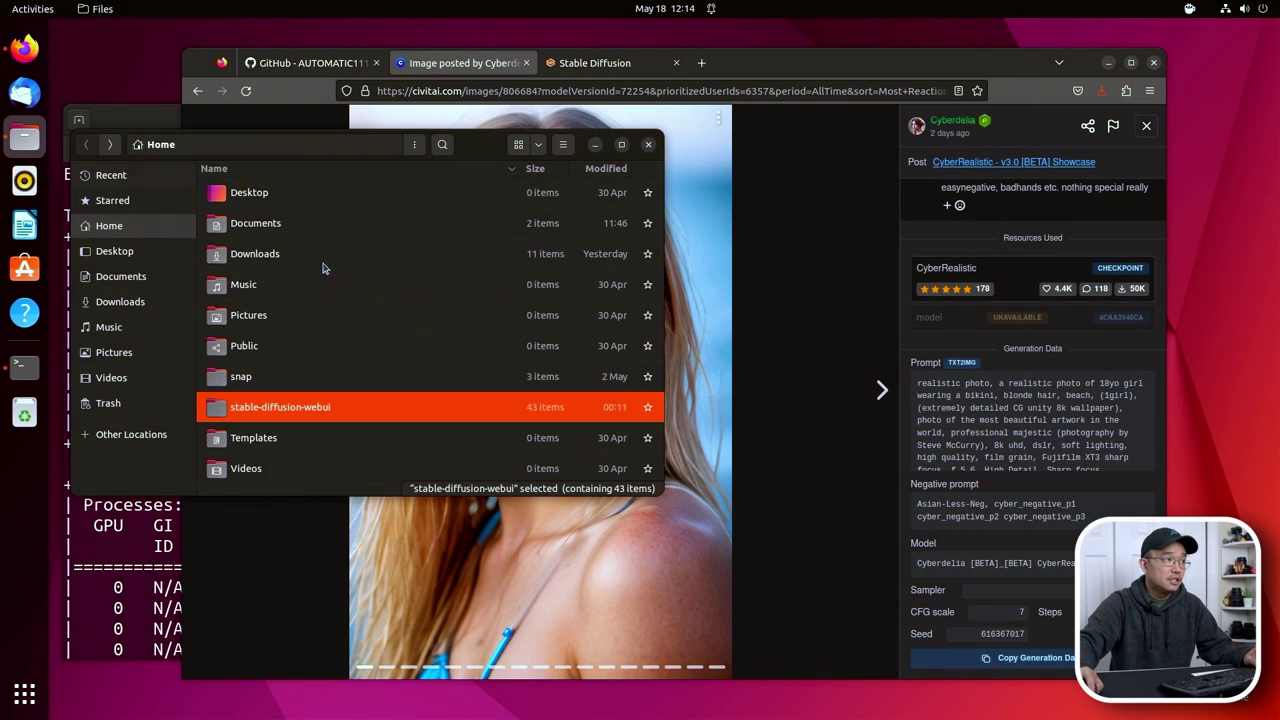
pyautogui.click(128, 301)
pyautogui.click(331, 418)
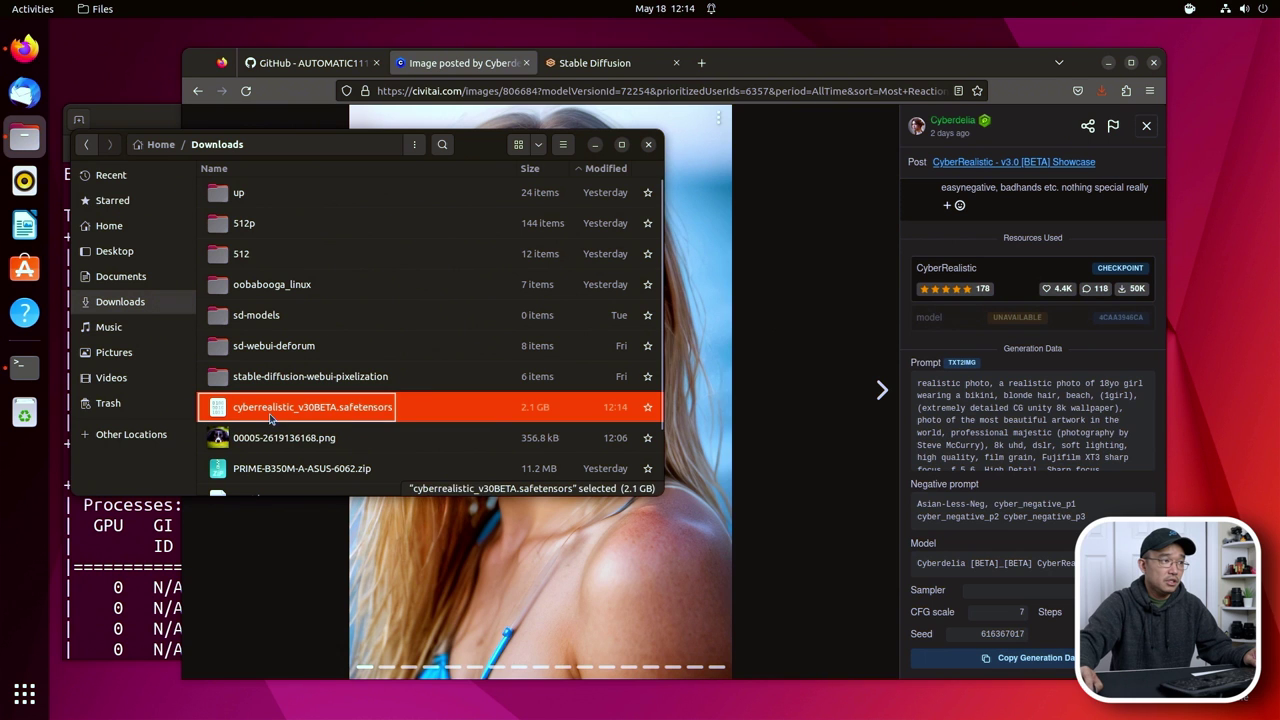
pyautogui.rightClick(292, 415)
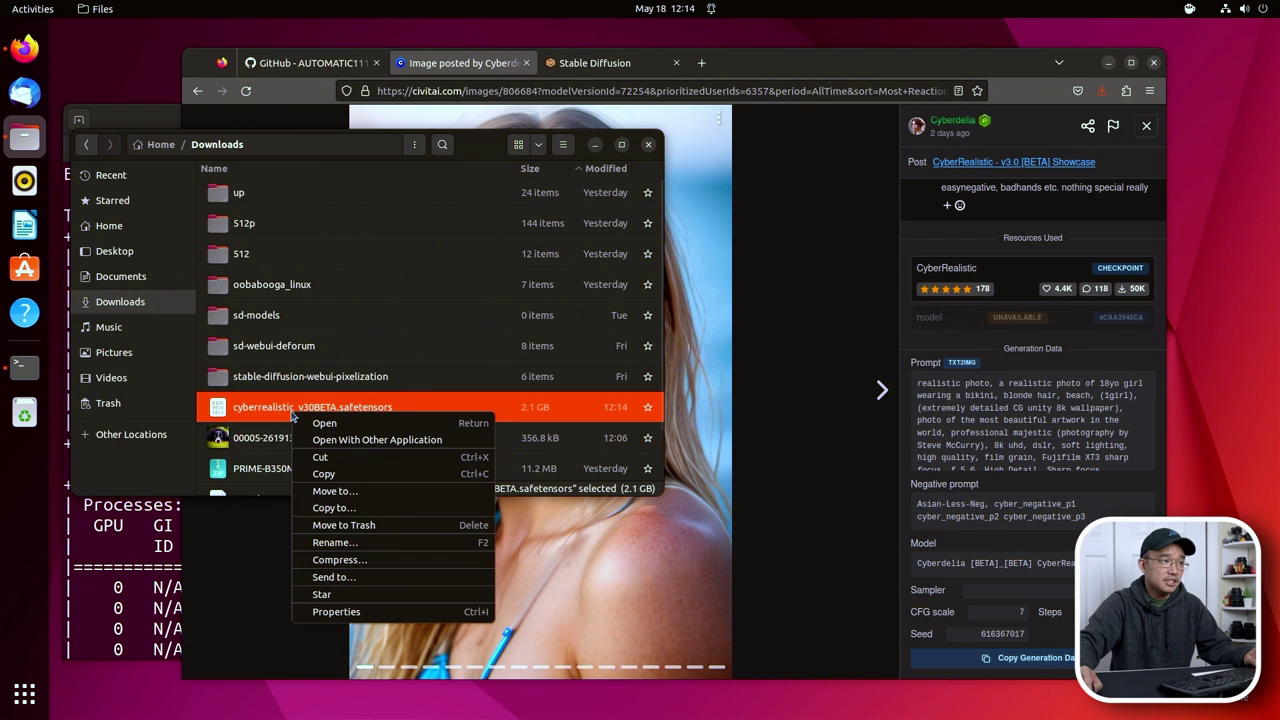
pyautogui.click(349, 474)
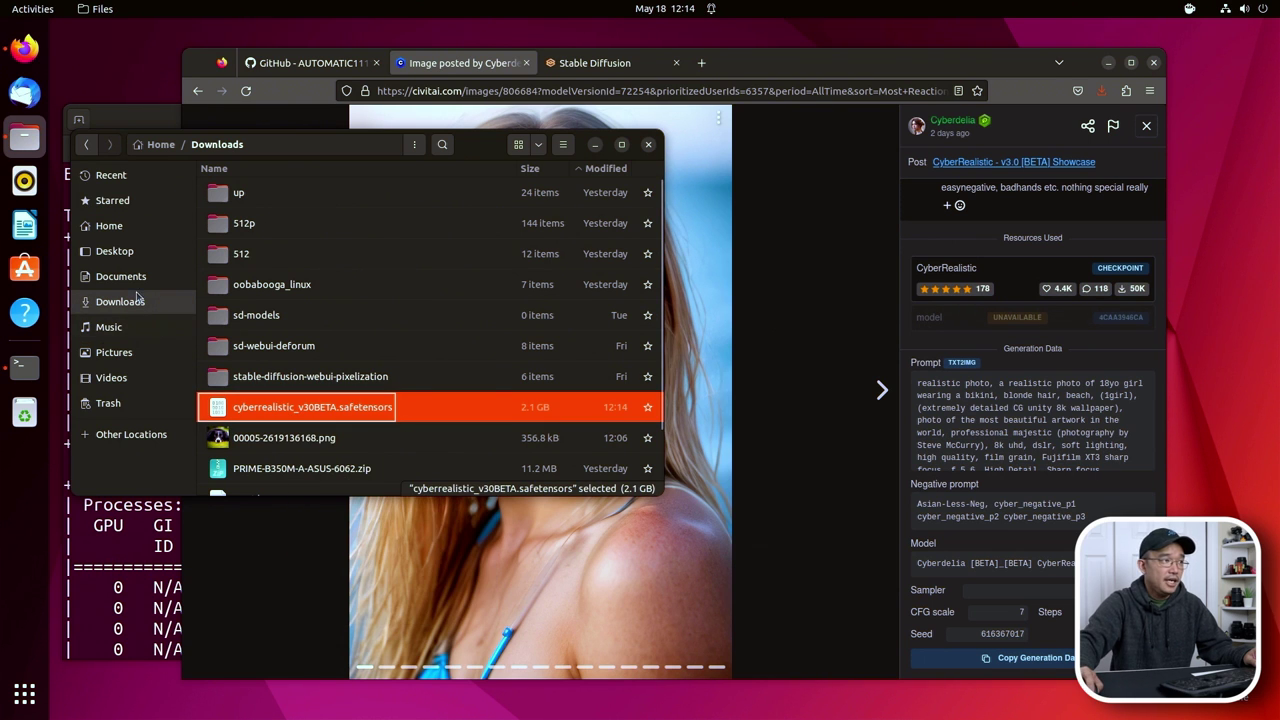
# Put the checkpoint into stable-diffusion-webui/models/Stable-diffusion and return to the web UI.
pyautogui.click(109, 226)
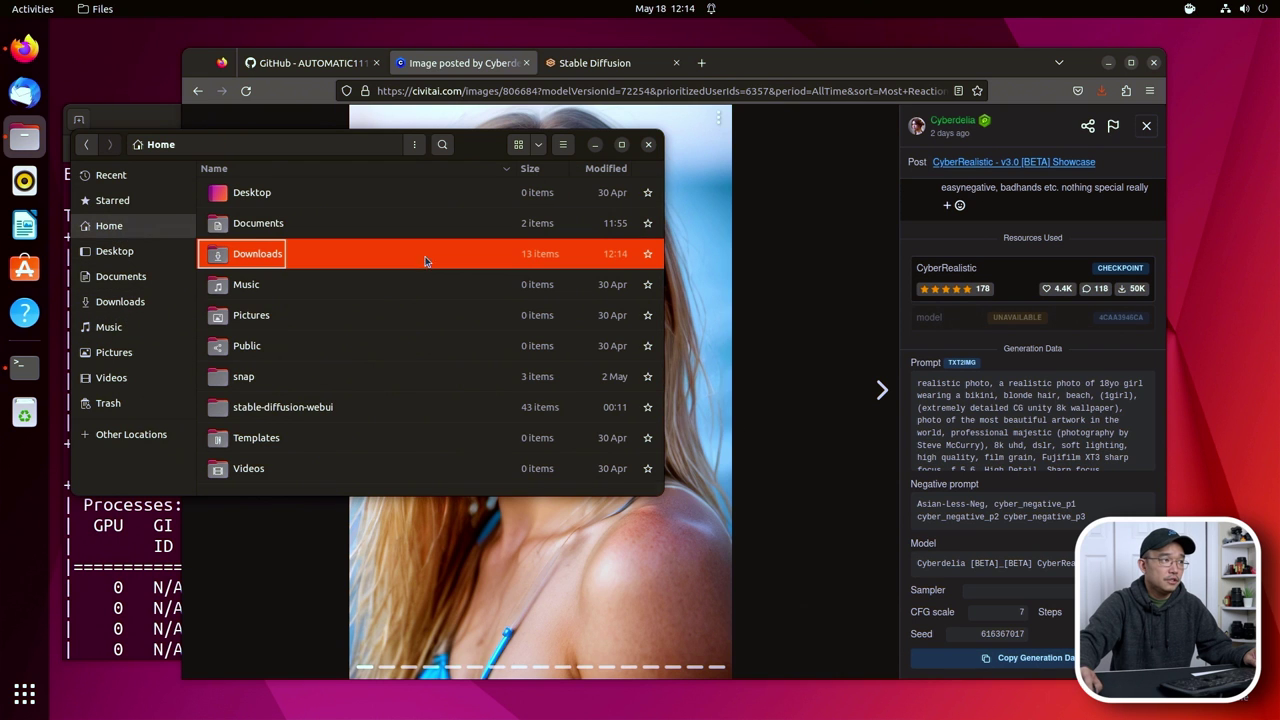
pyautogui.doubleClick(262, 410)
pyautogui.scroll(-3, 260, 380)
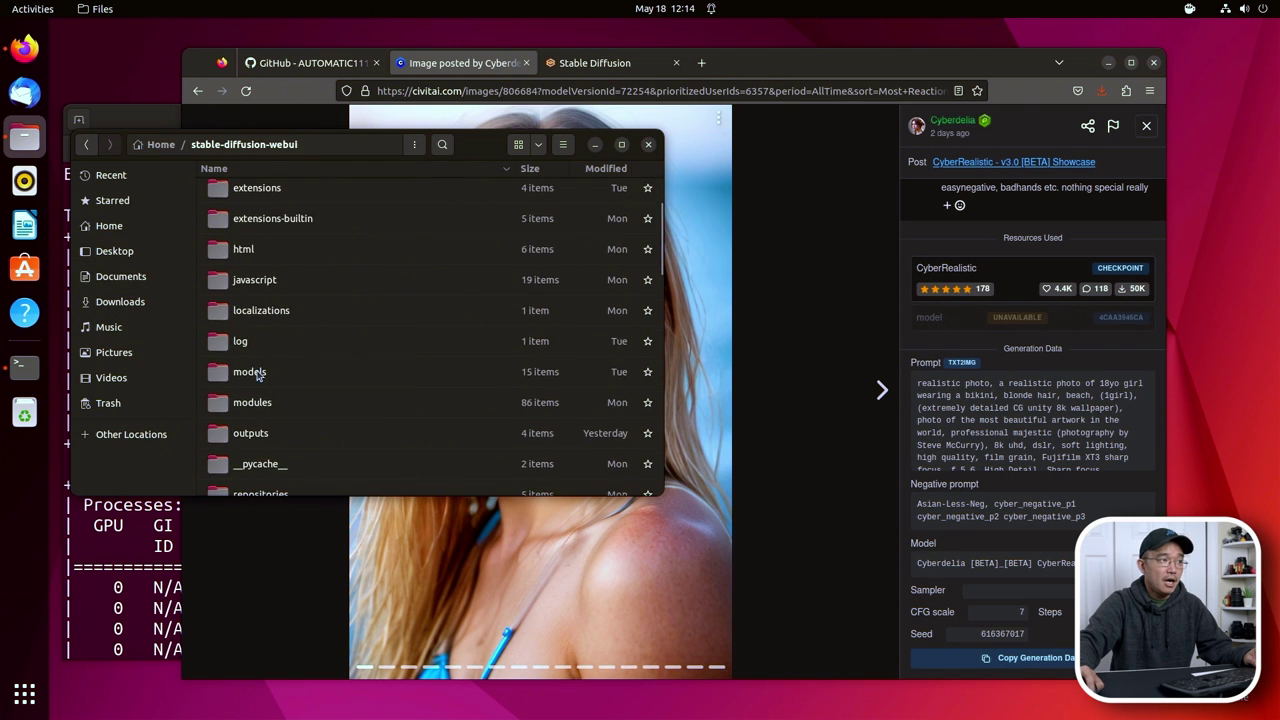
pyautogui.doubleClick(250, 372)
pyautogui.scroll(-2, 306, 349)
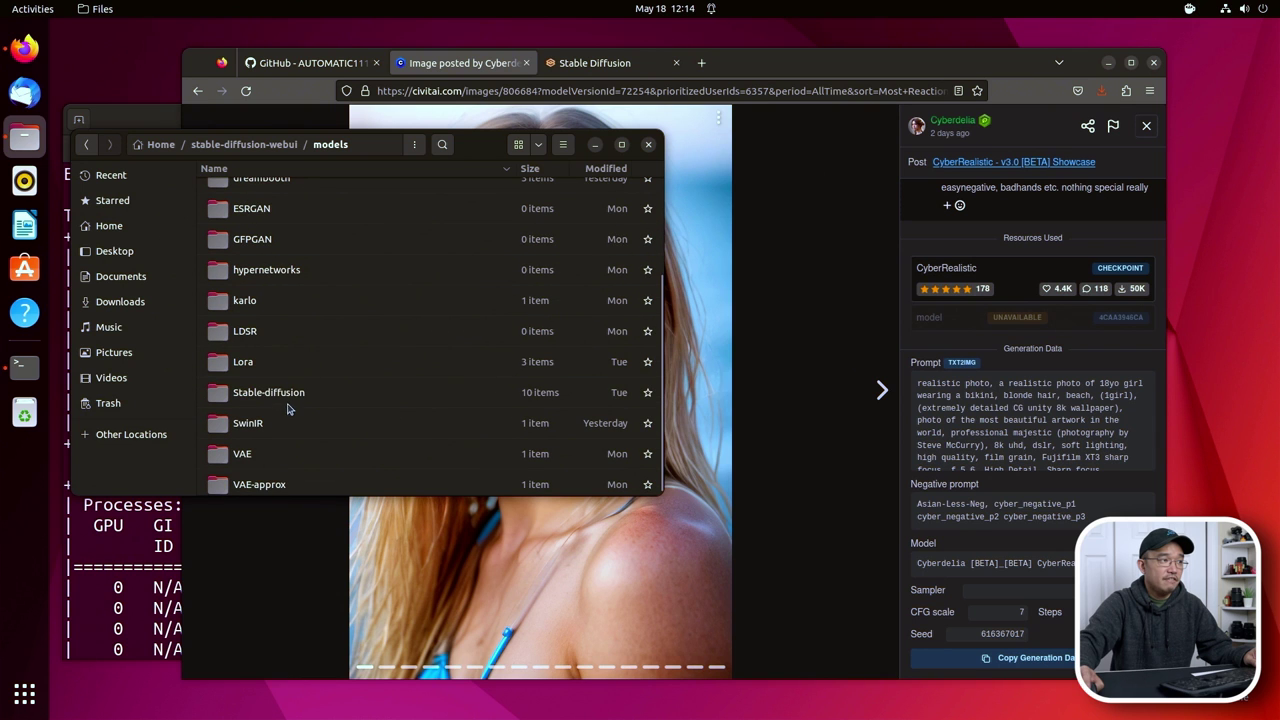
pyautogui.click(295, 396)
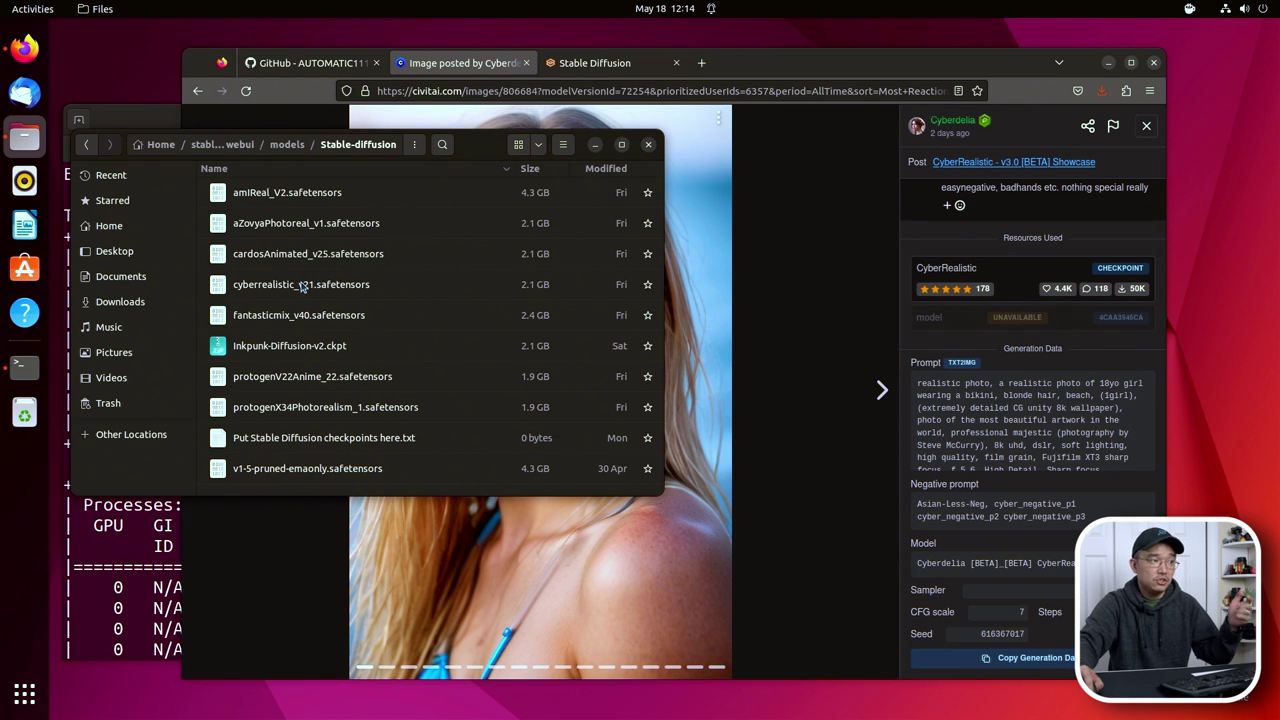
pyautogui.click(404, 283)
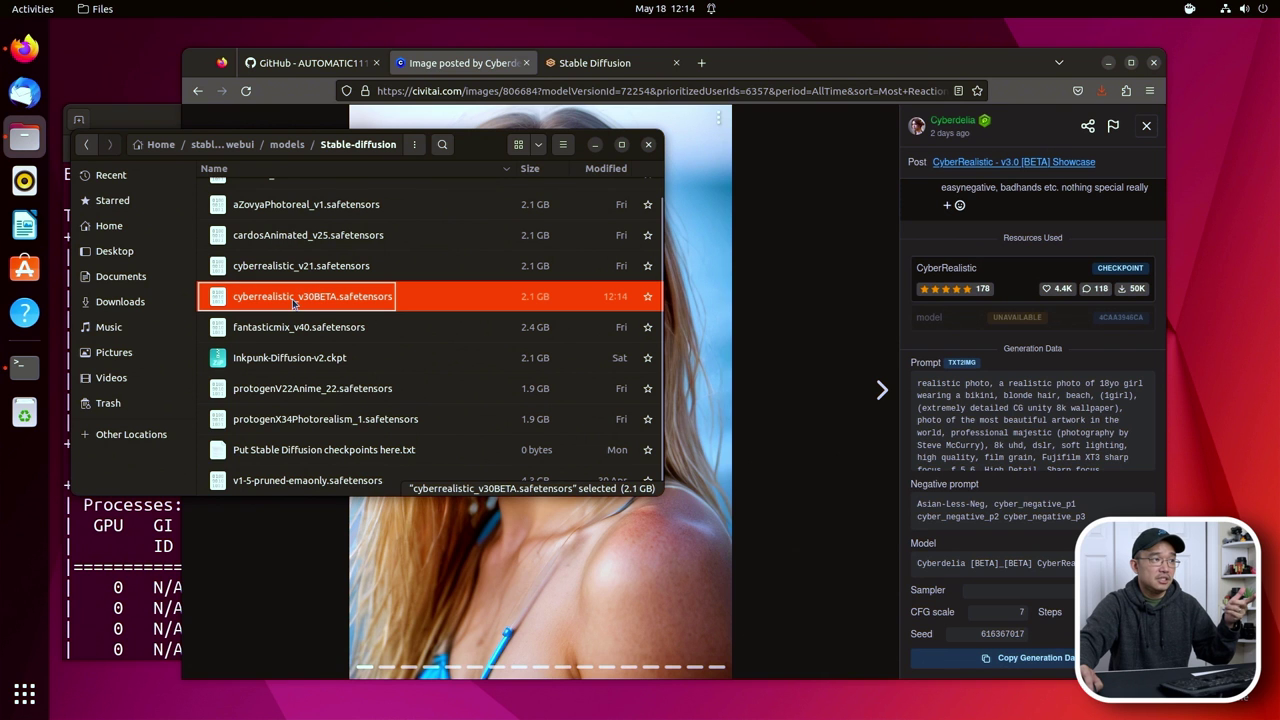
pyautogui.click(595, 62)
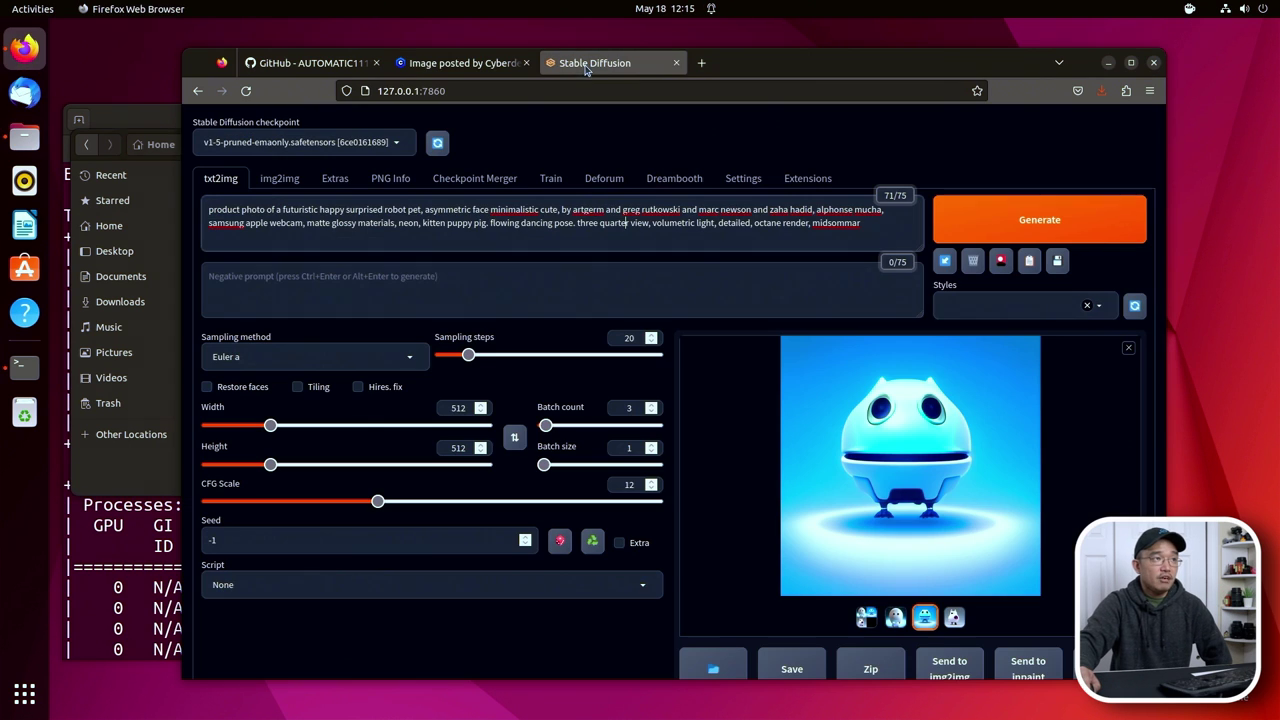
# Refresh the checkpoint list and load cyberrealistic_v30BETA.safetensors.
pyautogui.click(437, 145)
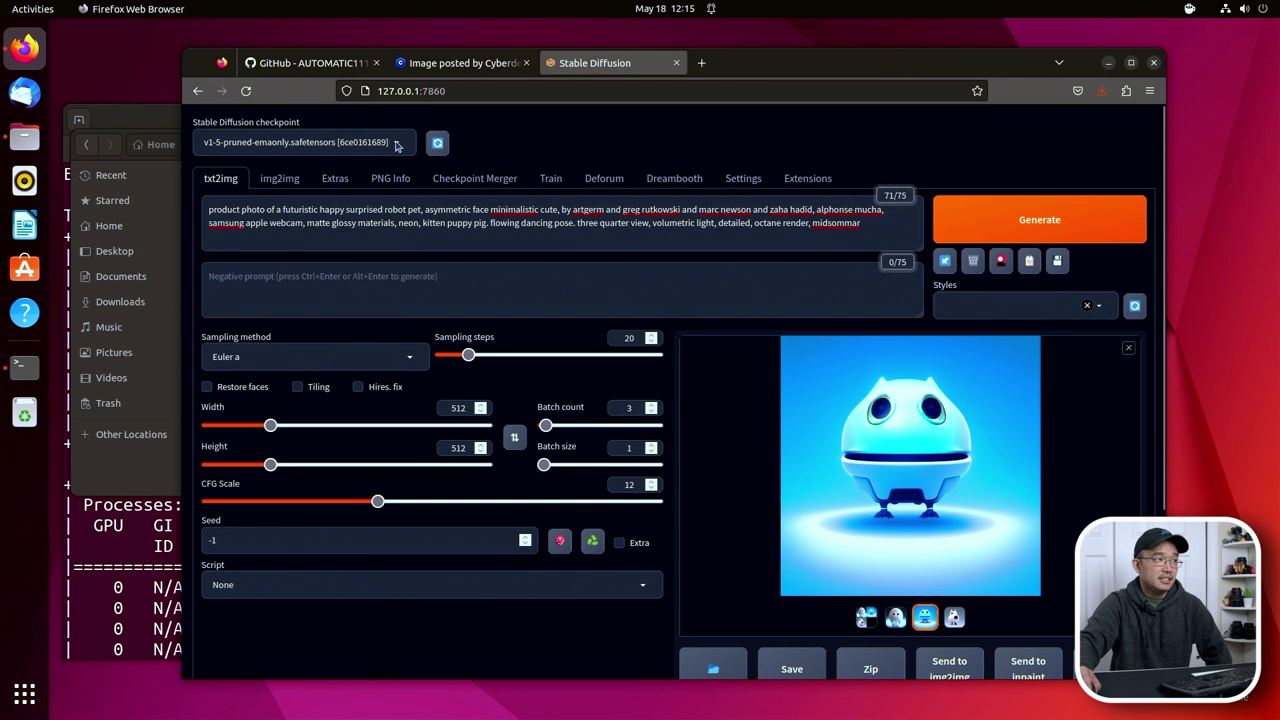
pyautogui.click(393, 147)
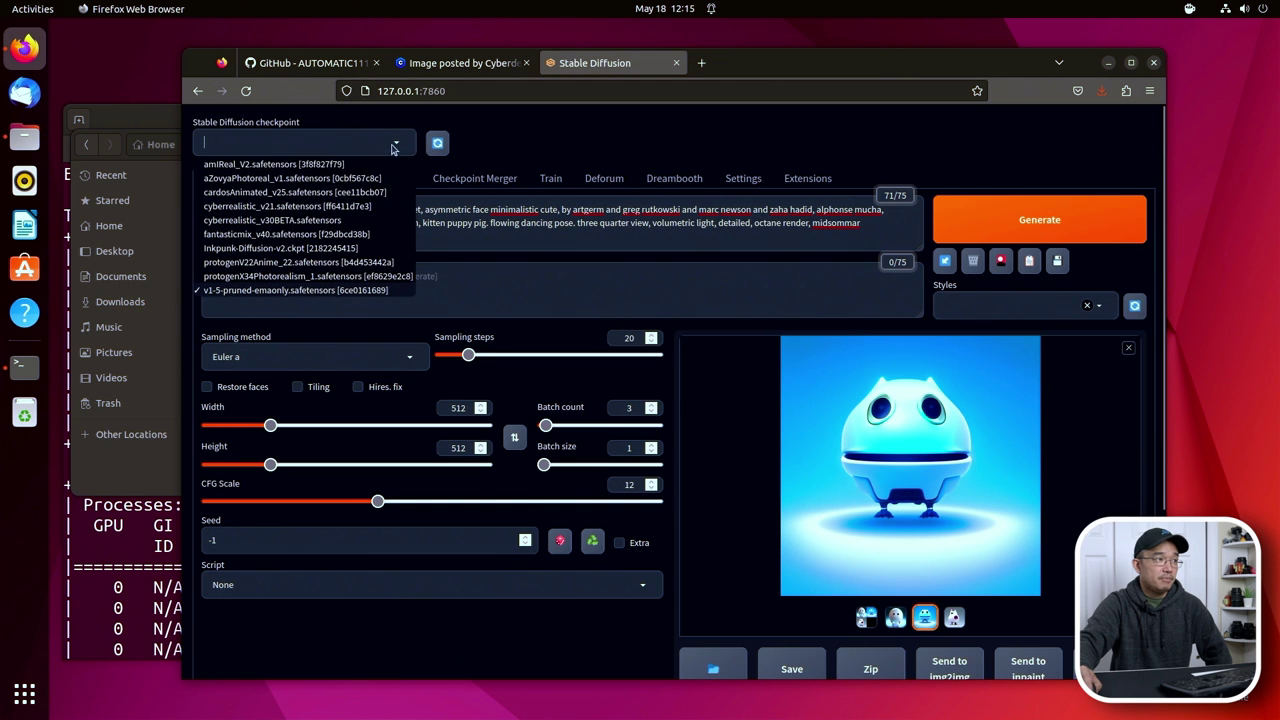
pyautogui.click(268, 220)
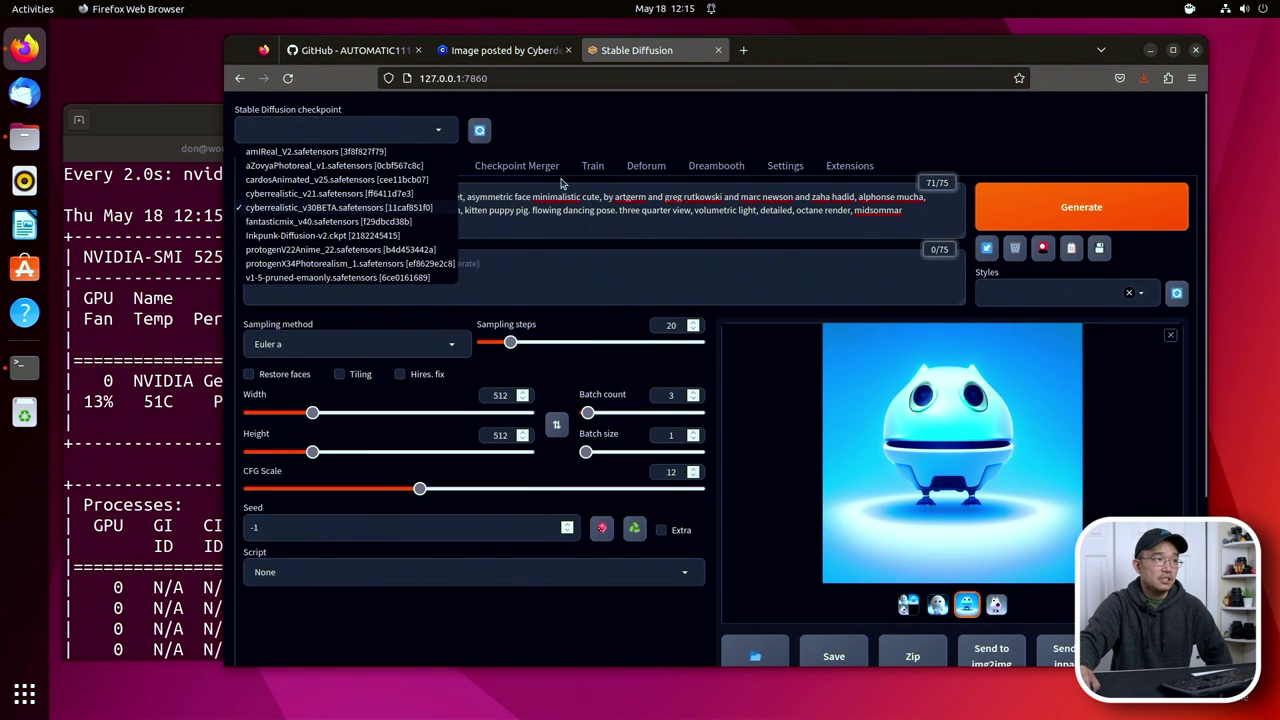
pyautogui.click(505, 50)
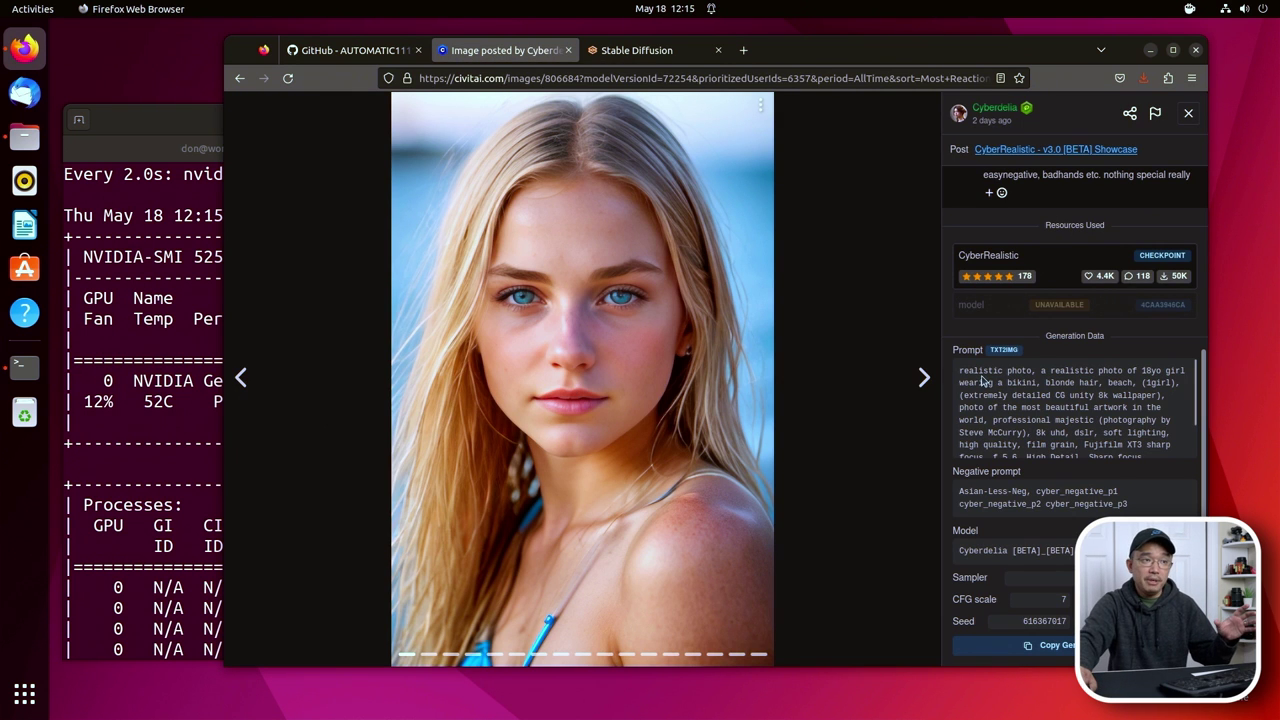
# Replace the robot-pet prompt with the Civitai showcase's realistic-photo prompt.
pyautogui.moveTo(960, 370); pyautogui.dragTo(1153, 448)
pyautogui.hotkey('ctrl', 'c')
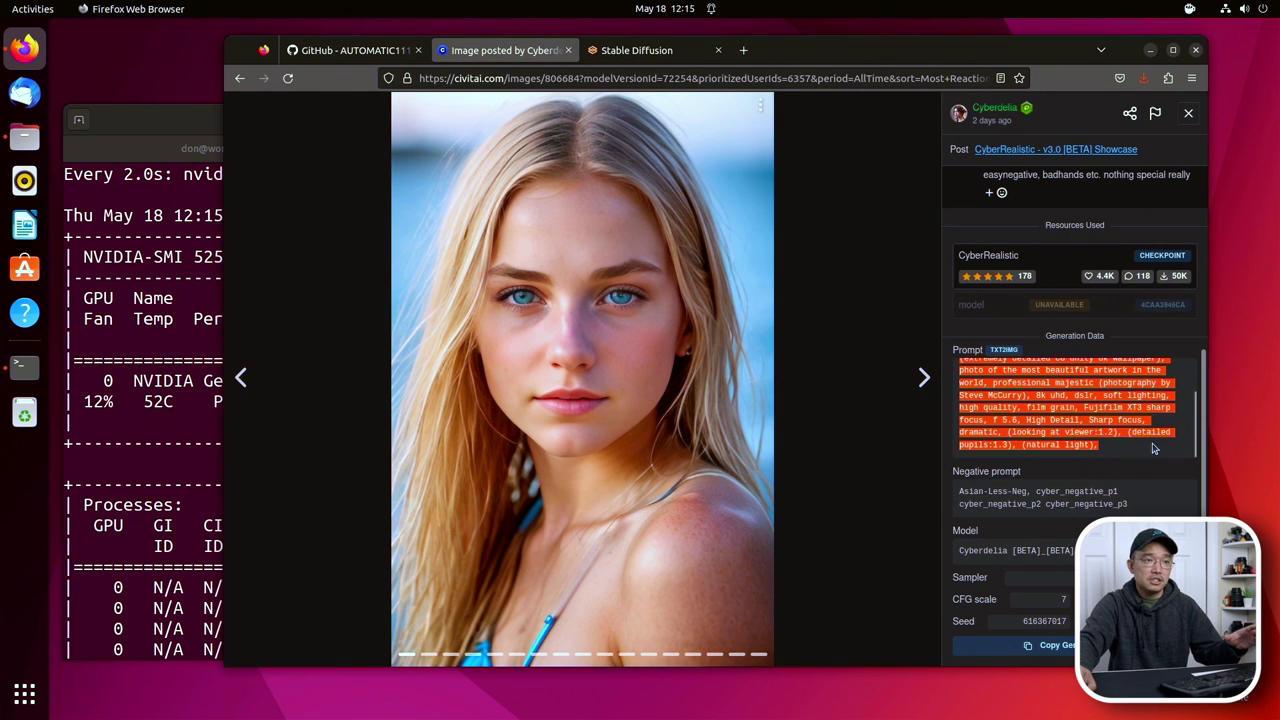
pyautogui.click(630, 50)
pyautogui.click(497, 212)
pyautogui.hotkey('ctrl', 'a')
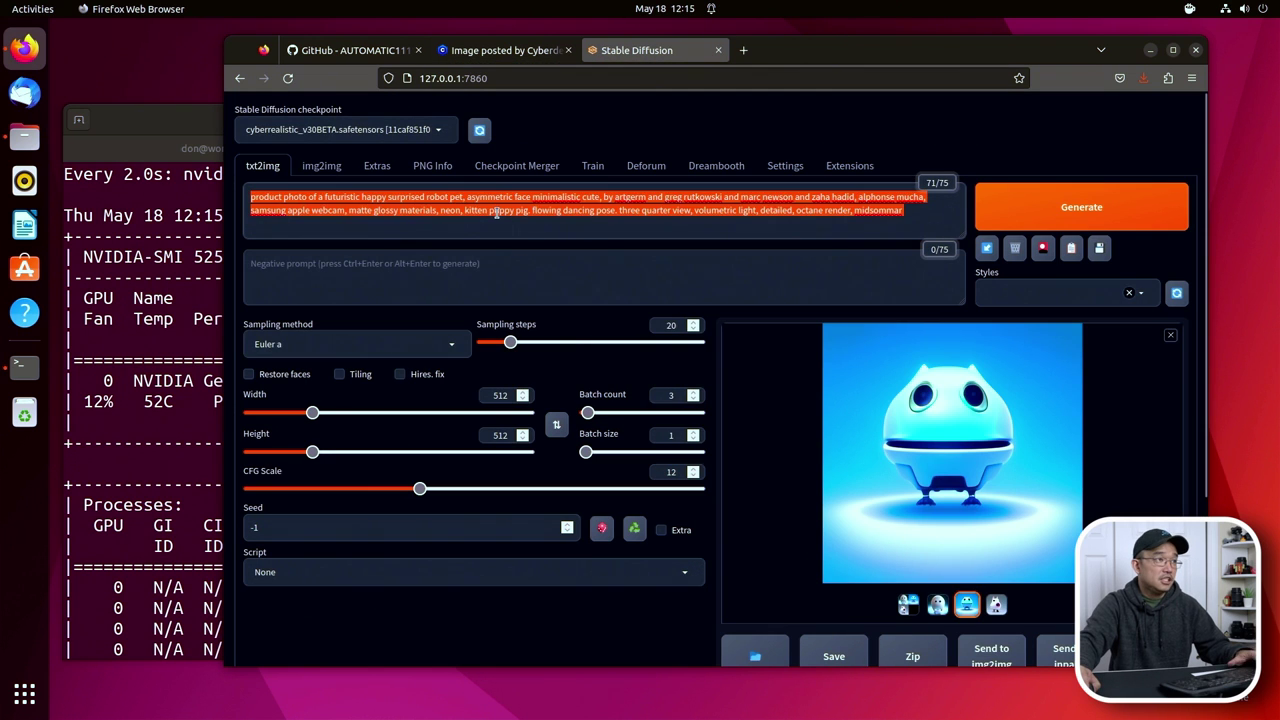
pyautogui.hotkey('ctrl', 'v')
pyautogui.click(530, 50)
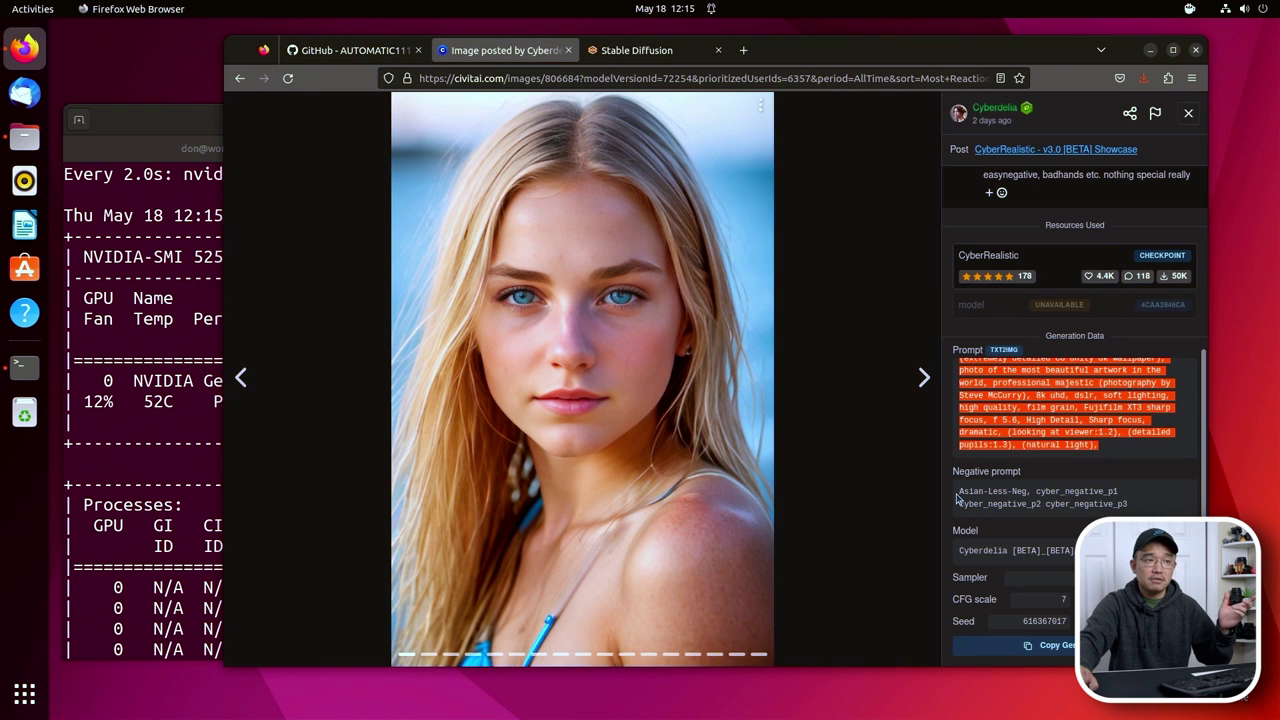
# Paste the showcase negative prompt (Asian-Less-Neg, cyber_negative_p1–p3) into the Negative prompt box.
pyautogui.moveTo(957, 491); pyautogui.dragTo(1154, 515)
pyautogui.hotkey('ctrl', 'c')
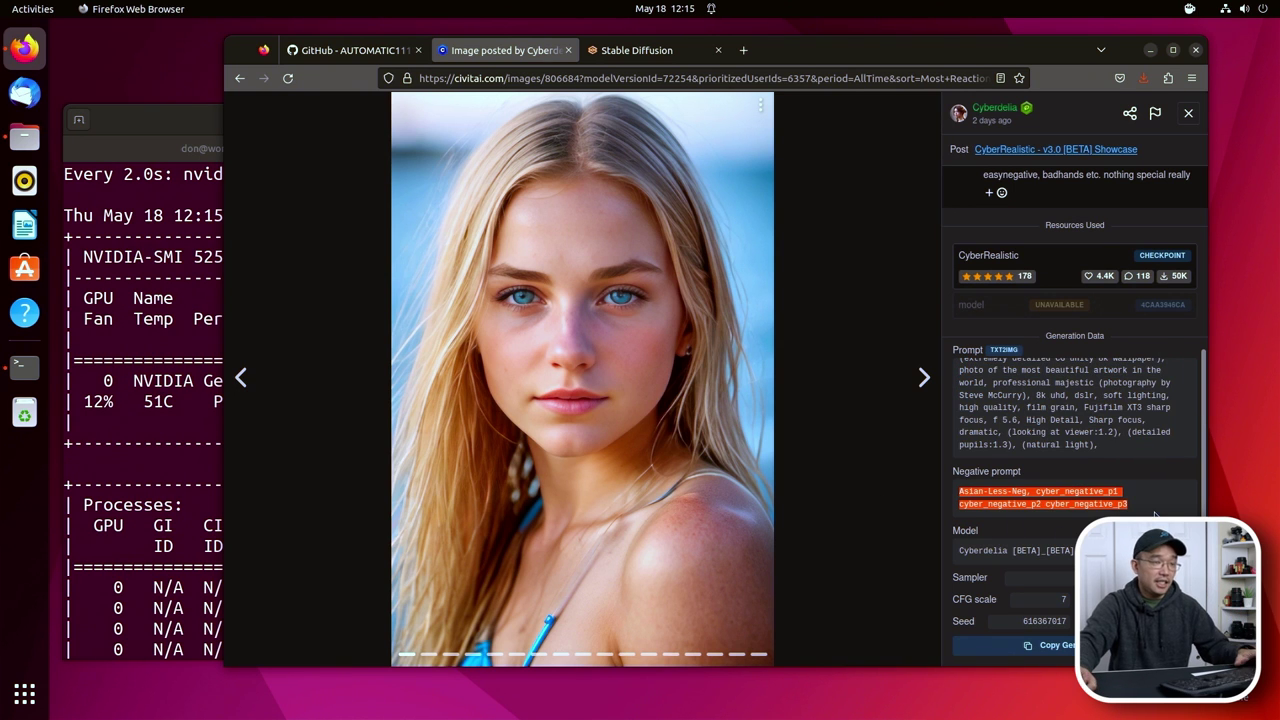
pyautogui.click(637, 50)
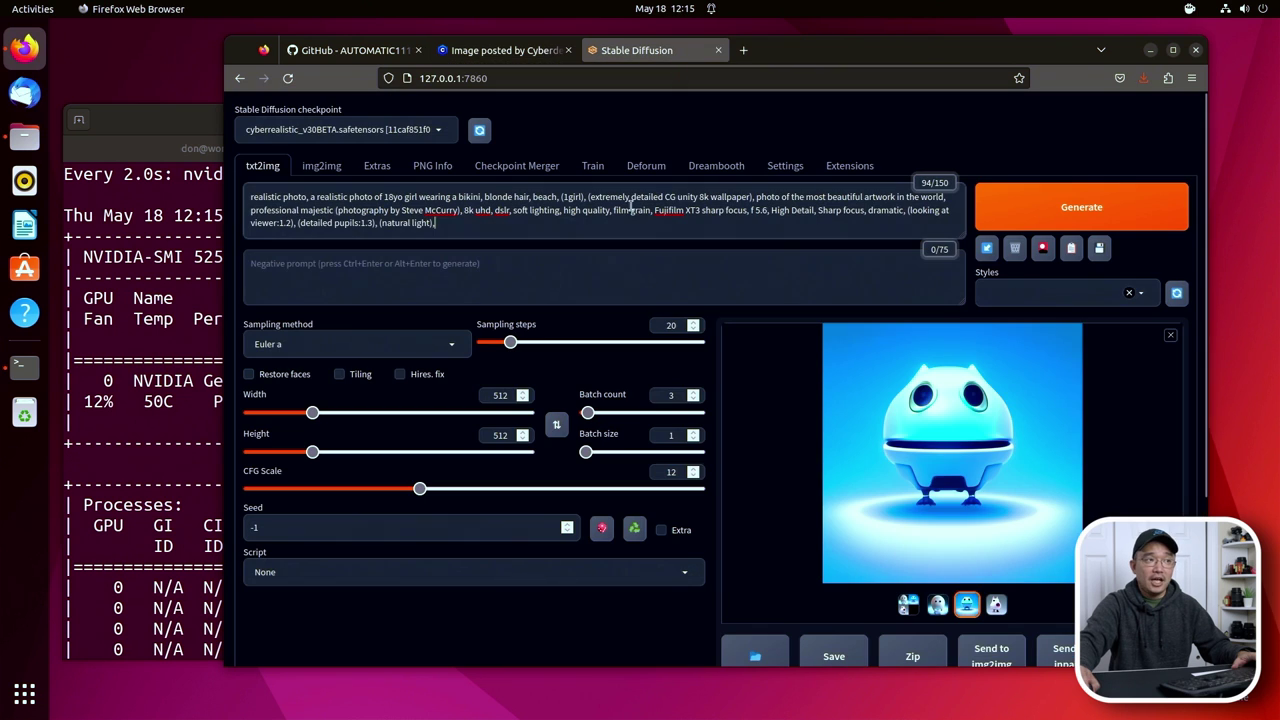
pyautogui.click(566, 295)
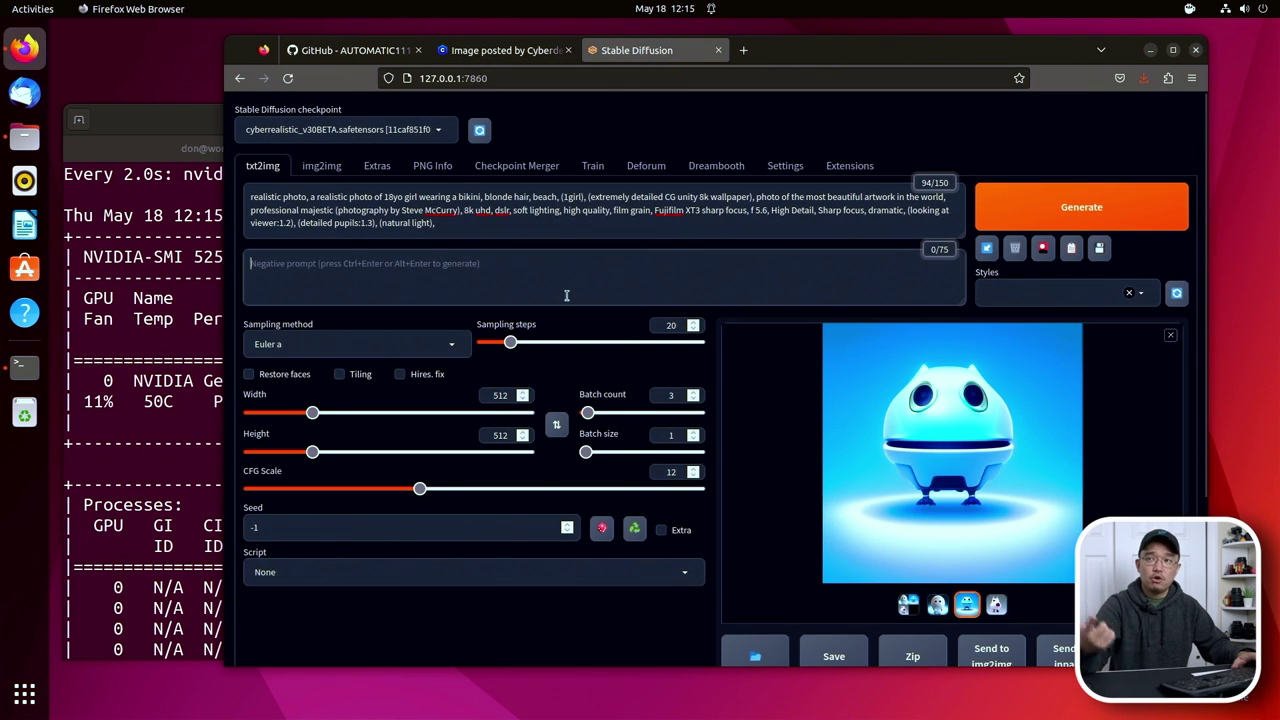
pyautogui.hotkey('ctrl', 'v')
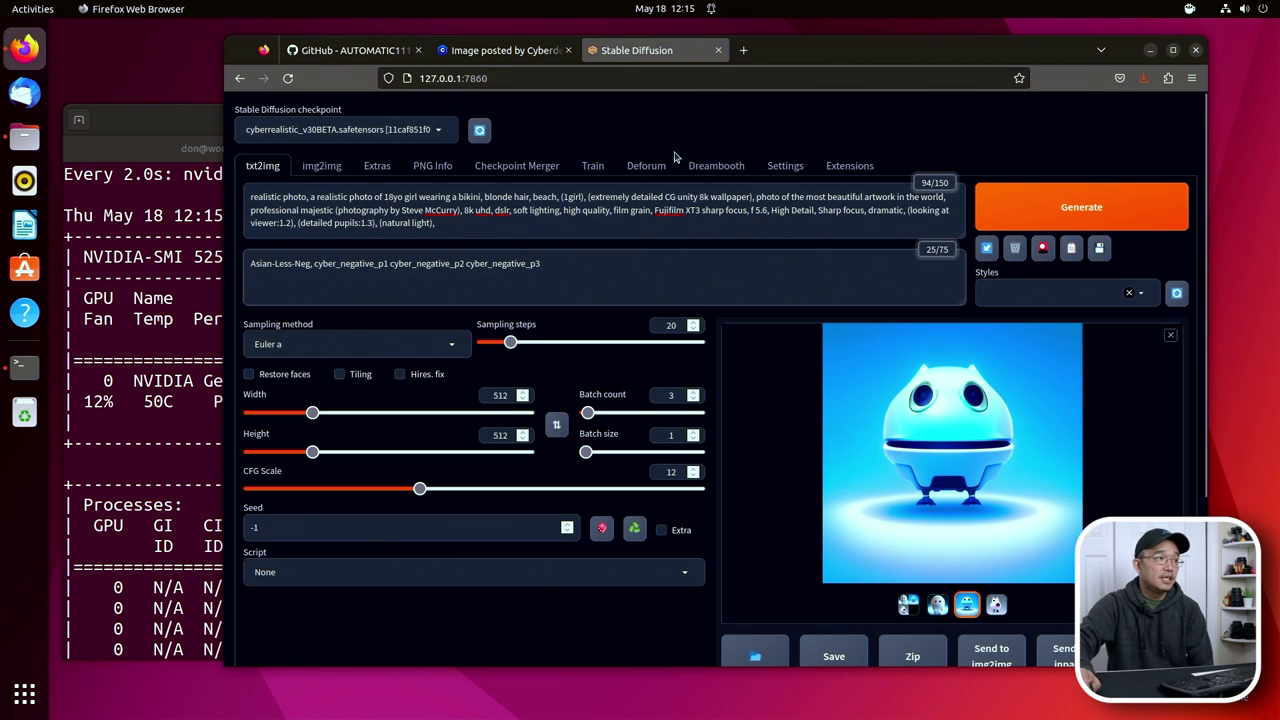
pyautogui.click(520, 50)
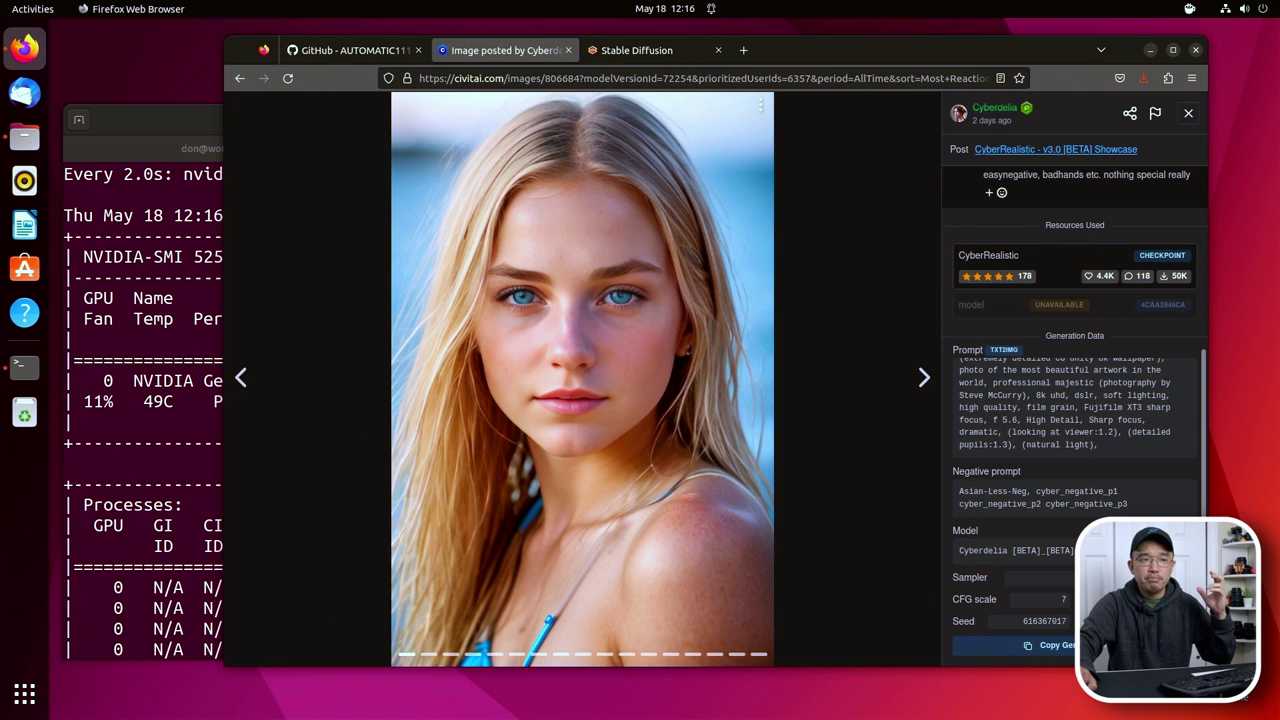
# Set the sampling method to DPM++ 2M Karras.
pyautogui.click(626, 51)
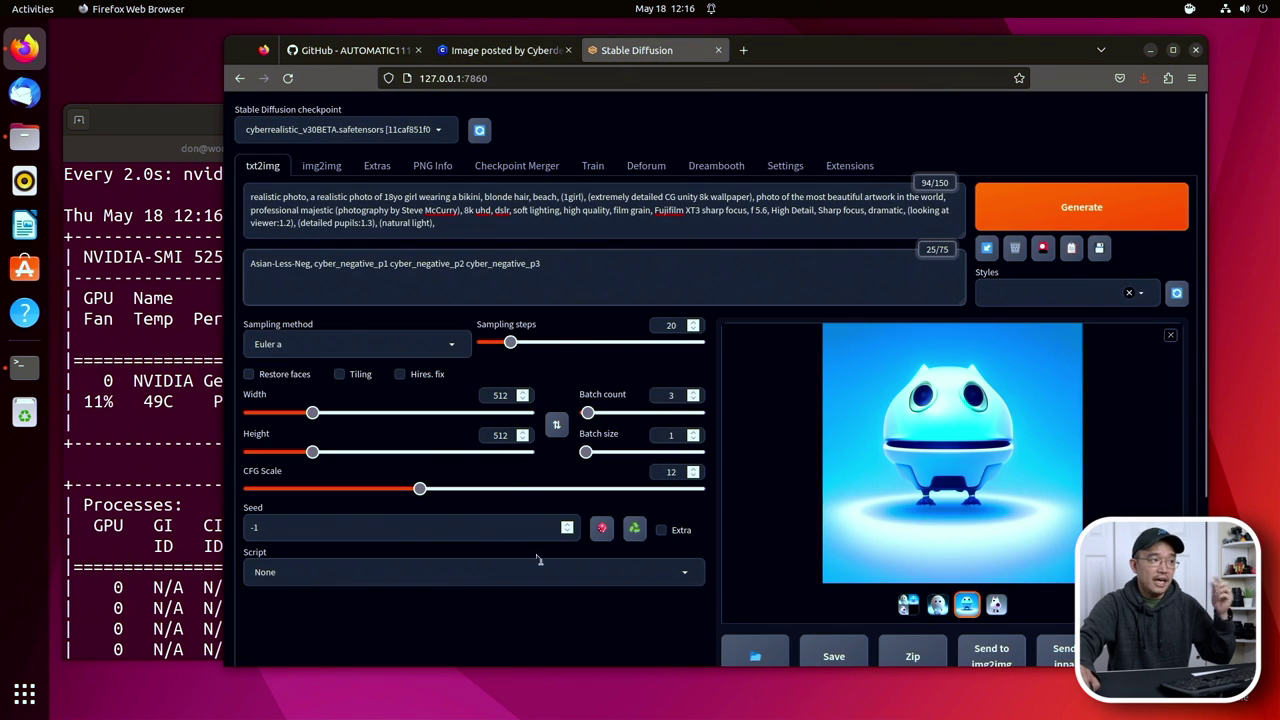
pyautogui.click(459, 345)
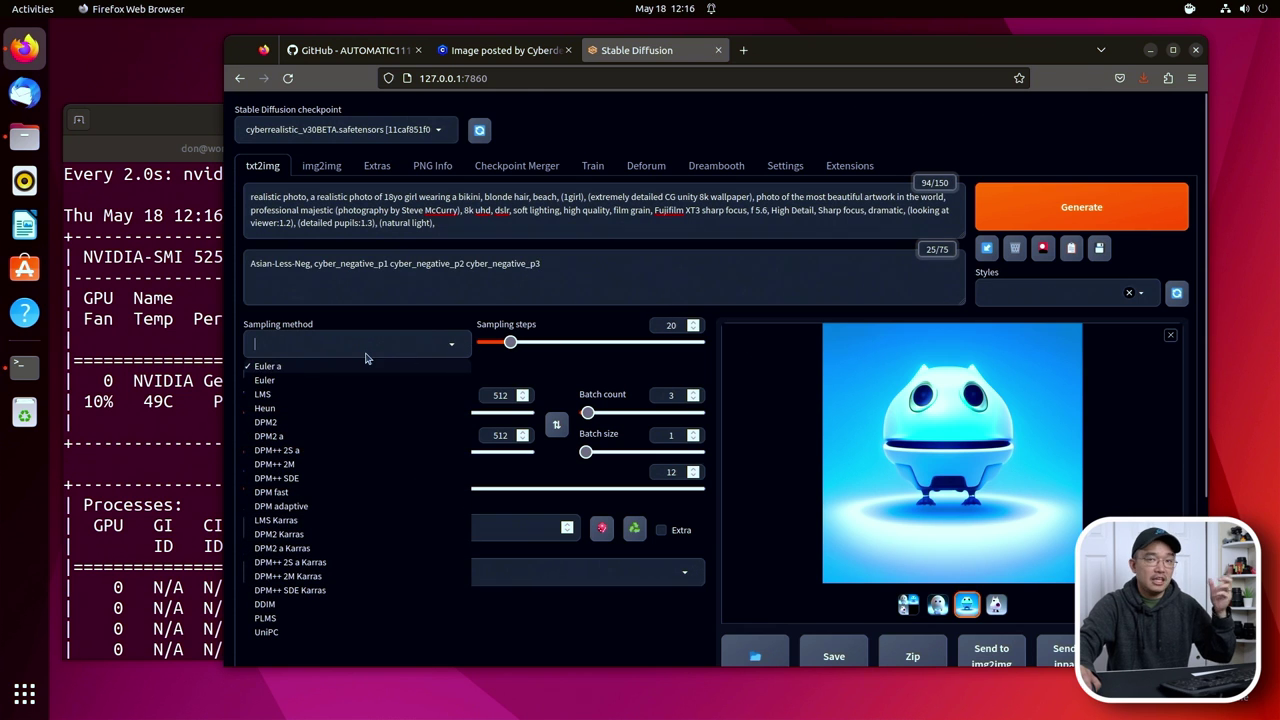
pyautogui.click(325, 577)
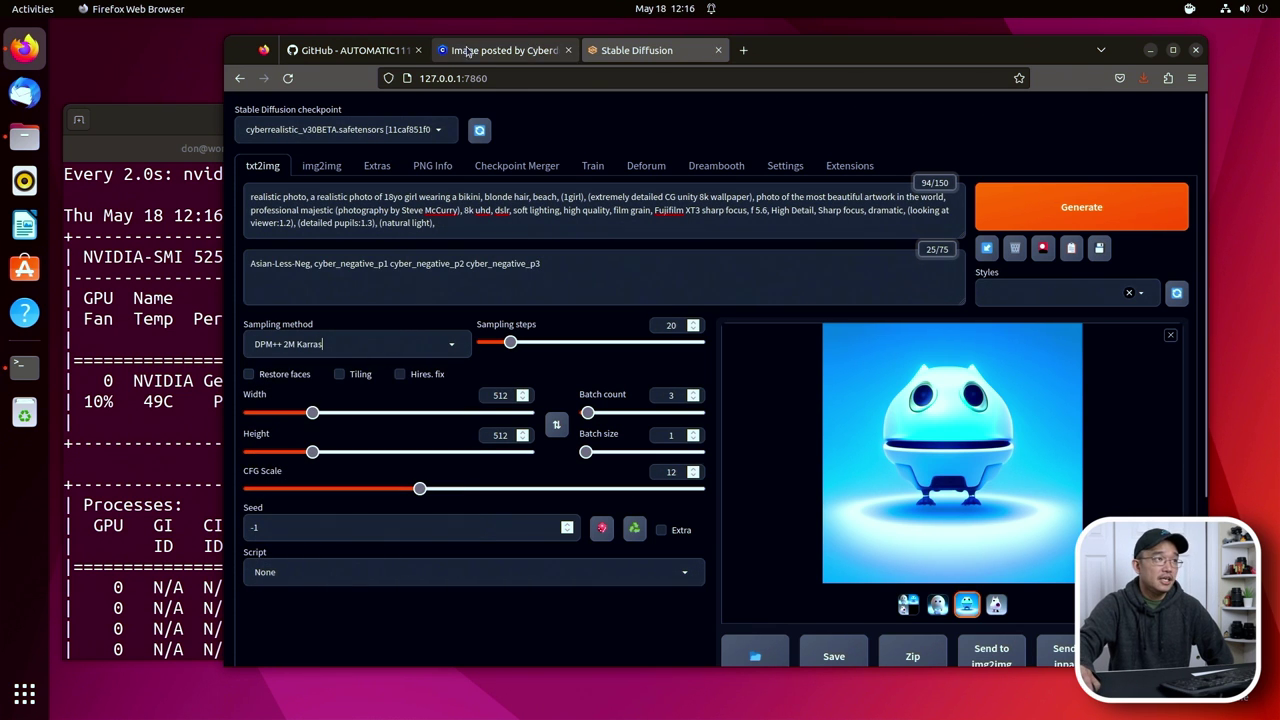
# Copy seed 616367017 from the Civitai image into the Seed field.
pyautogui.click(500, 50)
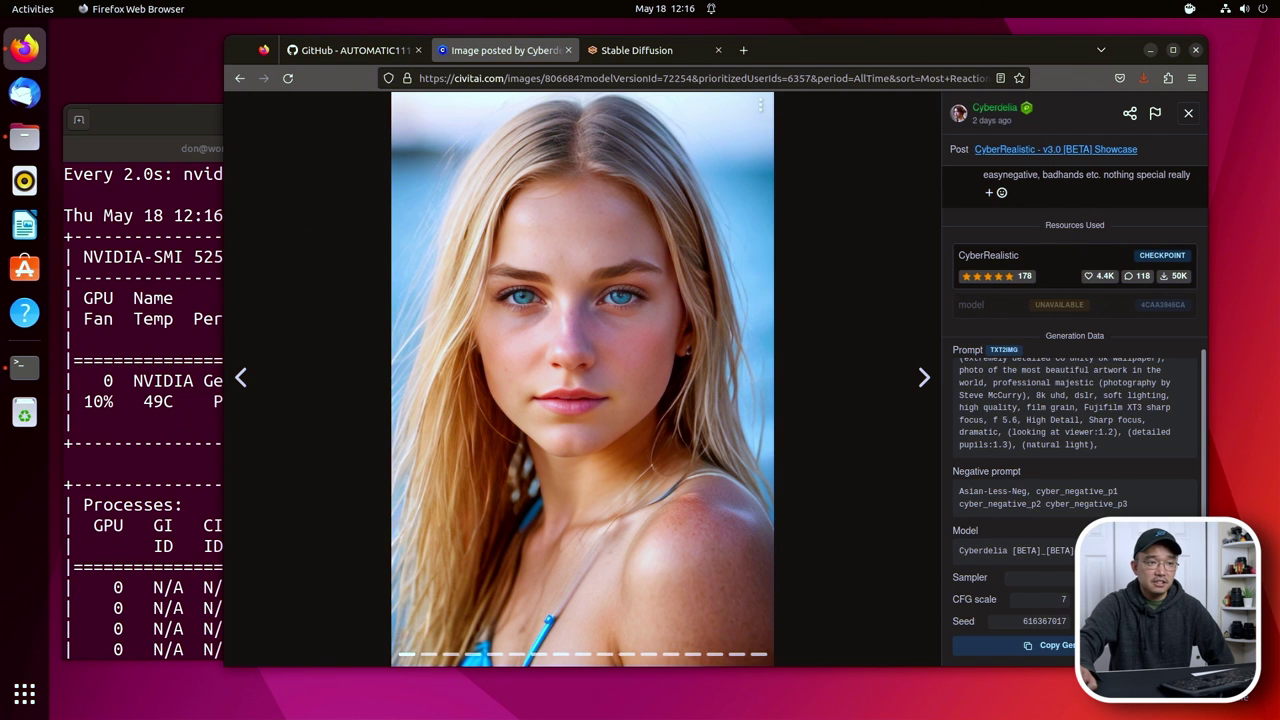
pyautogui.doubleClick(1034, 621)
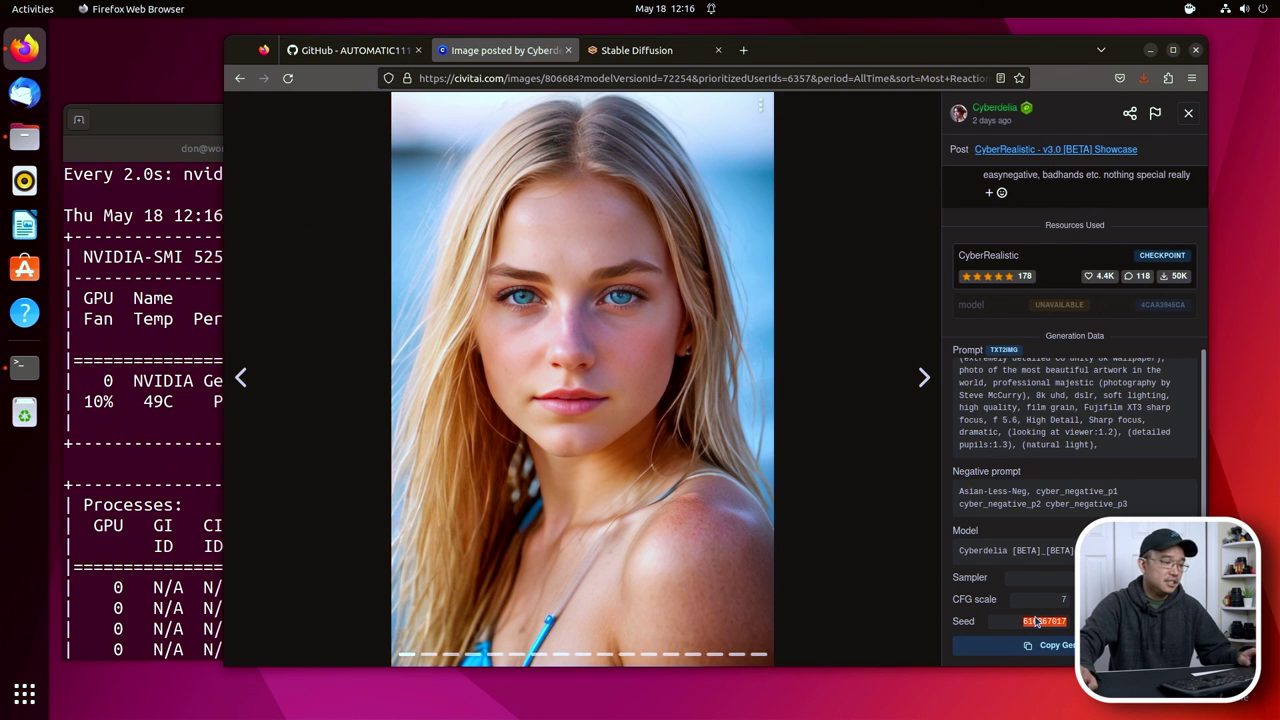
pyautogui.click(636, 50)
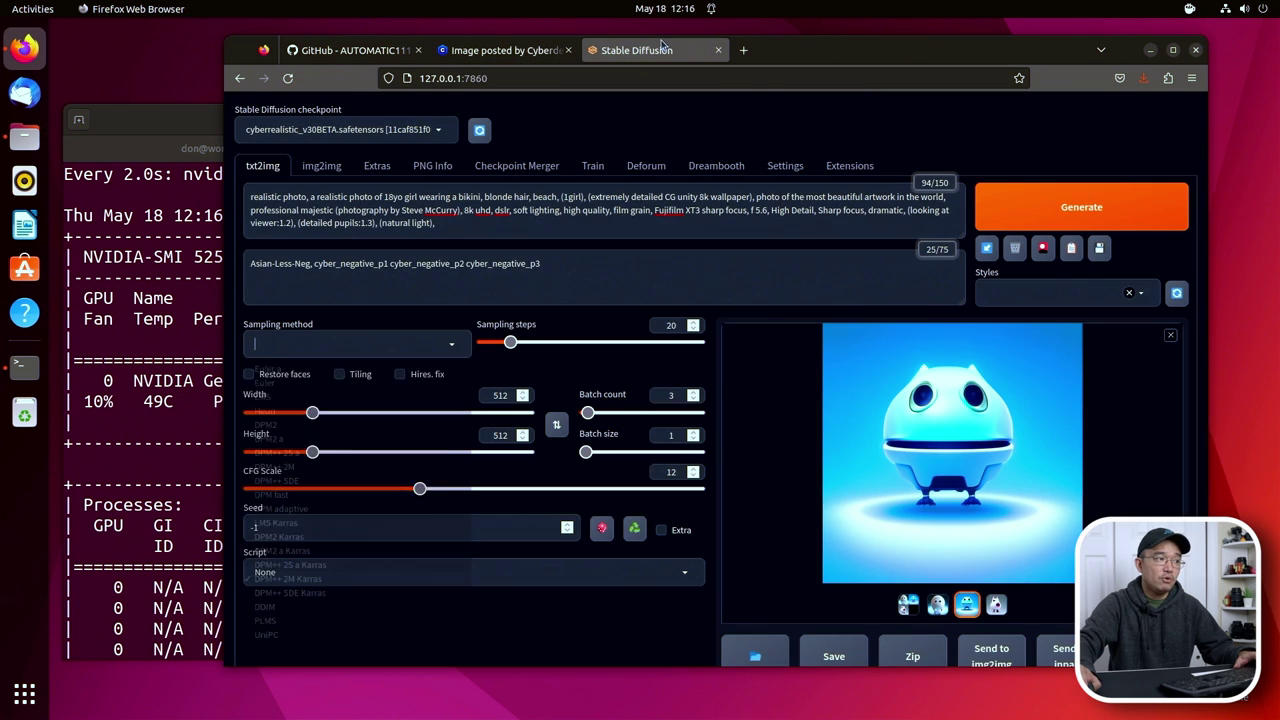
pyautogui.click(608, 657)
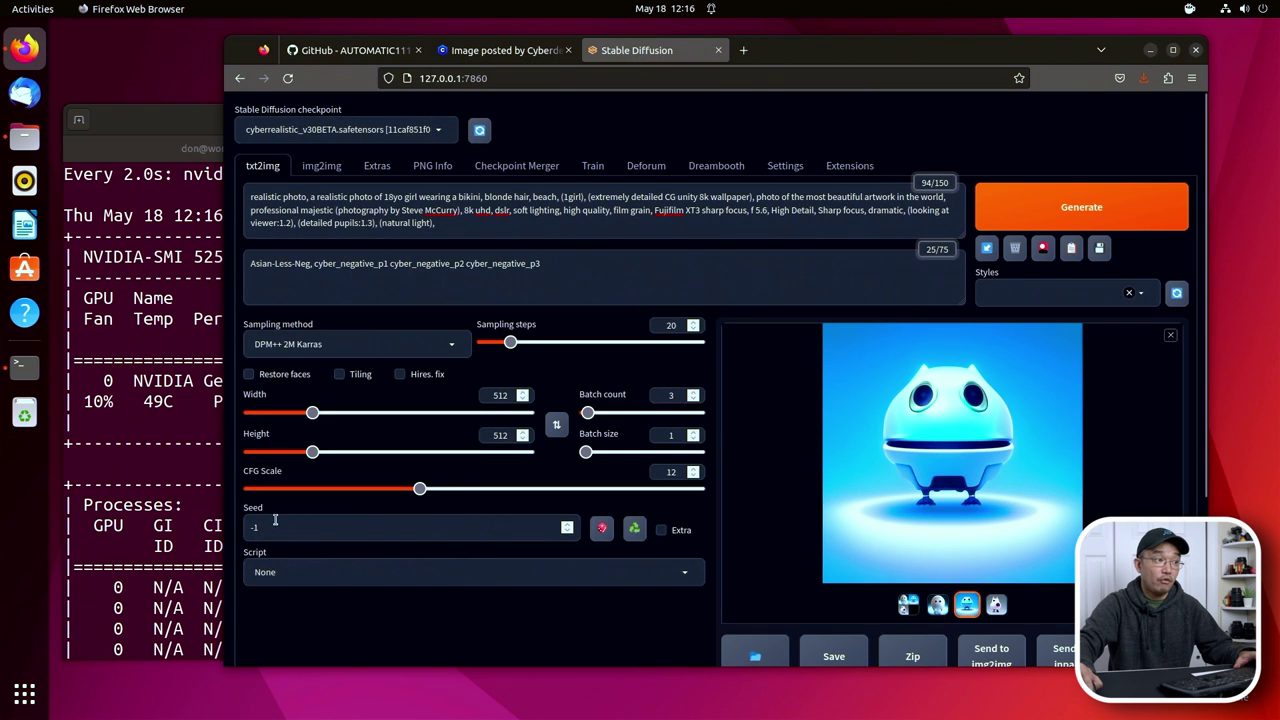
pyautogui.tripleClick(275, 525)
pyautogui.write('616367017')
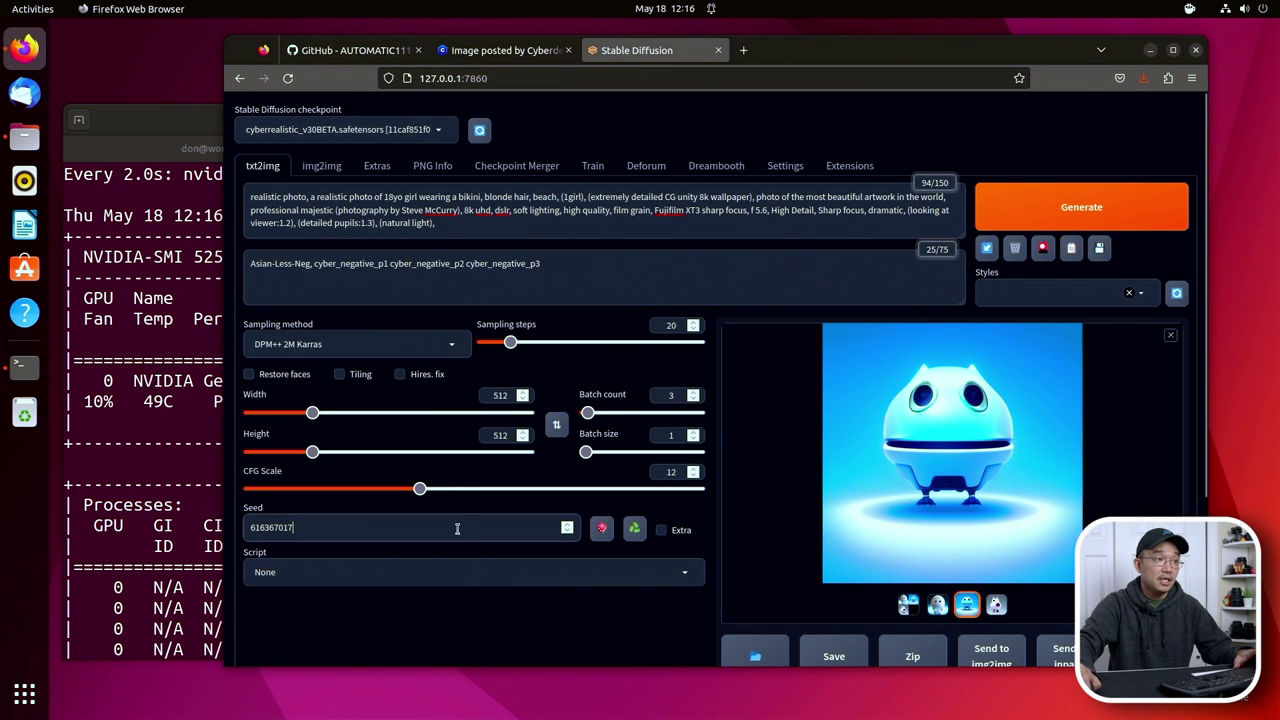
# Set Batch count to 1 and generate the portrait.
pyautogui.click(692, 398)
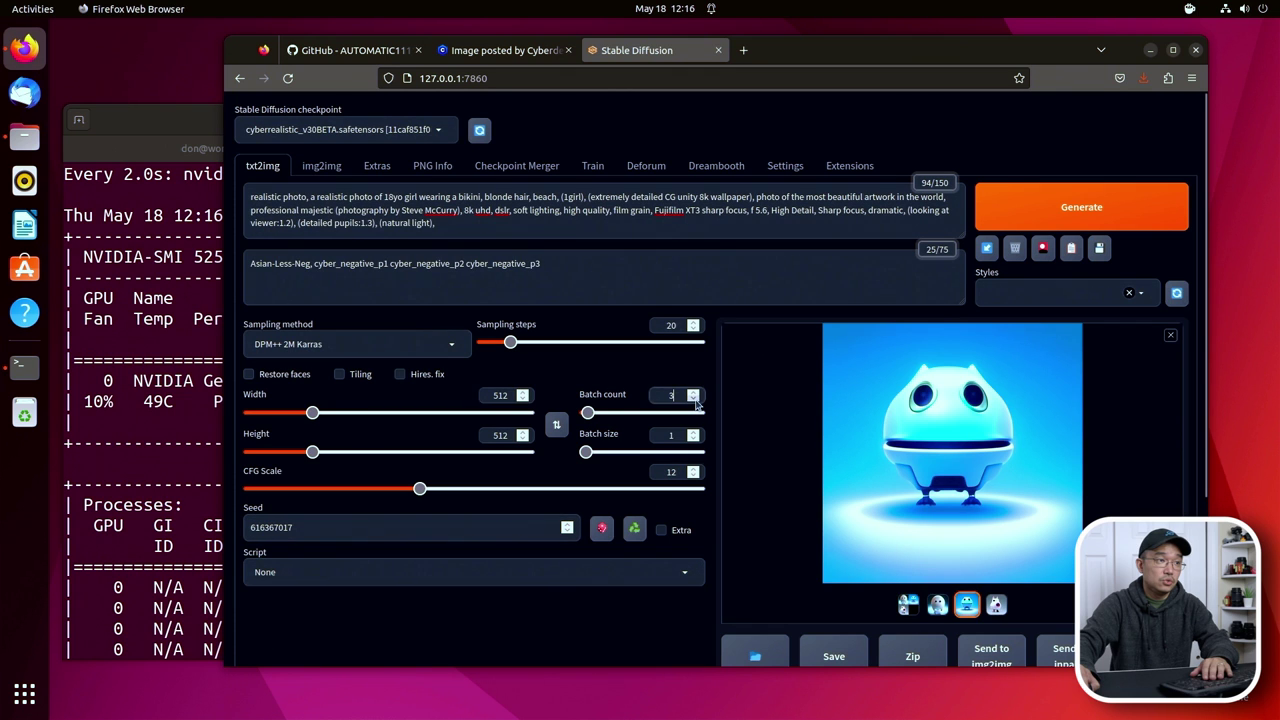
pyautogui.press('BackSpace')
pyautogui.write('1')
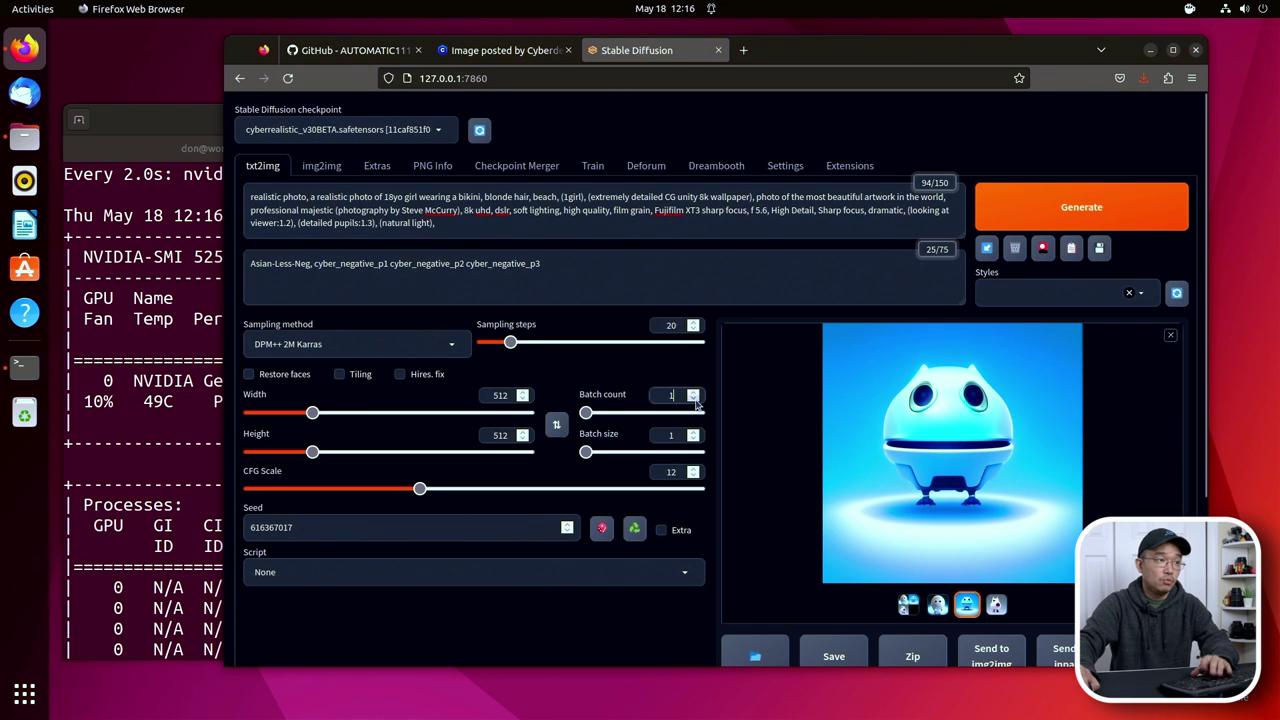
pyautogui.click(1090, 196)
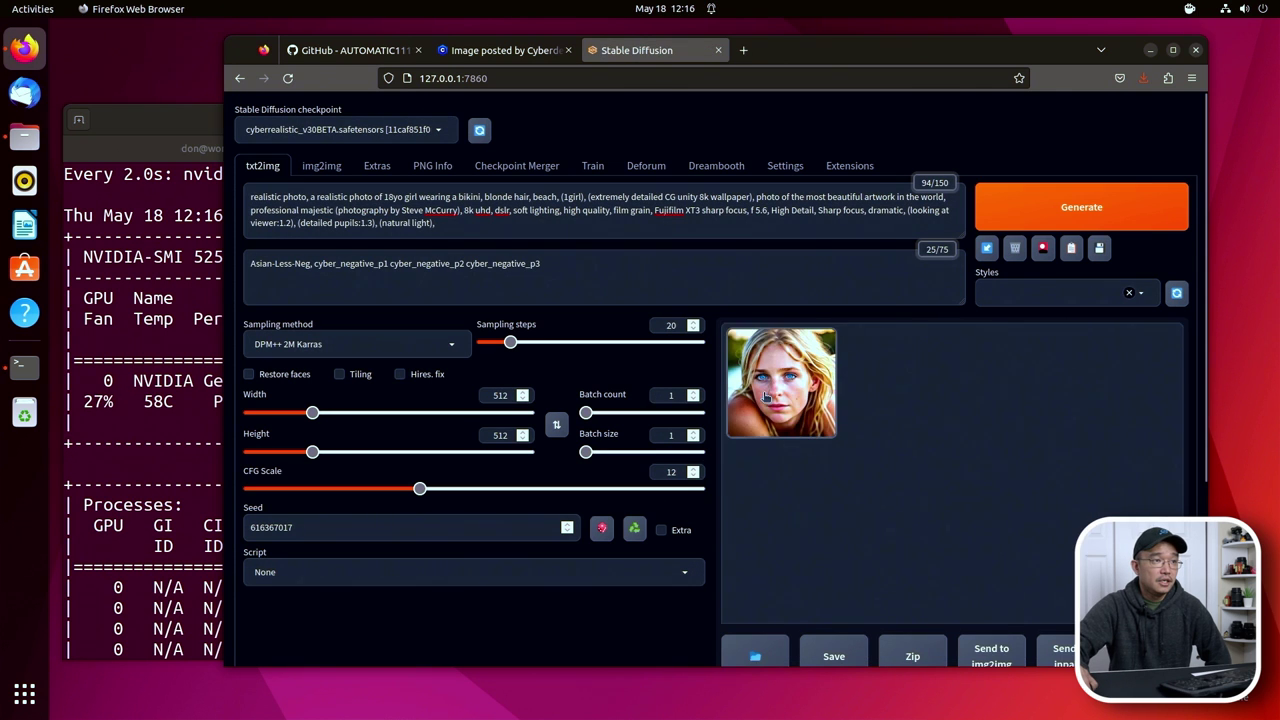
# View the freckled blonde portrait full size, then close the lightbox.
pyautogui.click(998, 467)
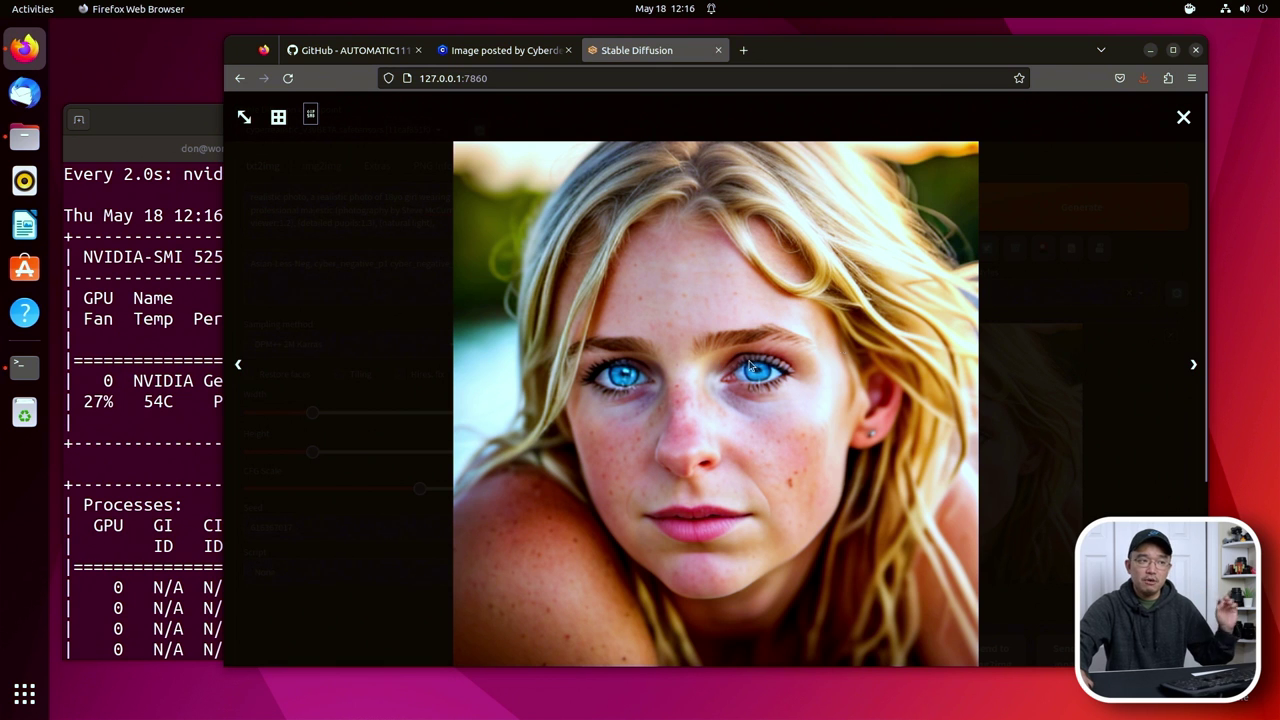
pyautogui.click(1183, 118)
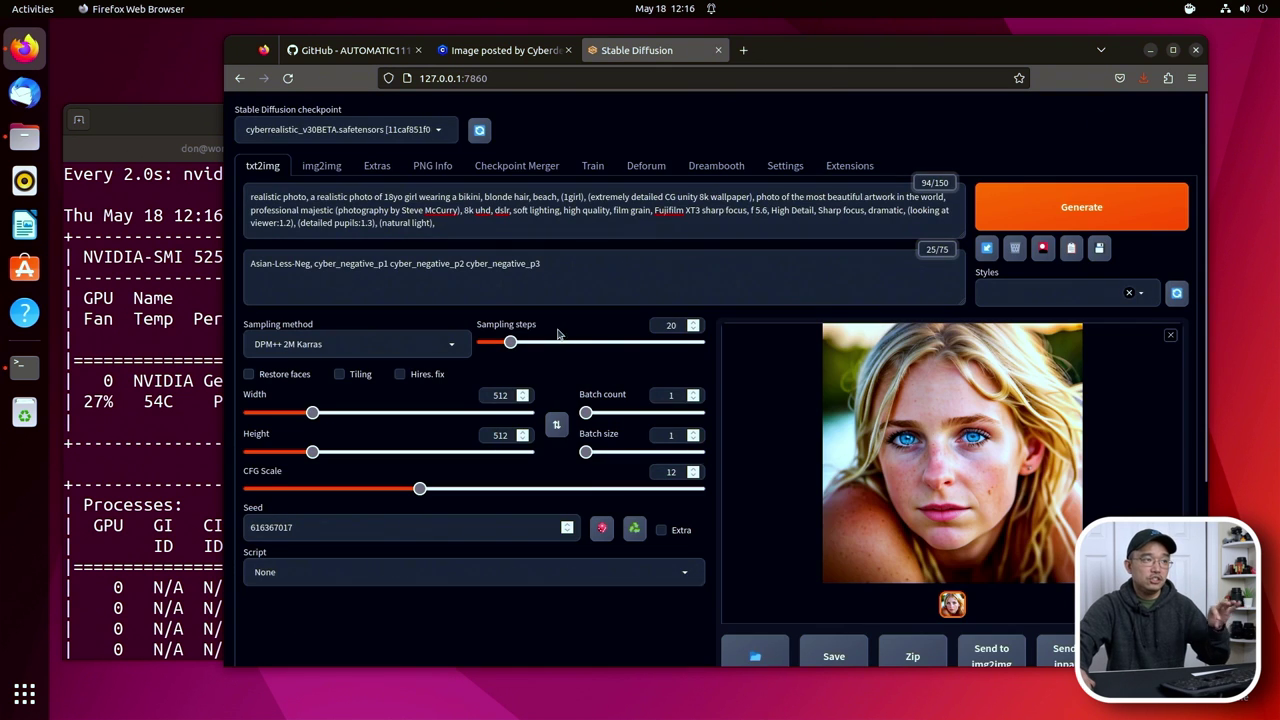
# Compare the portrait with Civitai's reference image, then close that image's detail view.
pyautogui.click(543, 50)
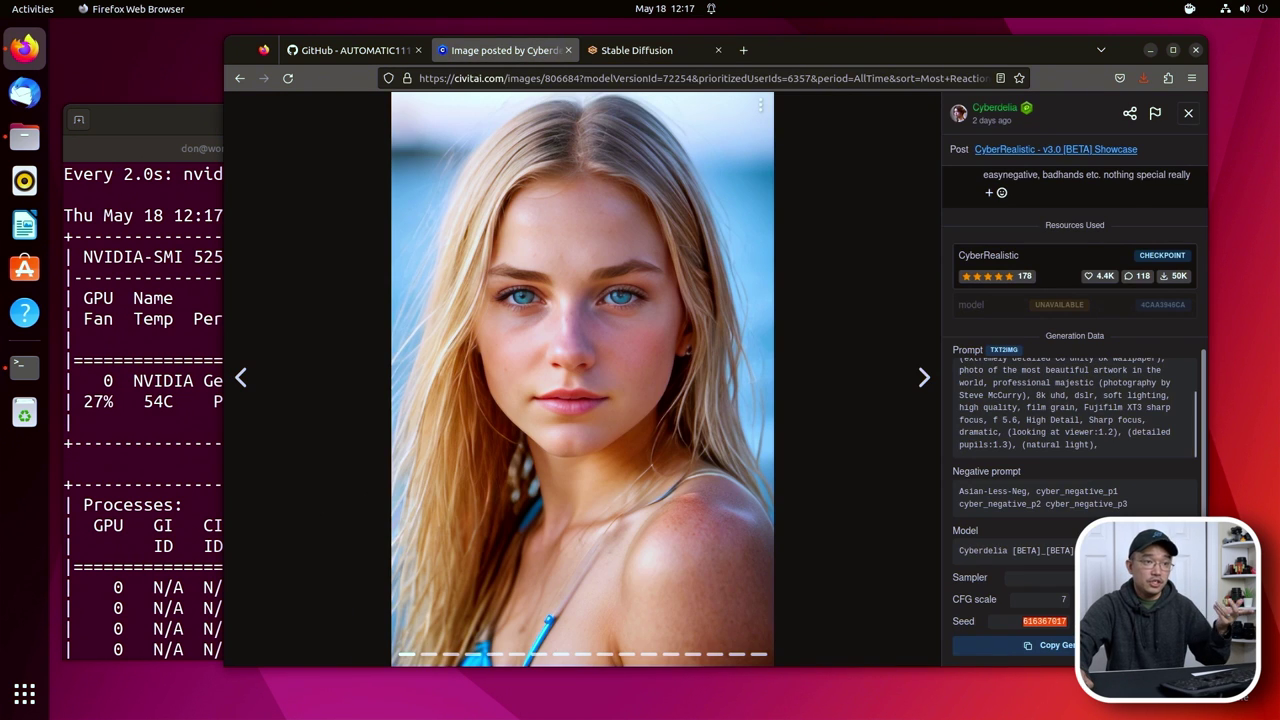
pyautogui.click(668, 55)
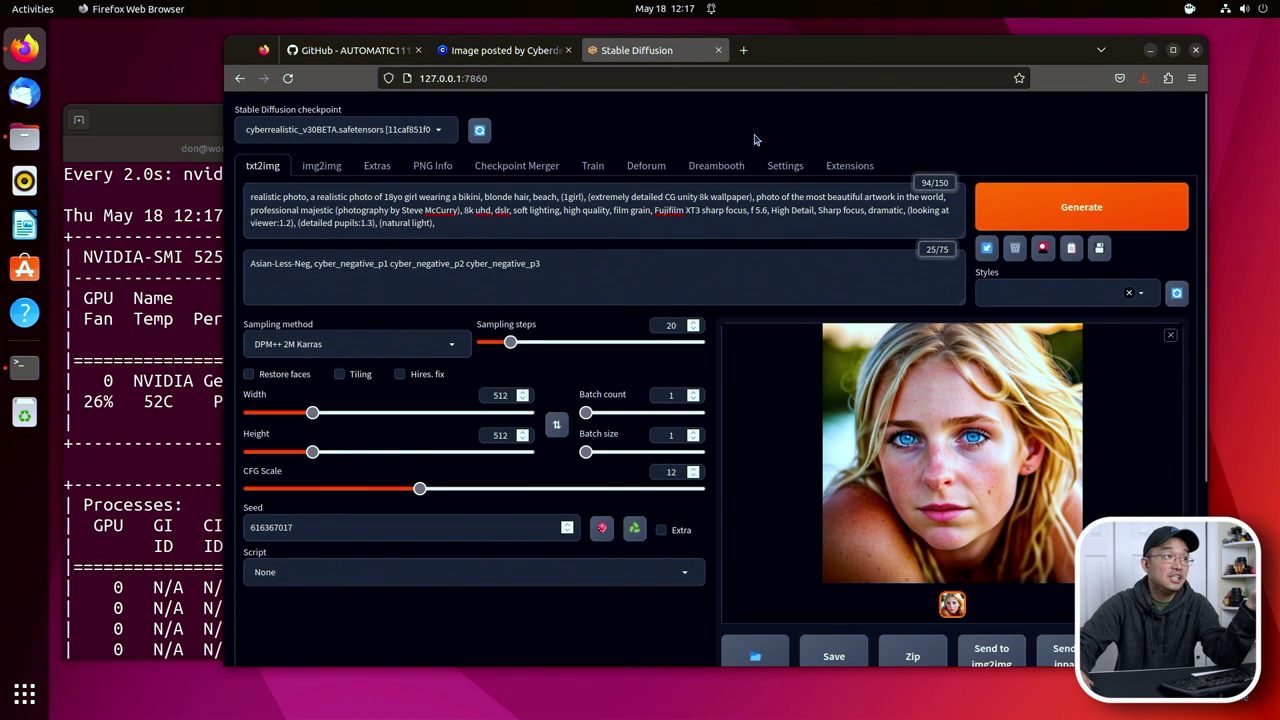
pyautogui.click(510, 50)
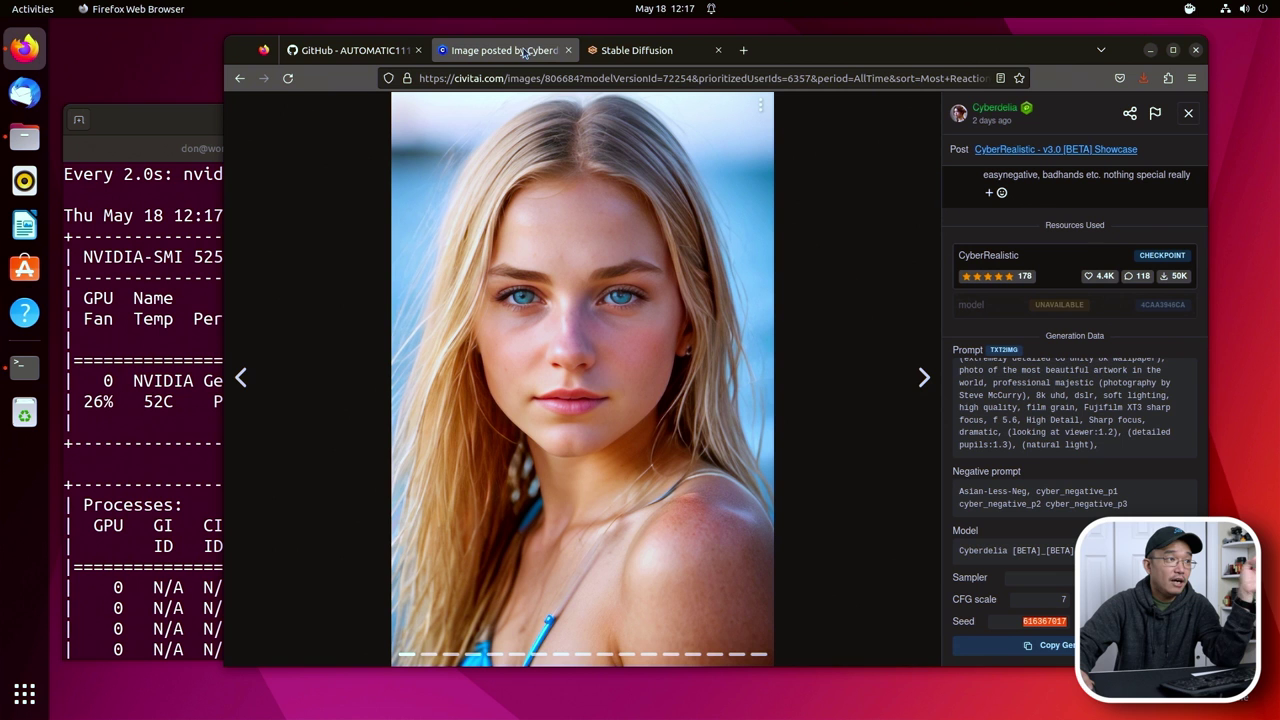
pyautogui.click(1189, 113)
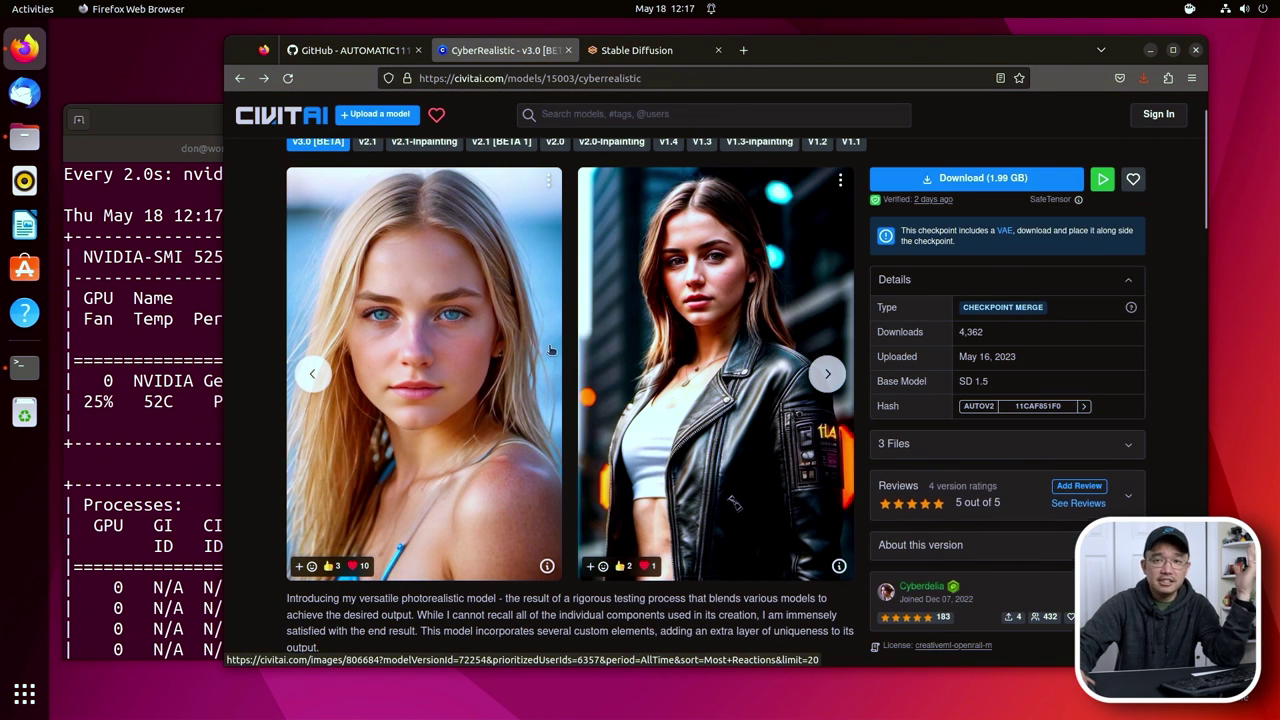
pyautogui.scroll(-3, 550, 349)
# Add the logo_v1 LoRA to the prompt from the Extra Networks Lora tab.
pyautogui.scroll(3, 560, 288)
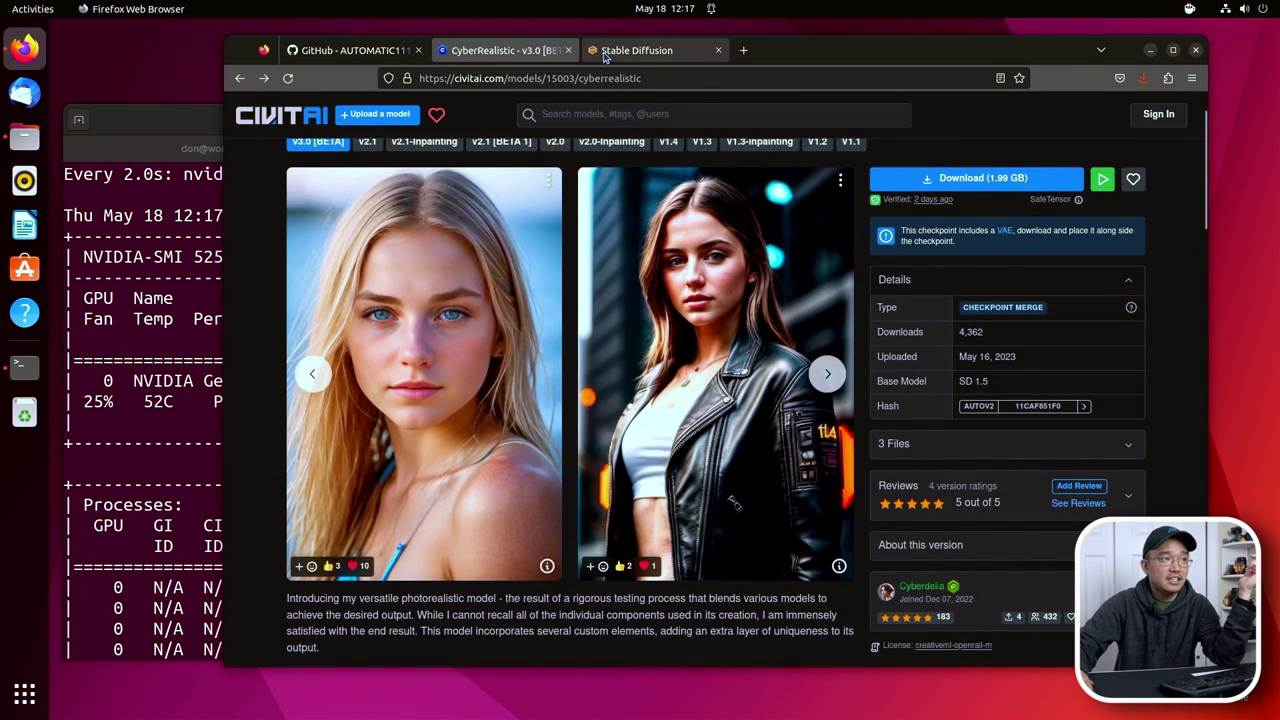
pyautogui.click(636, 50)
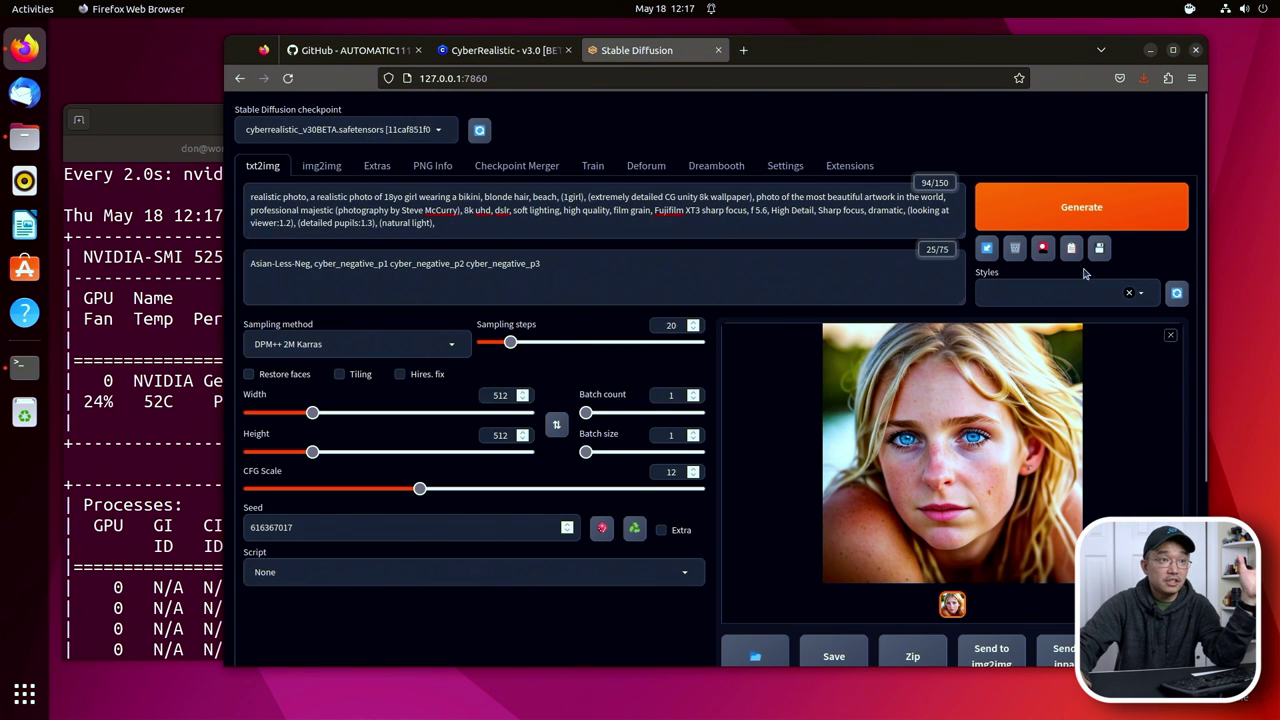
pyautogui.click(1043, 248)
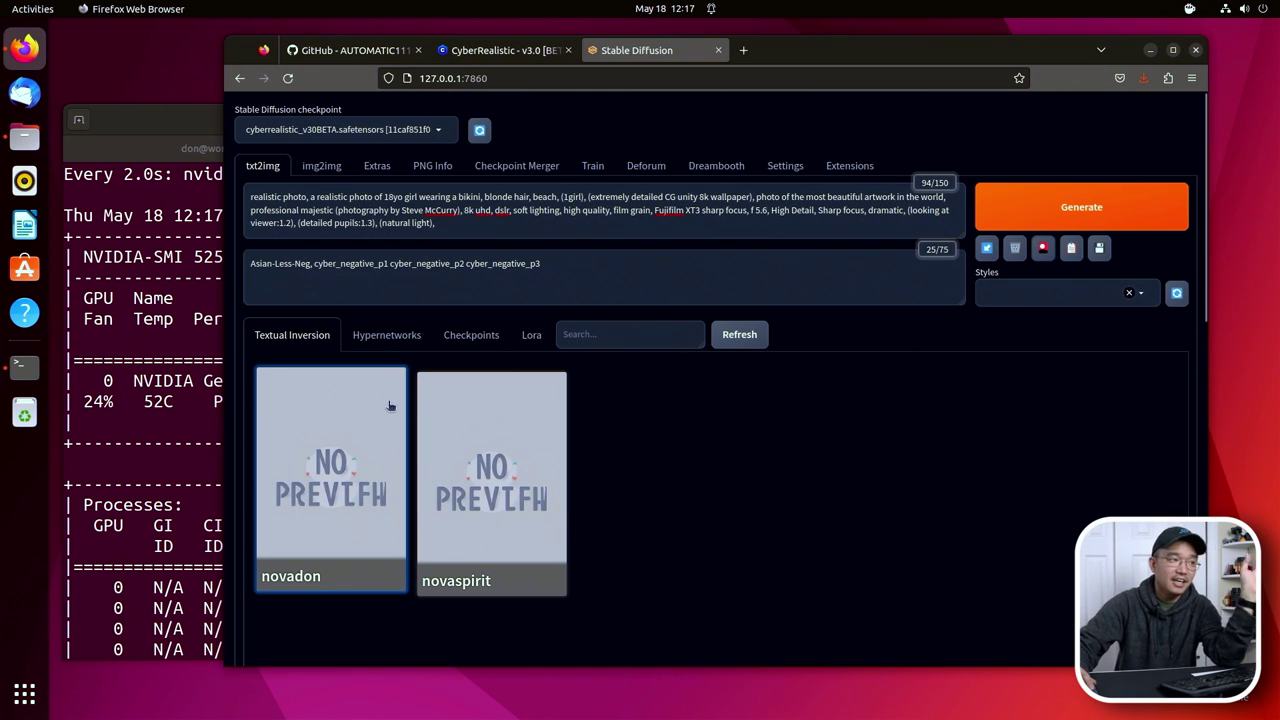
pyautogui.click(533, 336)
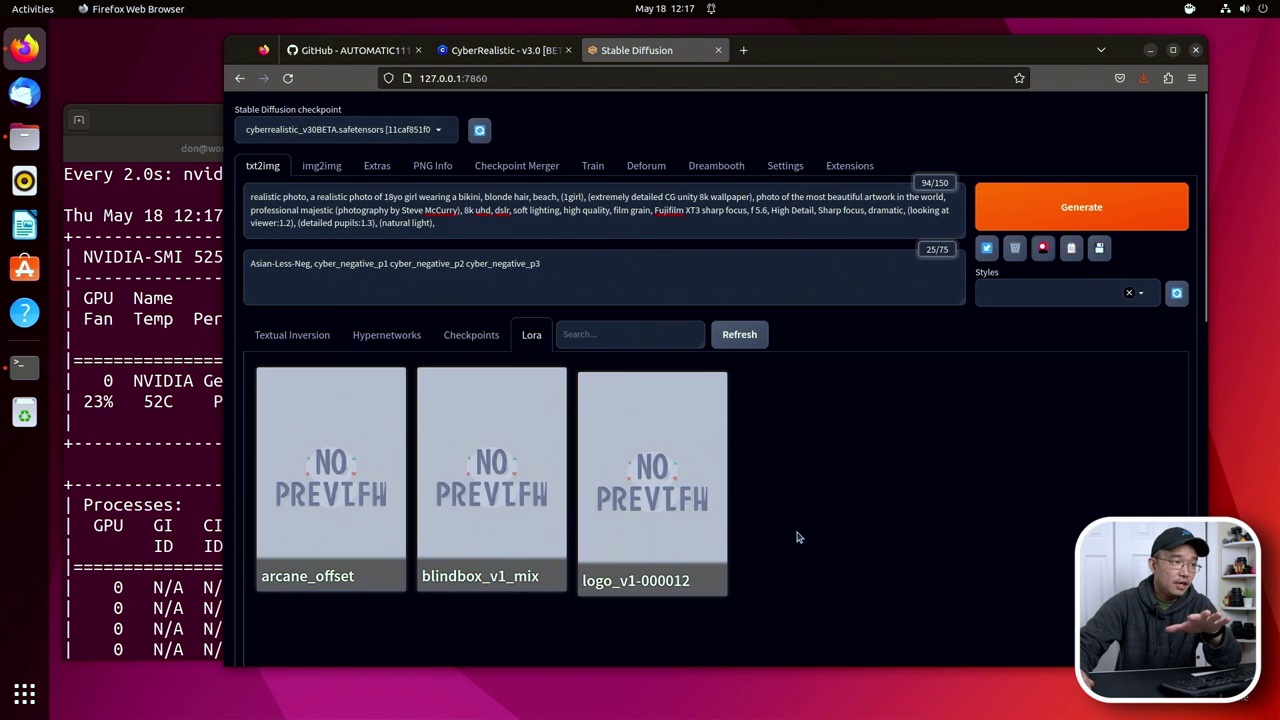
pyautogui.click(651, 498)
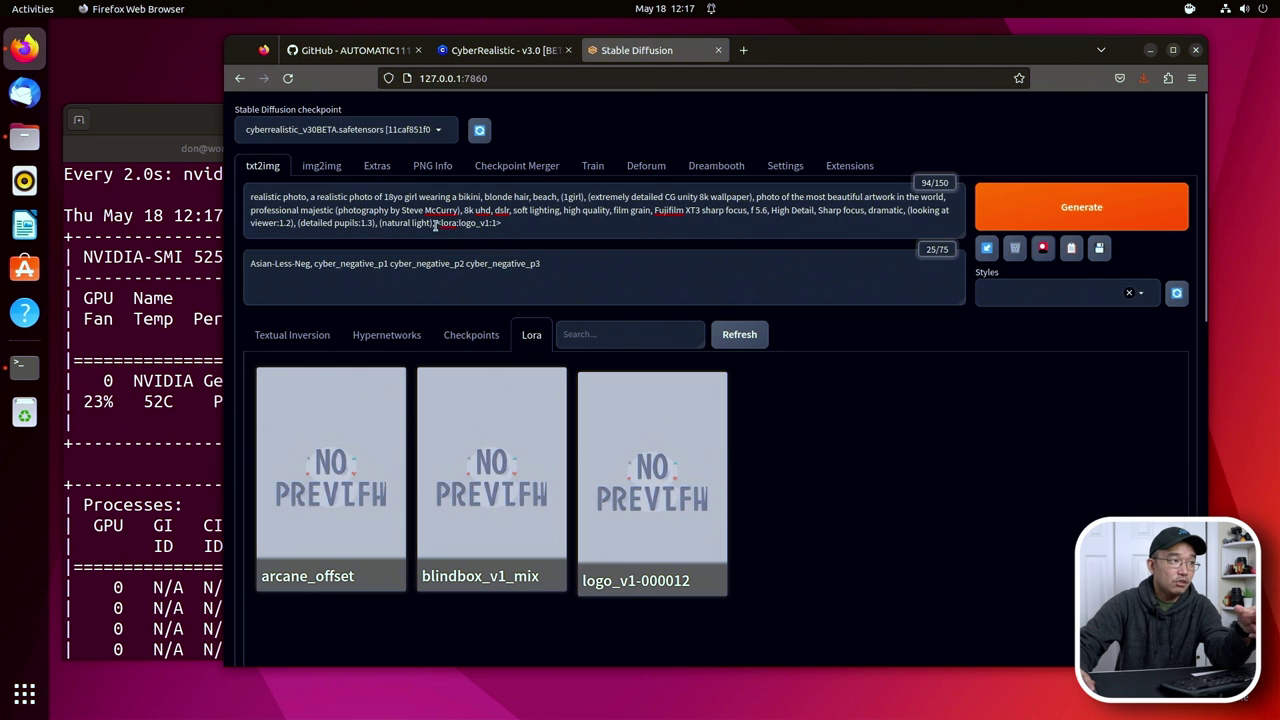
# Check the appended <lora:logo_v1:1> tag, close the LoRA panel and generate a new image.
pyautogui.moveTo(435, 224); pyautogui.dragTo(500, 222)
pyautogui.click(502, 222)
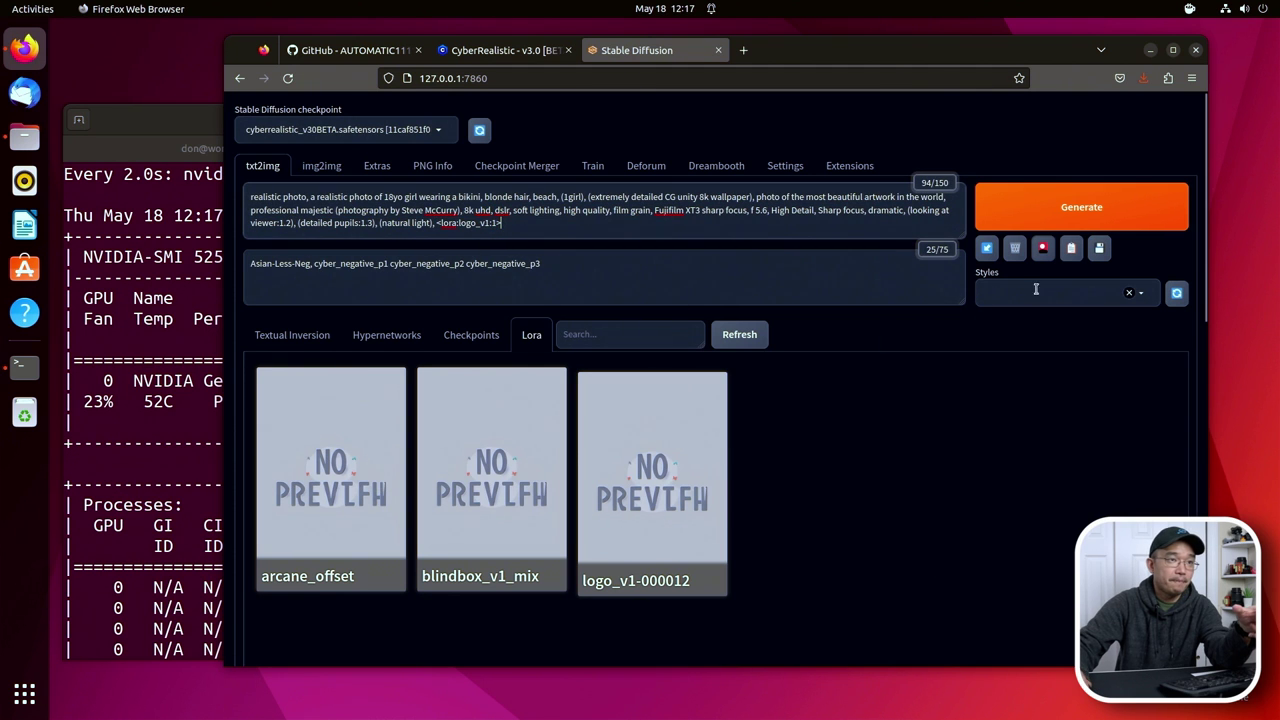
pyautogui.click(1043, 249)
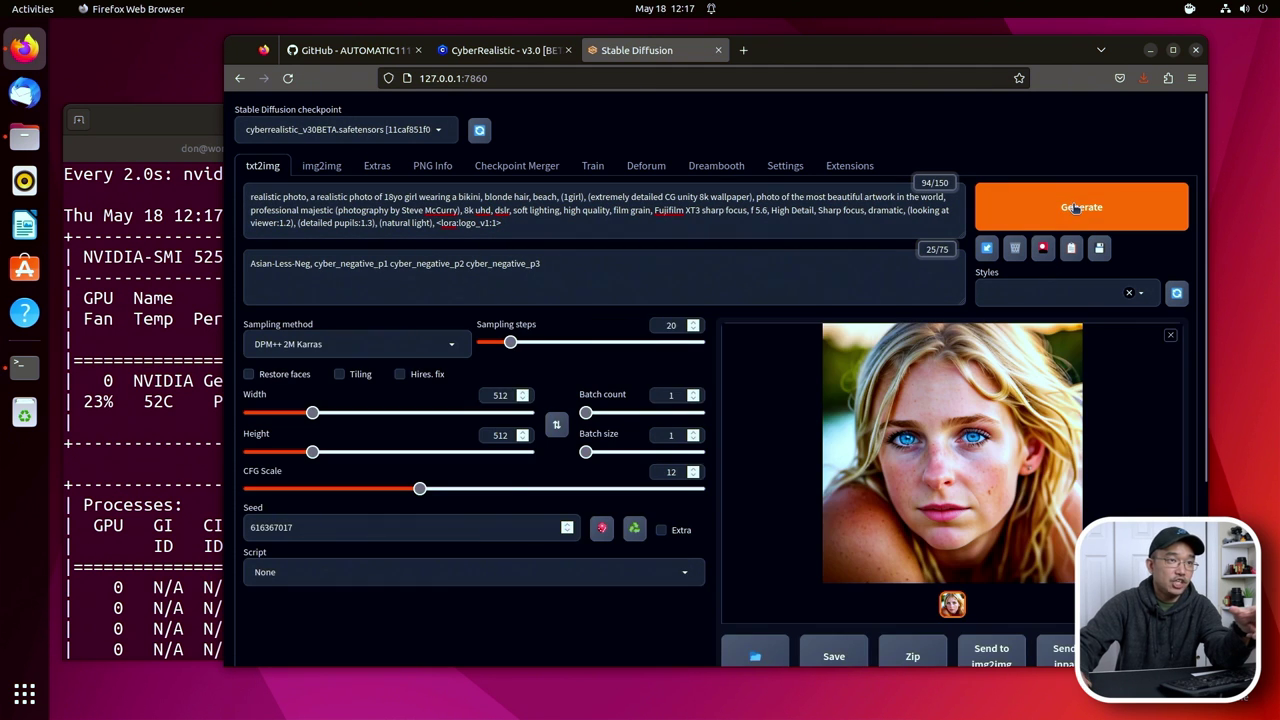
pyautogui.click(1076, 207)
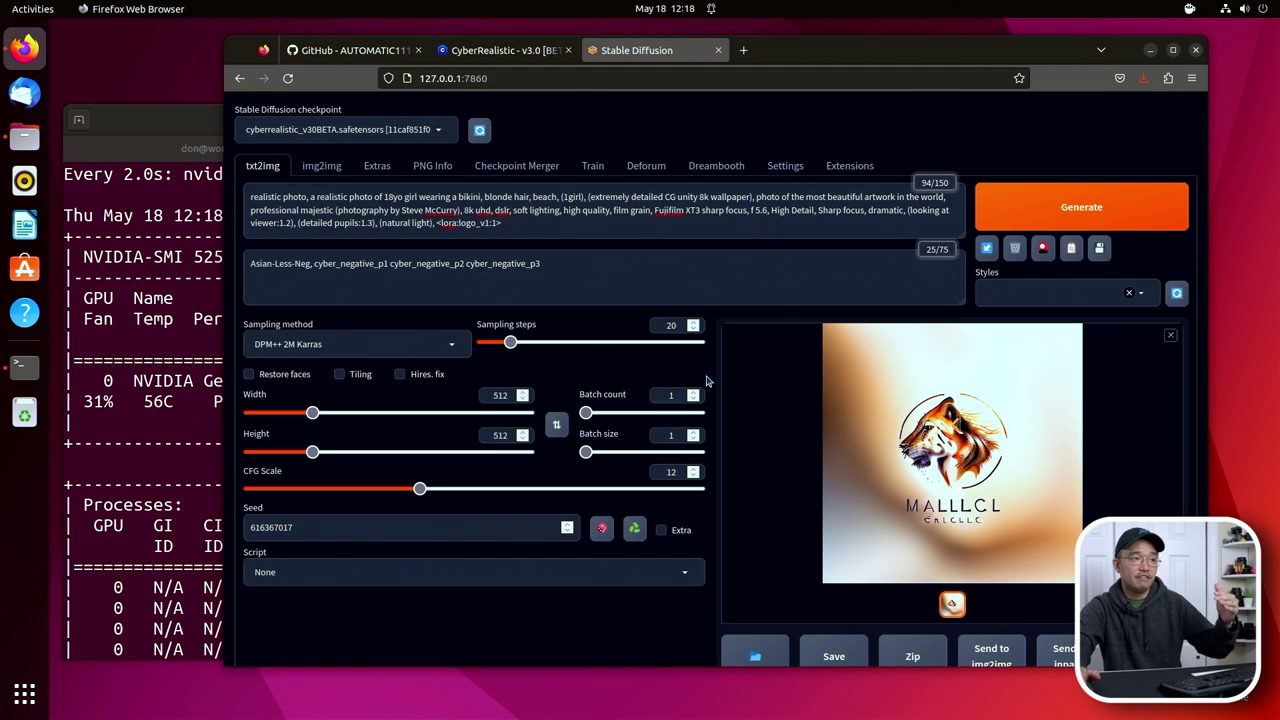
pyautogui.click(503, 50)
# From Civitai's home page, open the LowRA model page and download its 72.11 MB file.
pyautogui.hotkey('alt', 'Left')
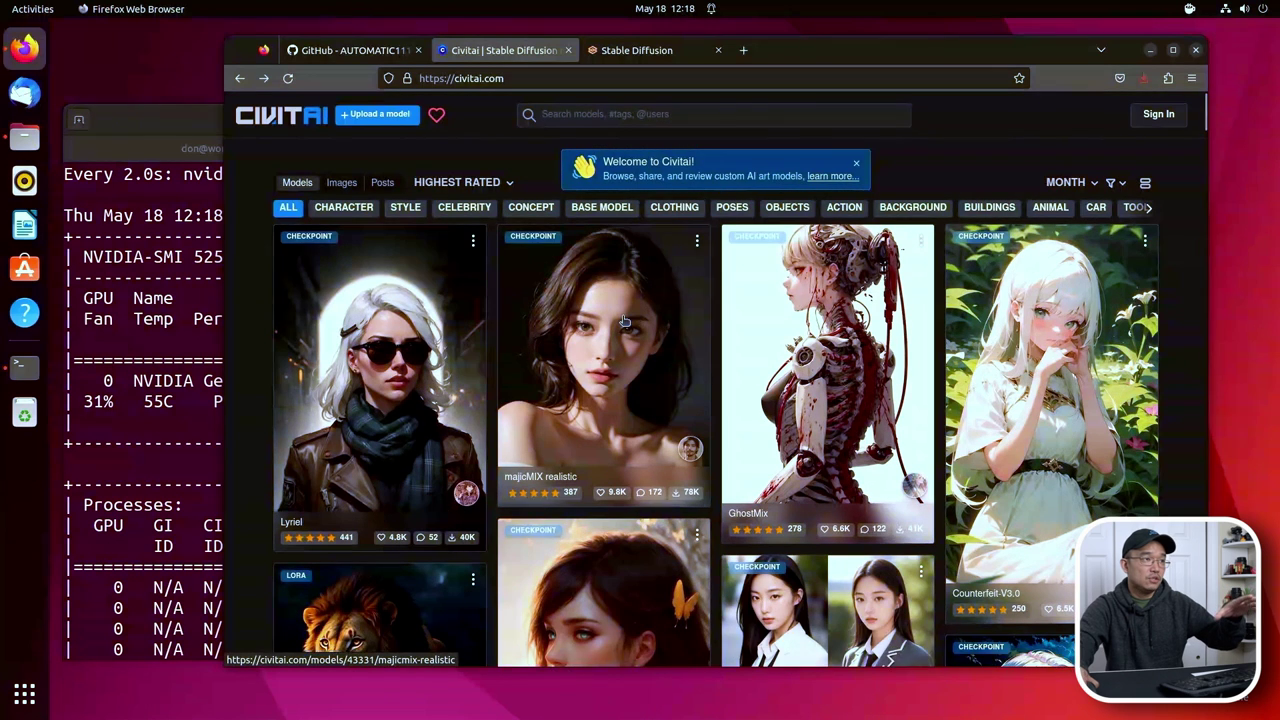
pyautogui.scroll(-2, 903, 308)
pyautogui.scroll(-2, 903, 308)
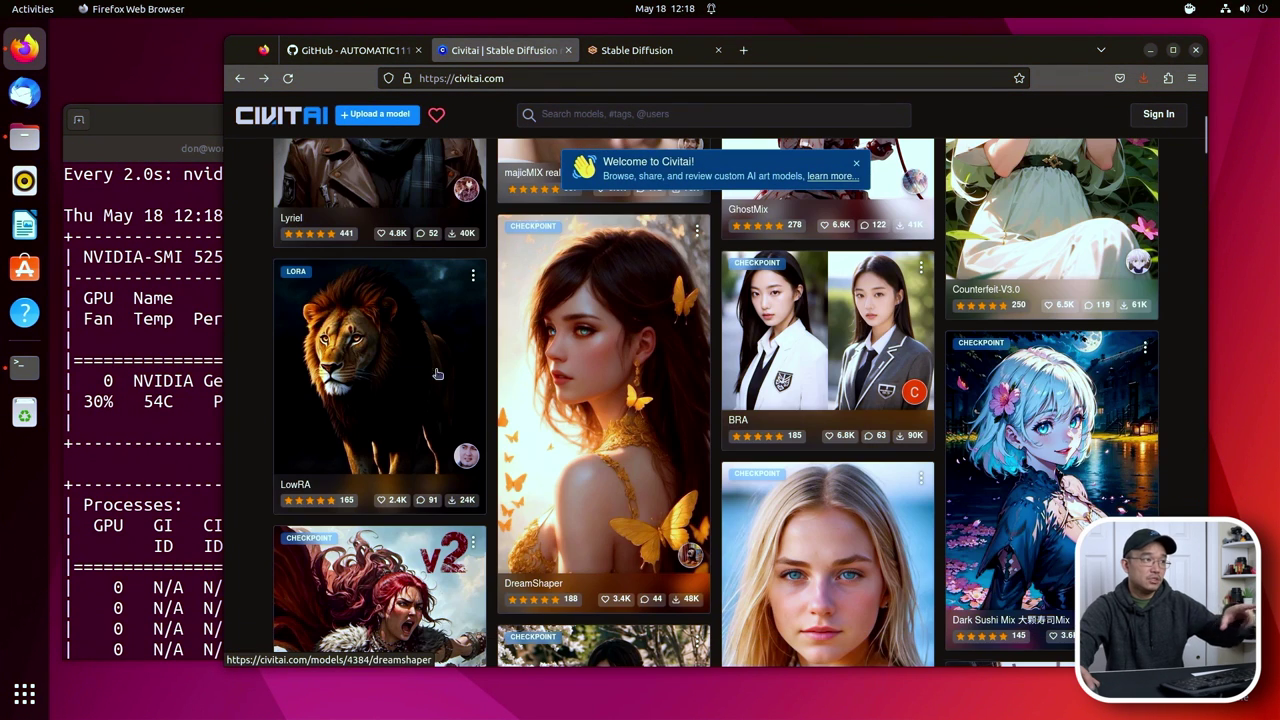
pyautogui.click(364, 361)
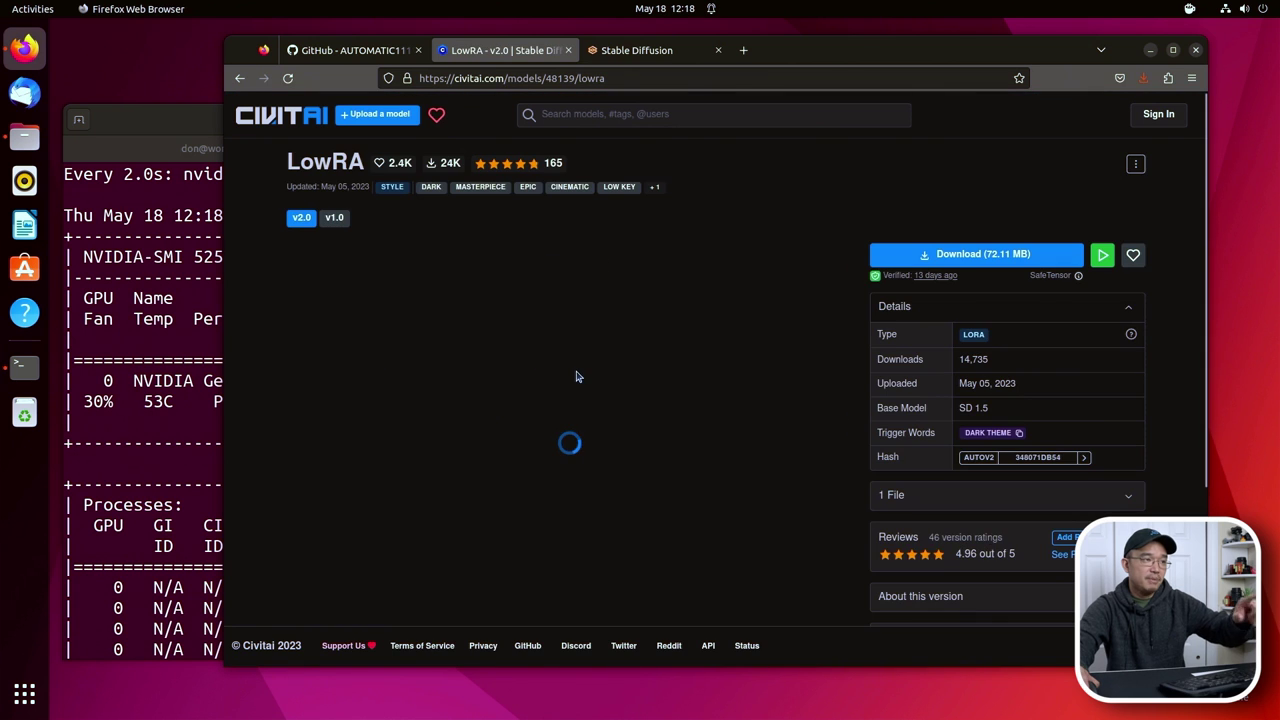
pyautogui.scroll(-2, 576, 376)
pyautogui.scroll(-2, 320, 457)
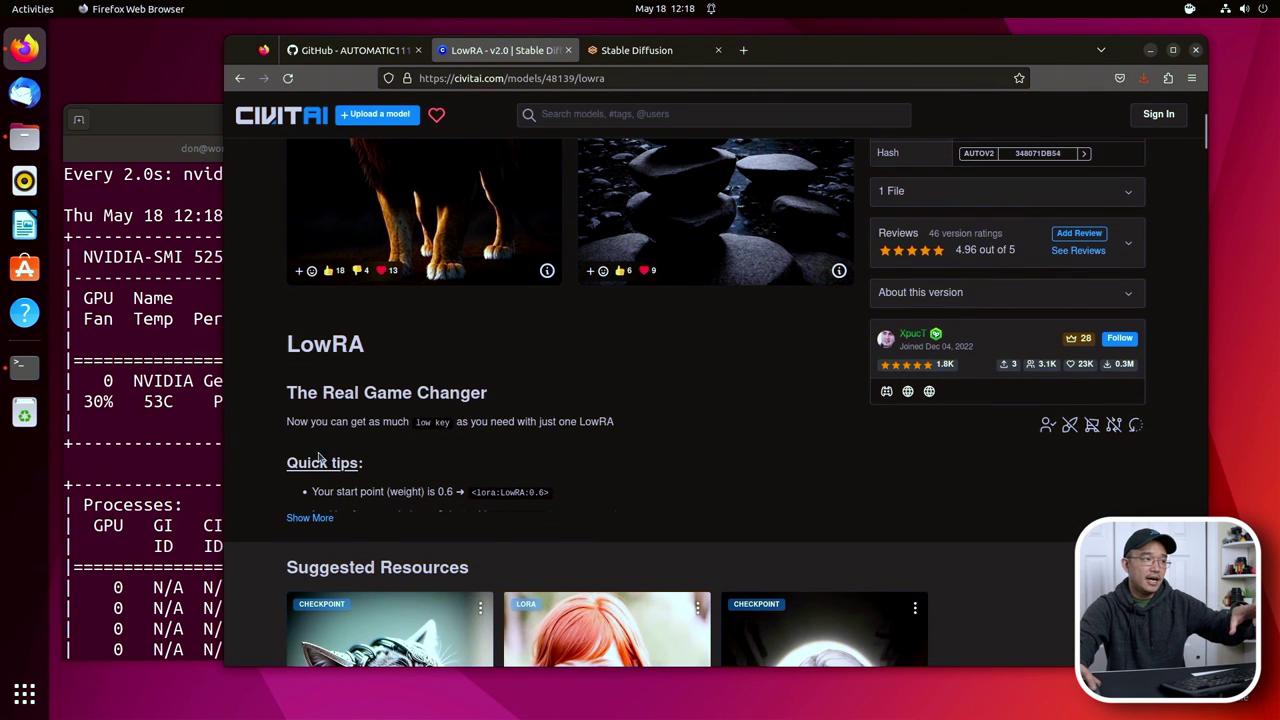
pyautogui.scroll(3, 658, 428)
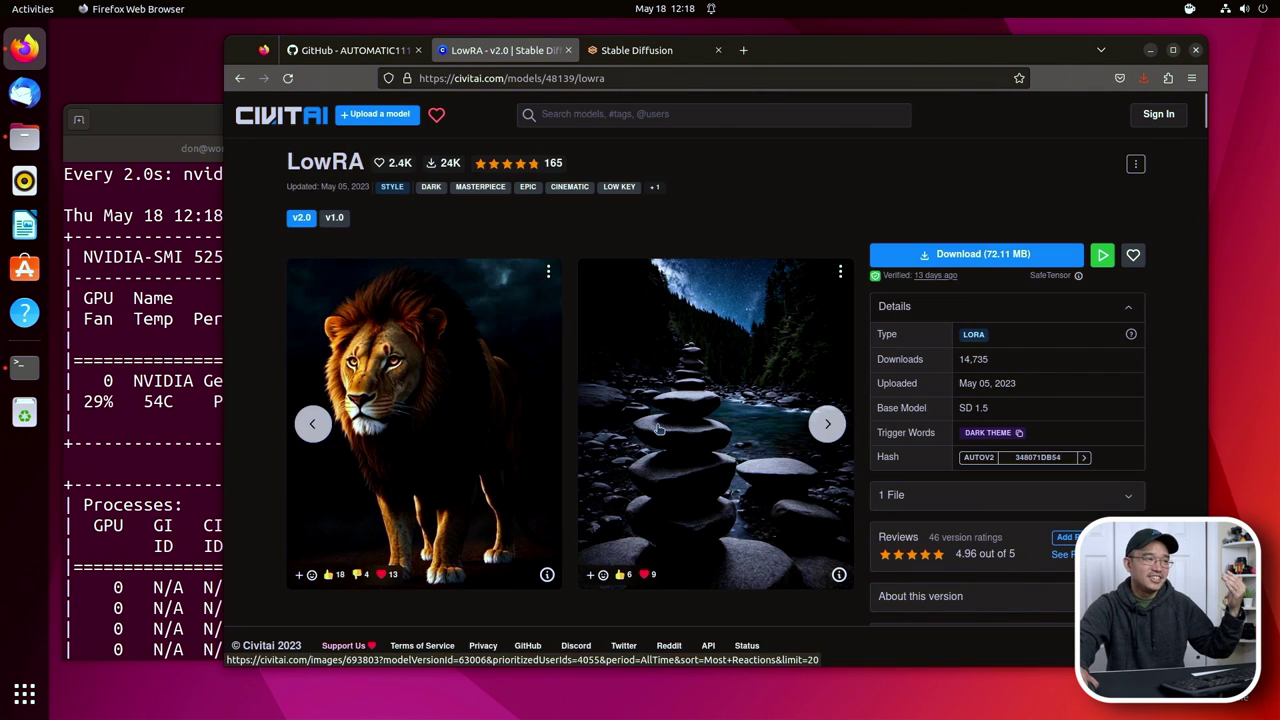
pyautogui.click(980, 258)
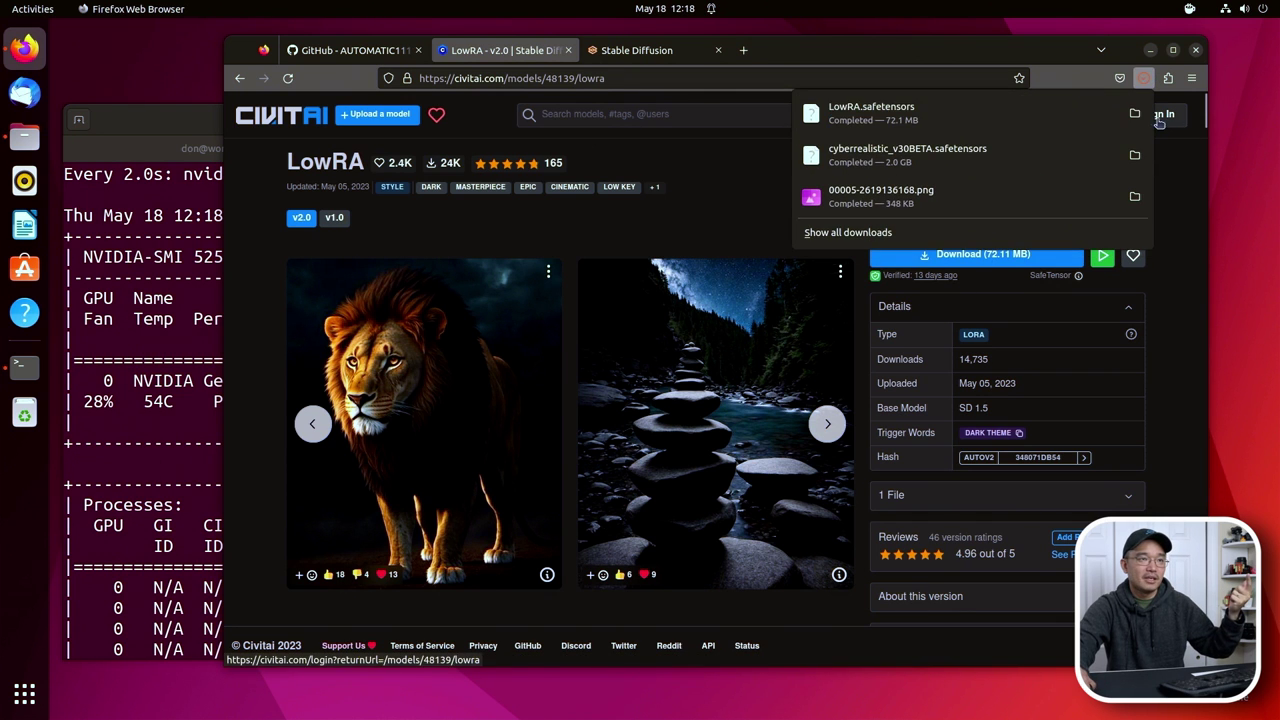
# Show LowRA.safetensors in the Downloads folder and cut it.
pyautogui.click(1135, 115)
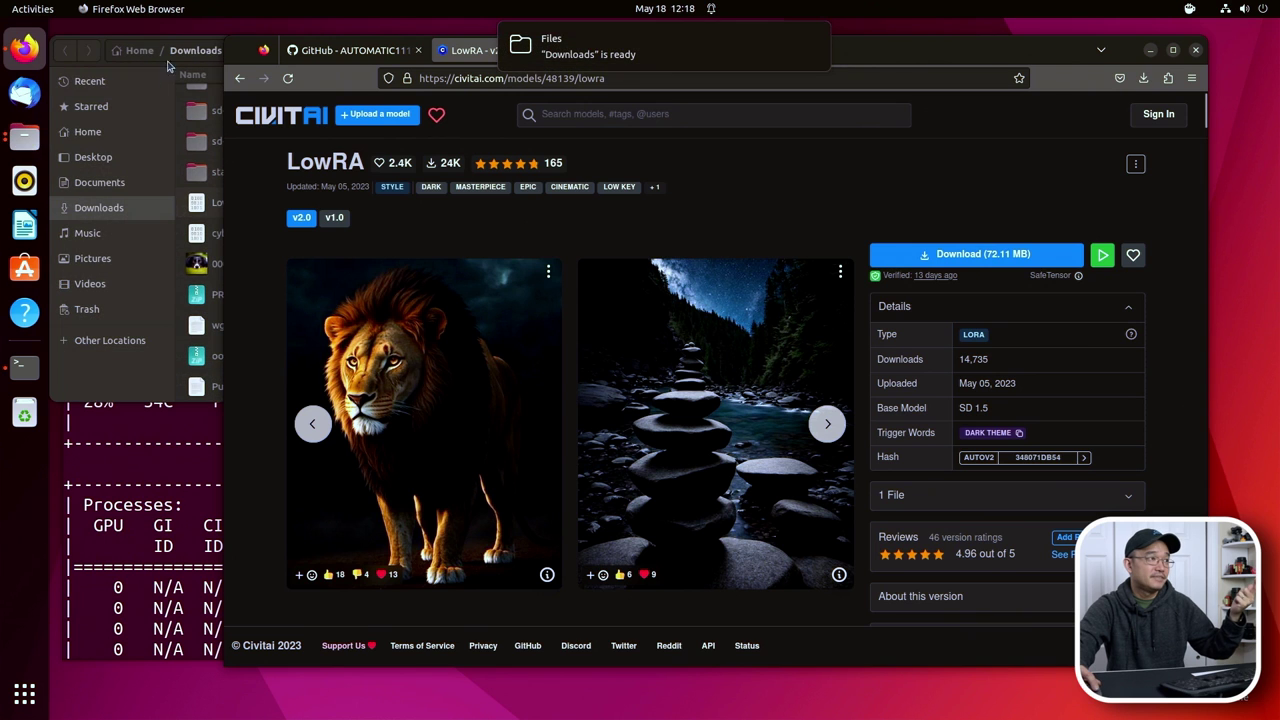
pyautogui.click(139, 212)
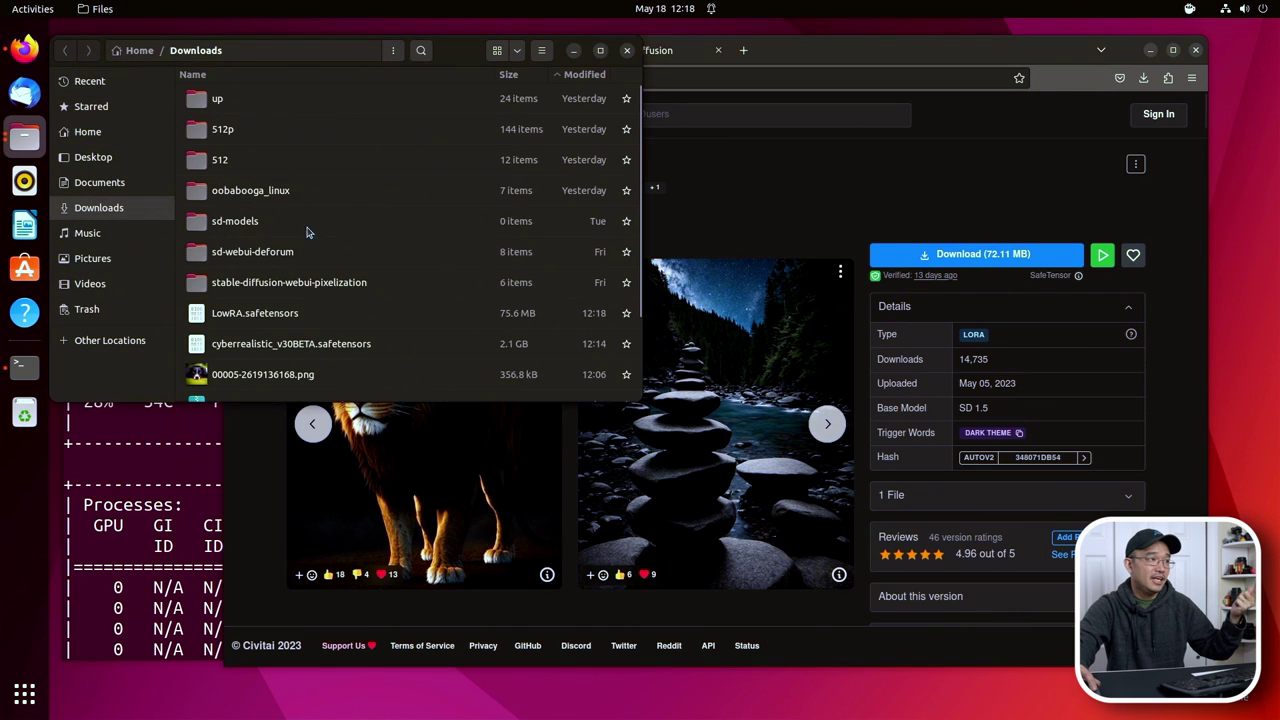
pyautogui.click(250, 318)
pyautogui.rightClick(250, 326)
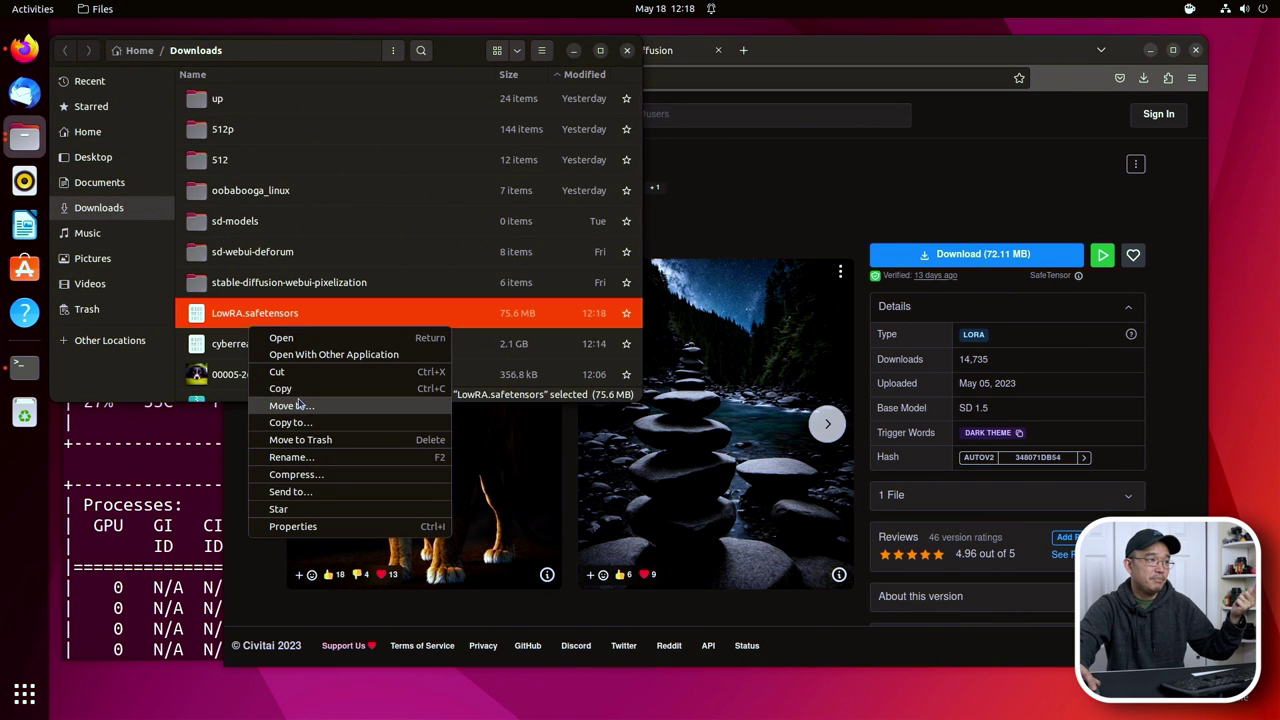
pyautogui.press('Escape')
# Paste LowRA.safetensors into Home > stable-diffusion-webui > models > Lora.
pyautogui.click(112, 136)
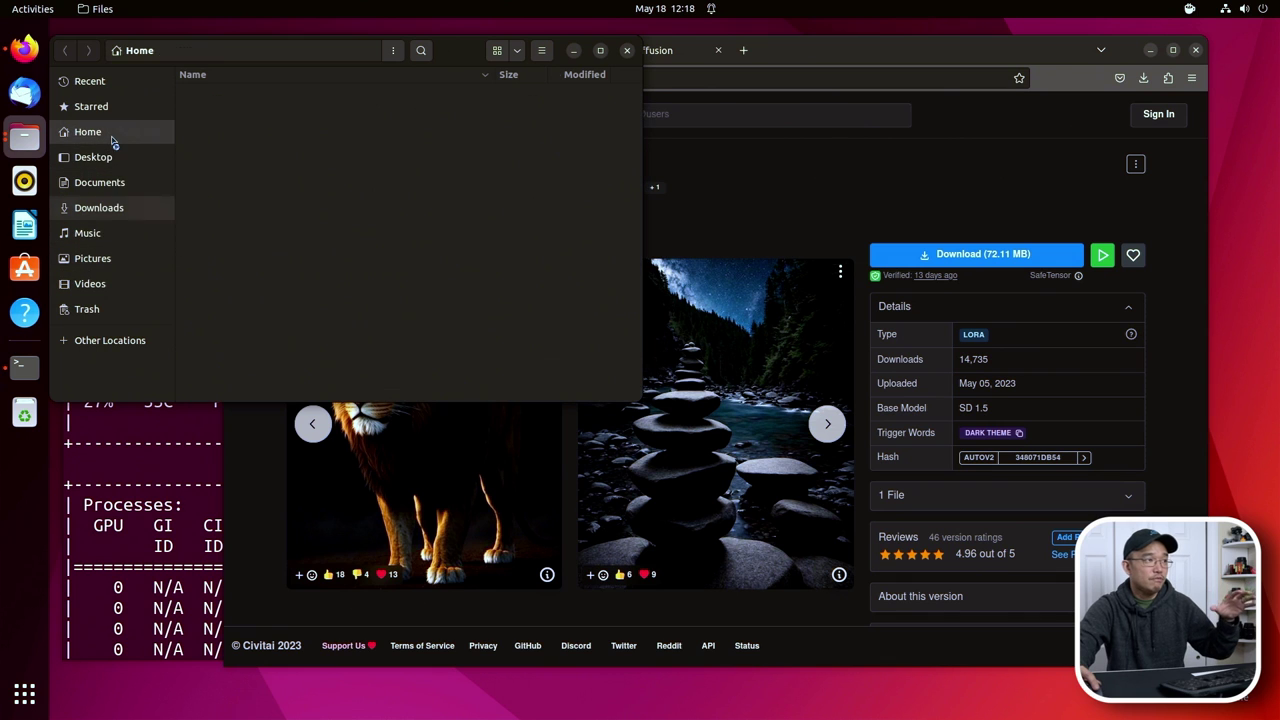
pyautogui.doubleClick(245, 314)
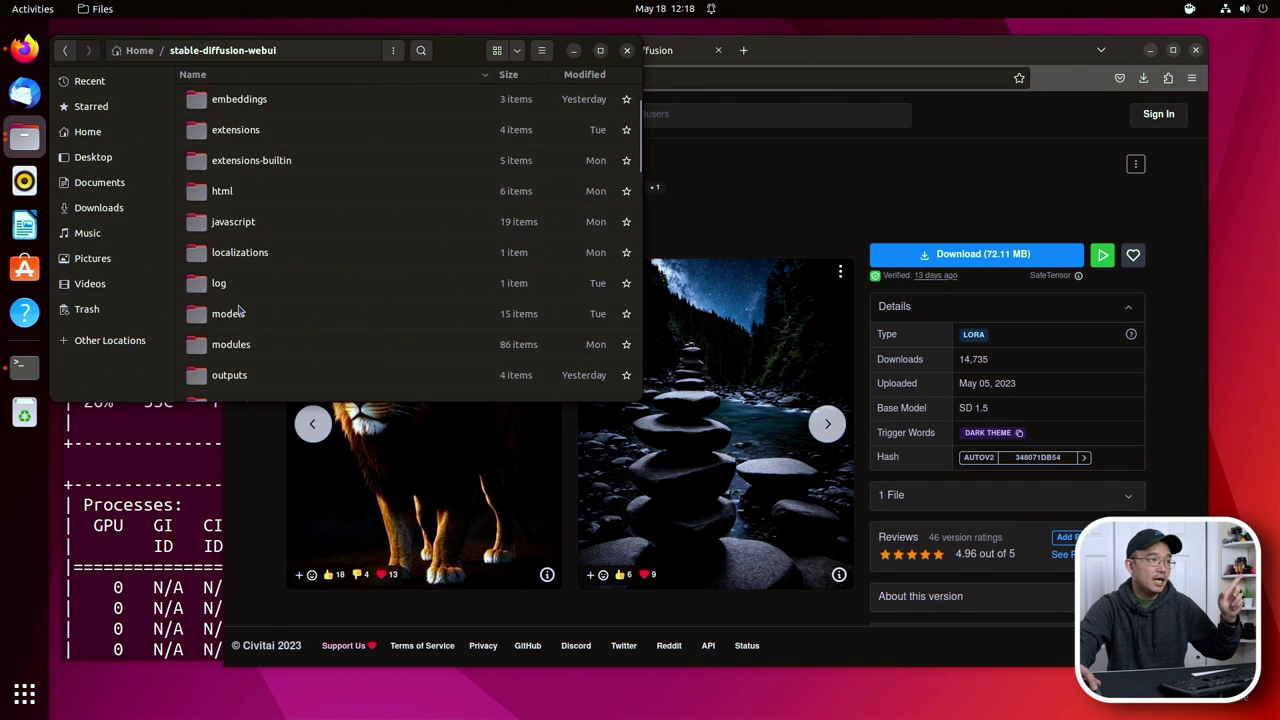
pyautogui.doubleClick(238, 313)
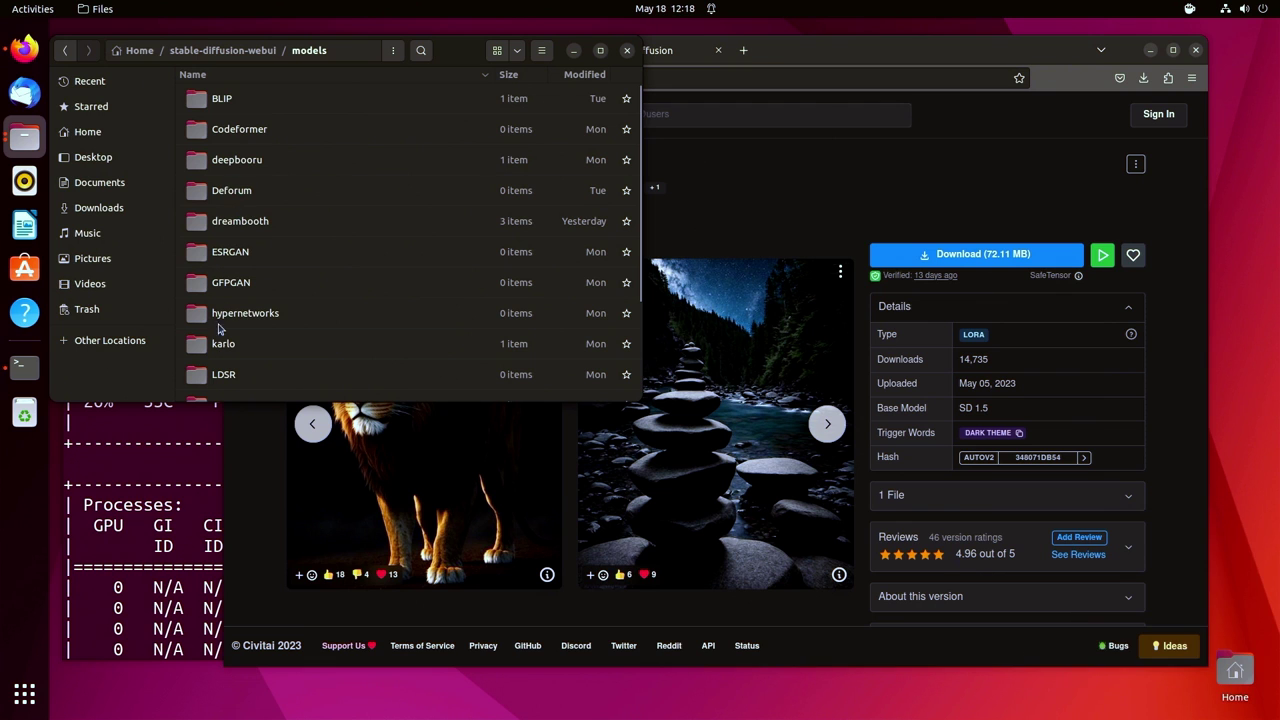
pyautogui.scroll(-2, 222, 378)
pyautogui.doubleClick(224, 323)
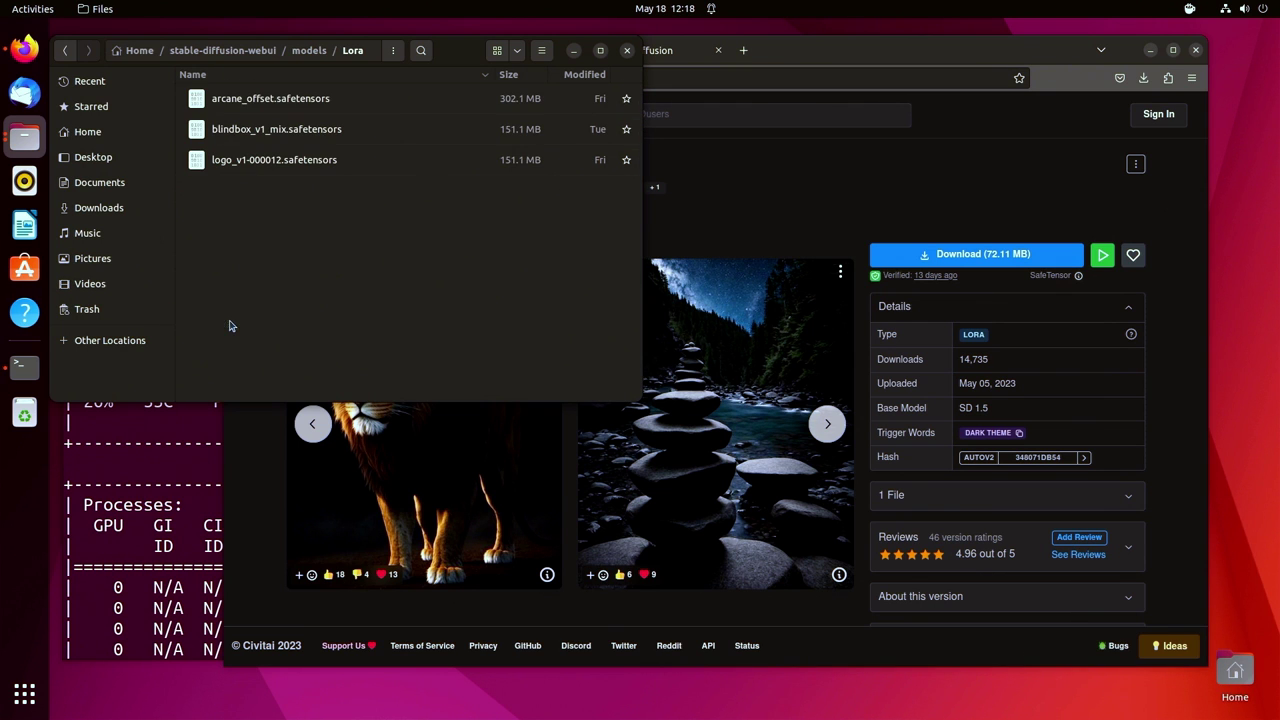
pyautogui.rightClick(333, 263)
pyautogui.click(375, 309)
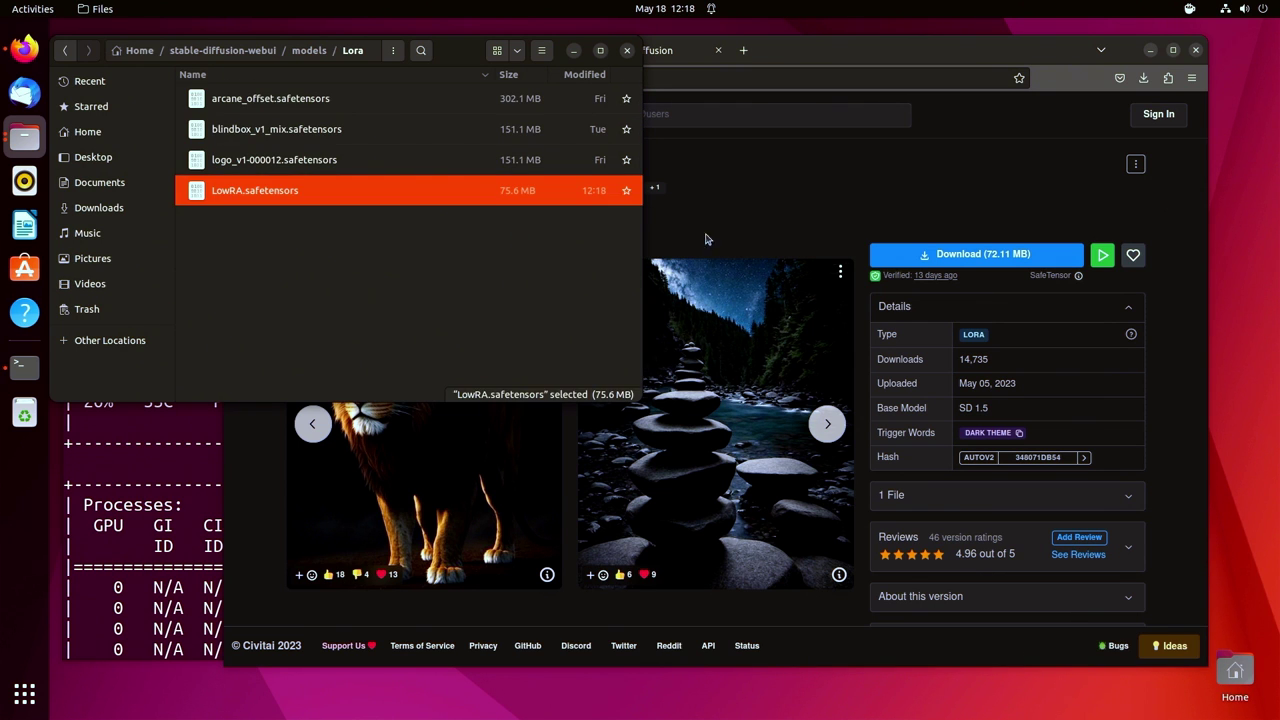
pyautogui.click(793, 213)
# Refresh the Lora list, add <lora:LowRA:1>, delete the logo_v1 tag and generate.
pyautogui.click(648, 50)
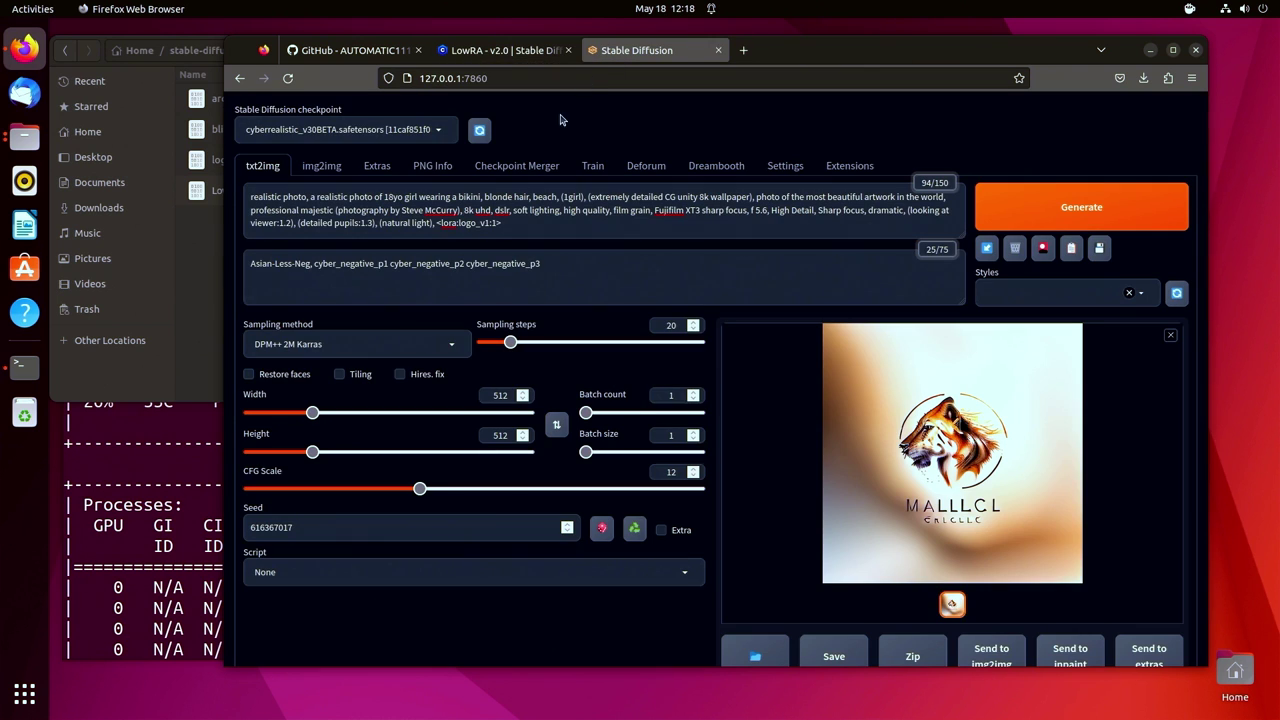
pyautogui.click(1038, 256)
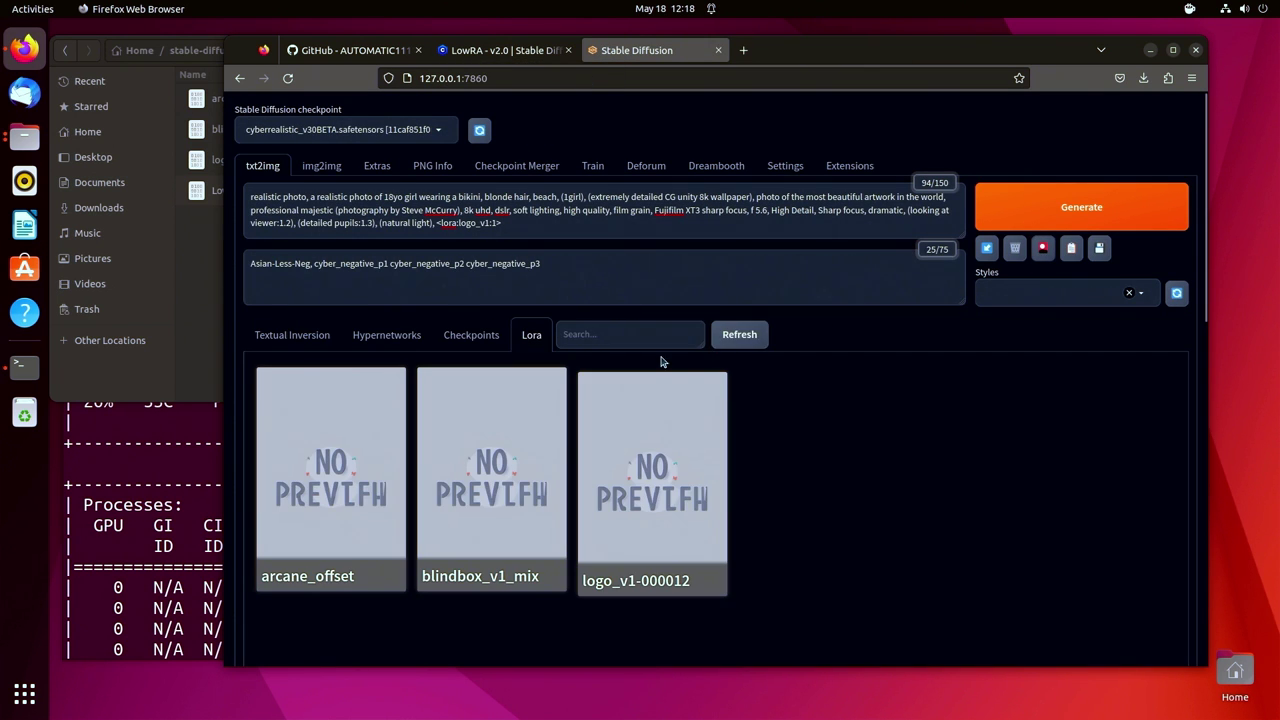
pyautogui.click(737, 336)
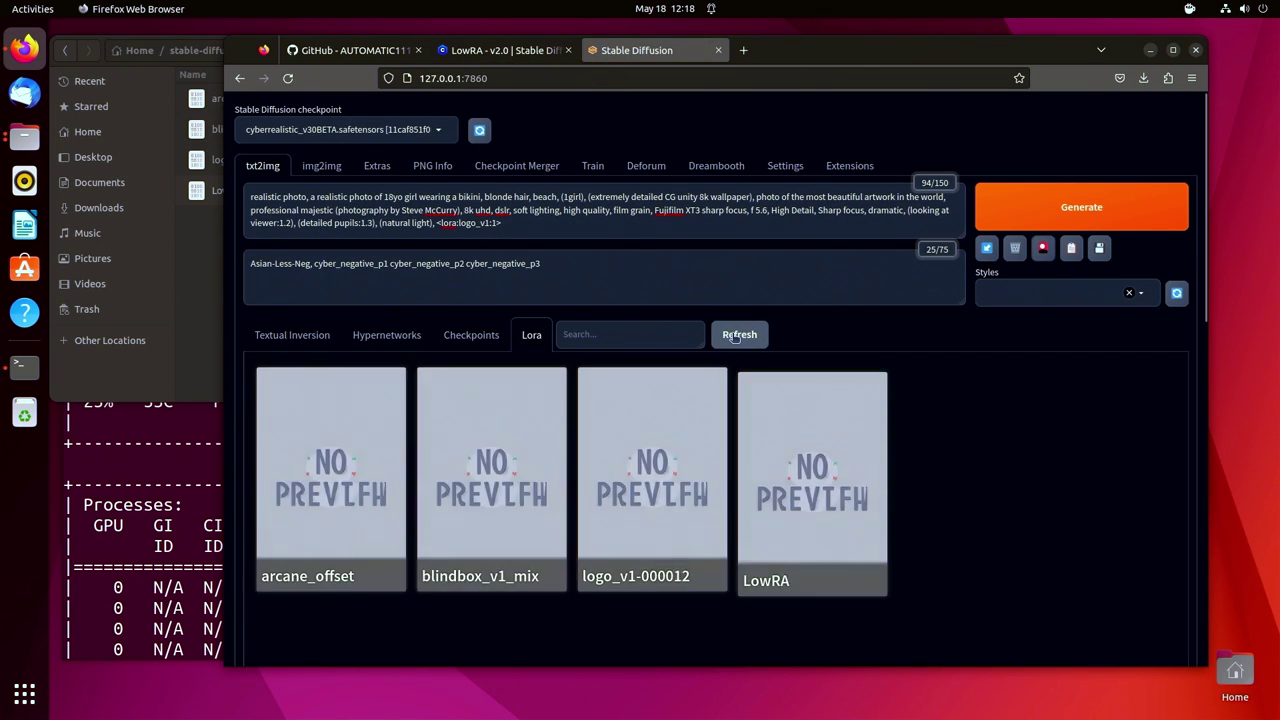
pyautogui.click(808, 505)
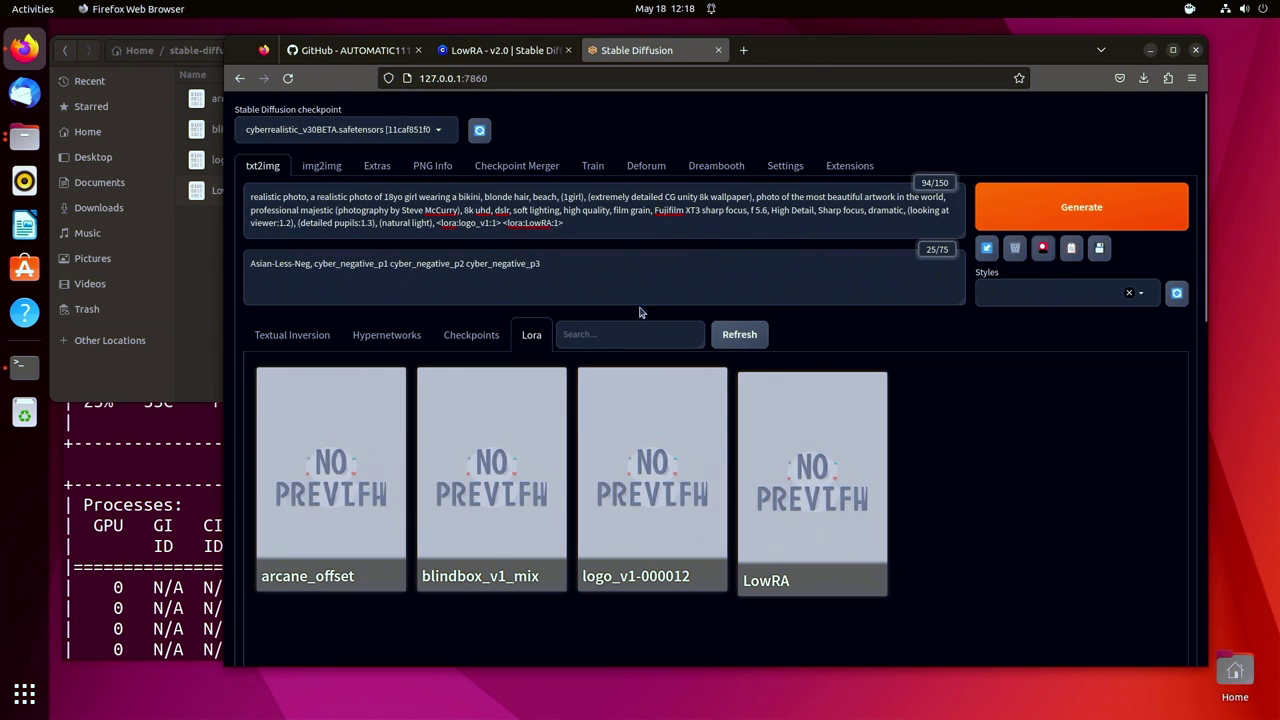
pyautogui.click(502, 223)
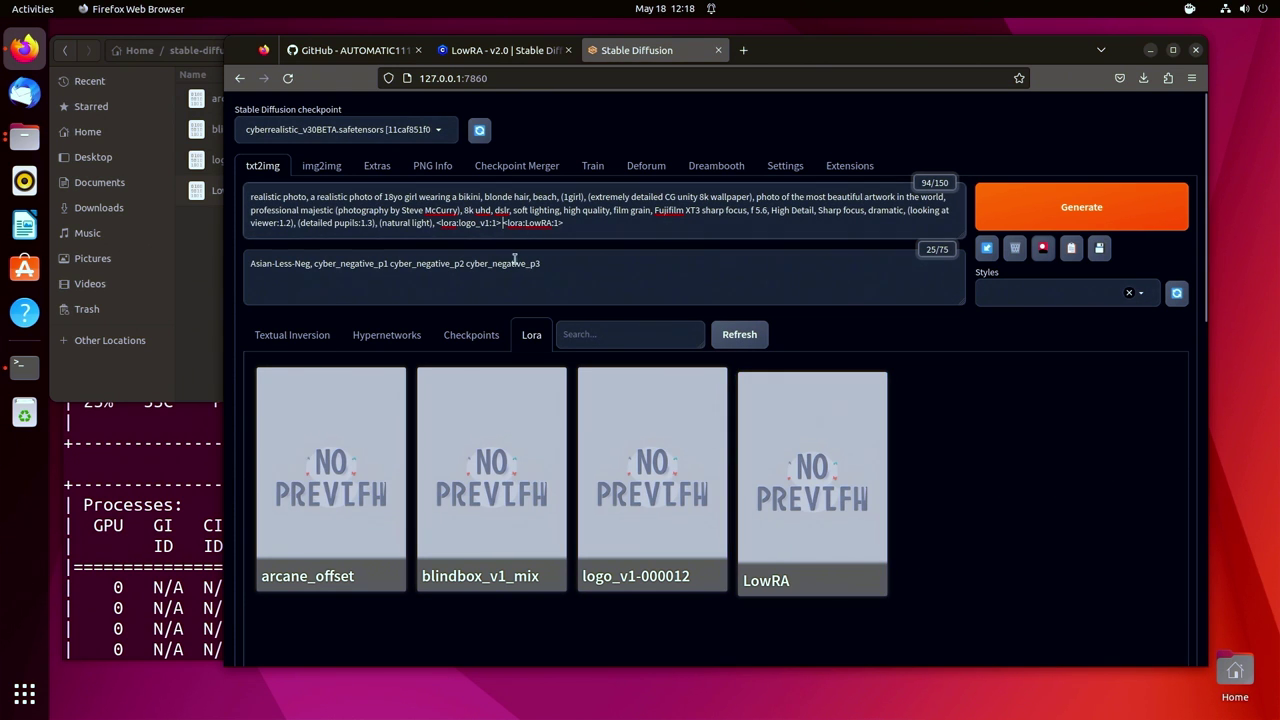
pyautogui.press('BackSpace')
pyautogui.press('BackSpace')
pyautogui.press('BackSpace')
pyautogui.press('BackSpace')
pyautogui.press('BackSpace')
pyautogui.press('BackSpace')
pyautogui.press('BackSpace')
pyautogui.press('BackSpace')
pyautogui.press('BackSpace')
pyautogui.press('BackSpace')
pyautogui.press('BackSpace')
pyautogui.press('BackSpace')
pyautogui.press('BackSpace')
pyautogui.press('BackSpace')
pyautogui.press('BackSpace')
pyautogui.press('BackSpace')
pyautogui.click(1140, 221)
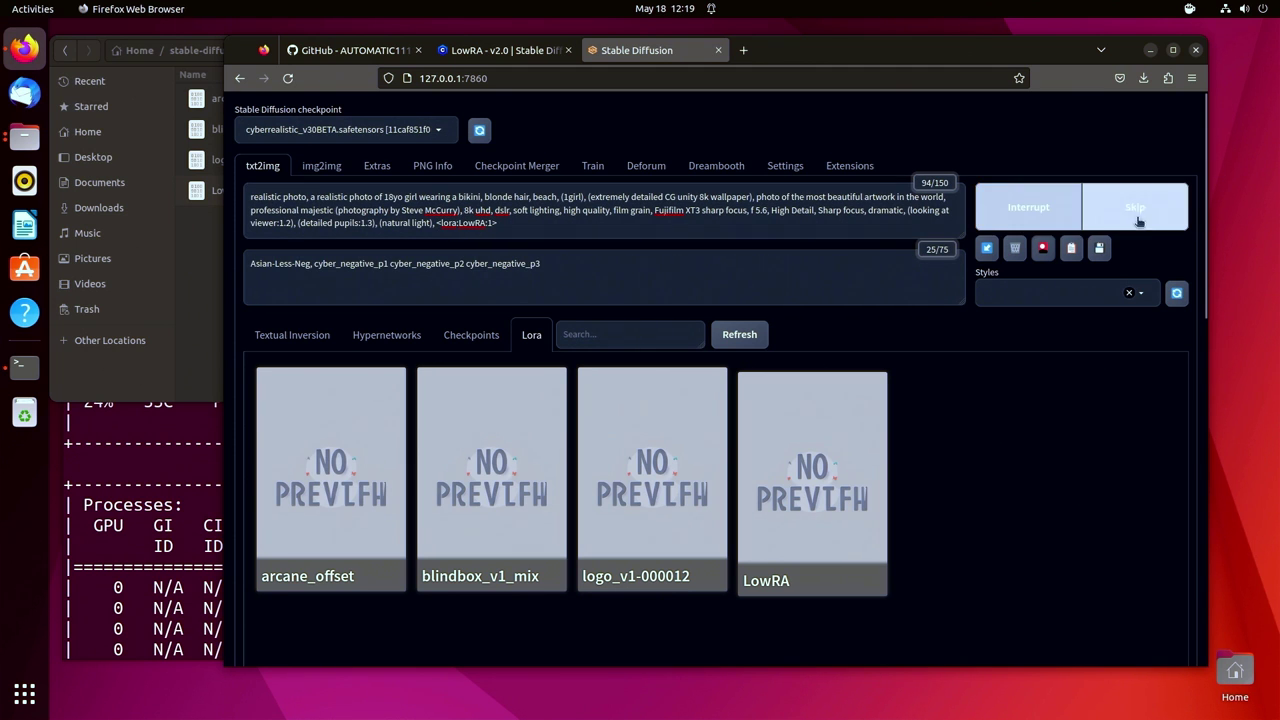
pyautogui.click(1041, 250)
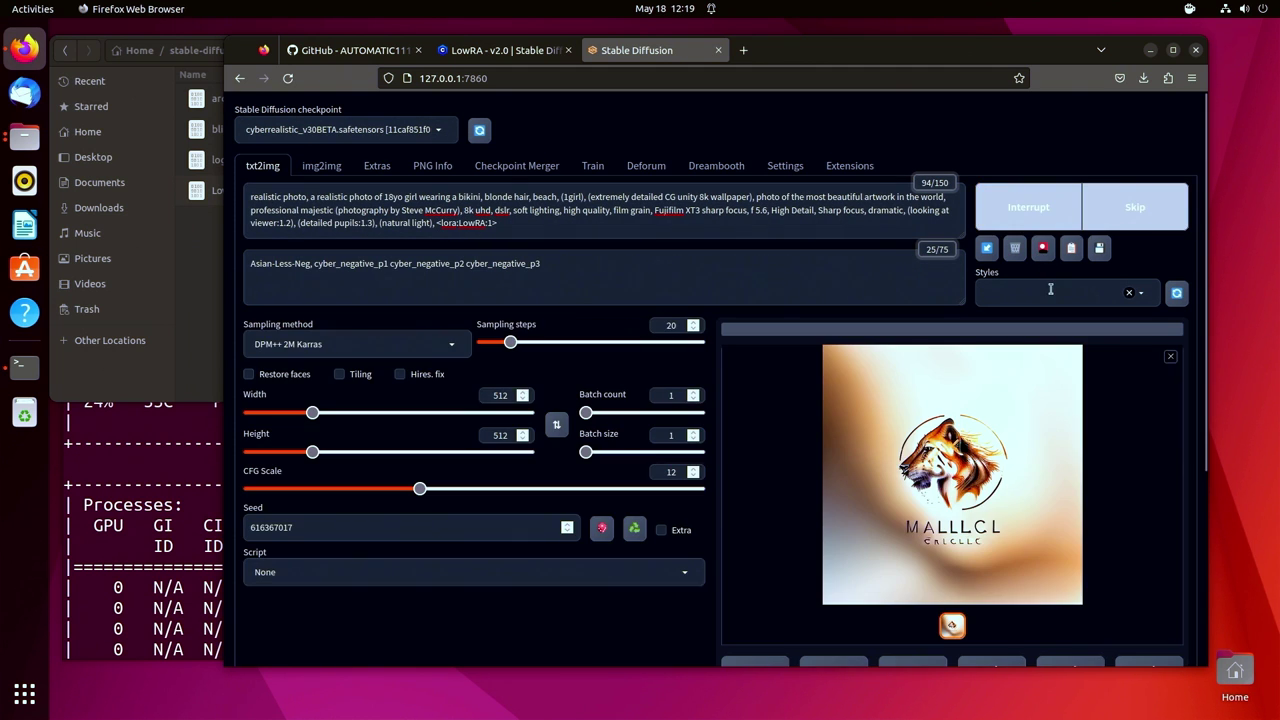
pyautogui.click(505, 50)
# Read the LowRA description's weight tip and expand the full quick-tips list with Show More.
pyautogui.scroll(-4, 842, 425)
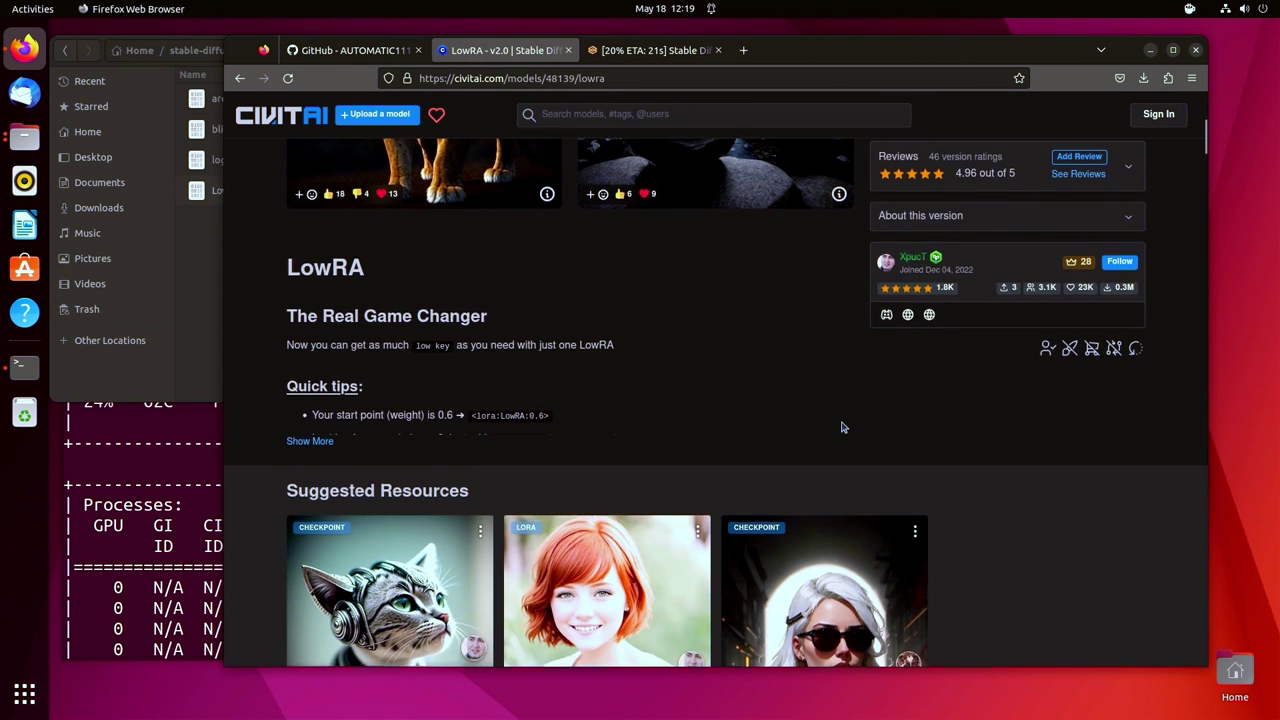
pyautogui.scroll(-3, 842, 425)
pyautogui.scroll(3, 842, 427)
pyautogui.scroll(-1, 680, 430)
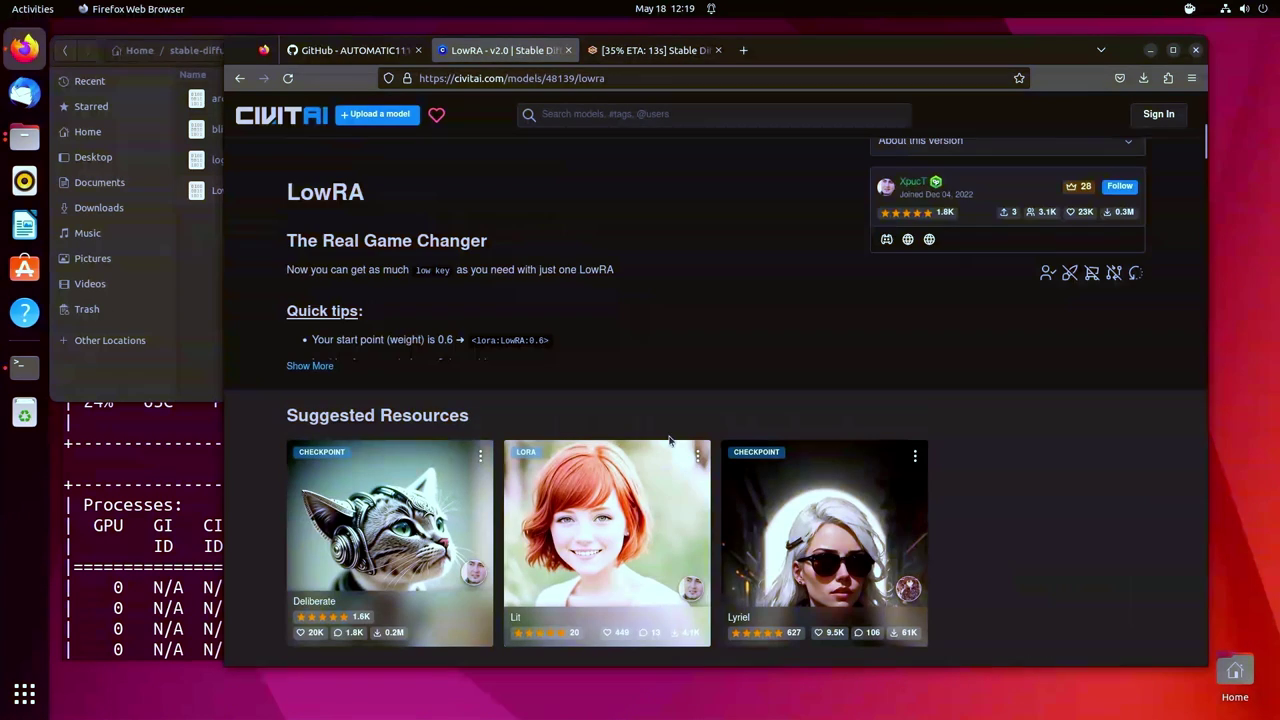
pyautogui.scroll(2, 549, 283)
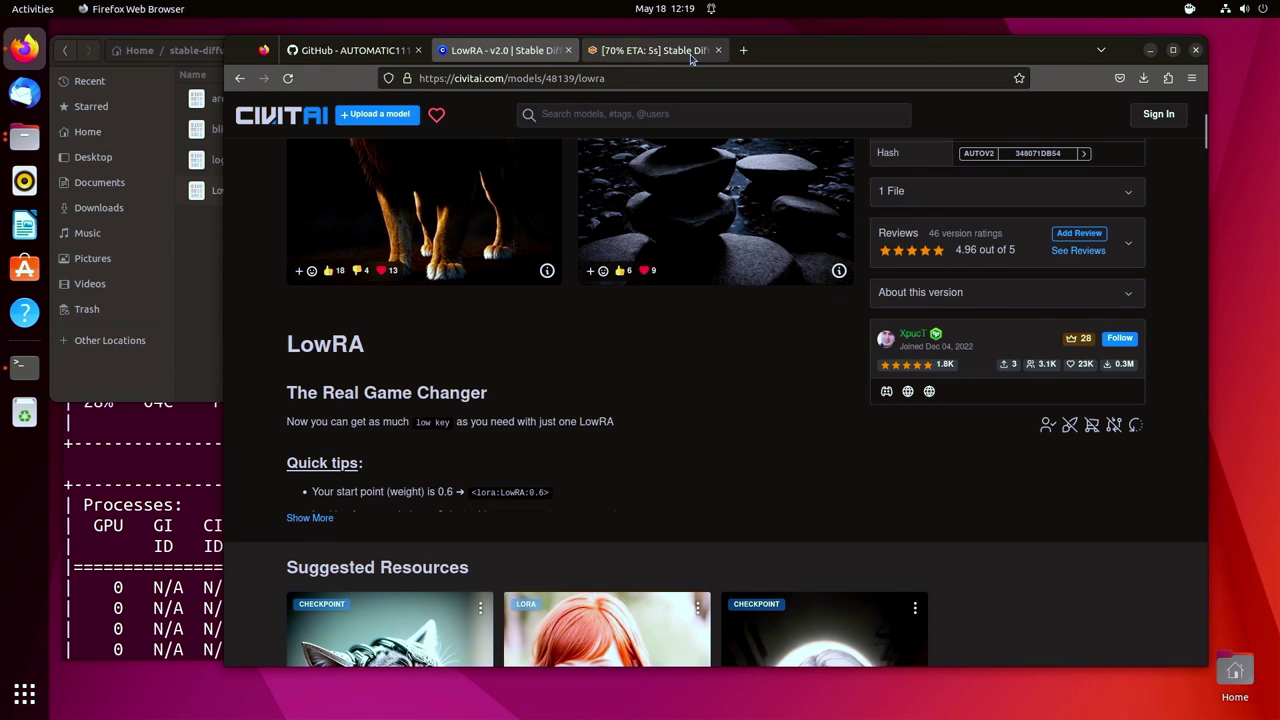
pyautogui.moveTo(366, 497); pyautogui.dragTo(424, 494)
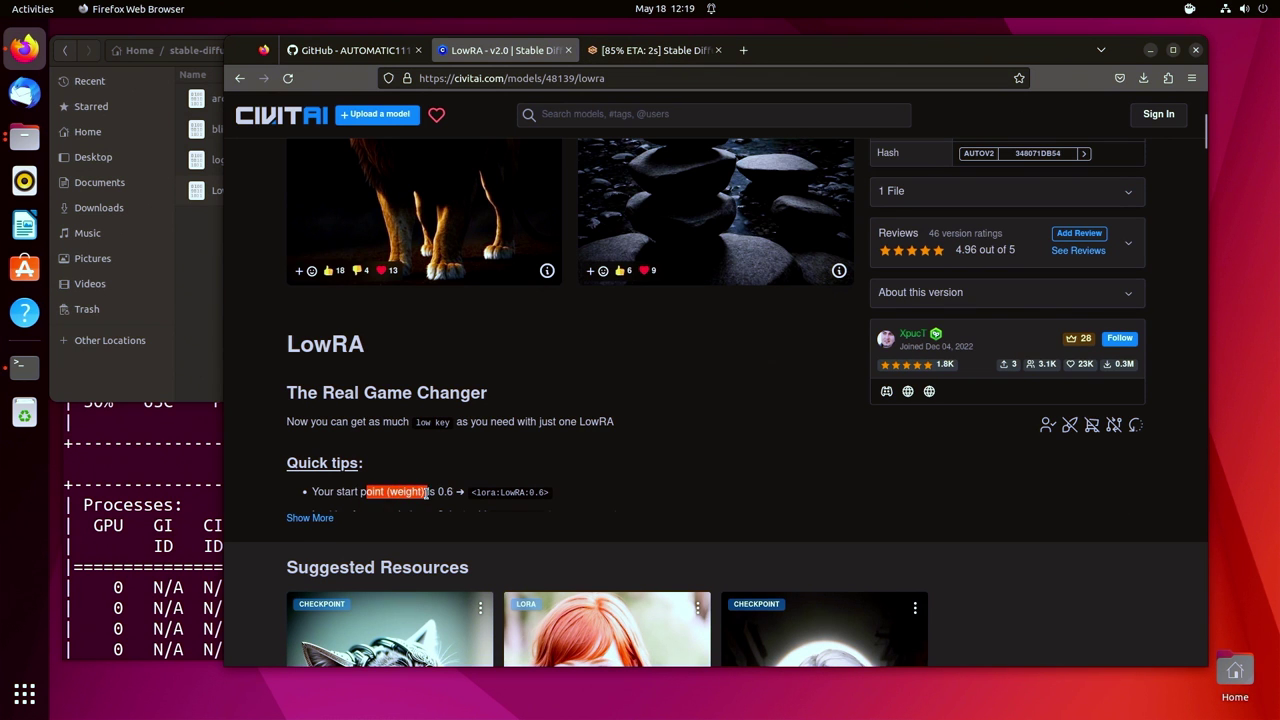
pyautogui.click(481, 494)
pyautogui.click(256, 525)
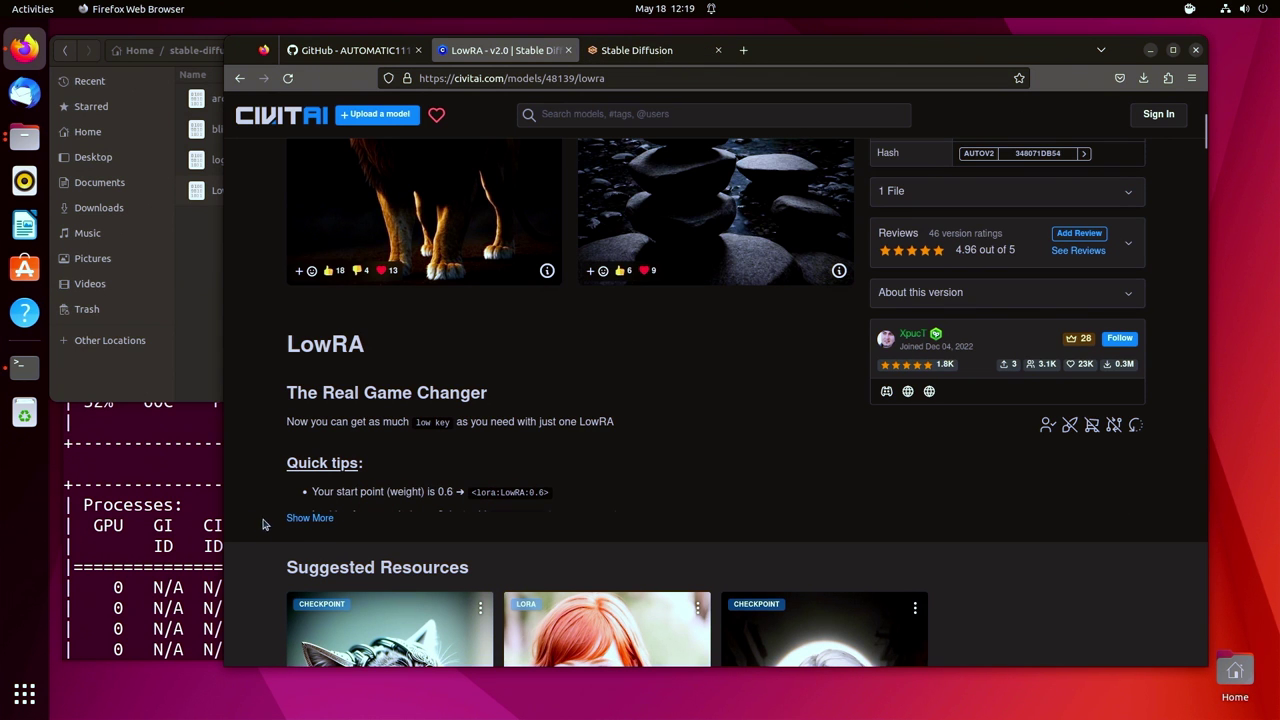
pyautogui.click(310, 518)
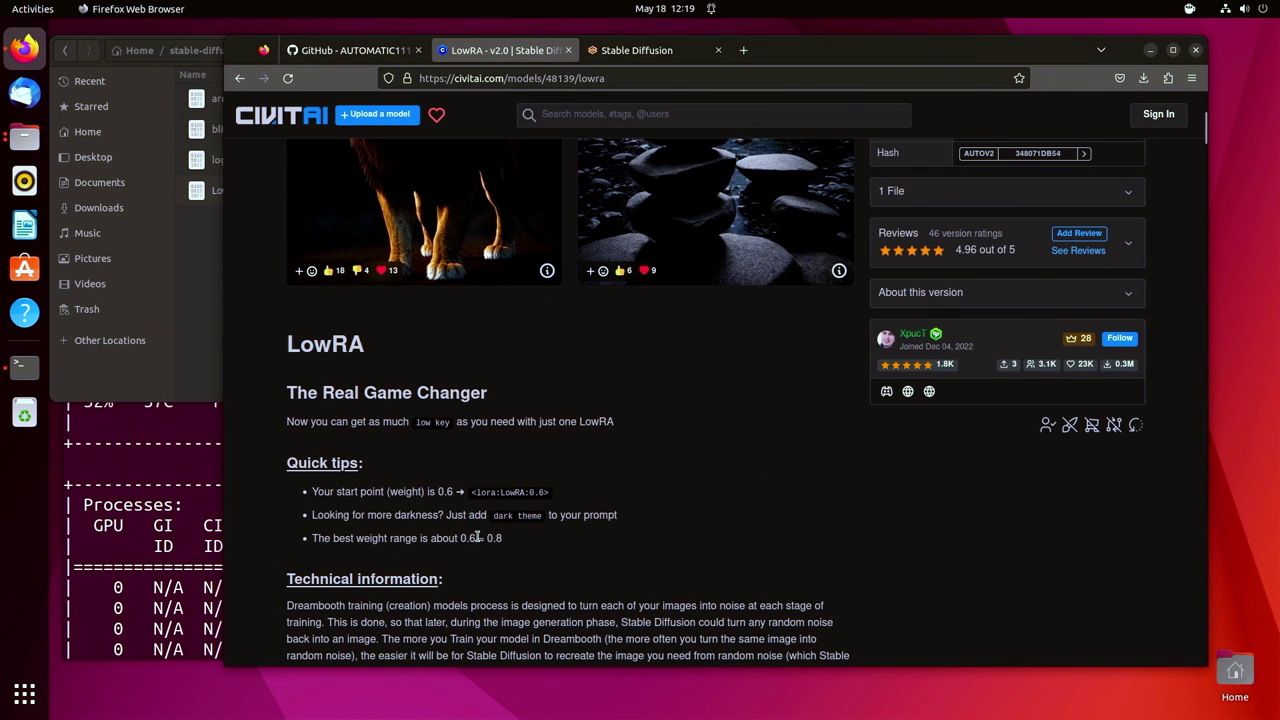
pyautogui.click(640, 50)
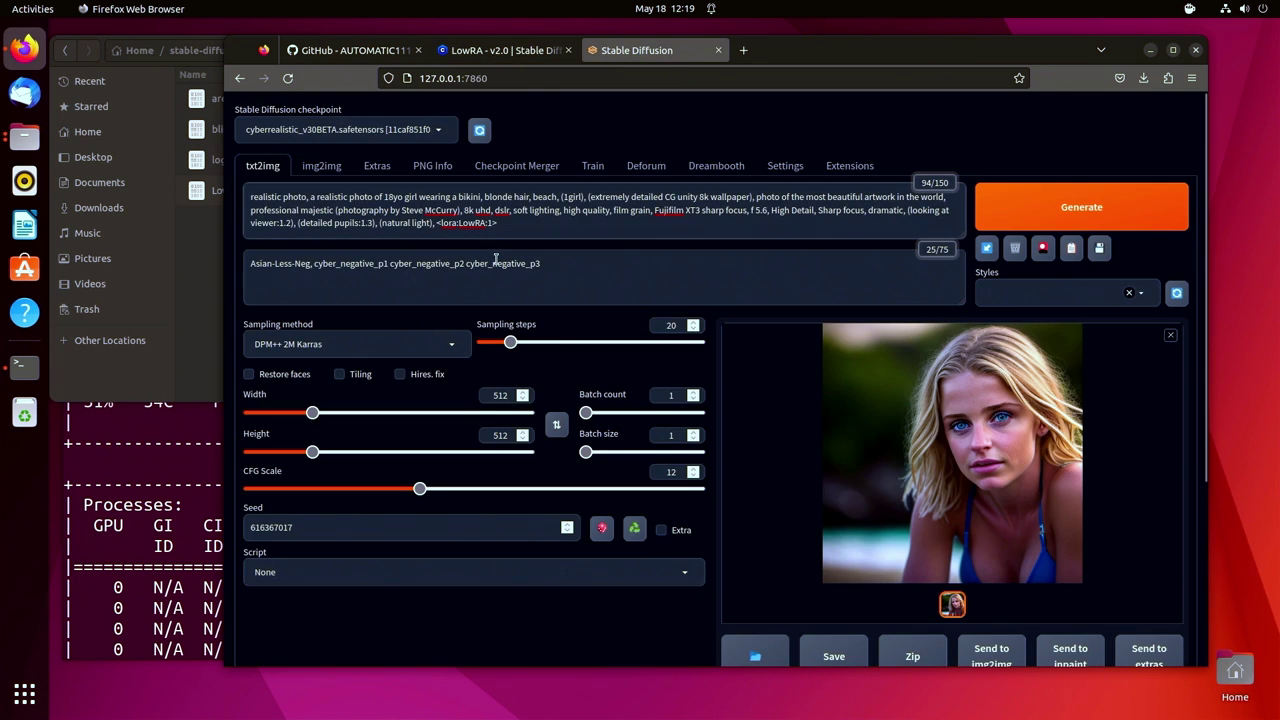